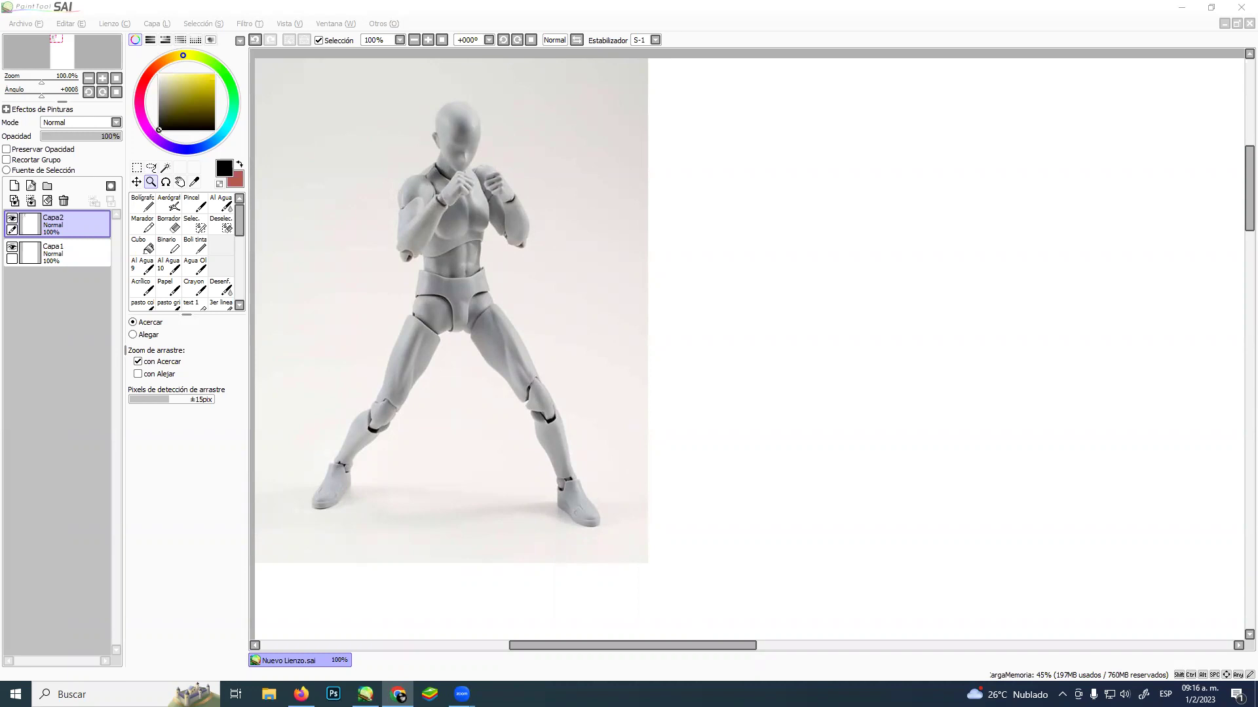
Take a screen snip of the coloured figure drawing and paste it into the Nuevo Lienzo.sai canvas
key("super+shift+s")
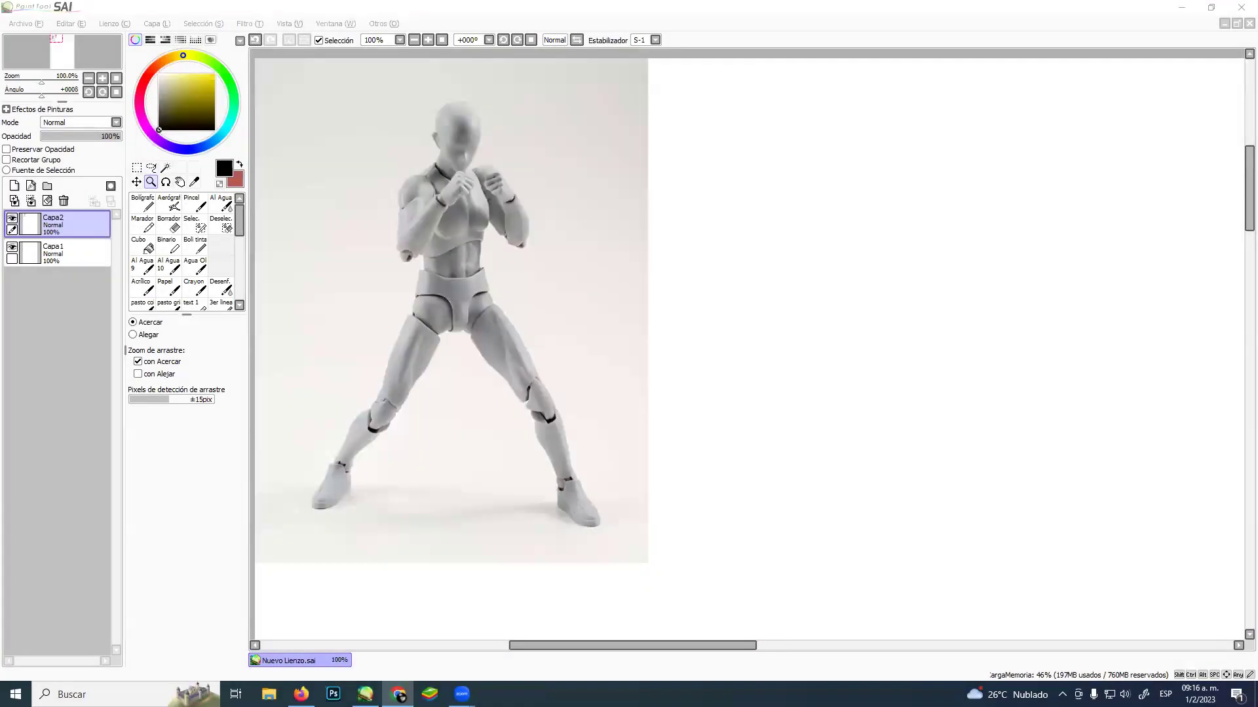
left_click(854, 27)
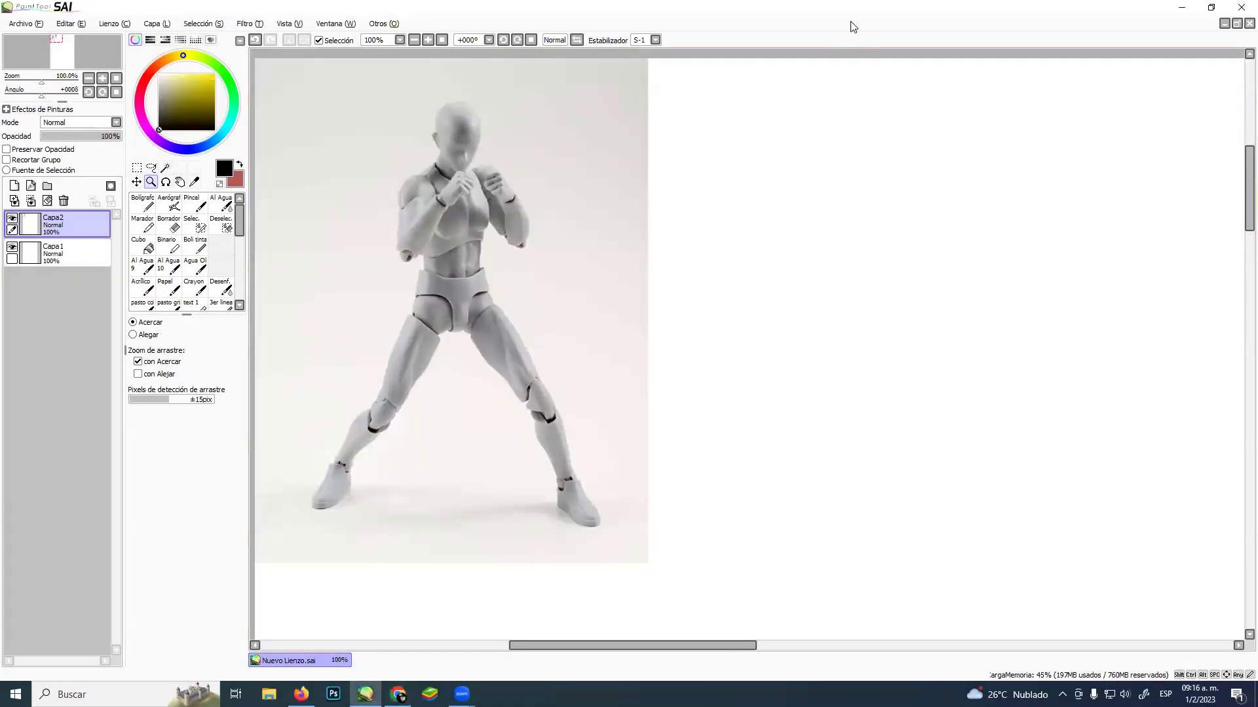
key("ctrl+v")
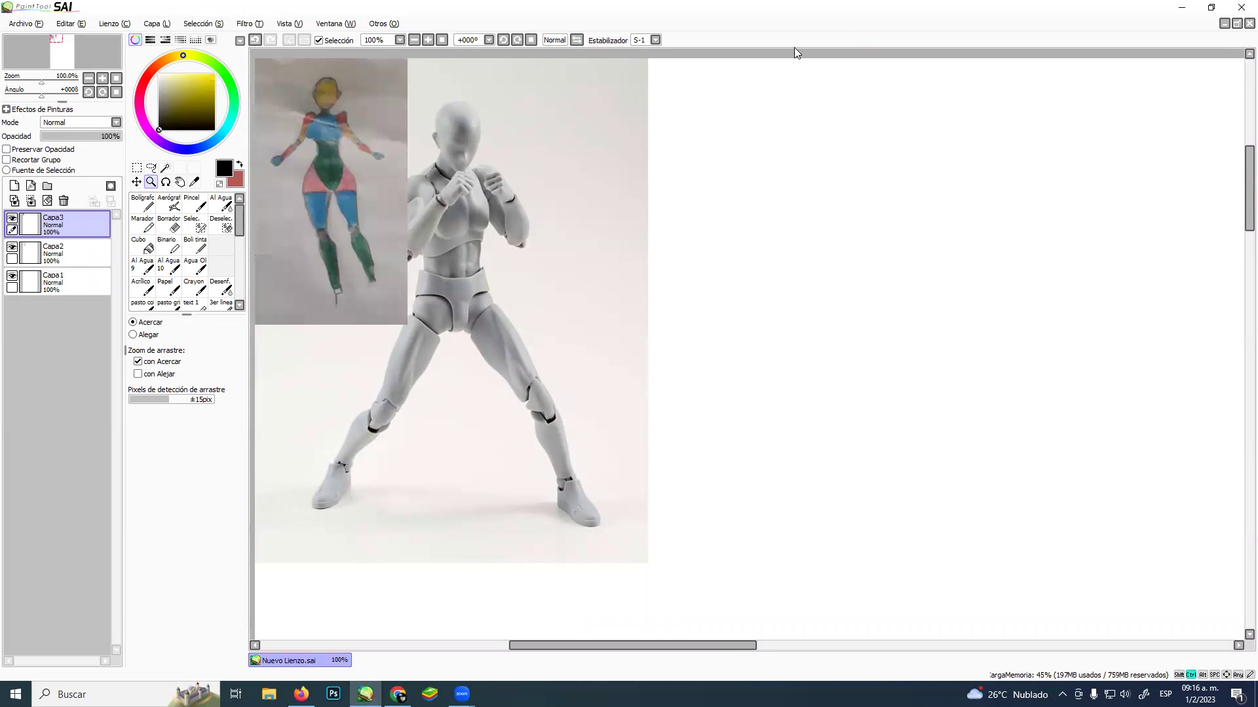
Transform the pasted figure drawing, enlarging it and placing it beside the grey mannequin photo
key("ctrl+t")
left_click_drag(378, 199, 835, 408)
left_click_drag(756, 313, 757, 375)
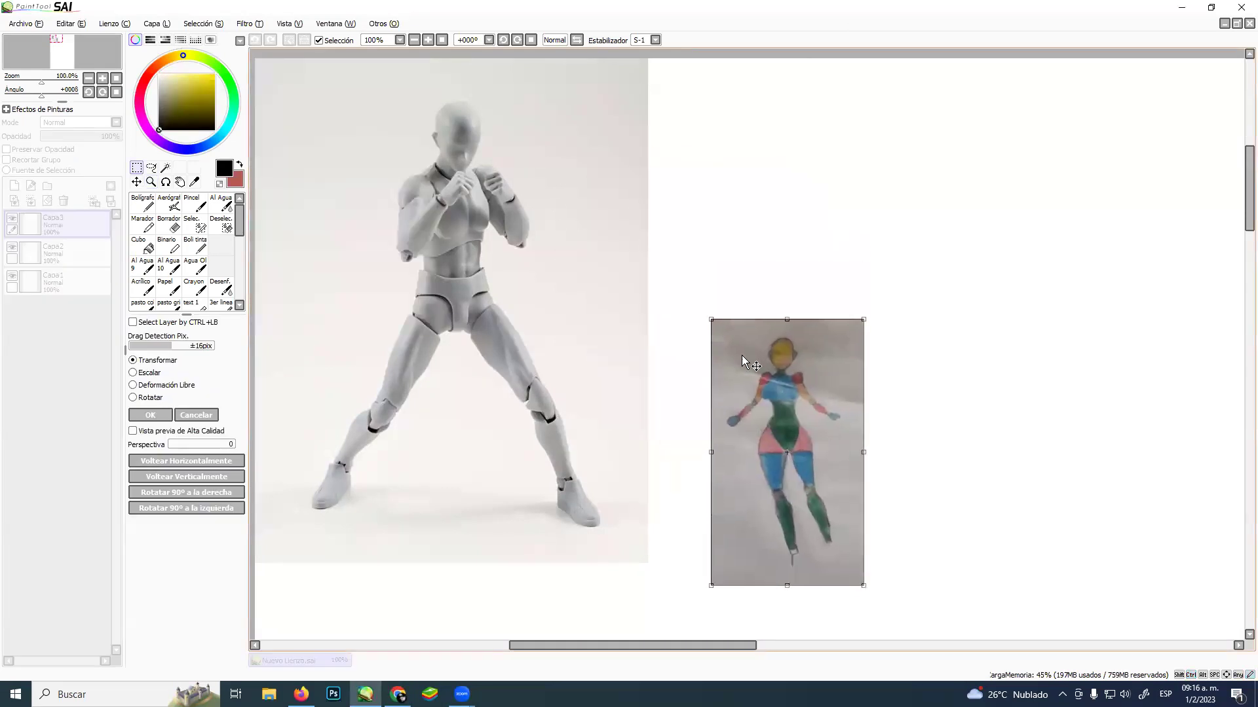
left_click_drag(709, 319, 588, 104)
left_click_drag(654, 264, 688, 219)
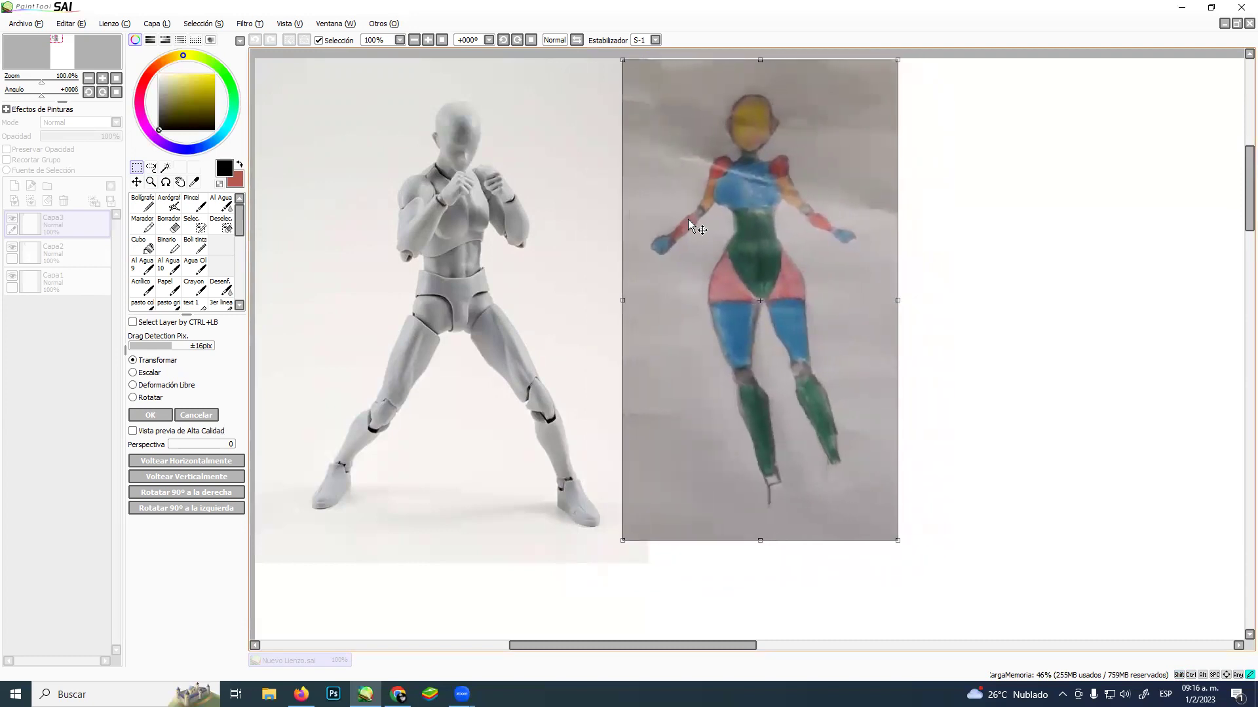
key("Return")
key("ctrl+space")
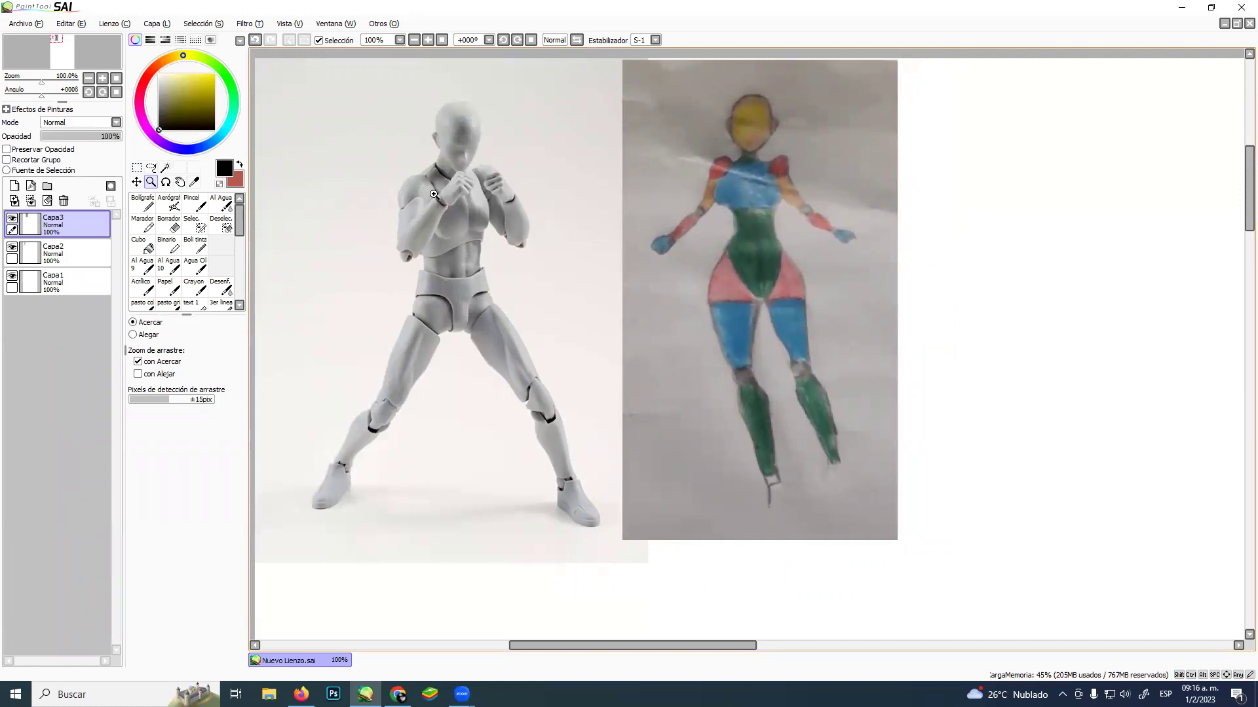
Fill the drawn figure's head with its sampled dark yellow using the Boli tinta brush
left_click(194, 245)
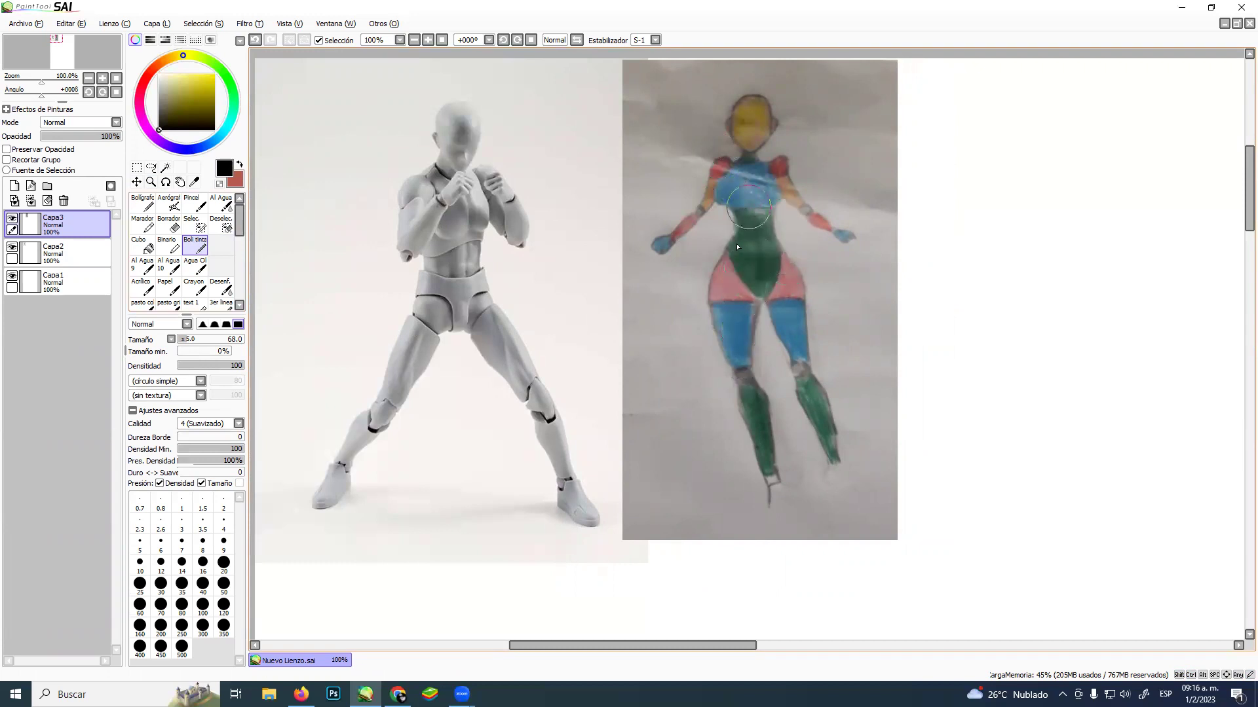
left_click(745, 118, "alt")
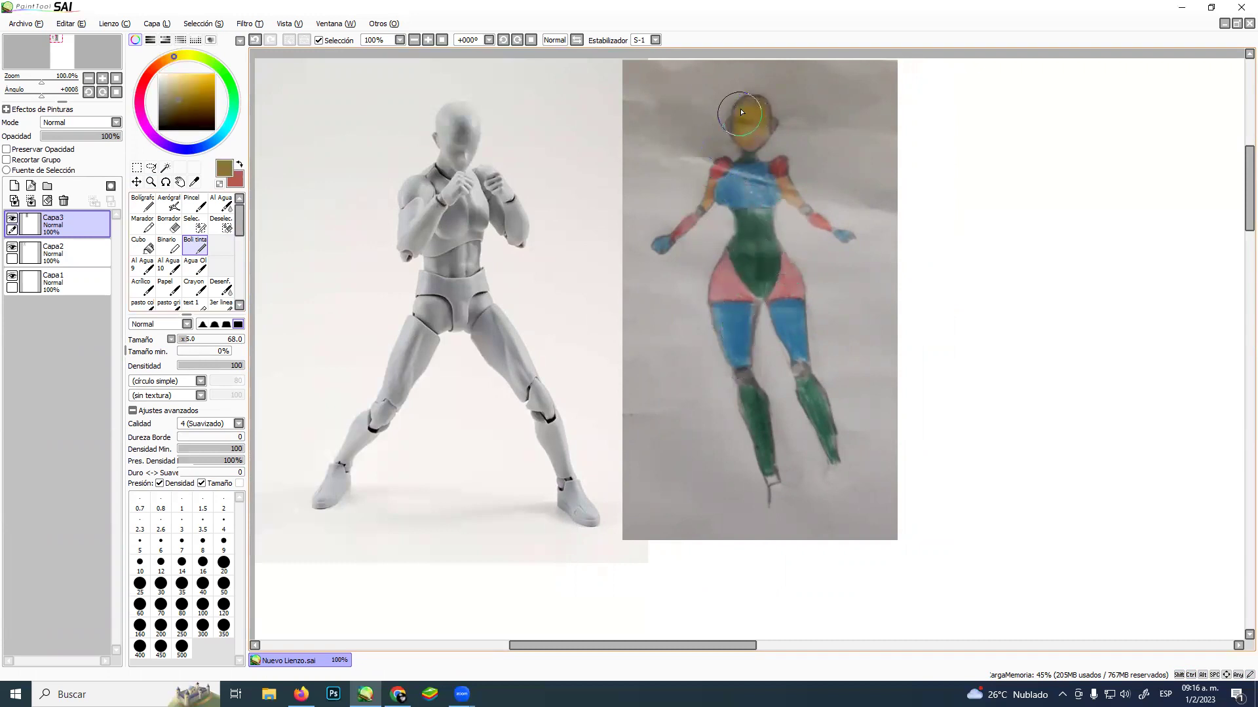
mouse_move(742, 101)
left_mouse_down()
mouse_move(756, 99)
mouse_move(756, 118)
mouse_move(741, 119)
left_mouse_up()
key("ctrl+z")
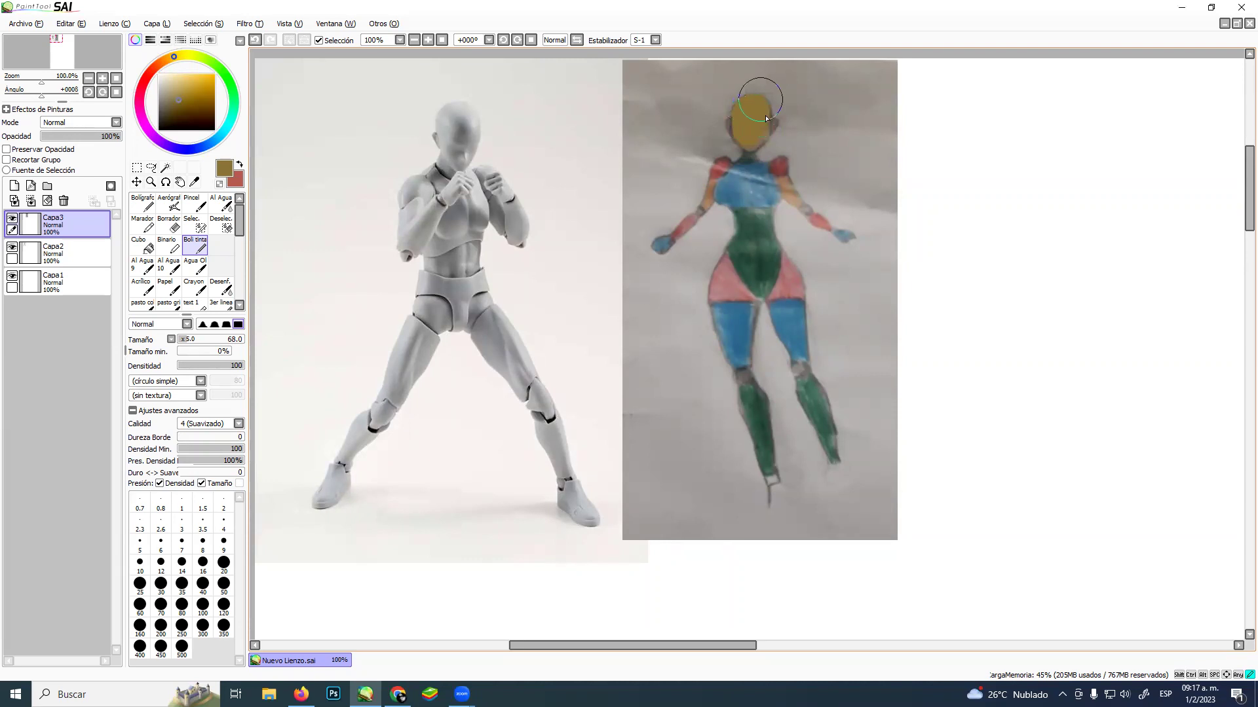
Outline the figure's head, ears, neck and blue chest shape in black
left_click(159, 130)
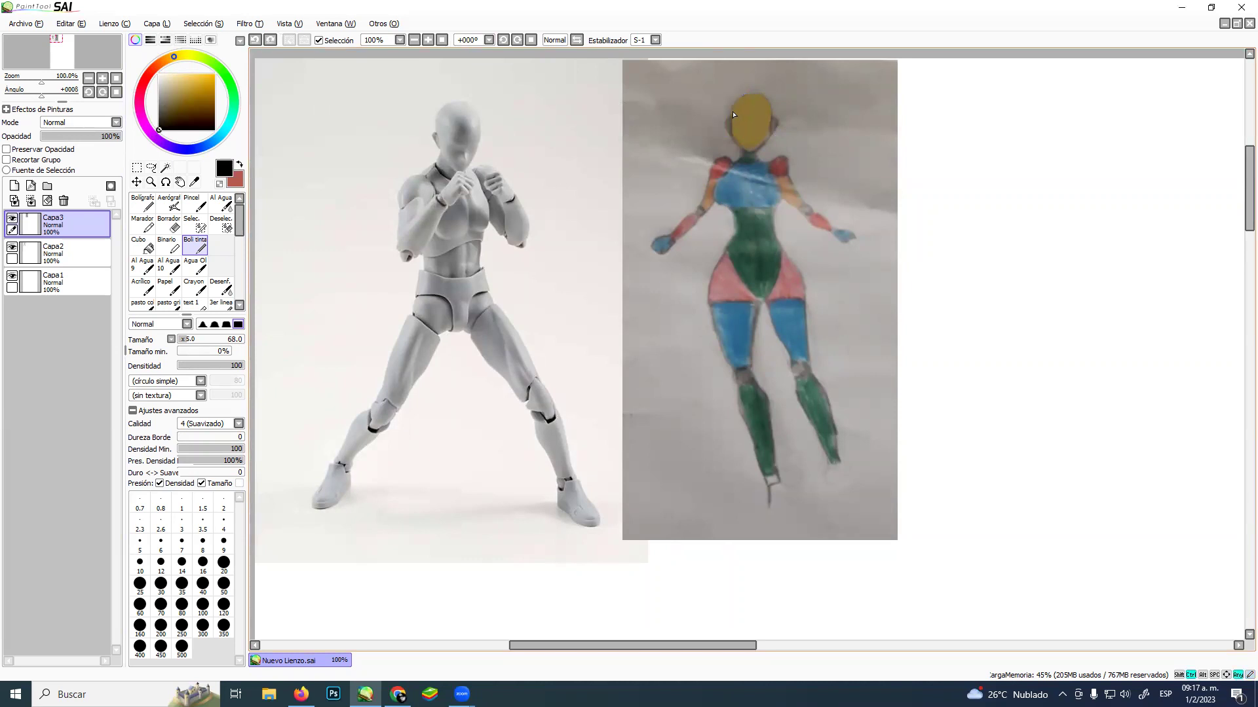
left_click_drag(731, 126, 732, 119)
key("ctrl+z")
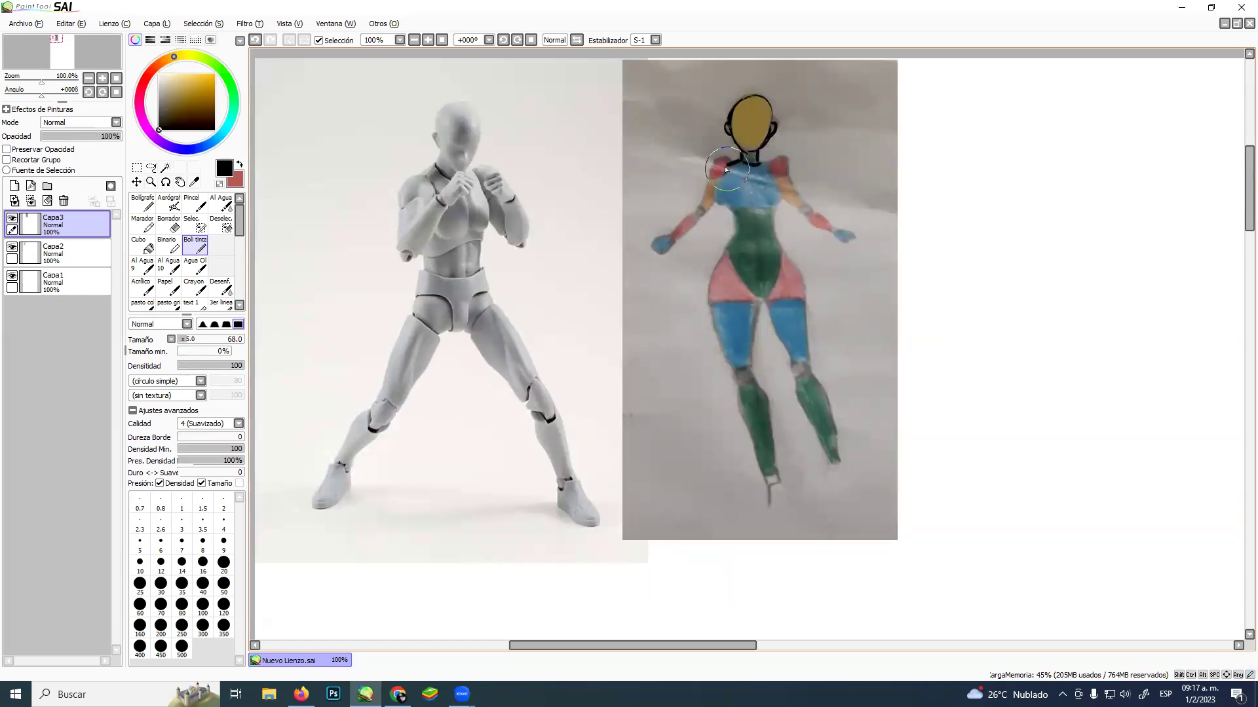
mouse_move(727, 170)
left_mouse_down()
mouse_move(727, 207)
mouse_move(719, 196)
mouse_move(775, 203)
left_mouse_up()
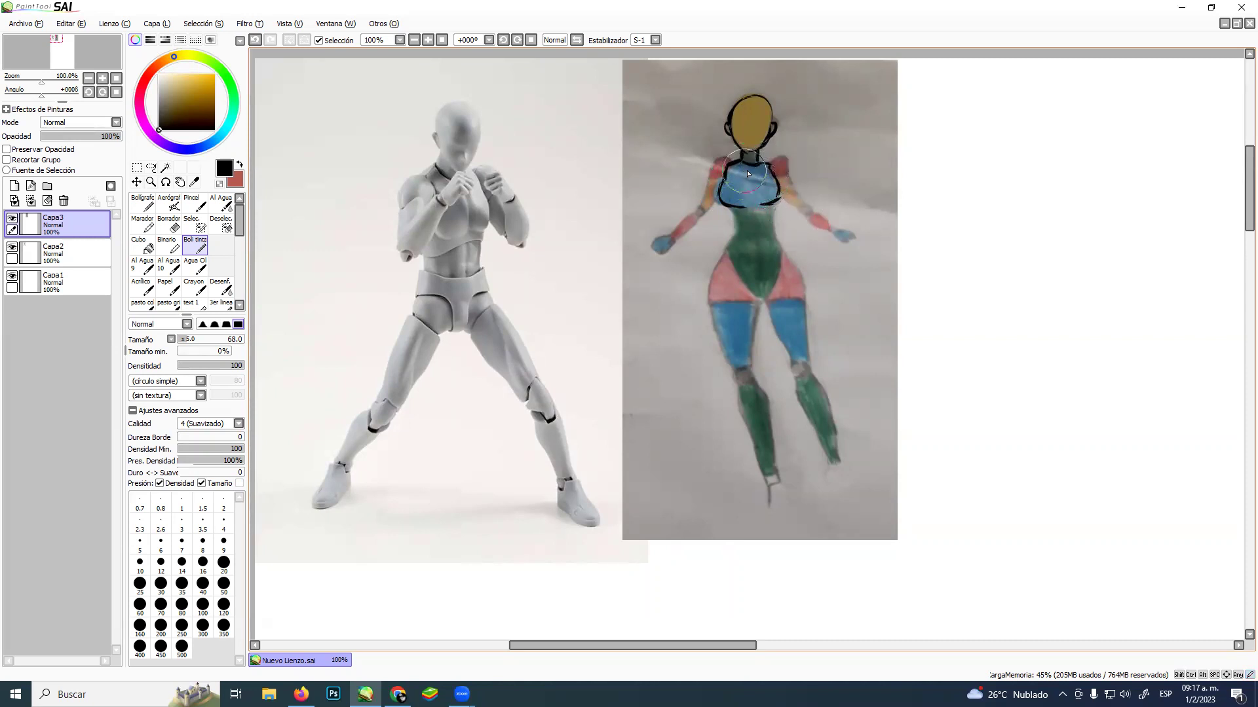
key("ctrl+z")
Paint over the raised shoulder edges with sampled background greys and blend them using the Desenf. brush at size 25
left_click(780, 150, "alt")
left_click(720, 146, "alt")
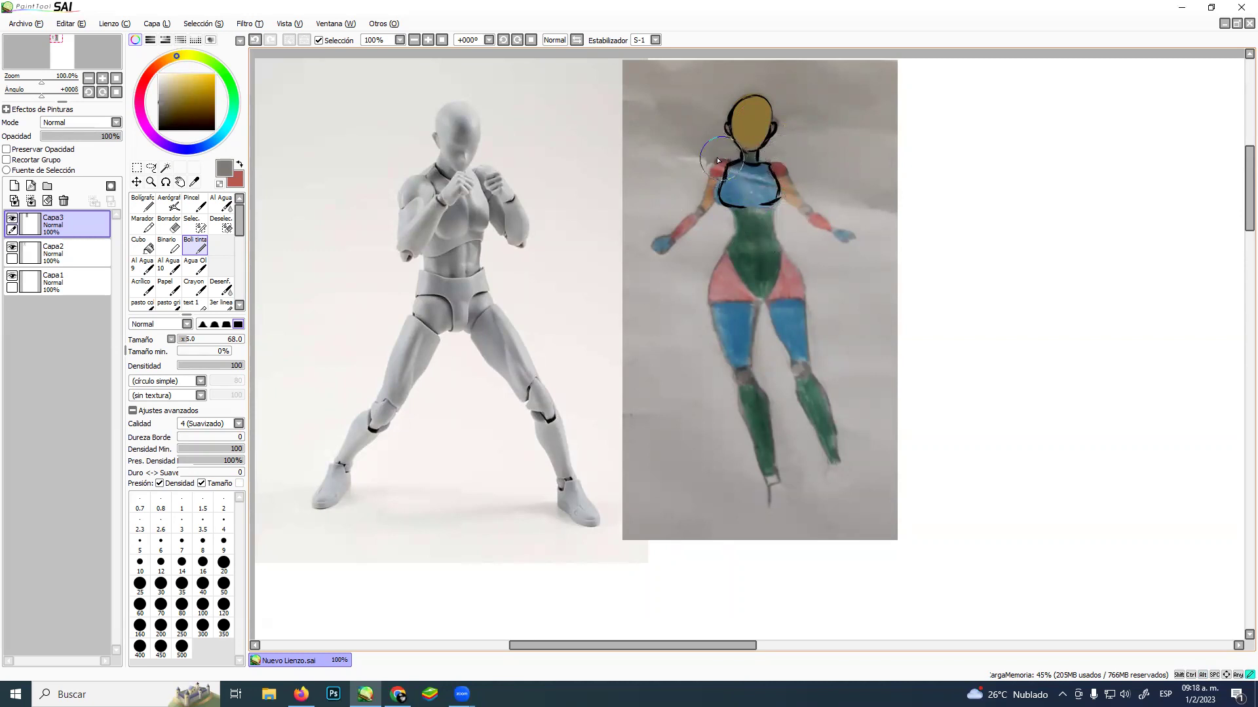
left_click(704, 171, "alt")
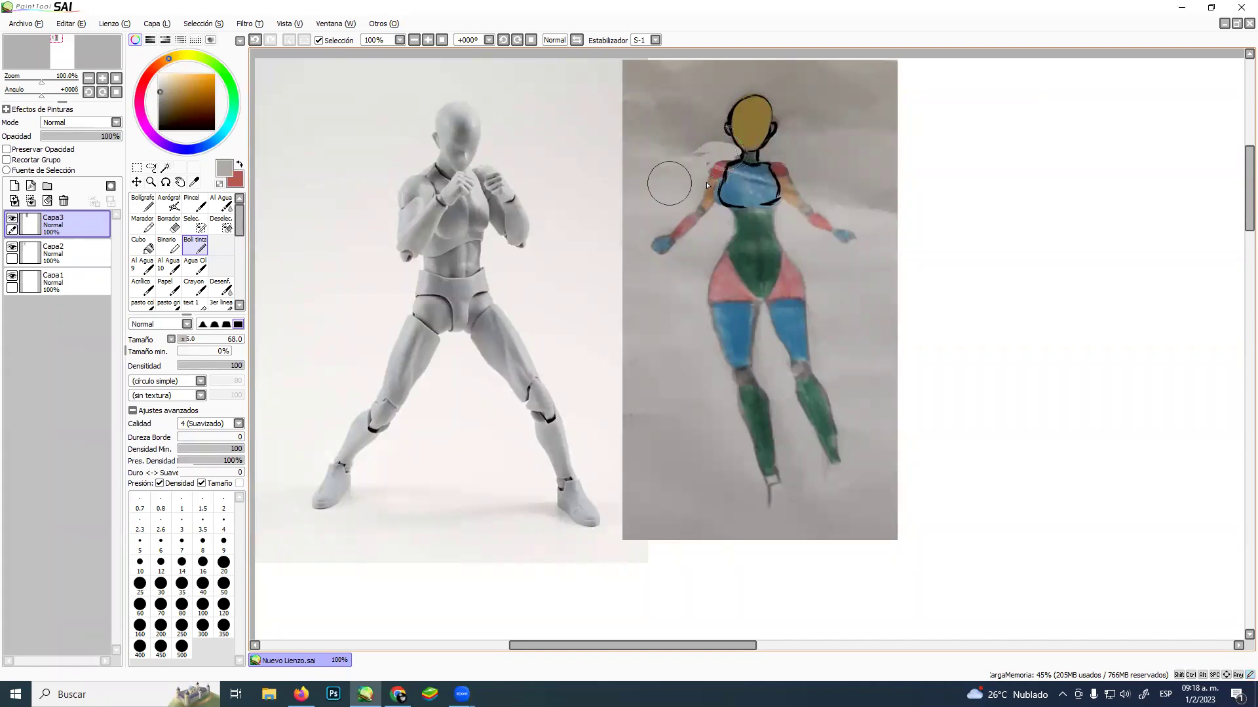
left_click(222, 287)
mouse_move(717, 159)
left_mouse_down("ctrl+alt")
mouse_move(679, 168)
mouse_move(693, 153)
left_mouse_up("ctrl+alt")
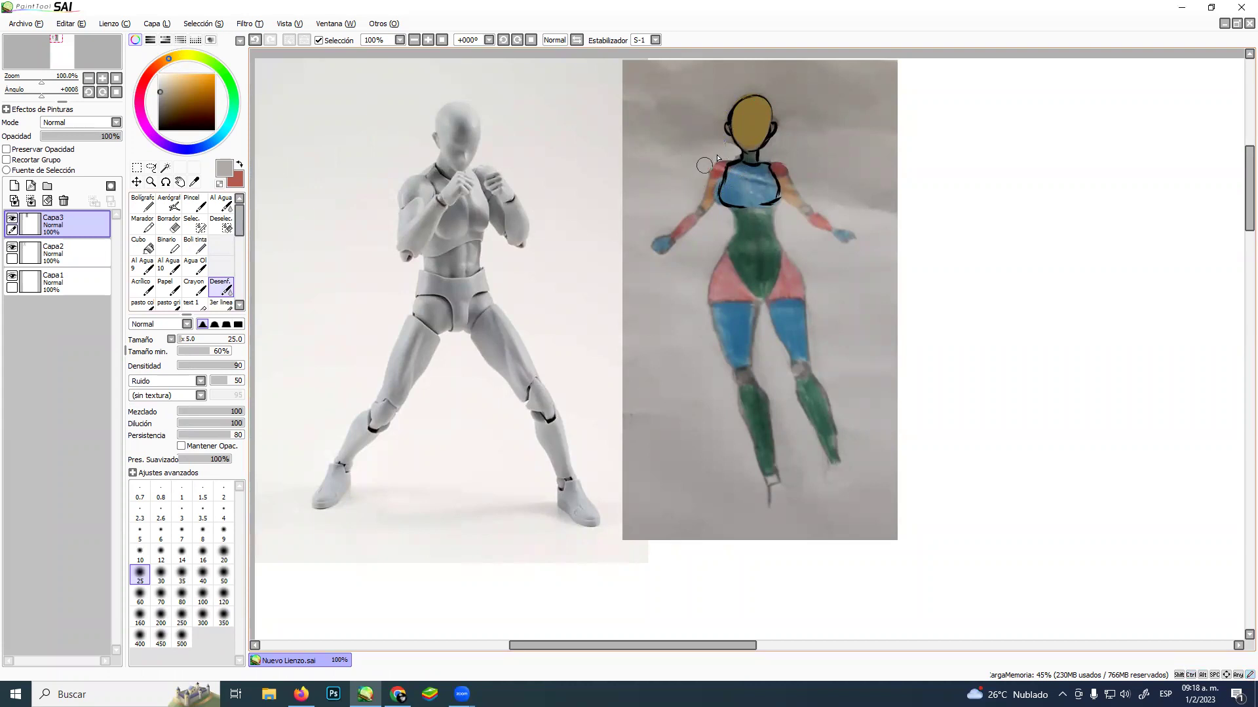
Outline both red shoulder shapes in black with the Boli tinta brush
left_click(195, 244)
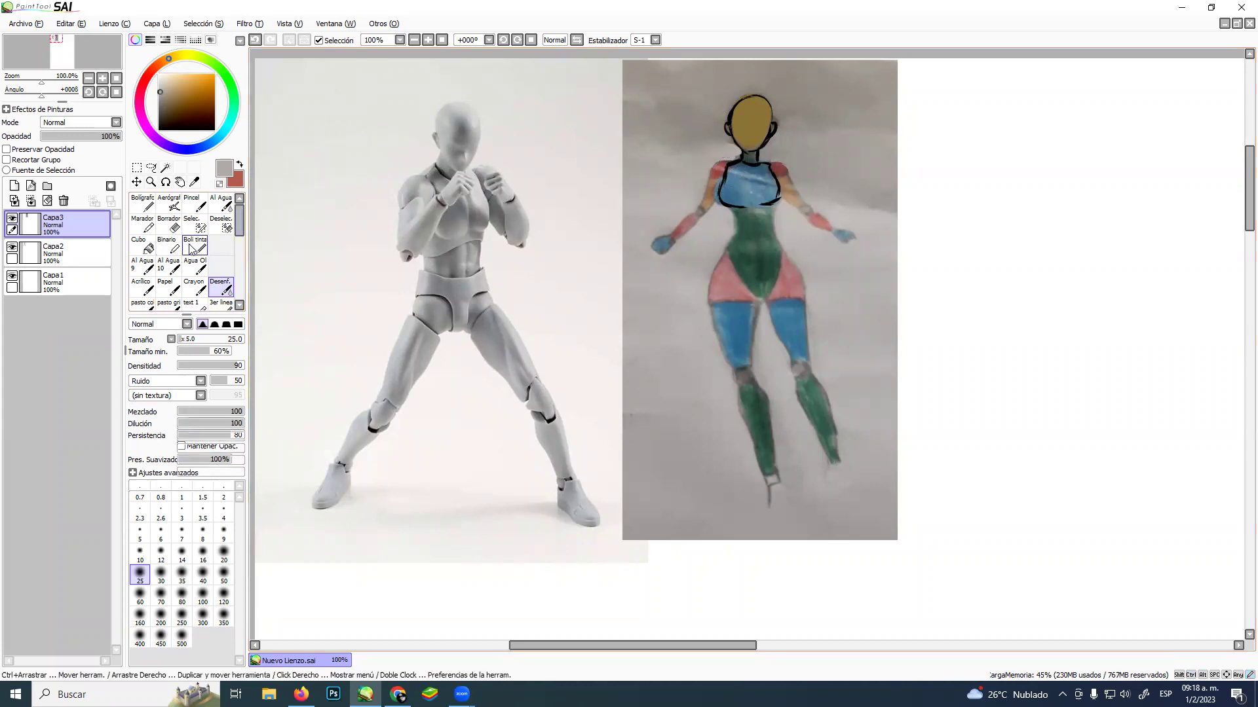
left_click(159, 129)
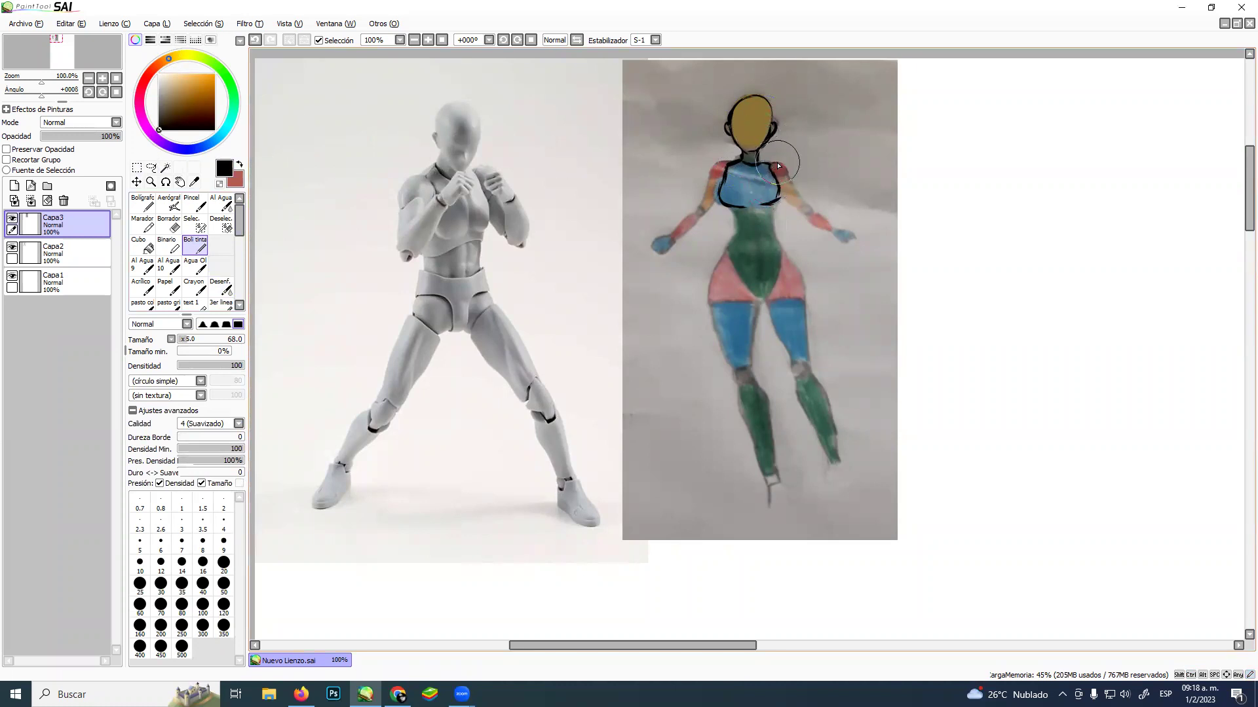
left_click(151, 182)
left_click(749, 194)
left_click_drag(785, 188, 723, 235)
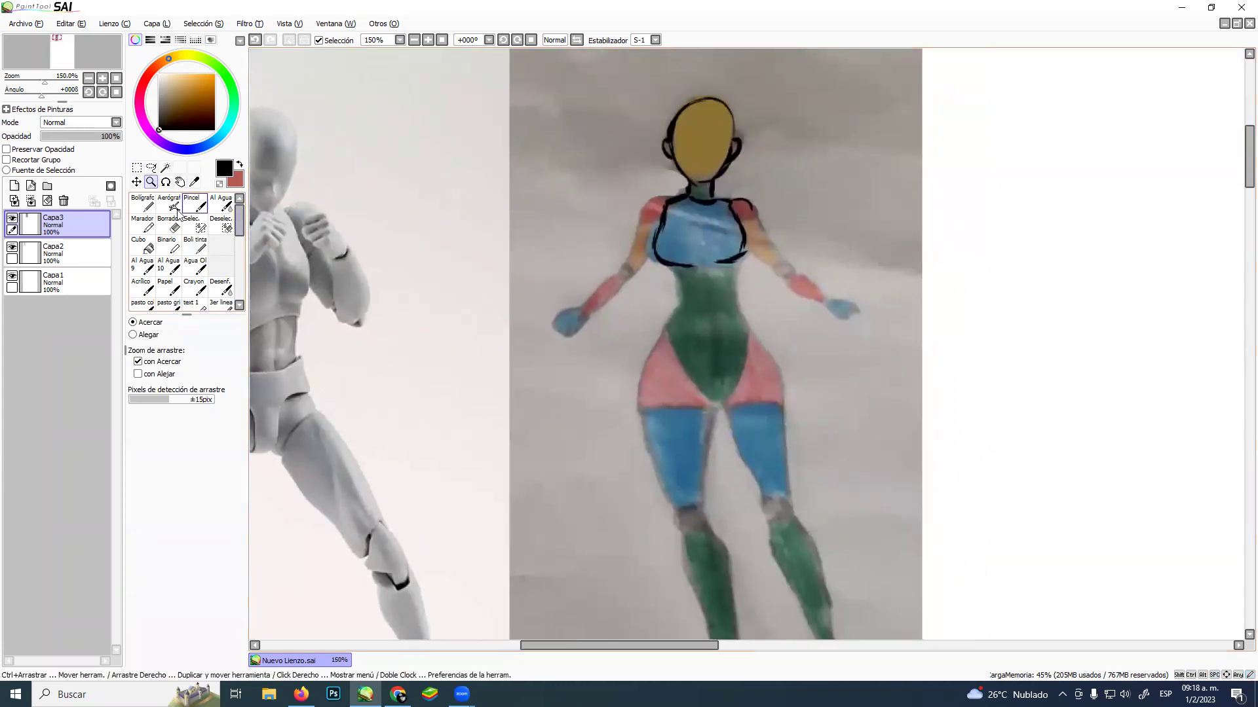
left_click(196, 245)
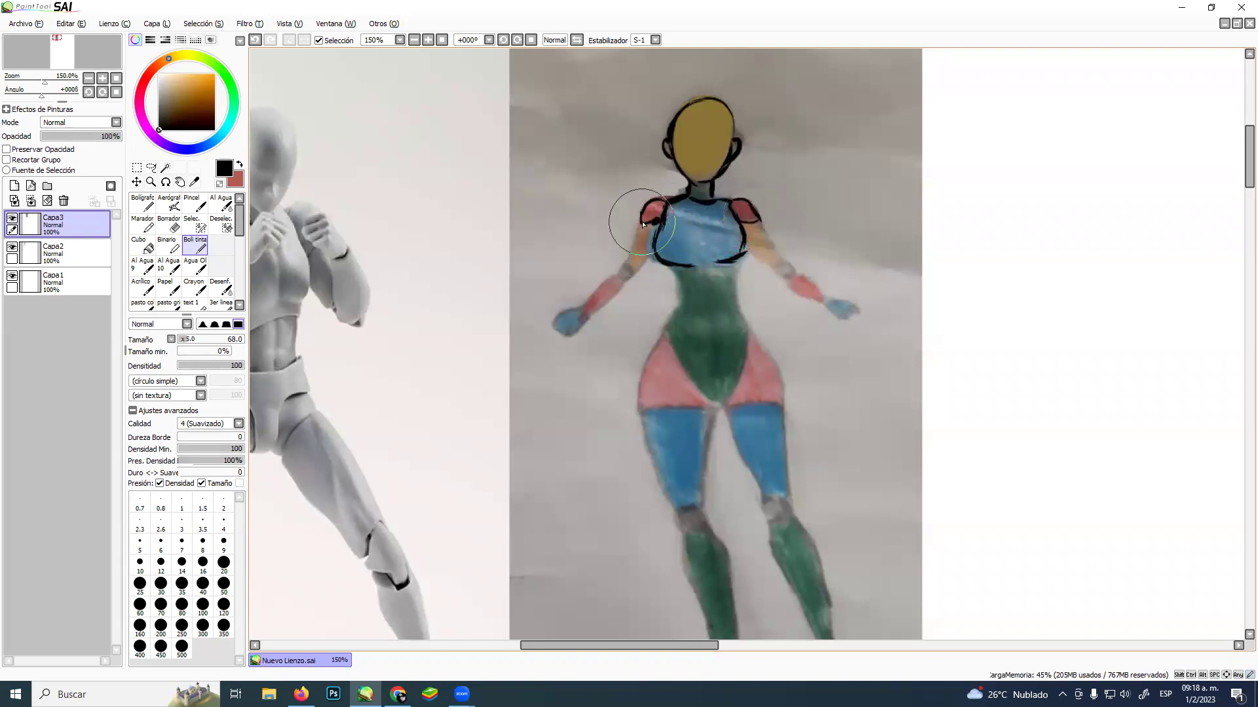
Outline both orange upper arms in black, from the shoulders down to the elbows
mouse_move(642, 221)
left_mouse_down()
mouse_move(625, 258)
mouse_move(633, 268)
mouse_move(653, 249)
left_mouse_up()
left_click(642, 247, "alt")
left_click(638, 252, "alt")
mouse_move(643, 256)
left_mouse_down()
mouse_move(657, 211)
mouse_move(645, 265)
left_mouse_up()
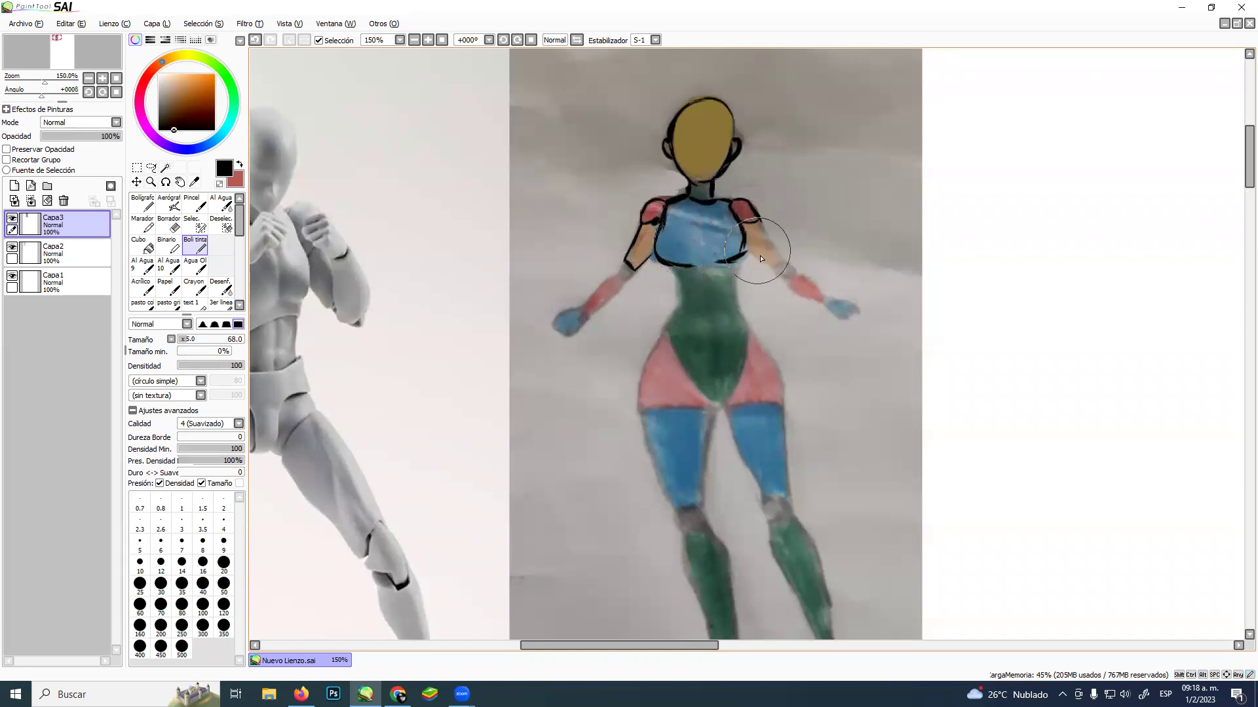
mouse_move(747, 249)
left_mouse_down()
mouse_move(769, 269)
mouse_move(778, 261)
mouse_move(776, 220)
mouse_move(764, 223)
mouse_move(779, 262)
left_mouse_up()
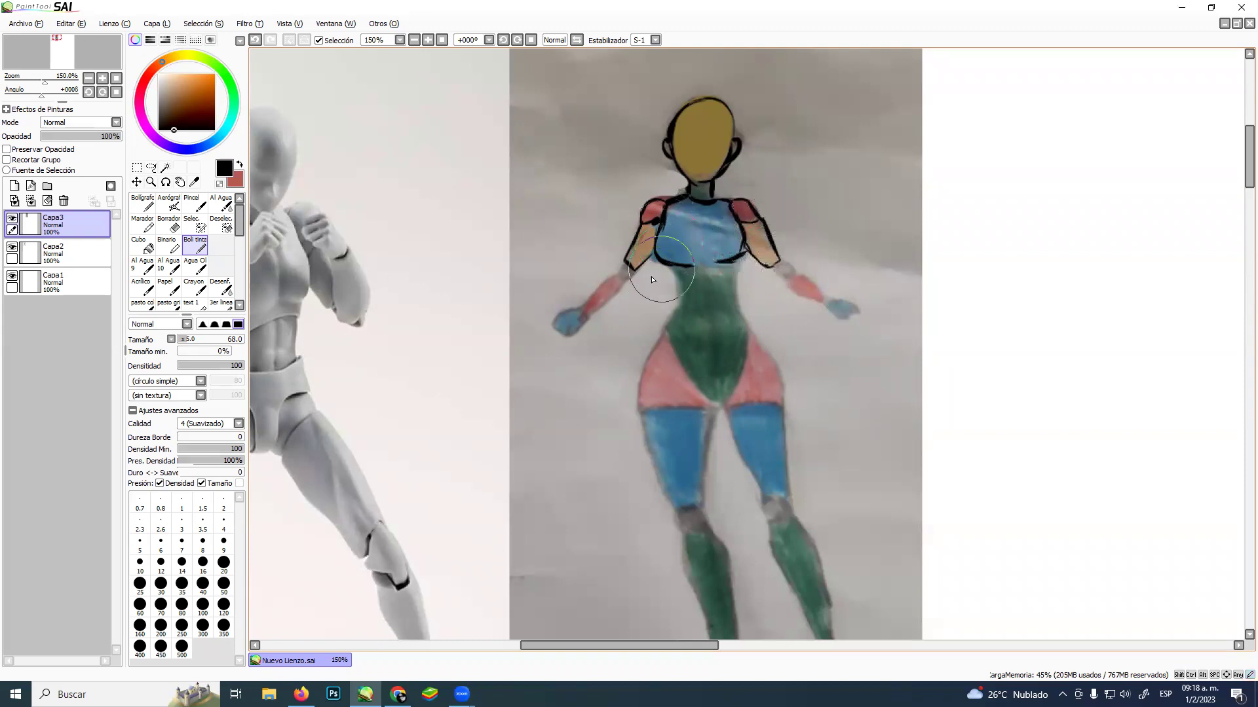
Draw circles for the elbow joints and outline both forearms and hands in black
left_click_drag(621, 270, 608, 277)
key("ctrl+z")
mouse_move(621, 275)
left_mouse_down()
mouse_move(585, 312)
mouse_move(622, 296)
mouse_move(626, 279)
left_mouse_up()
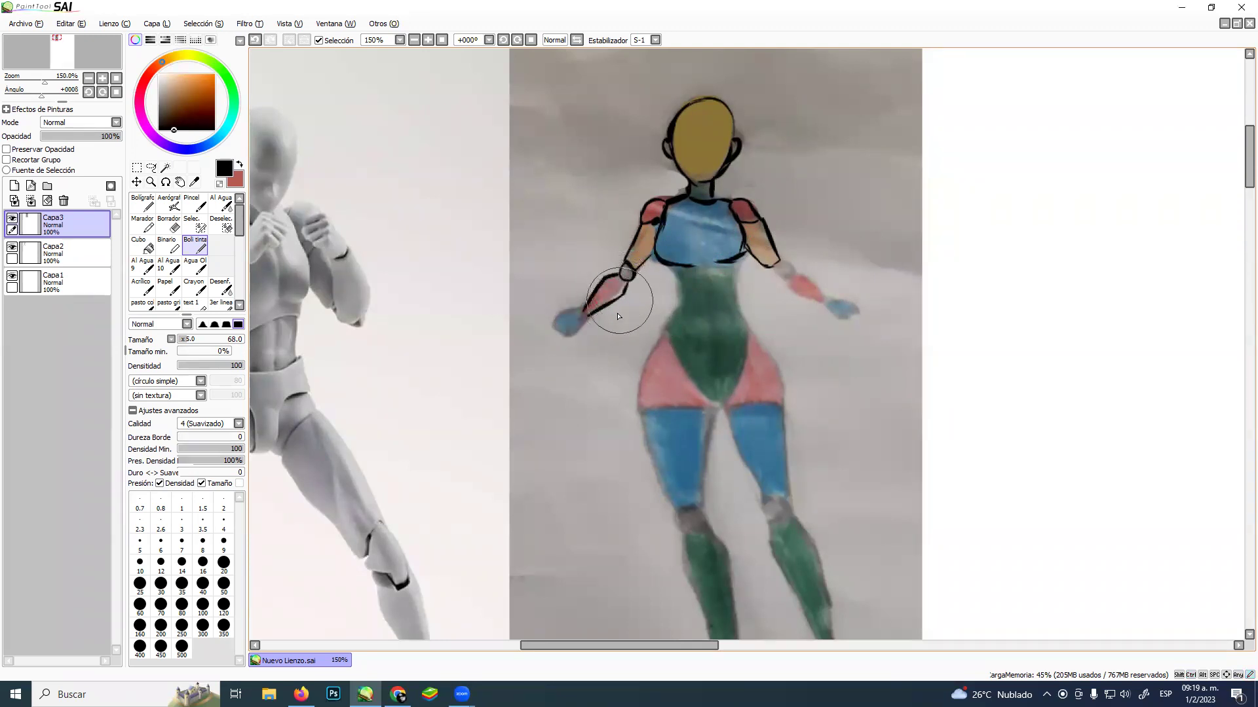
mouse_move(774, 267)
left_mouse_down()
mouse_move(797, 282)
mouse_move(774, 265)
mouse_move(790, 295)
mouse_move(823, 304)
left_mouse_up()
key("ctrl+z")
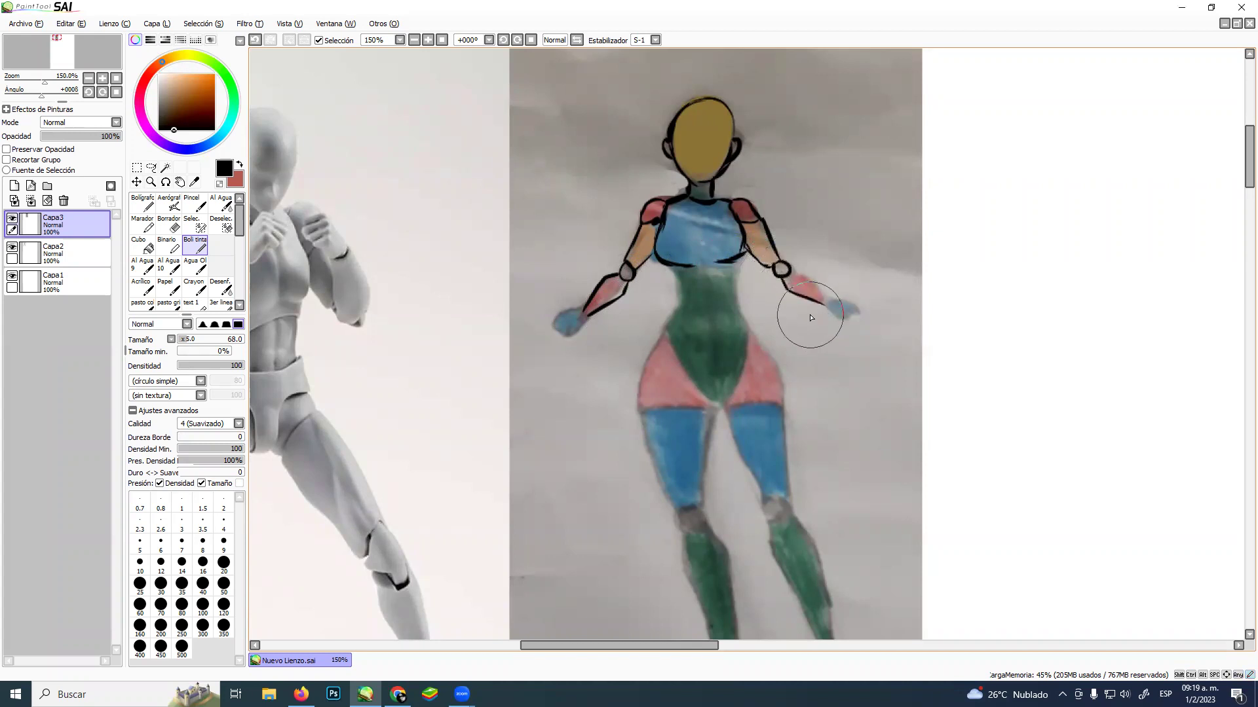
left_click_drag(790, 270, 822, 304)
mouse_move(584, 298)
left_mouse_down()
mouse_move(552, 317)
mouse_move(568, 335)
mouse_move(585, 312)
left_mouse_up()
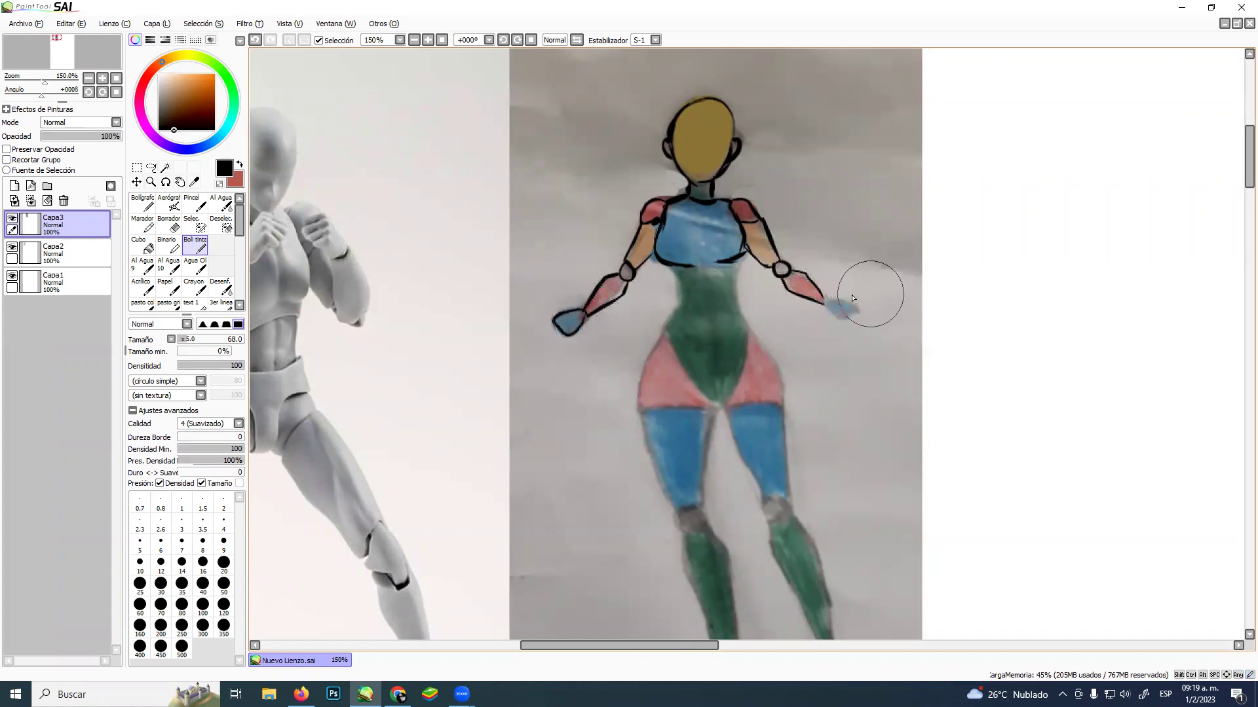
mouse_move(825, 297)
left_mouse_down()
mouse_move(851, 303)
mouse_move(832, 312)
mouse_move(851, 321)
mouse_move(855, 306)
left_mouse_up()
Outline the green waist and pink hips in black, including the pointed lower edge of the green torso
left_click_drag(670, 268, 666, 325)
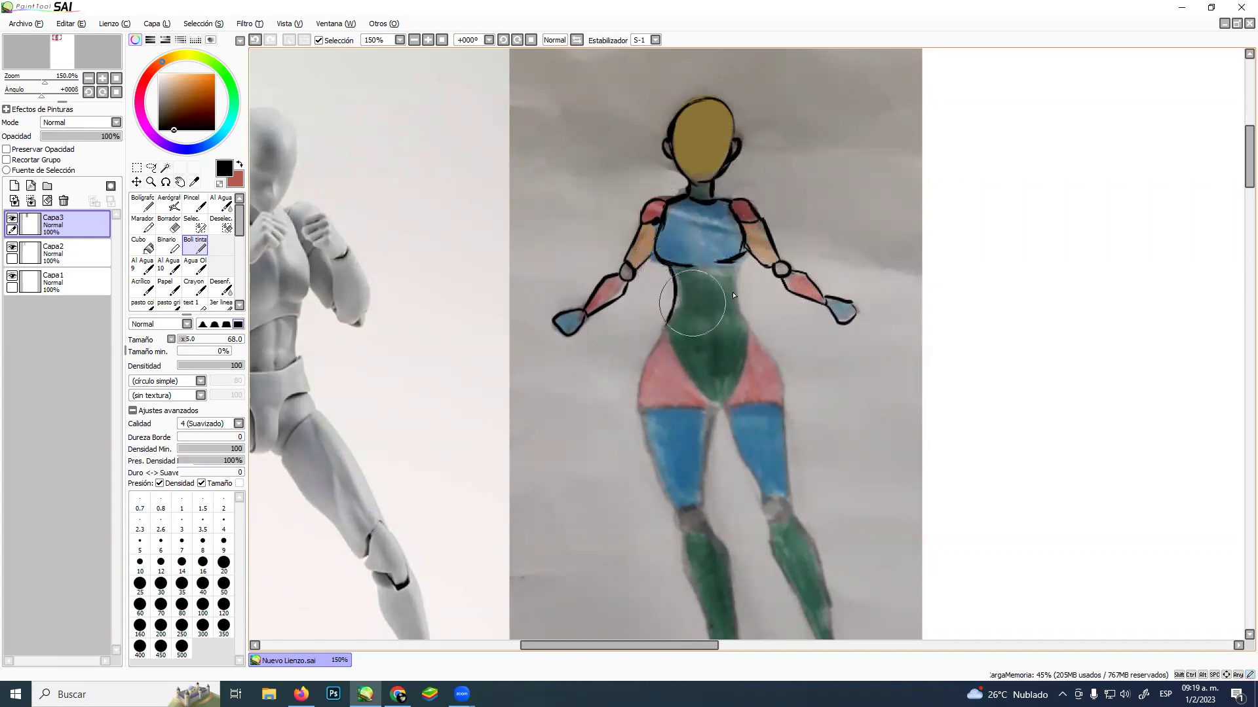
mouse_move(743, 262)
left_mouse_down()
mouse_move(742, 315)
mouse_move(737, 302)
mouse_move(757, 333)
left_mouse_up()
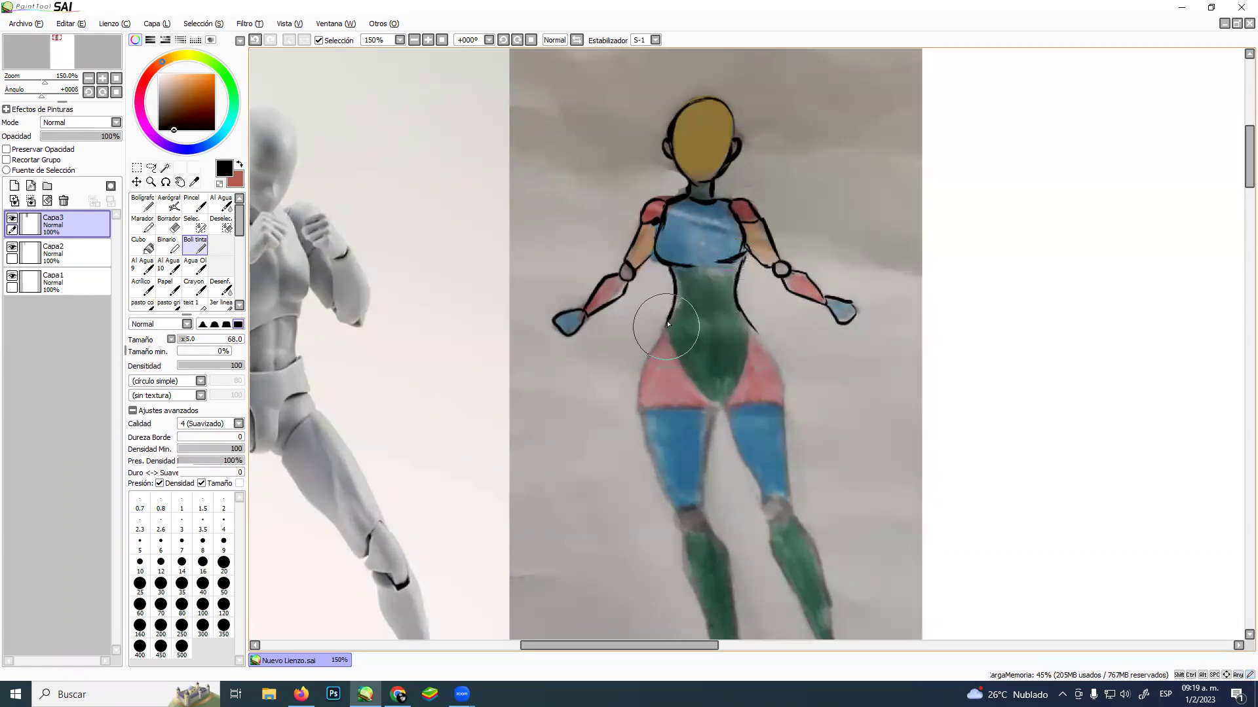
mouse_move(668, 318)
left_mouse_down()
mouse_move(645, 357)
mouse_move(640, 407)
left_mouse_up()
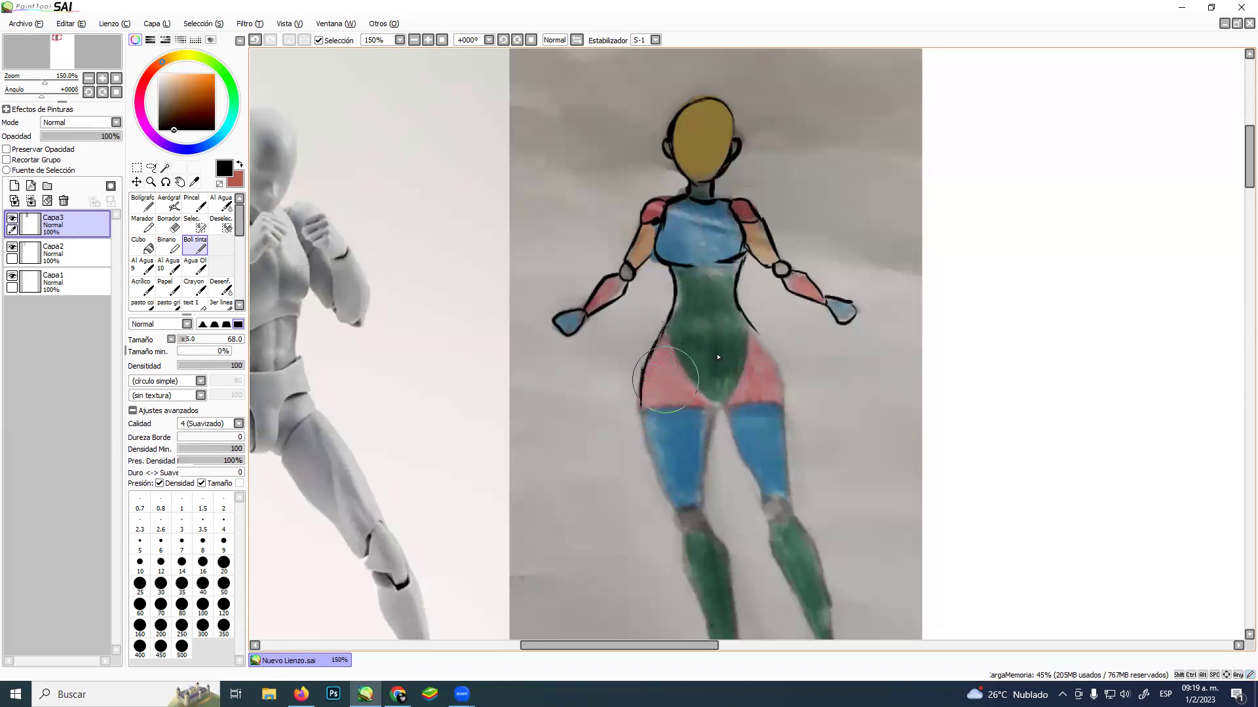
left_click_drag(756, 328, 780, 361)
mouse_move(753, 311)
left_mouse_down()
mouse_move(779, 365)
mouse_move(769, 393)
left_mouse_up()
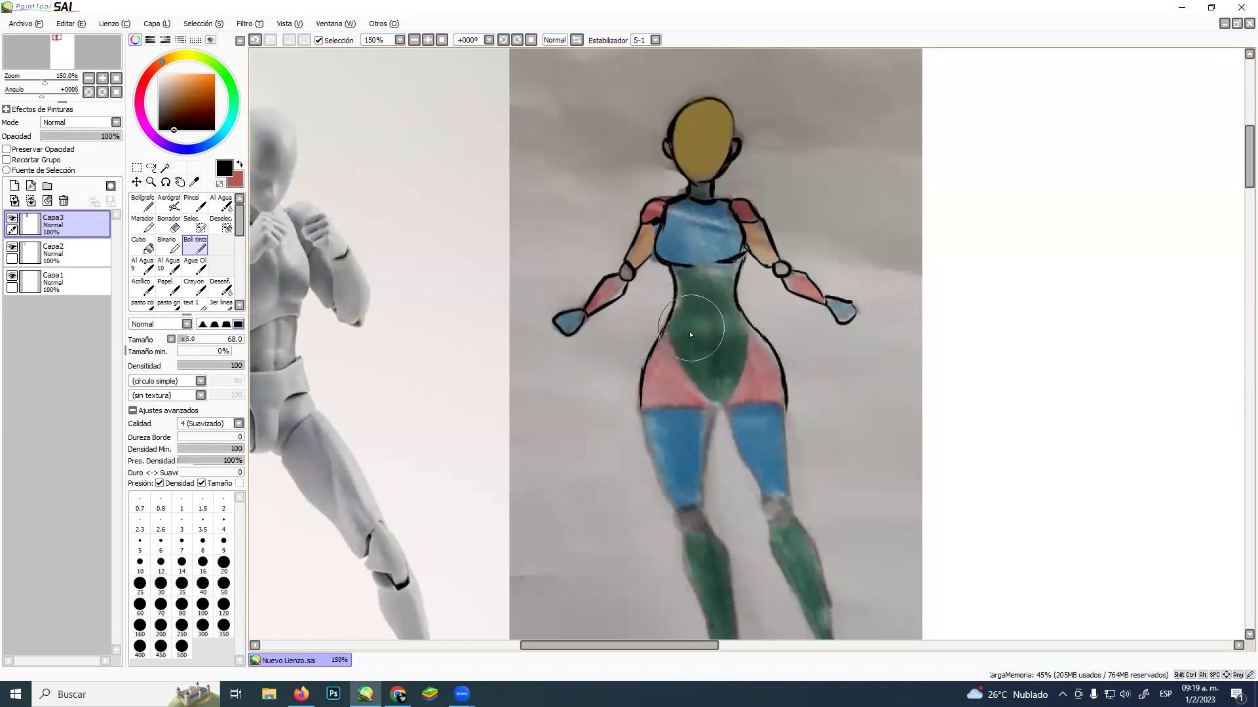
left_click_drag(678, 365, 716, 405)
Outline both blue thighs in black, from the hips down to the knees
mouse_move(746, 346)
left_mouse_down()
mouse_move(720, 402)
mouse_move(740, 291)
mouse_move(724, 289)
left_mouse_up()
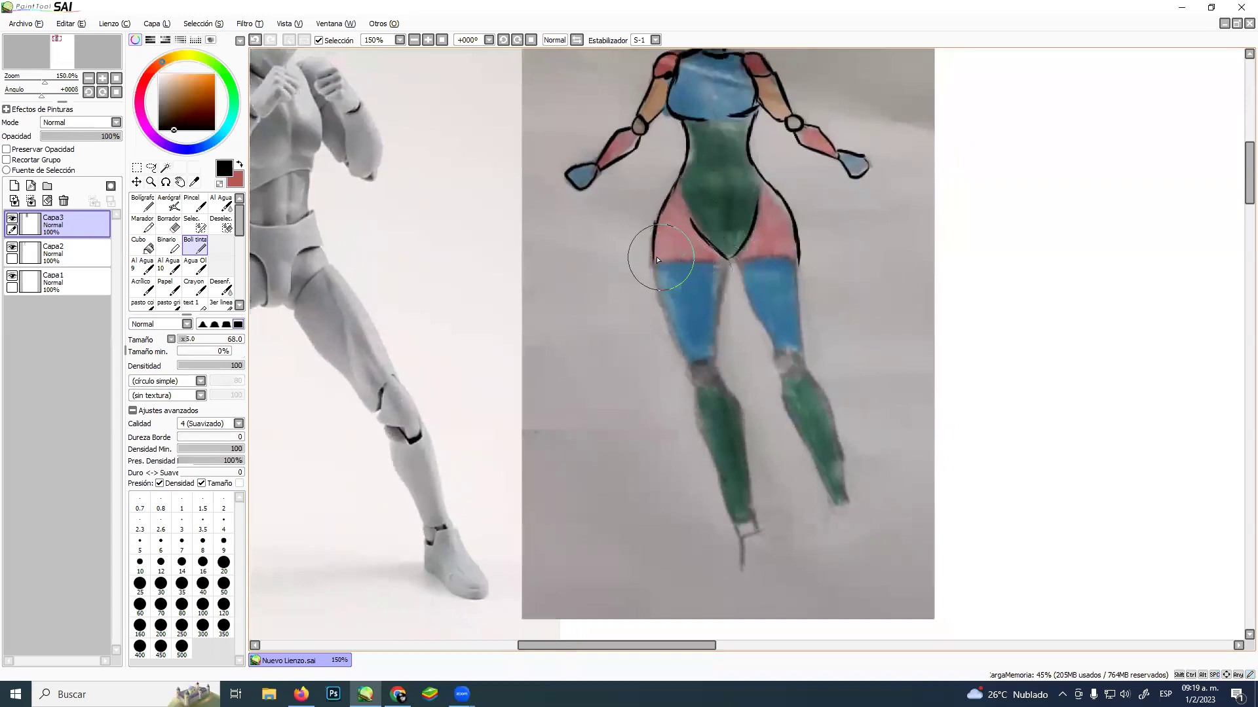
mouse_move(653, 262)
left_mouse_down()
mouse_move(720, 262)
mouse_move(655, 264)
mouse_move(725, 265)
mouse_move(654, 269)
mouse_move(687, 357)
mouse_move(701, 362)
mouse_move(718, 360)
mouse_move(729, 277)
mouse_move(715, 358)
left_mouse_up()
key("ctrl+z")
key("ctrl+z")
left_click_drag(740, 263, 785, 355)
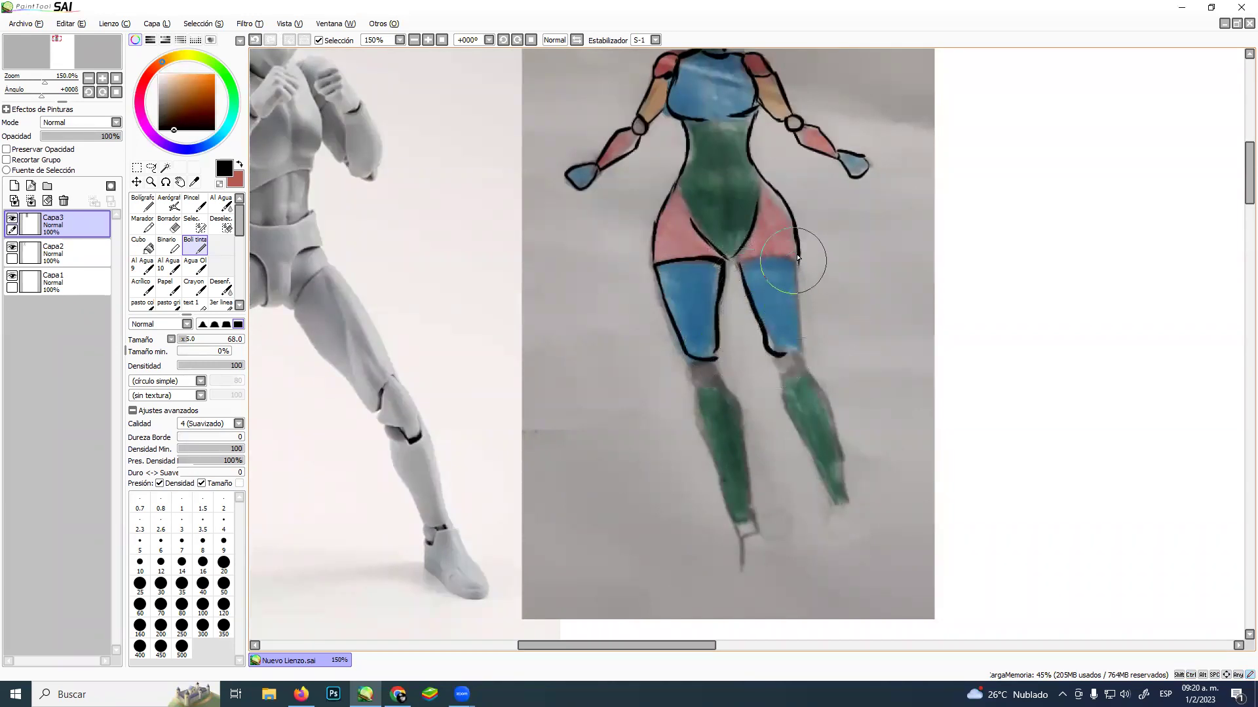
left_click_drag(799, 256, 795, 356)
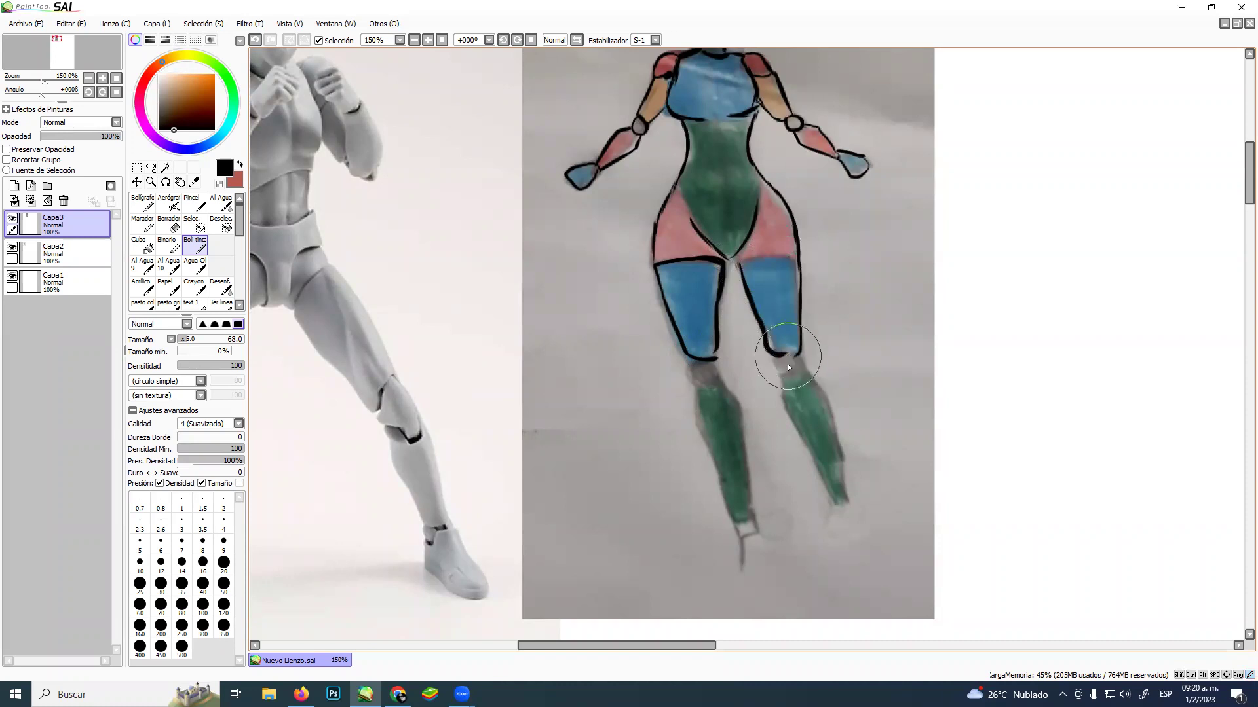
Draw round knee joints and outline both green lower legs in black down to the ankles
mouse_move(690, 360)
left_mouse_down()
mouse_move(690, 375)
mouse_move(721, 374)
mouse_move(714, 357)
mouse_move(804, 371)
mouse_move(779, 360)
left_mouse_up()
left_click_drag(695, 388, 735, 511)
left_click_drag(713, 374, 750, 507)
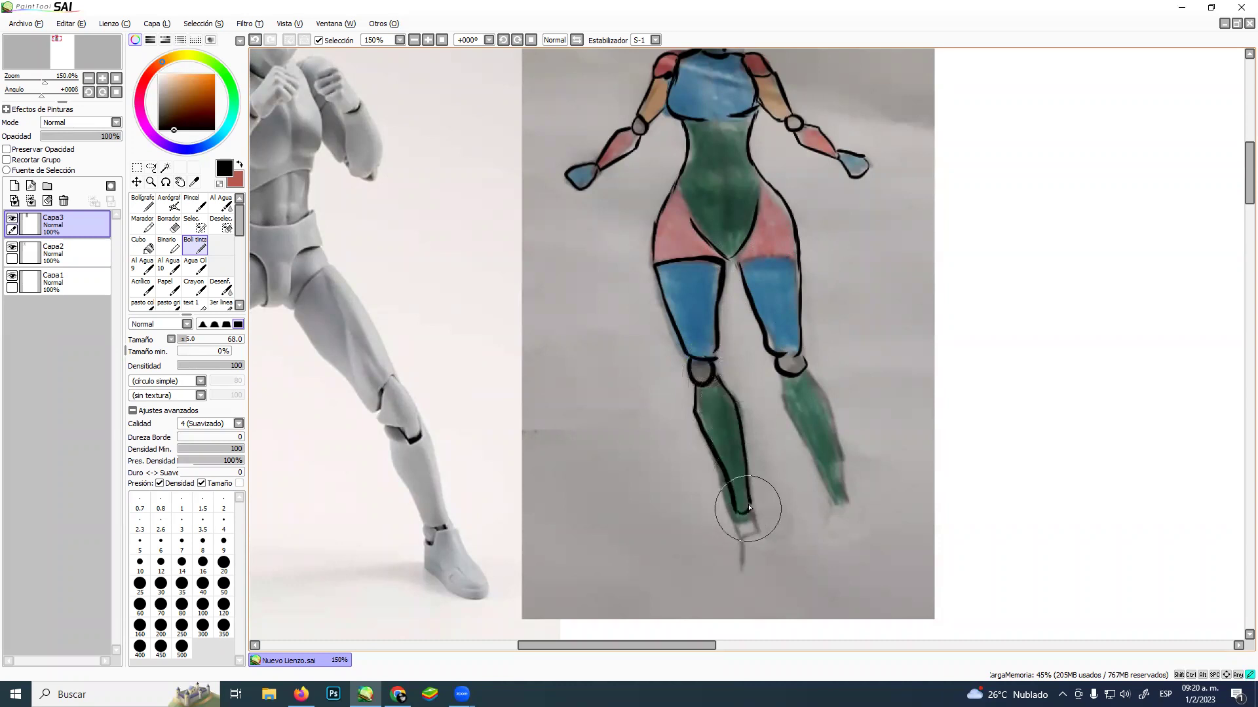
mouse_move(784, 388)
left_mouse_down()
mouse_move(829, 492)
mouse_move(785, 397)
mouse_move(827, 499)
left_mouse_up()
key("ctrl+z")
mouse_move(806, 364)
left_mouse_down()
mouse_move(834, 405)
mouse_move(843, 504)
left_mouse_up()
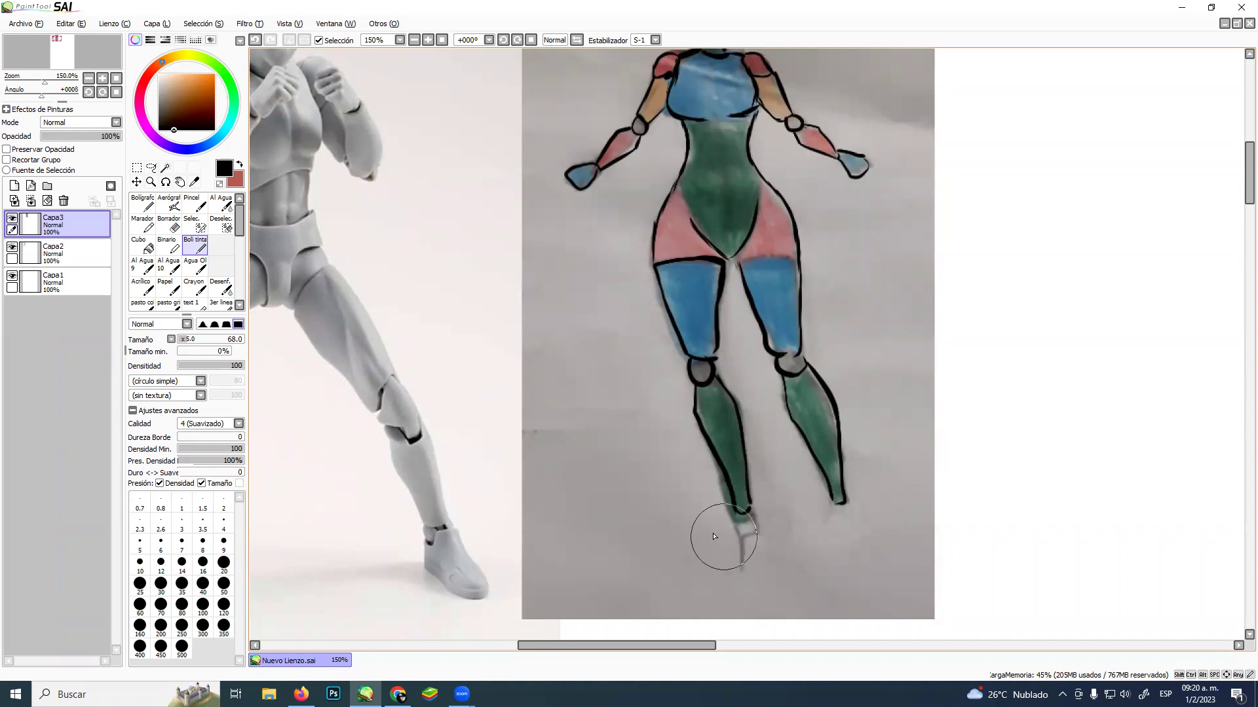
Draw a horizontal ground line below the figure and outline the ankle and foot of the leg reaching it
left_click_drag(647, 575, 928, 566)
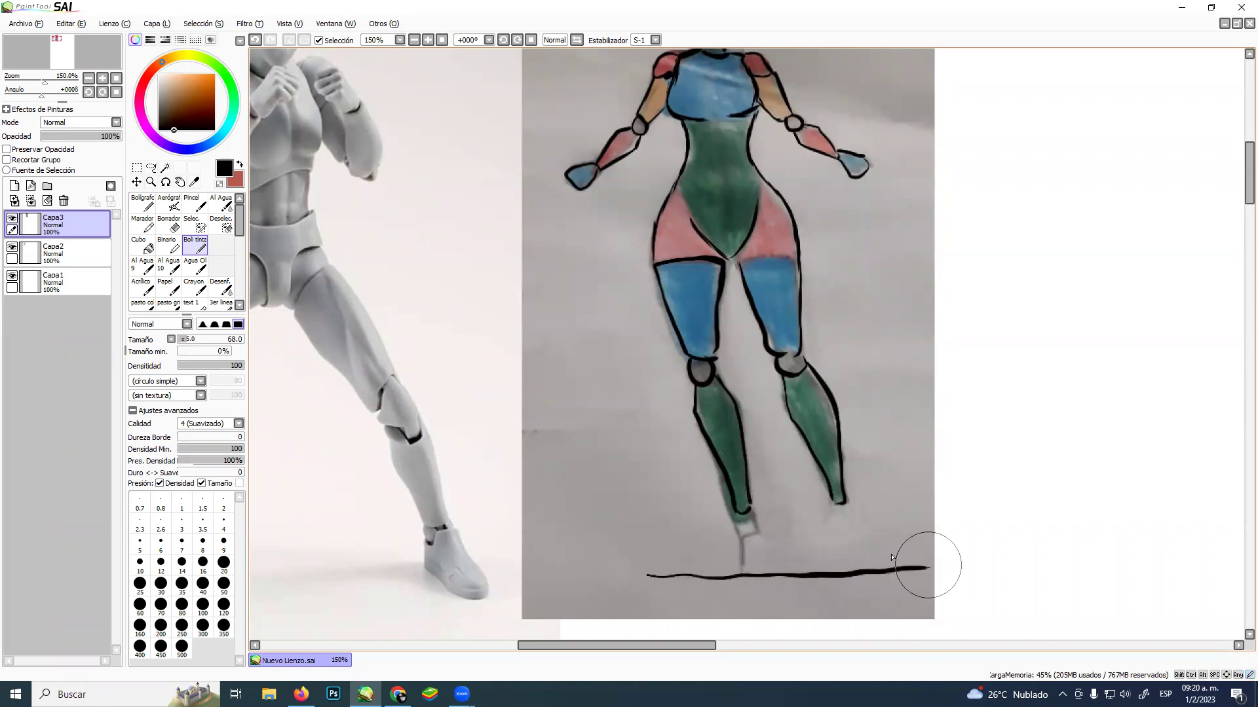
mouse_move(735, 524)
left_mouse_down()
mouse_move(733, 554)
mouse_move(736, 523)
mouse_move(744, 543)
mouse_move(750, 522)
mouse_move(767, 575)
mouse_move(723, 576)
mouse_move(768, 578)
left_mouse_up()
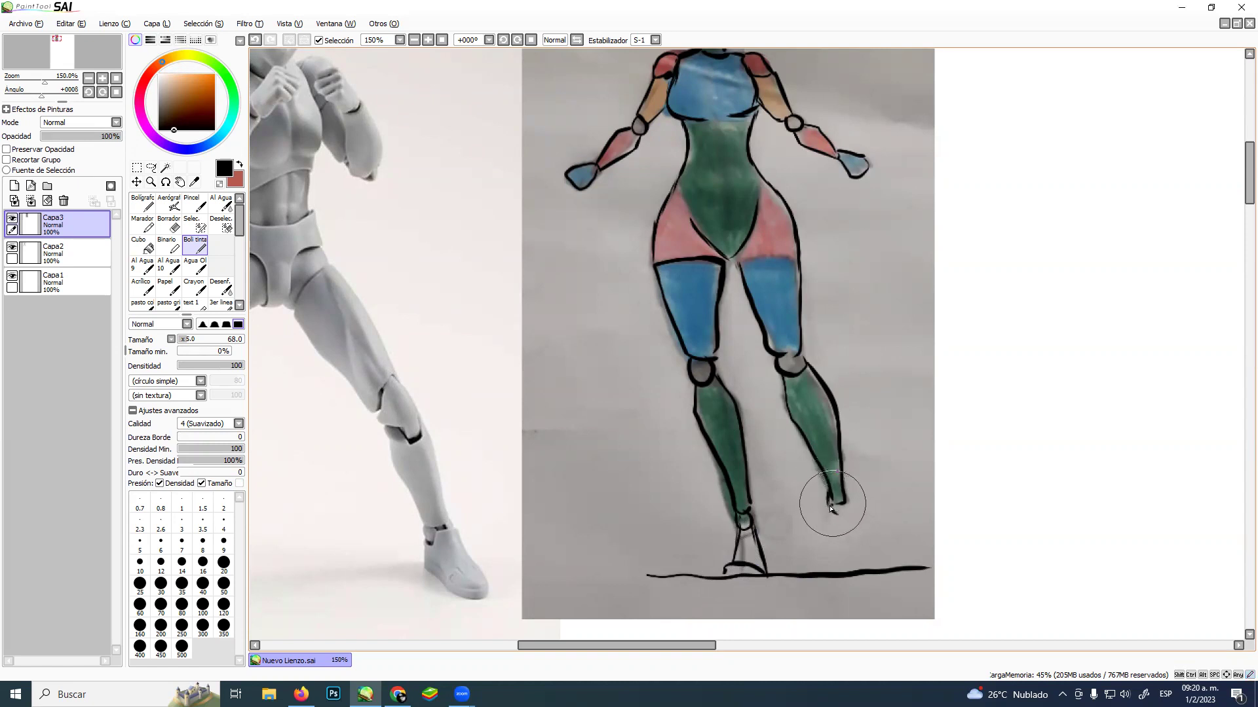
Outline the raised foot and its ankle joint in black, and draw the upper edge of the same leg's blue thigh
mouse_move(847, 508)
left_mouse_down()
mouse_move(845, 494)
mouse_move(826, 507)
mouse_move(849, 556)
mouse_move(865, 553)
left_mouse_up()
left_click_drag(852, 505, 870, 550)
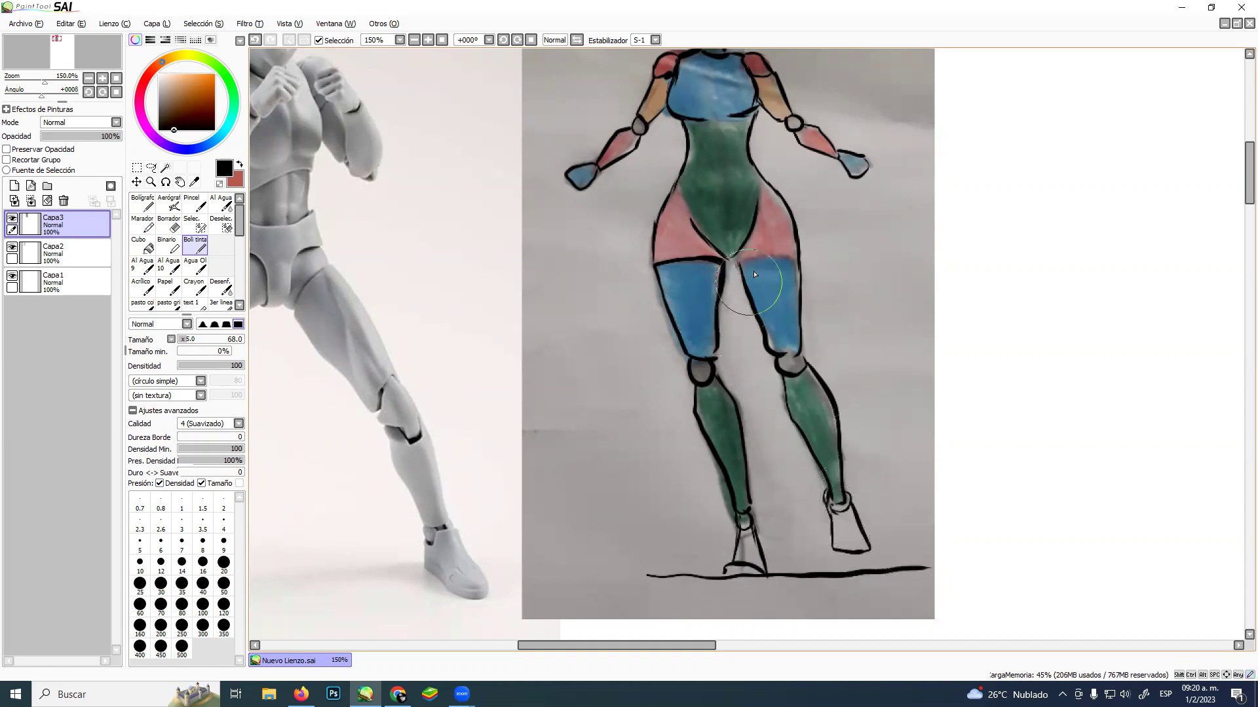
left_click_drag(739, 262, 799, 261)
Colour both feet bright yellow and redraw the raised foot's black lower edge
left_click(211, 40)
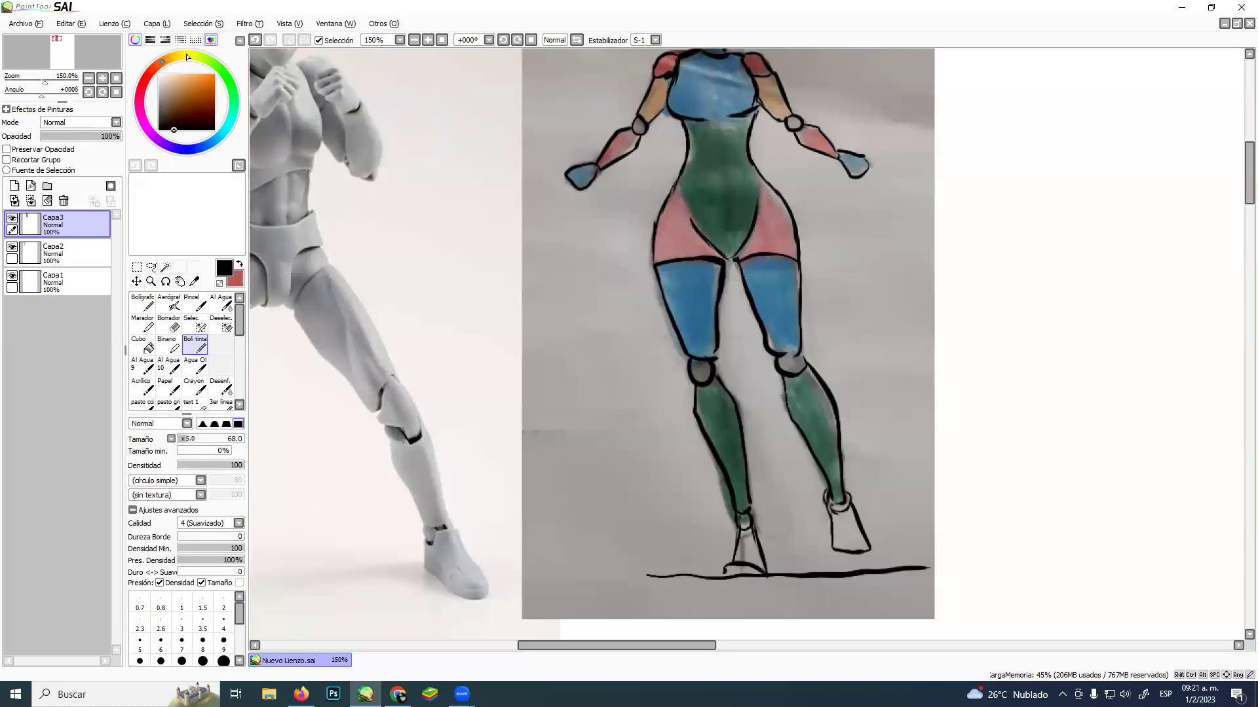
left_click(186, 55)
left_click(215, 93)
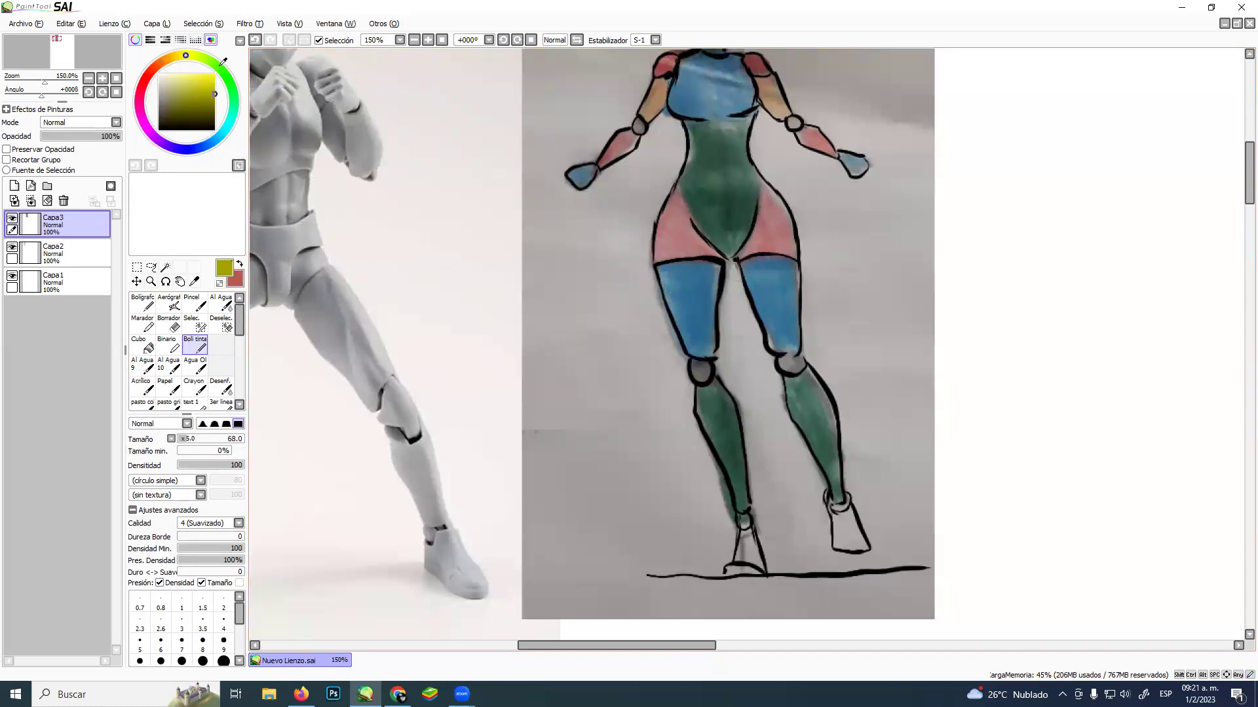
mouse_move(746, 548)
left_mouse_down()
mouse_move(745, 561)
mouse_move(747, 537)
mouse_move(753, 564)
mouse_move(735, 577)
mouse_move(746, 573)
left_mouse_up()
mouse_move(843, 517)
left_mouse_down()
mouse_move(843, 536)
mouse_move(842, 524)
left_mouse_up()
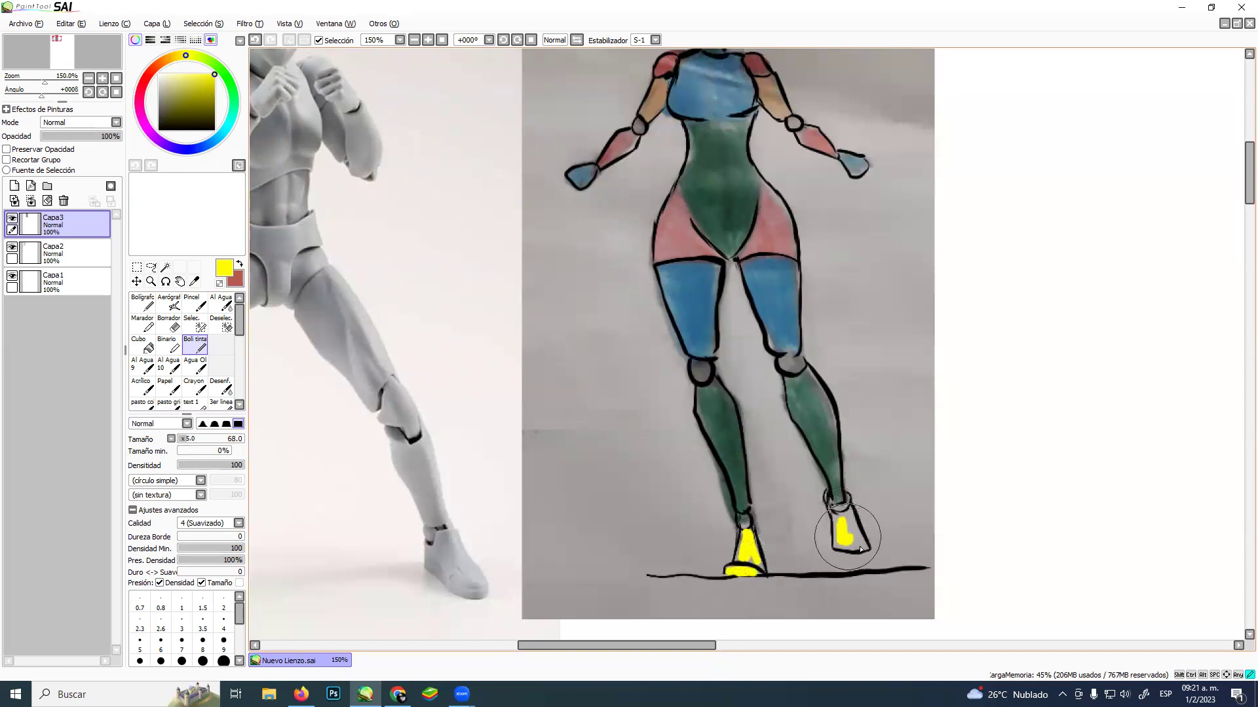
left_click(834, 554, "alt")
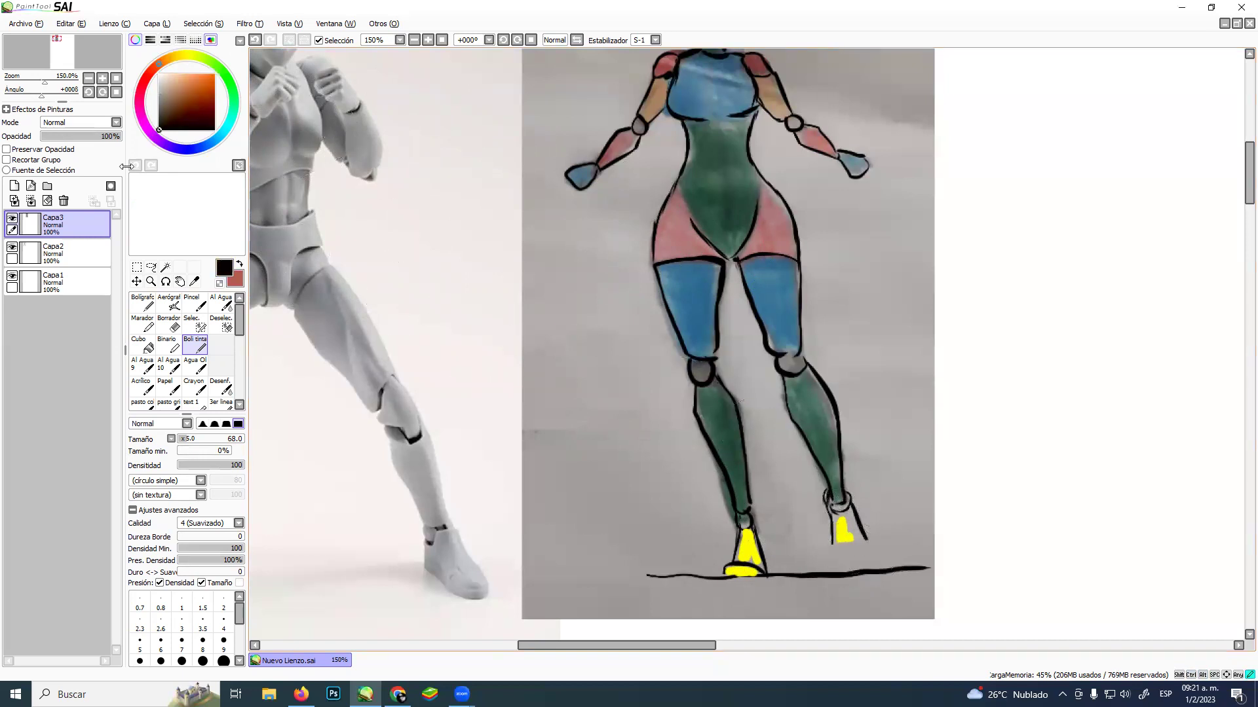
left_click(845, 538, "alt")
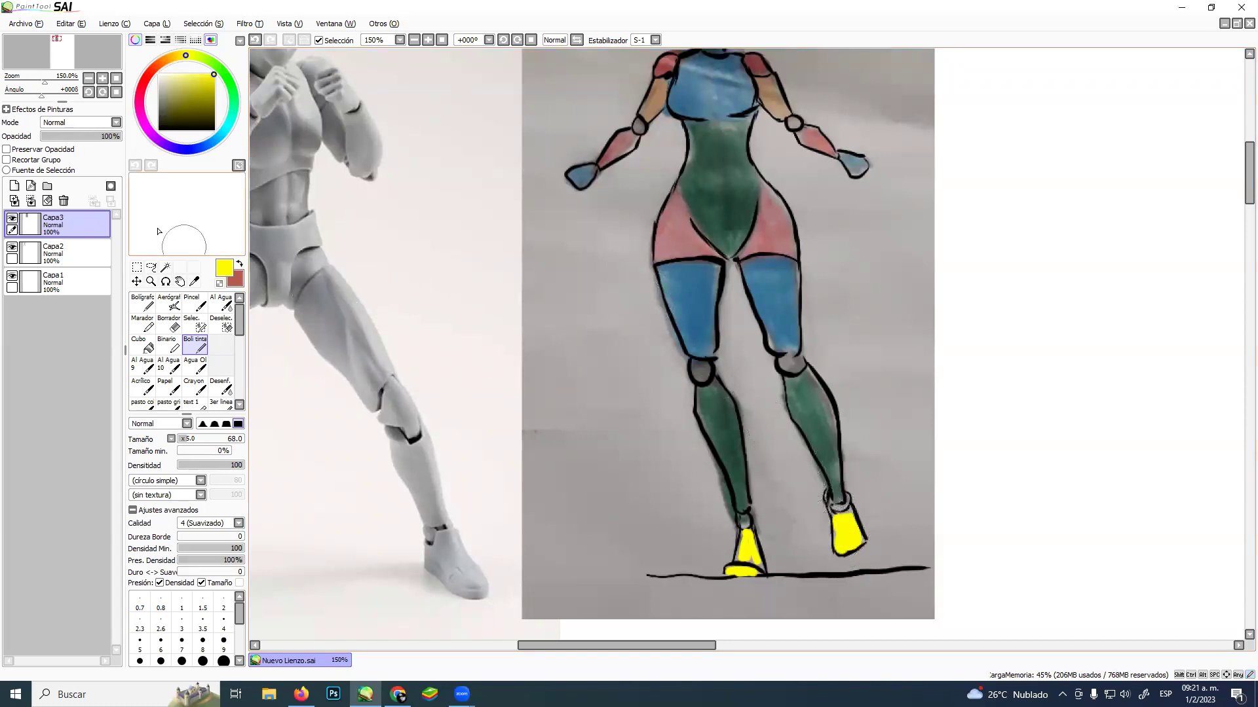
Capture a screen snip of the pencil hand drawing from the other window
left_click(151, 281)
left_click(623, 311, "alt")
left_click_drag(684, 324, 710, 397)
scroll(710, 396, "down", 2)
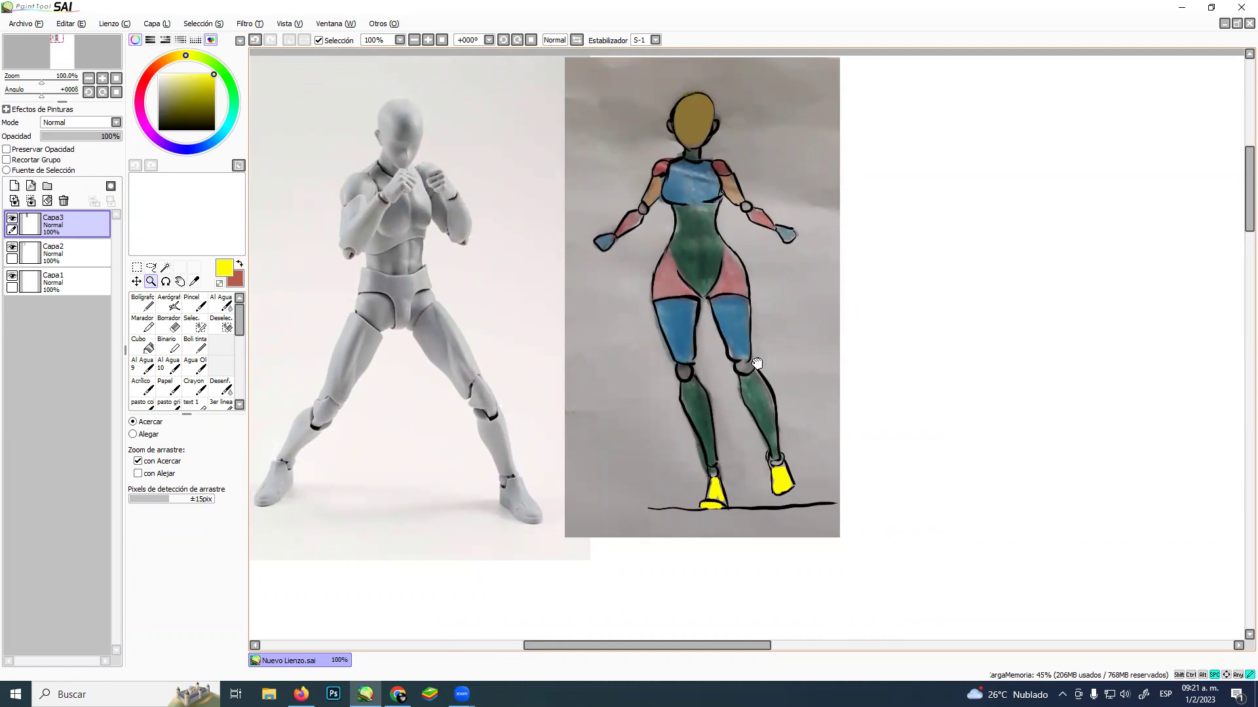
mouse_move(756, 363)
left_mouse_down()
mouse_move(758, 346)
mouse_move(749, 351)
left_mouse_up()
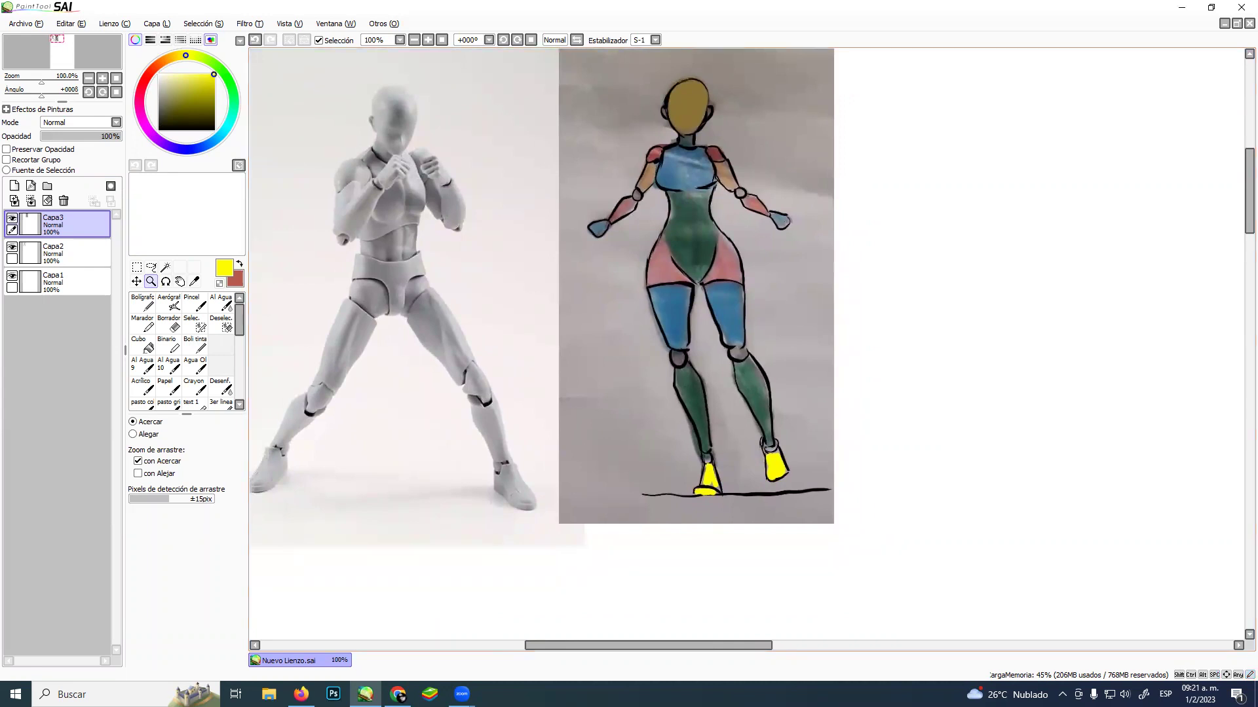
key("alt+Tab")
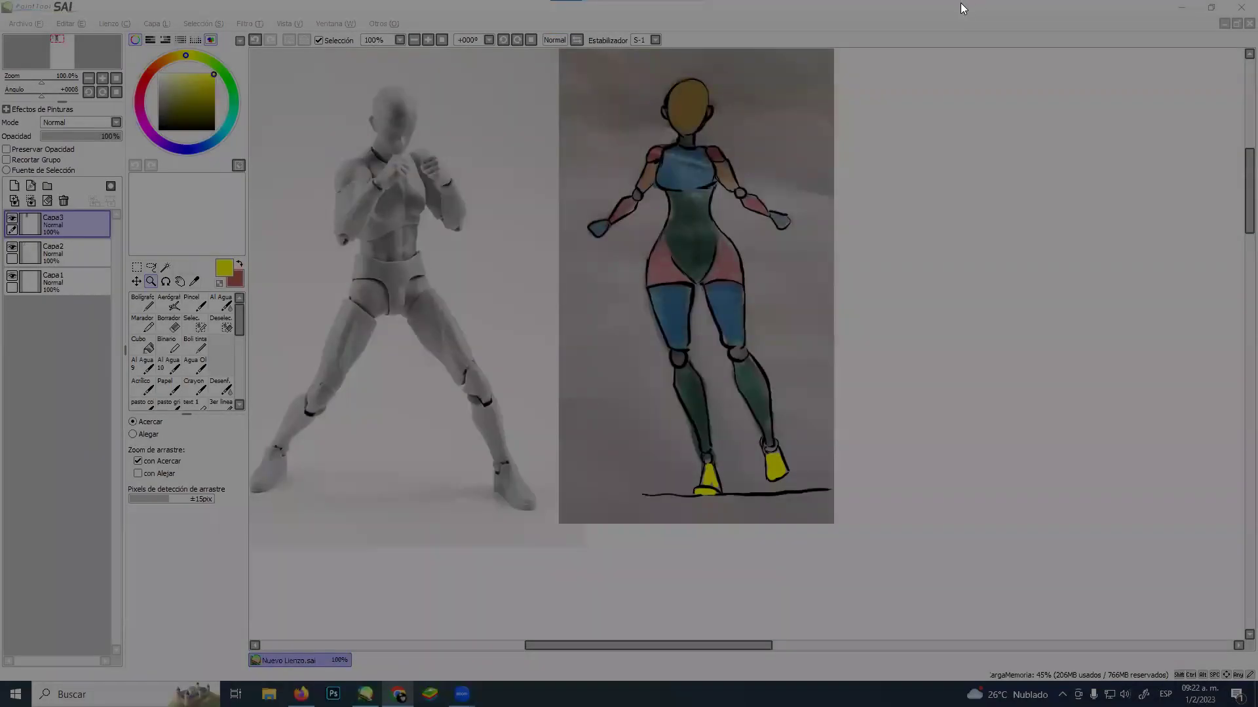
left_click(956, 9)
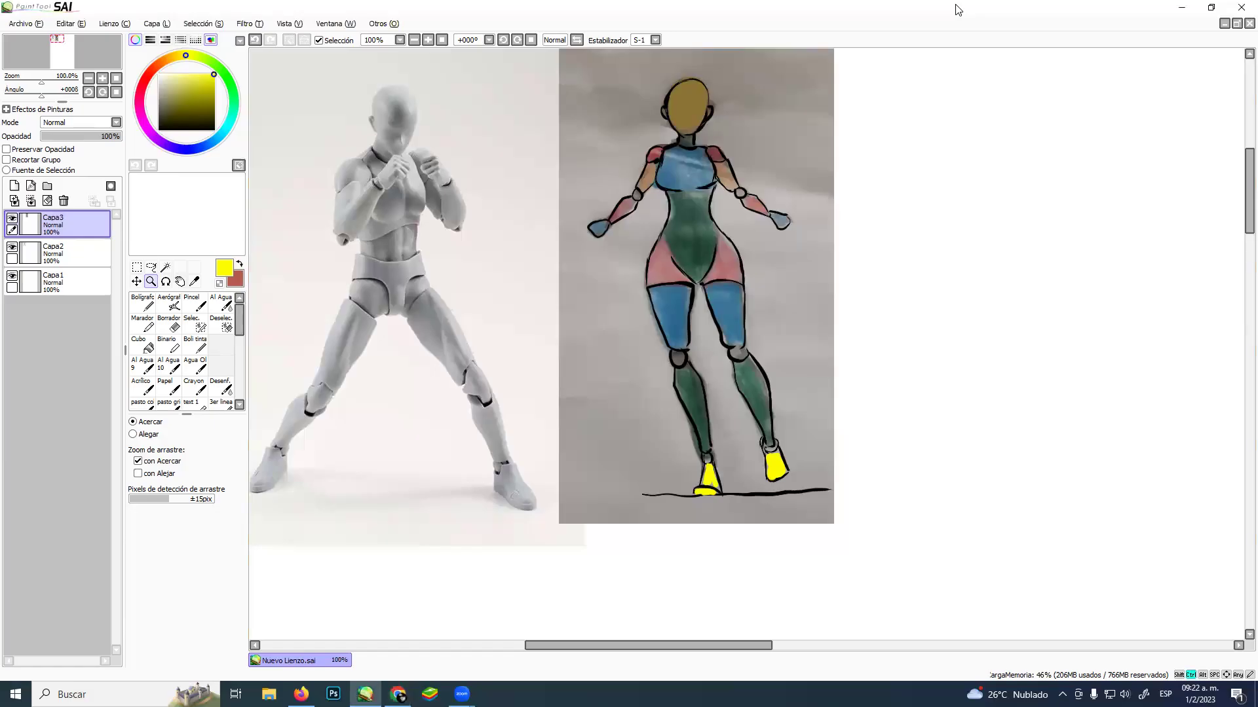
Paste the hand drawing onto the canvas and place it in the blank area beside the coloured figure
key("ctrl+v")
key("ctrl+t")
left_click_drag(393, 136, 1227, 104)
left_click_drag(1159, 225, 1123, 289)
key("Return")
key("ctrl+space")
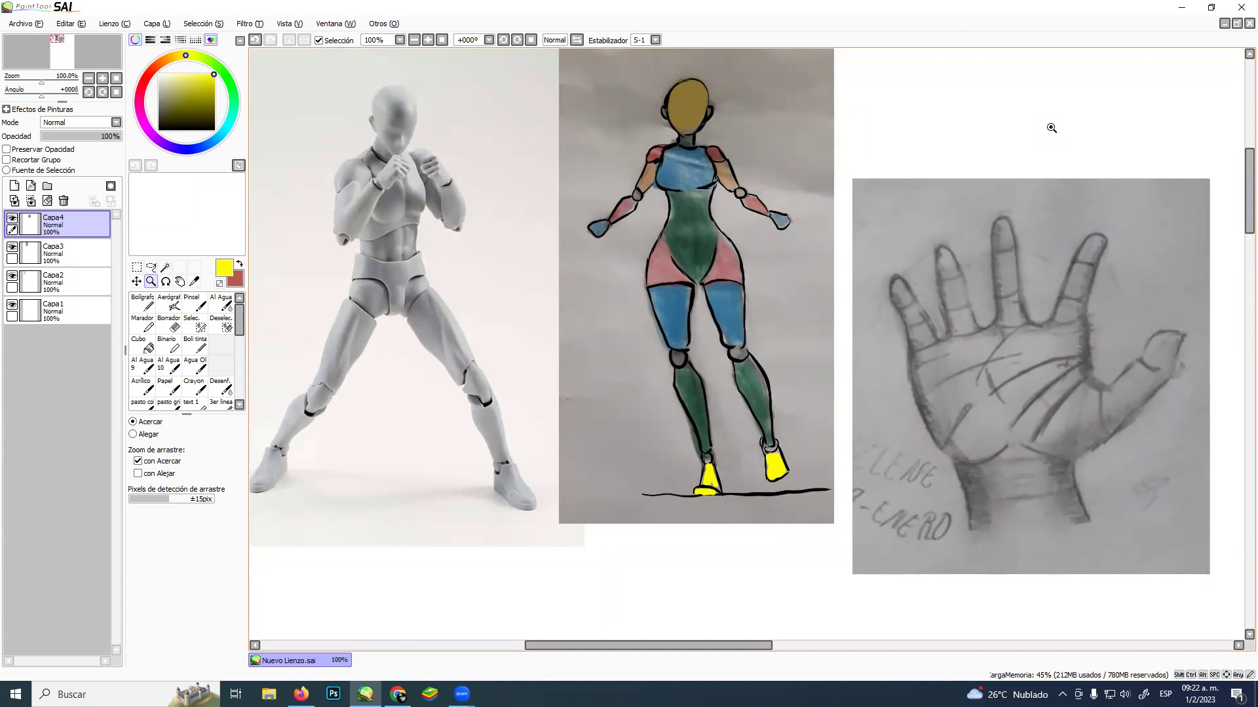
Lasso the hand's four upright fingers, stretch them upward to lengthen them, and release the selection
key("XF86AudioRaiseVolume")
left_click(151, 266)
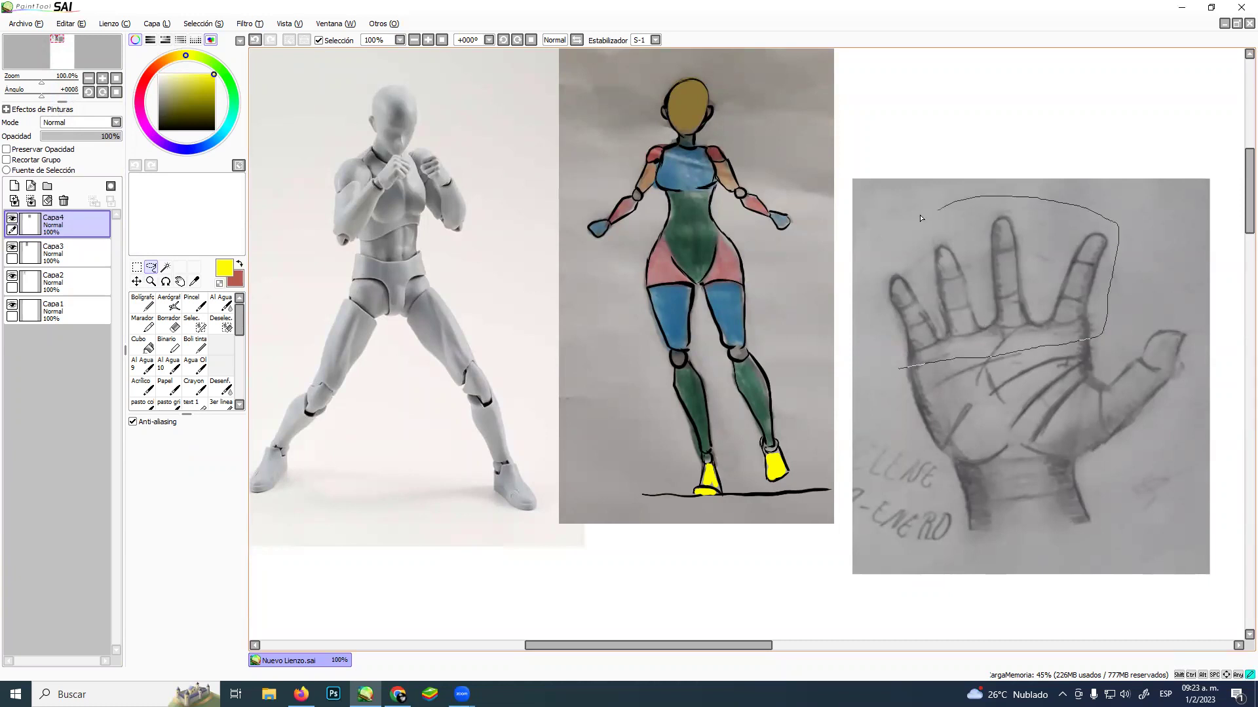
left_click_drag(898, 353, 906, 369)
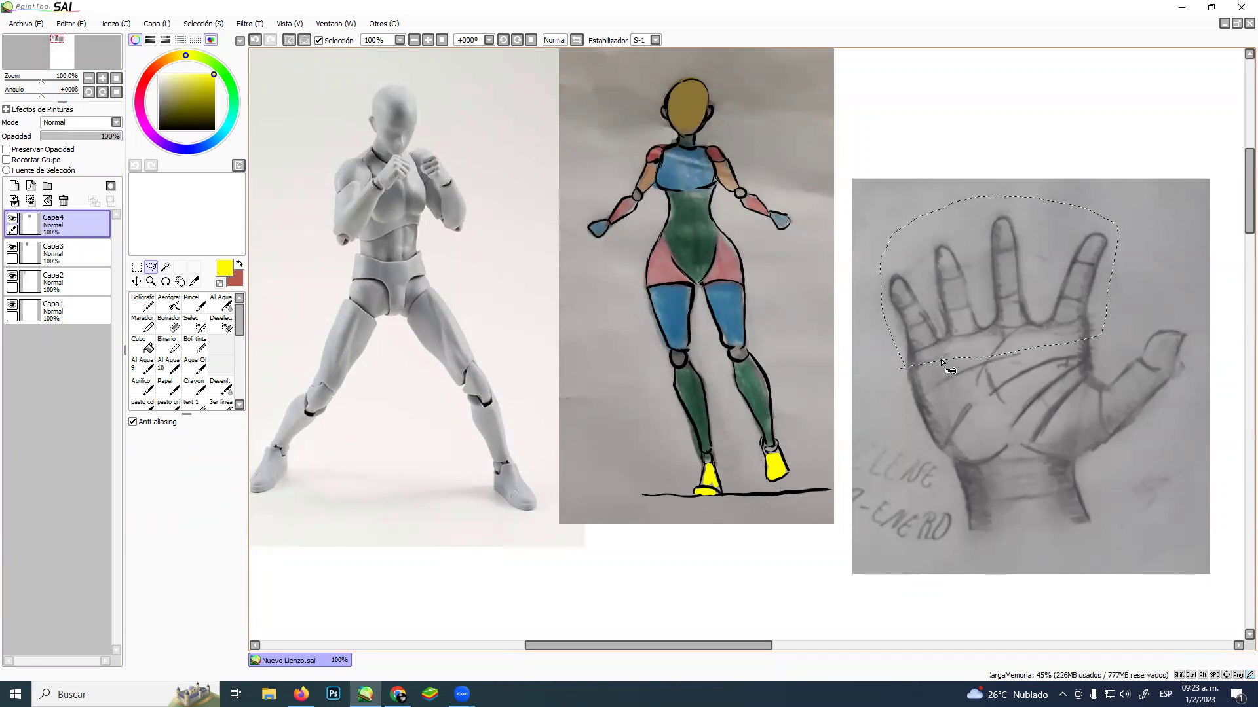
key("ctrl+t")
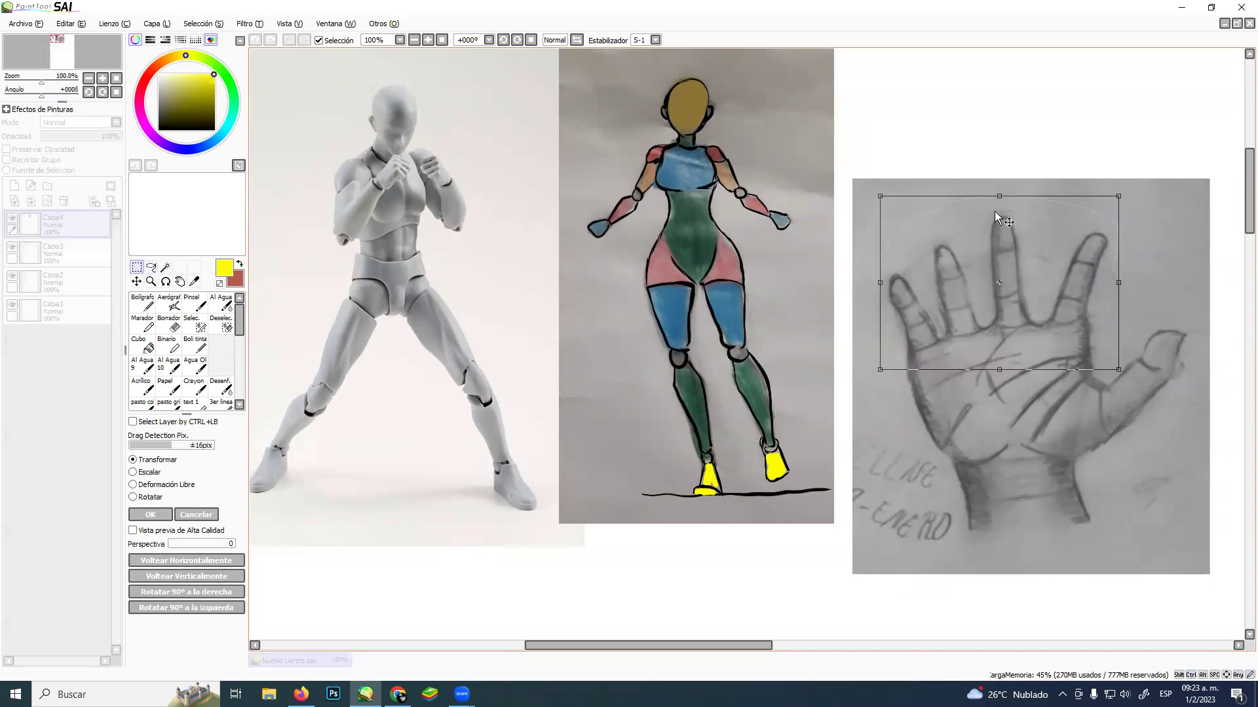
left_click_drag(999, 194, 981, 100)
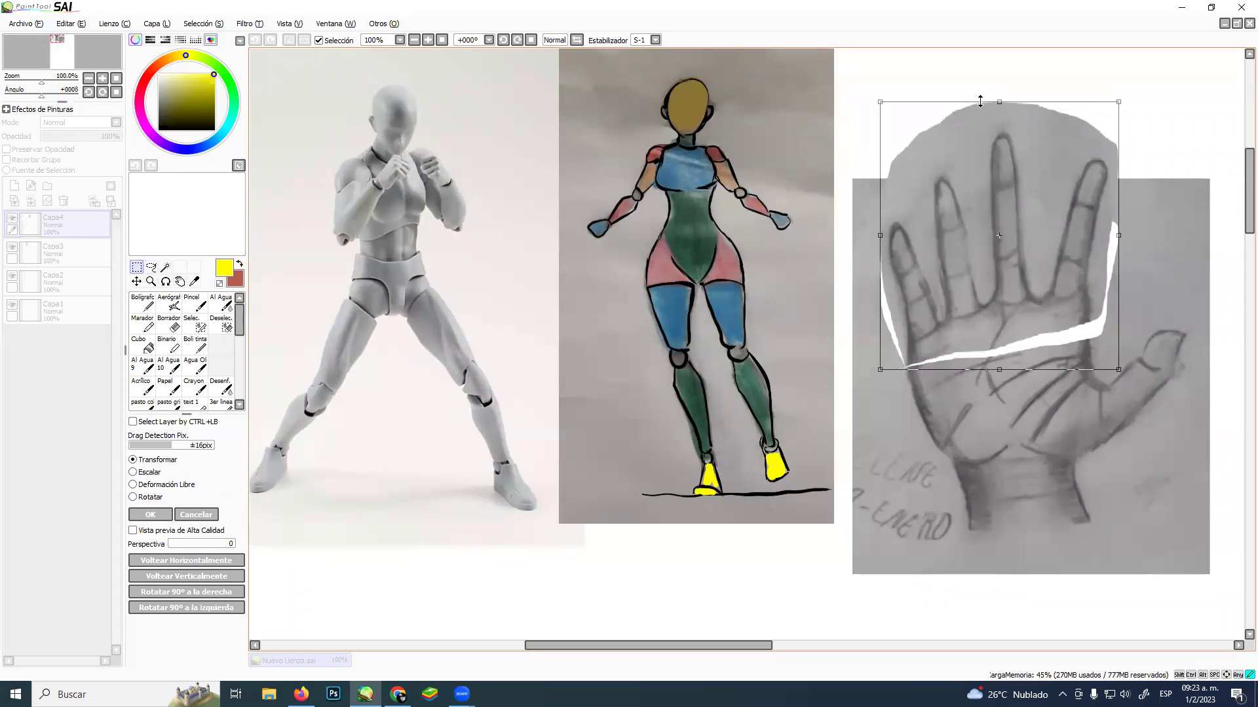
key("Return")
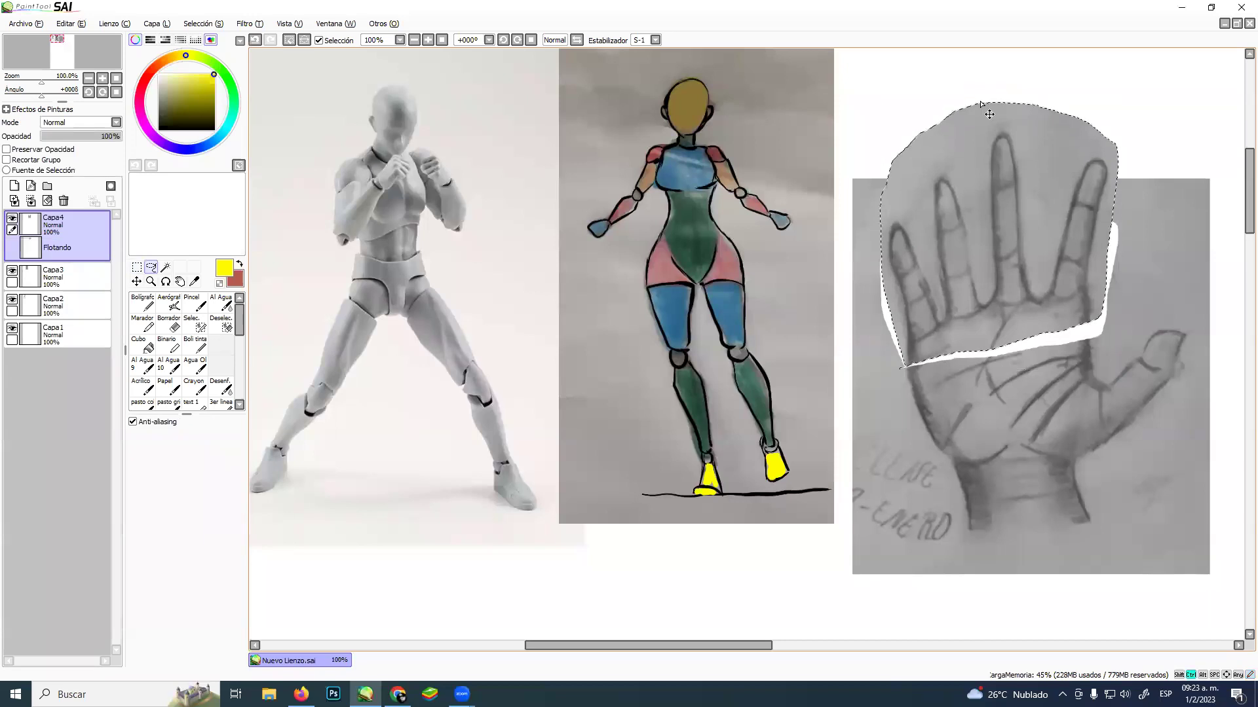
key("ctrl+d")
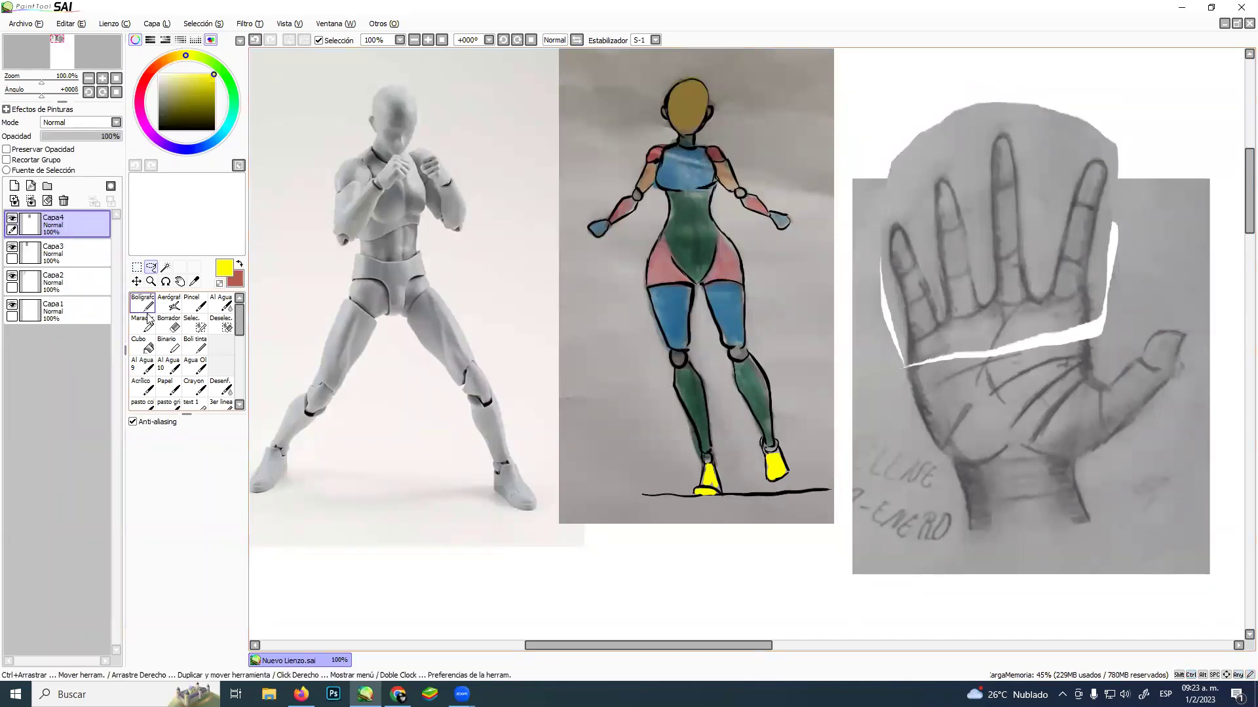
Cover the white gaps around the stretched fingers with greys sampled from the drawing, using the Boli tinta brush
left_click(203, 342)
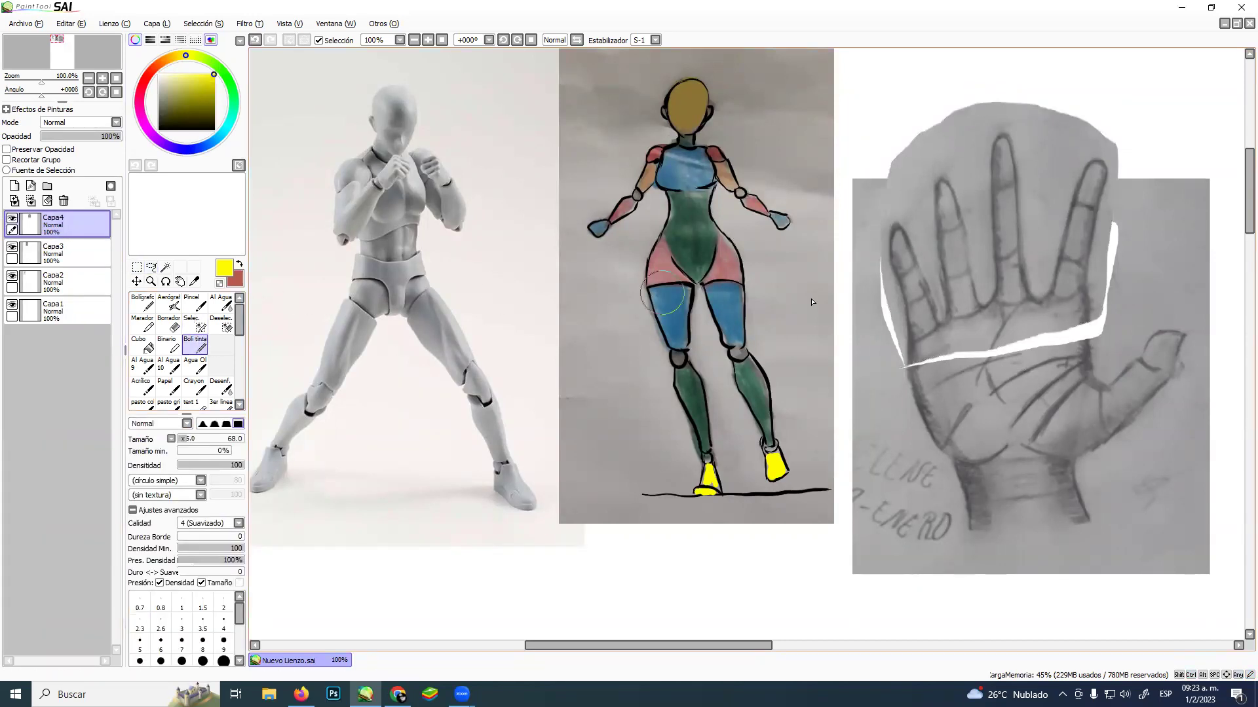
left_click(938, 361, "alt")
mouse_move(938, 361)
left_mouse_down()
mouse_move(966, 350)
mouse_move(951, 361)
mouse_move(988, 345)
mouse_move(982, 355)
mouse_move(1010, 353)
mouse_move(1020, 348)
mouse_move(997, 355)
mouse_move(1056, 342)
mouse_move(1062, 330)
mouse_move(1047, 334)
mouse_move(1090, 340)
left_mouse_up()
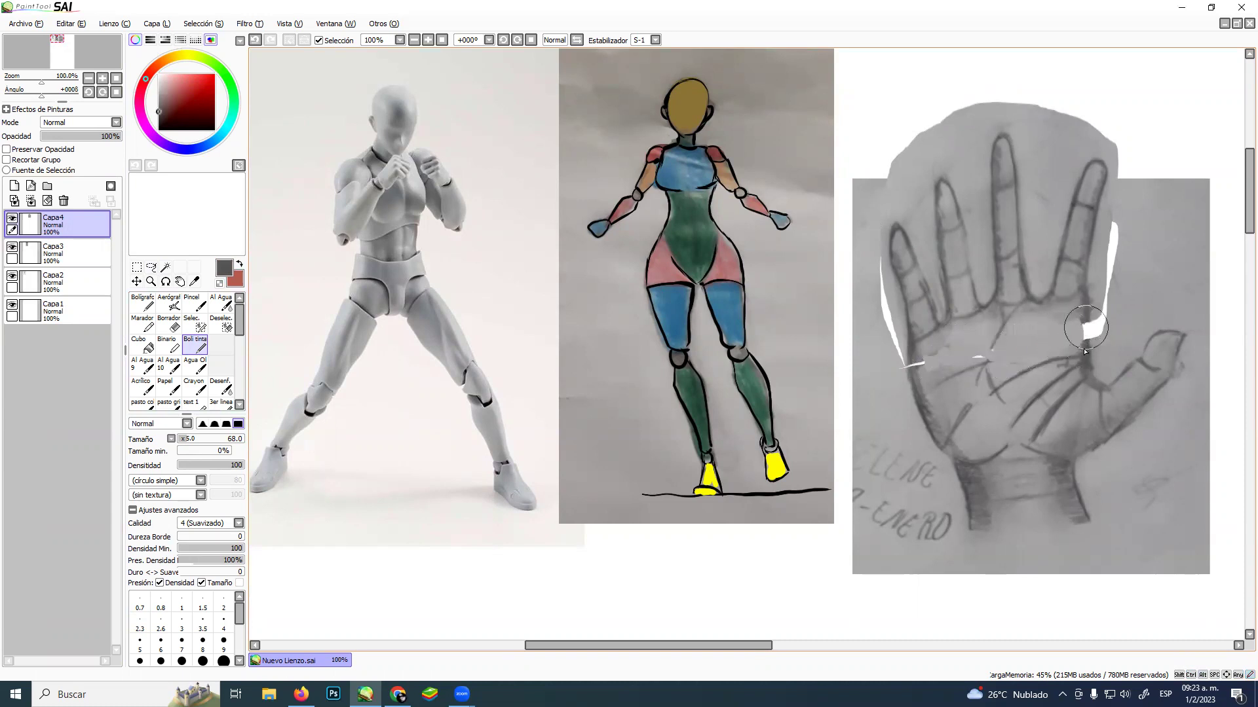
left_click(1087, 332, "alt")
mouse_move(1086, 336)
left_mouse_down()
mouse_move(1084, 298)
mouse_move(1090, 344)
mouse_move(1126, 334)
mouse_move(1104, 336)
mouse_move(1100, 322)
mouse_move(1095, 337)
mouse_move(1123, 217)
mouse_move(1113, 302)
mouse_move(1113, 248)
left_mouse_up()
left_click(1128, 332, "alt")
left_click(880, 317, "alt")
mouse_move(885, 262)
left_mouse_down()
mouse_move(902, 410)
mouse_move(932, 363)
mouse_move(919, 360)
mouse_move(1003, 356)
mouse_move(950, 376)
mouse_move(1001, 355)
mouse_move(955, 400)
mouse_move(960, 373)
mouse_move(956, 395)
mouse_move(1014, 369)
mouse_move(1017, 409)
mouse_move(1053, 349)
mouse_move(1068, 391)
mouse_move(1061, 329)
mouse_move(1067, 373)
mouse_move(979, 332)
mouse_move(1061, 321)
mouse_move(1018, 355)
mouse_move(1003, 420)
left_mouse_up()
Paint over the old palm creases with a sampled light grey and blend the palm smooth with the blur brush
left_click(920, 361, "alt")
left_click(980, 355, "alt")
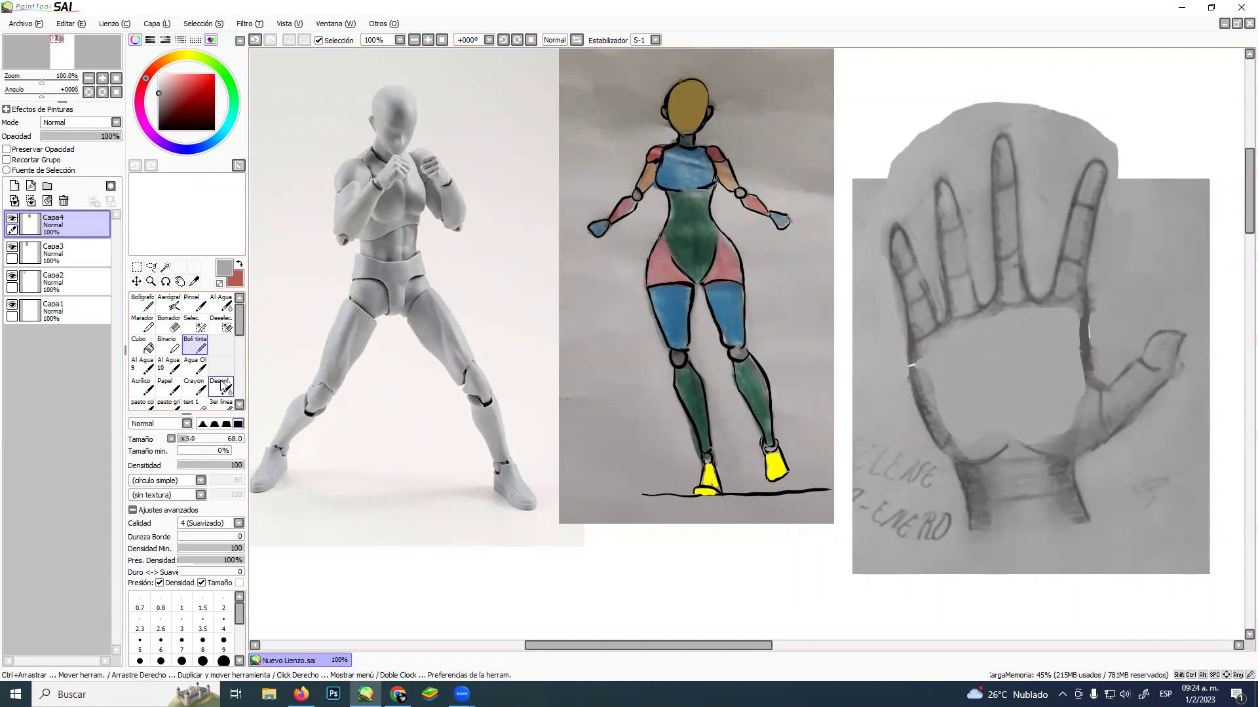
left_click(223, 386)
mouse_move(952, 399)
left_mouse_down("ctrl+alt")
mouse_move(998, 397)
mouse_move(1042, 431)
mouse_move(1056, 422)
mouse_move(1040, 412)
mouse_move(1077, 395)
mouse_move(1062, 343)
mouse_move(1070, 321)
mouse_move(958, 338)
left_mouse_up("ctrl+alt")
mouse_move(1014, 380)
left_mouse_down()
mouse_move(955, 419)
mouse_move(944, 391)
mouse_move(962, 428)
mouse_move(999, 427)
mouse_move(1061, 383)
mouse_move(1044, 338)
mouse_move(996, 346)
left_mouse_up()
left_click(195, 344)
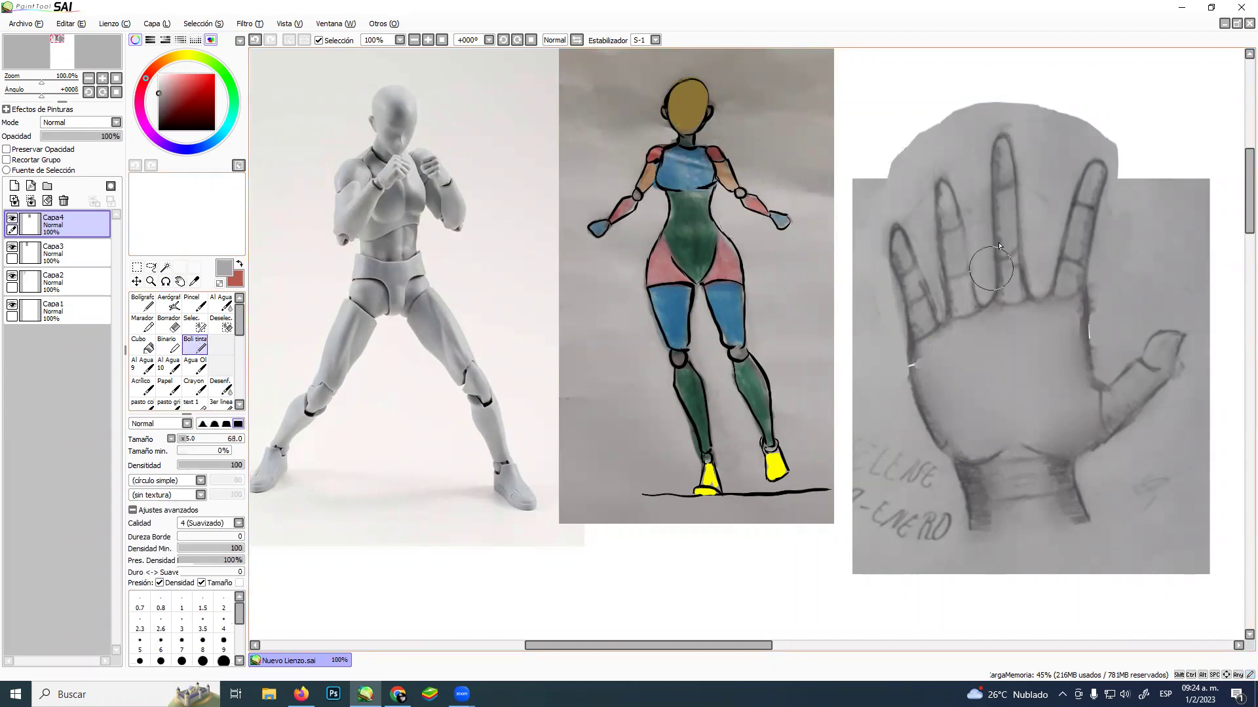
Draw new thin crease lines across the palm in a dark grey sampled from the hand's outline
key("alt")
left_click(1091, 306, "alt")
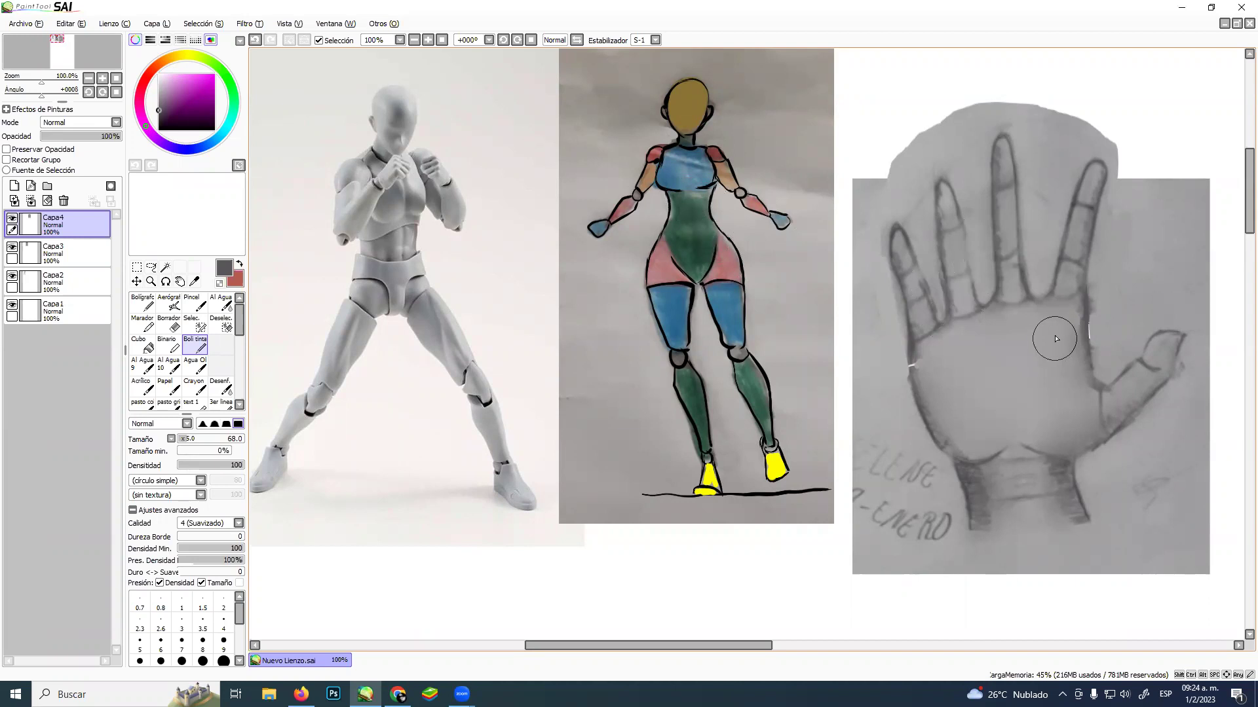
left_click_drag(1062, 330, 946, 351)
left_click_drag(1048, 356, 997, 387)
left_click_drag(1048, 363, 1018, 407)
mouse_move(1027, 391)
left_mouse_down()
mouse_move(1023, 427)
mouse_move(1015, 415)
mouse_move(1054, 362)
left_mouse_up()
left_click_drag(1048, 371, 1074, 348)
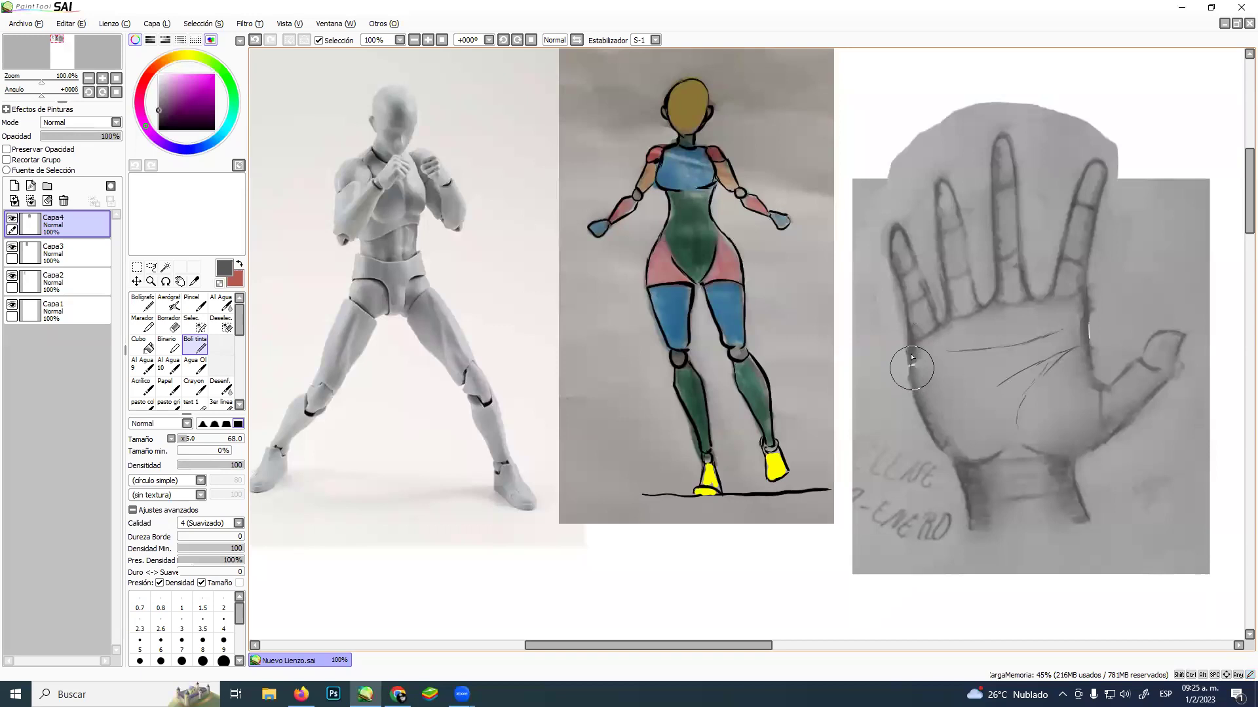
Redraw the hand's outline in dark grey along the outer palm, both sides of the wrist, and the thumb
left_click_drag(911, 370, 966, 505)
left_click_drag(1083, 491, 1089, 515)
mouse_move(1077, 464)
left_mouse_down()
mouse_move(1040, 456)
mouse_move(1088, 462)
mouse_move(1074, 467)
mouse_move(1148, 402)
mouse_move(1147, 385)
mouse_move(1119, 371)
mouse_move(1108, 384)
mouse_move(1143, 361)
mouse_move(1107, 381)
mouse_move(1159, 334)
mouse_move(1196, 323)
mouse_move(1181, 355)
left_mouse_up()
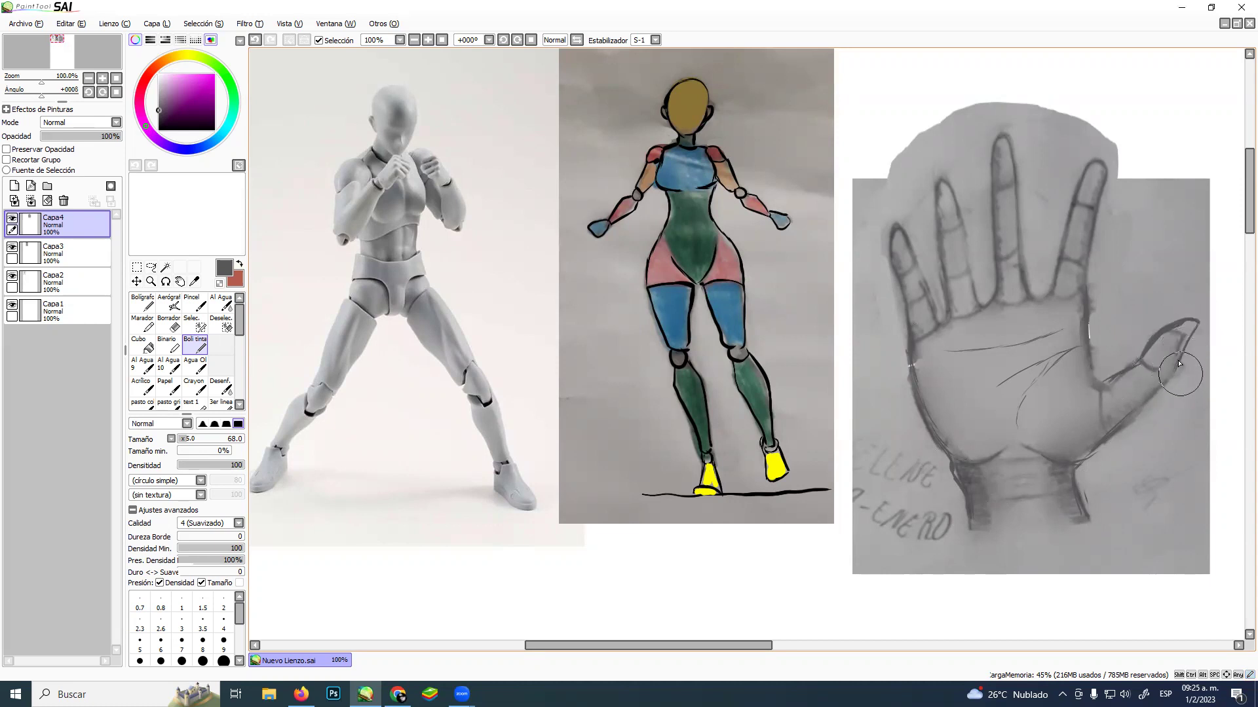
Paint out the old thumb-tip lines with sampled grey and add dark hatching along the palm's little-finger side
left_click(1180, 339, "alt")
left_click_drag(1180, 338, 1173, 335)
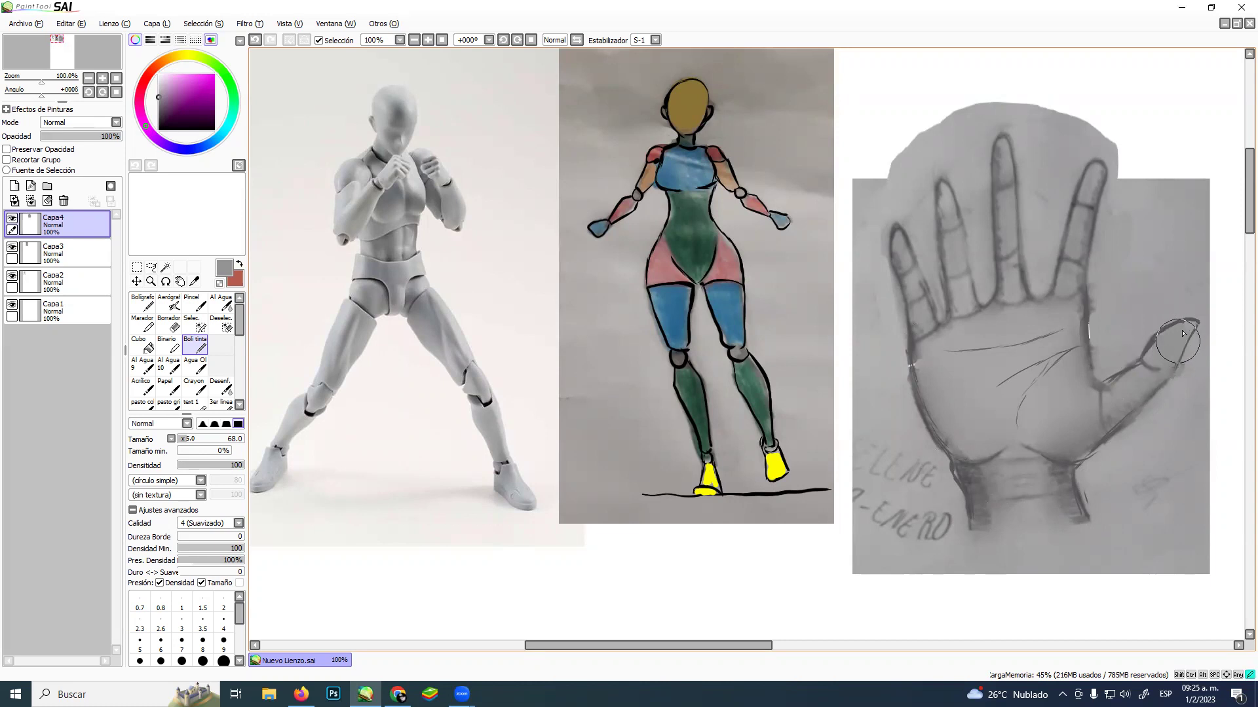
mouse_move(1156, 338)
left_mouse_down()
mouse_move(1186, 325)
mouse_move(1180, 345)
left_mouse_up()
left_click(916, 361, "alt")
mouse_move(928, 395)
left_mouse_down()
mouse_move(955, 422)
mouse_move(938, 425)
mouse_move(968, 443)
mouse_move(944, 436)
mouse_move(992, 433)
left_mouse_up()
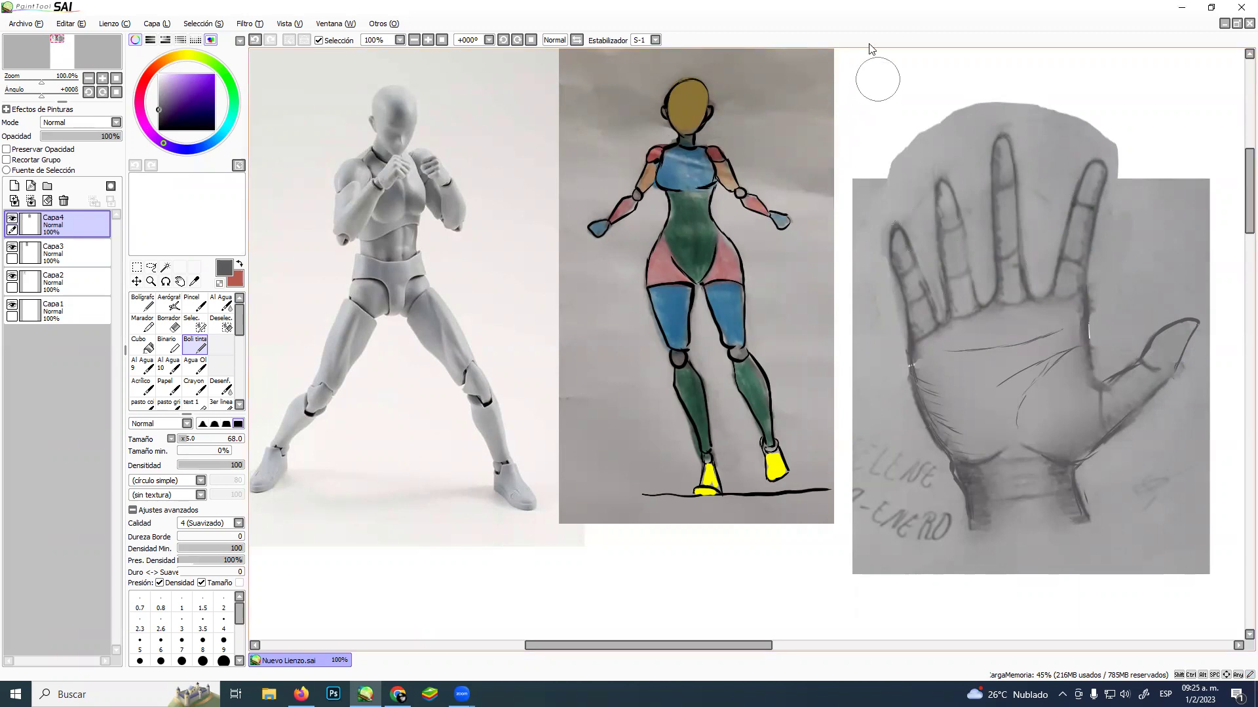
Capture a screen snip of another colour-blocked figure drawing from the other window
left_click(141, 281)
left_click(149, 283)
scroll(808, 423, "down", 1)
left_click_drag(784, 415, 740, 332)
scroll(778, 371, "down", 1)
left_click_drag(808, 404, 692, 310)
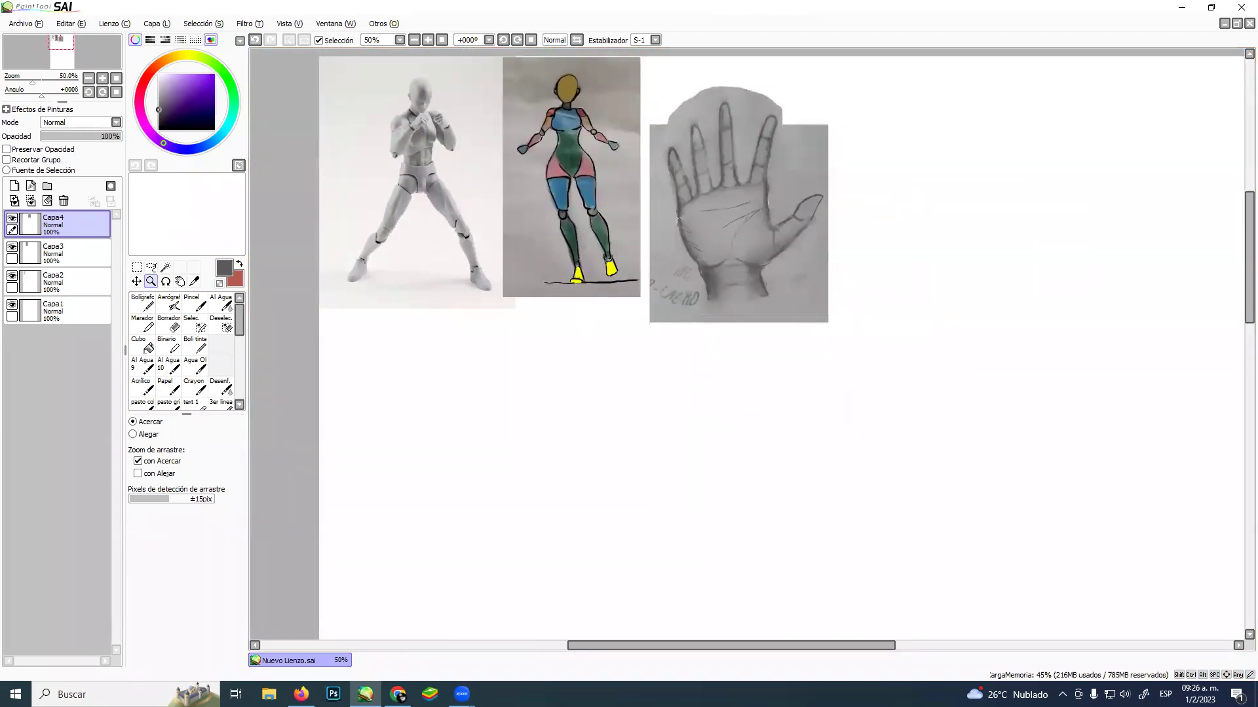
key("alt+Tab")
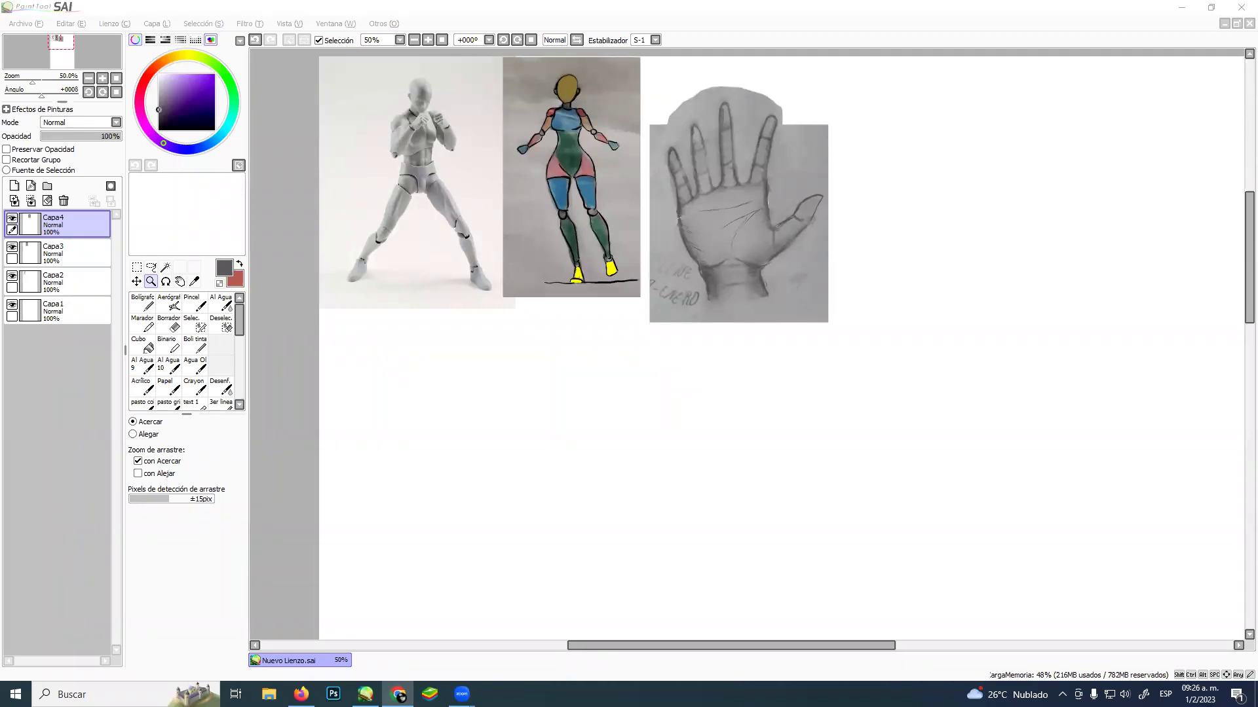
key("super+shift+s")
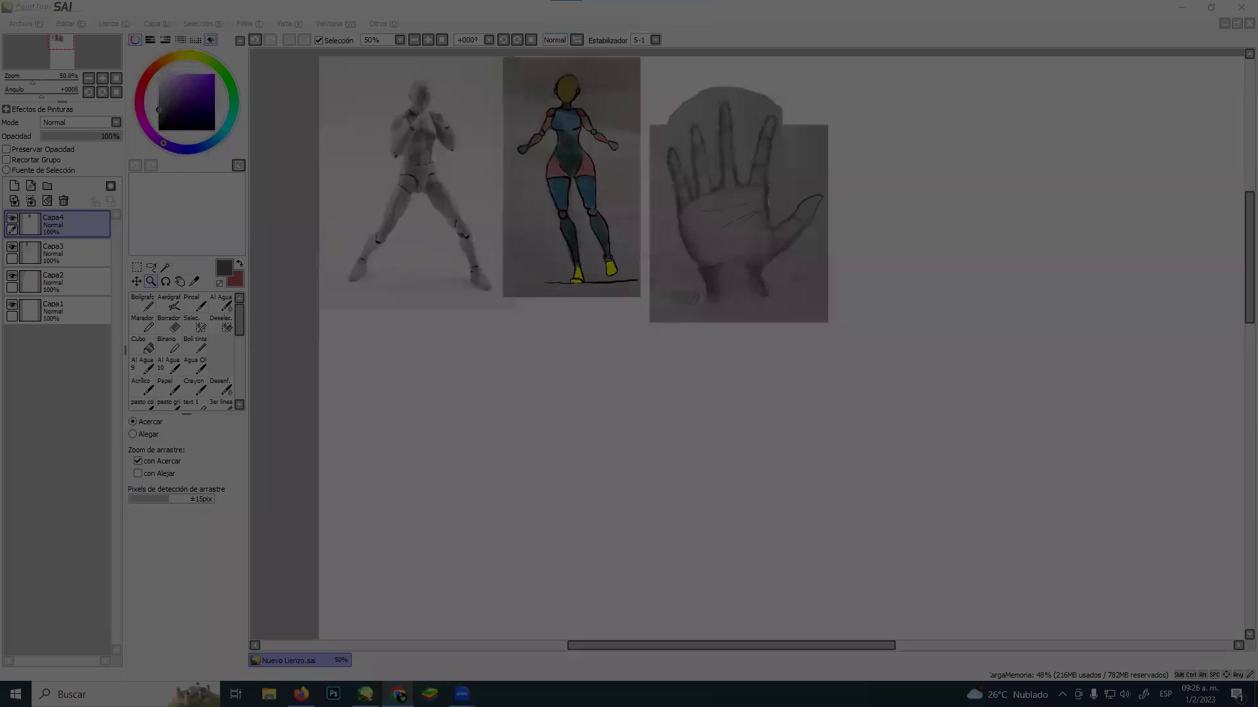
key("Escape")
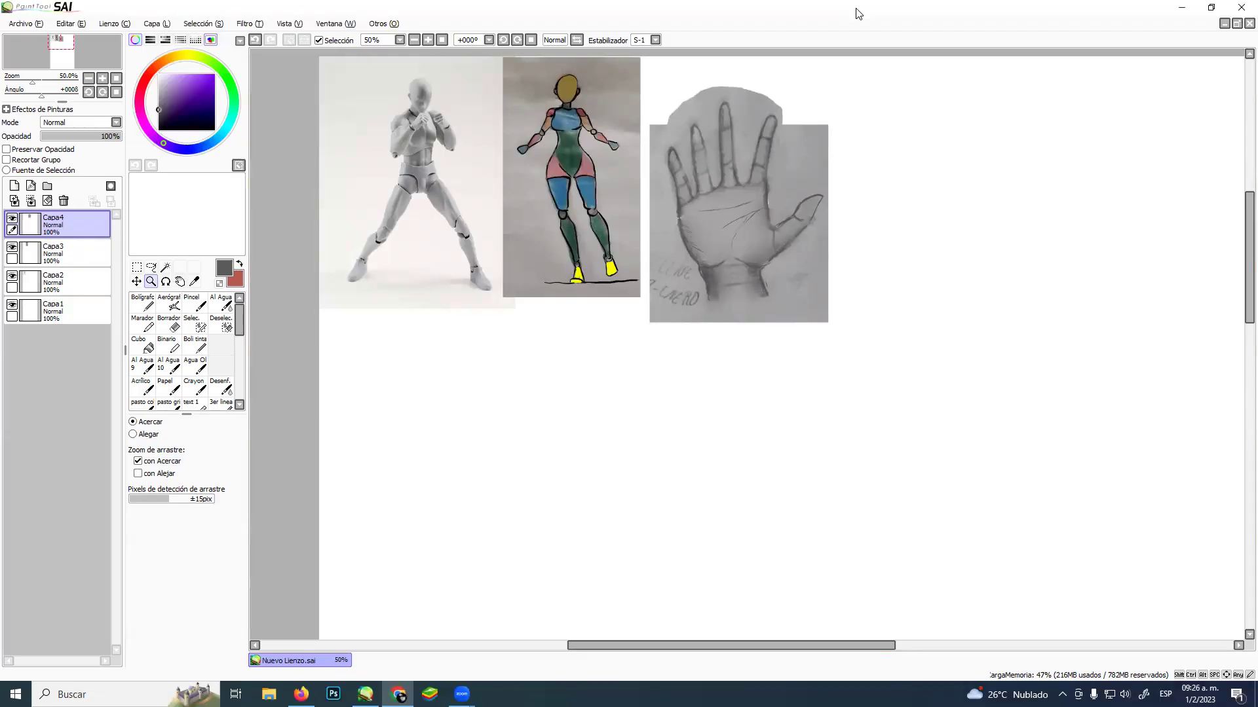
Paste the second figure drawing, place it below the first coloured figure, and enlarge it to about the same width
key("ctrl+v")
key("ctrl+t")
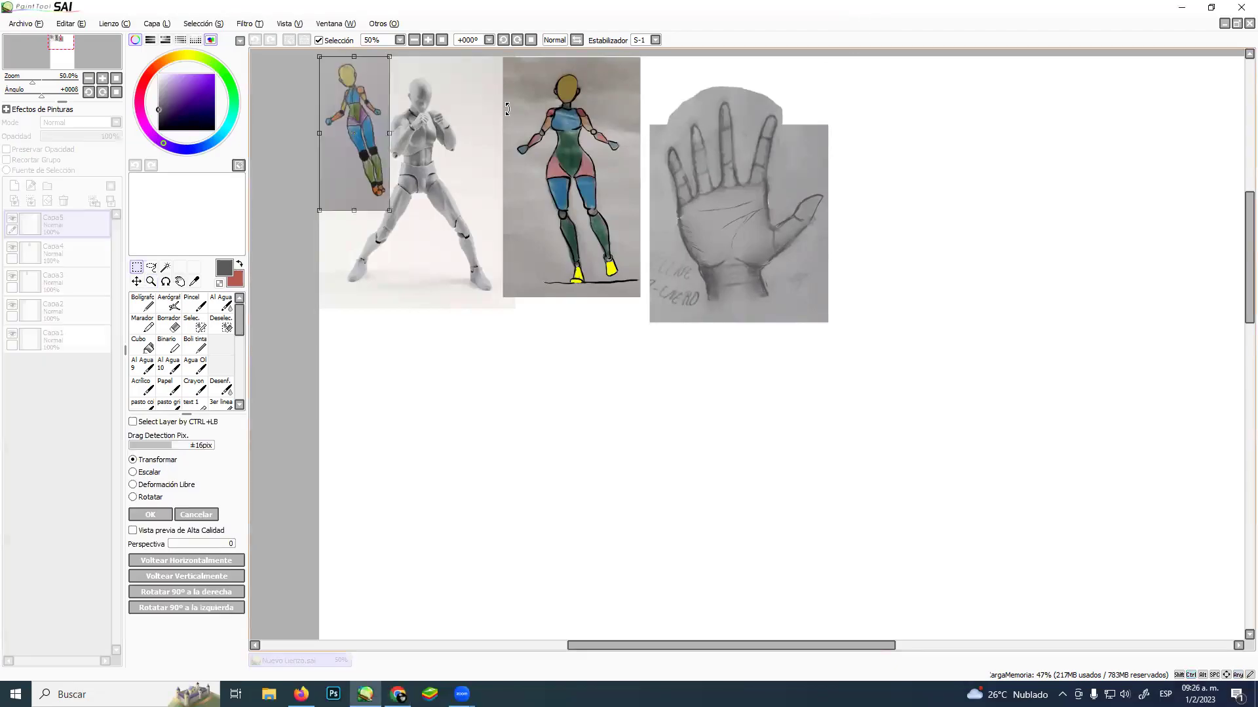
left_click_drag(364, 85, 551, 362)
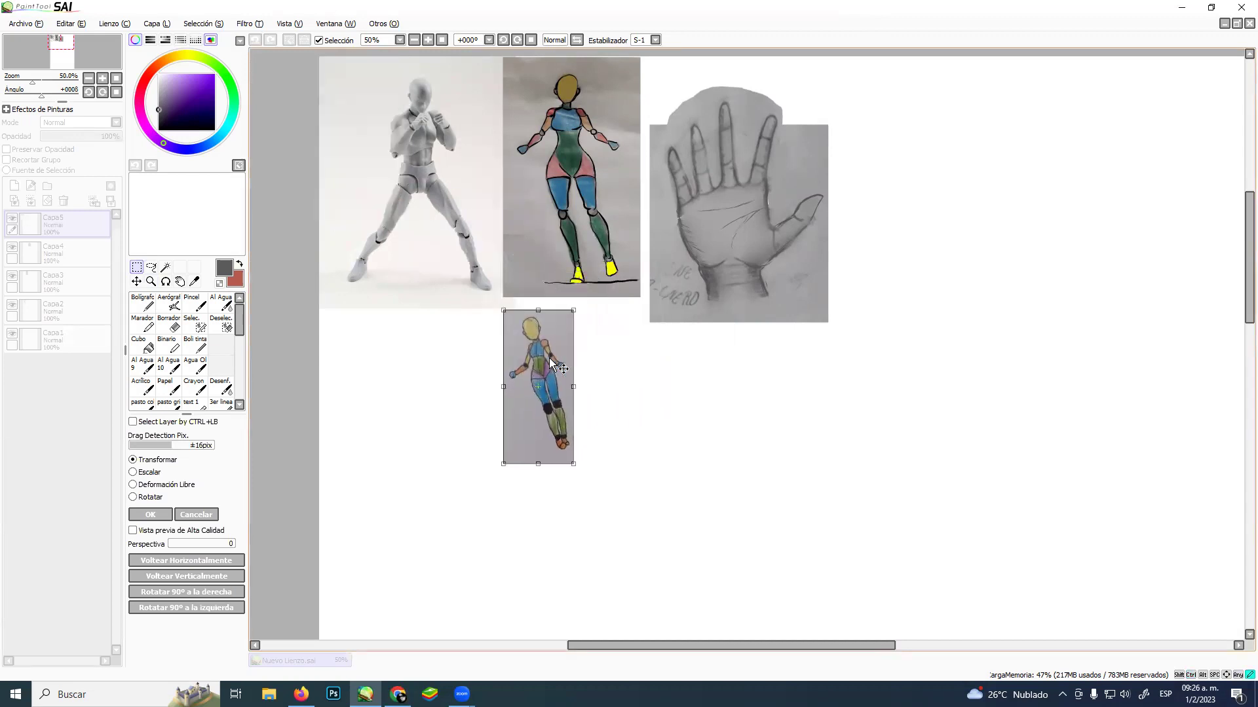
left_click_drag(576, 464, 647, 622)
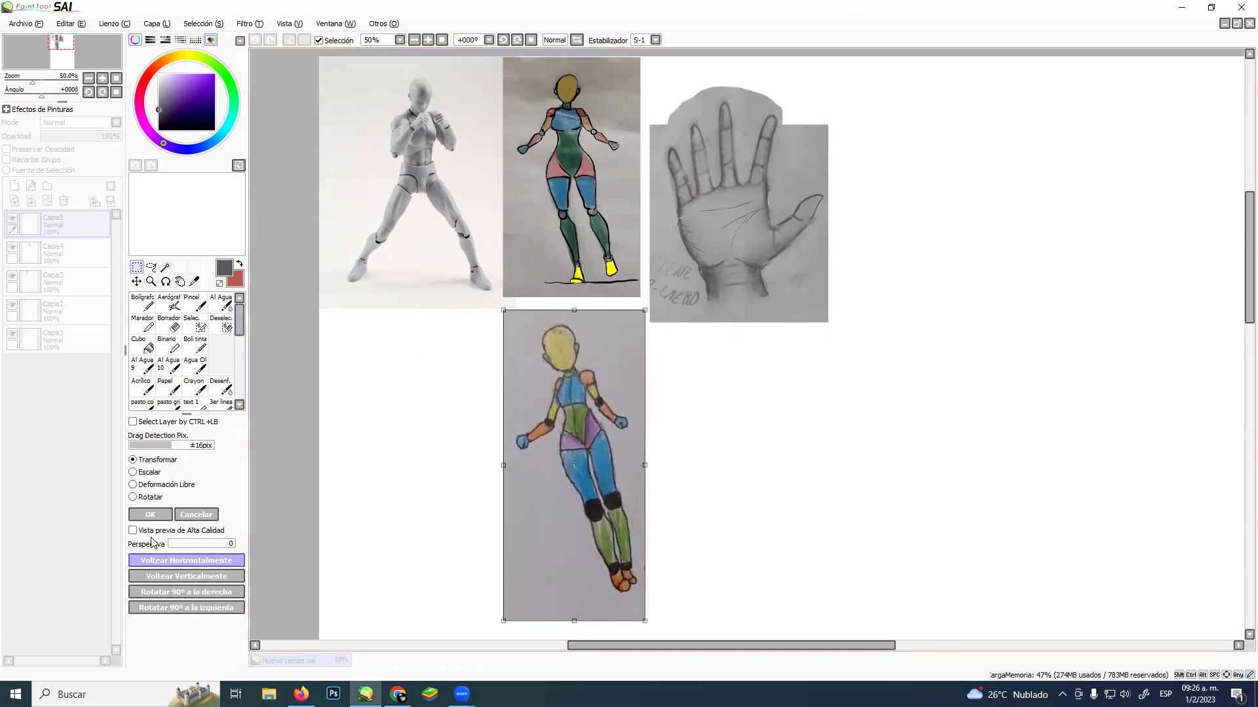
left_click(151, 517)
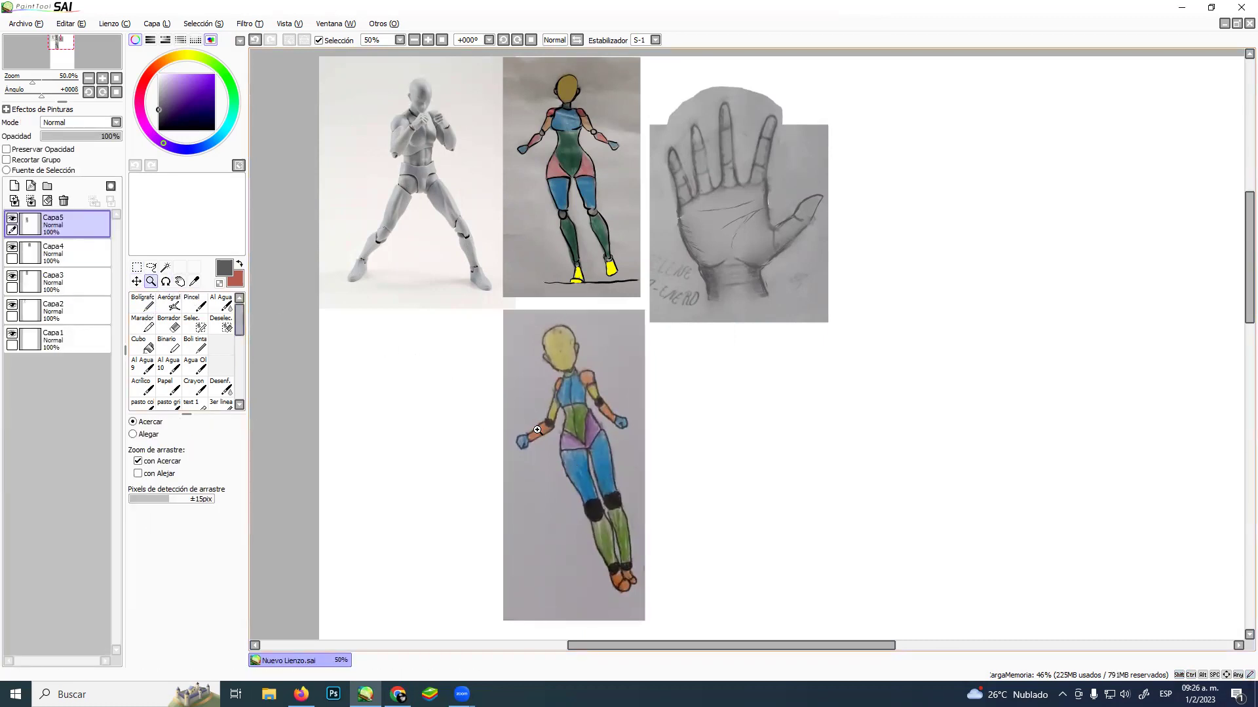
Paint over the marks on the second figure's head with yellow sampled from it, using the Boli tinta brush
left_click(557, 428)
scroll(598, 308, "down", 4)
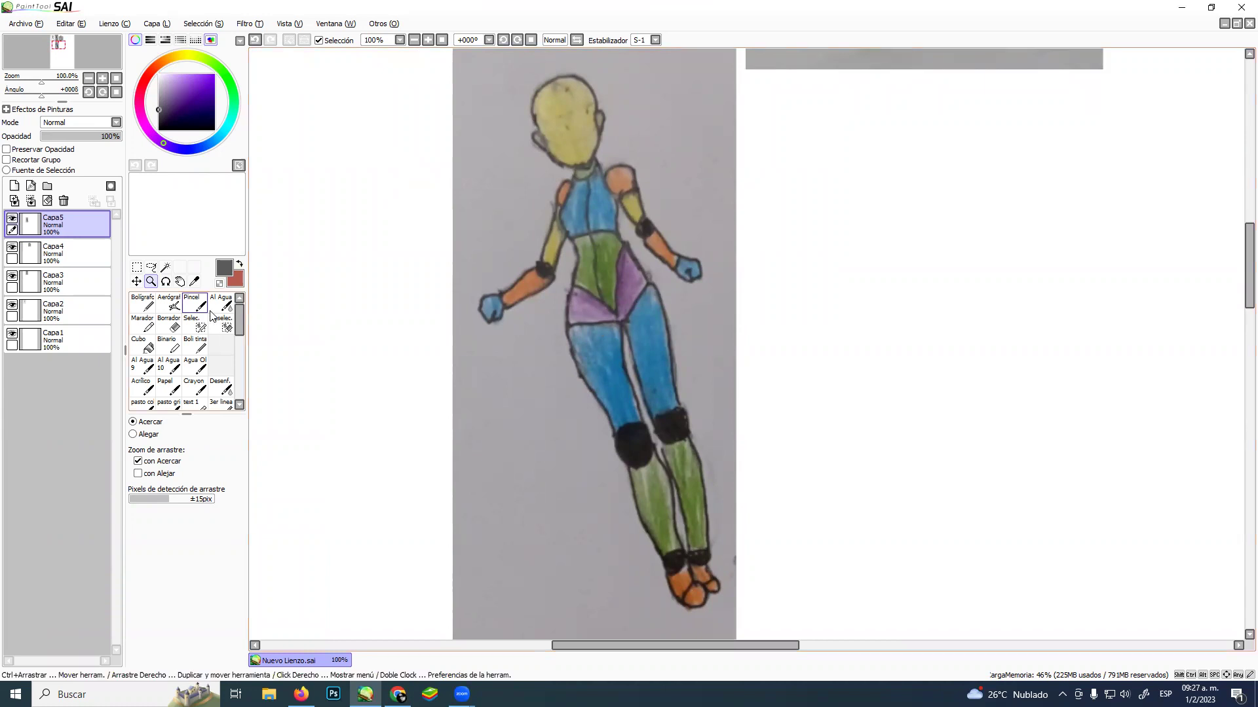
left_click(194, 345)
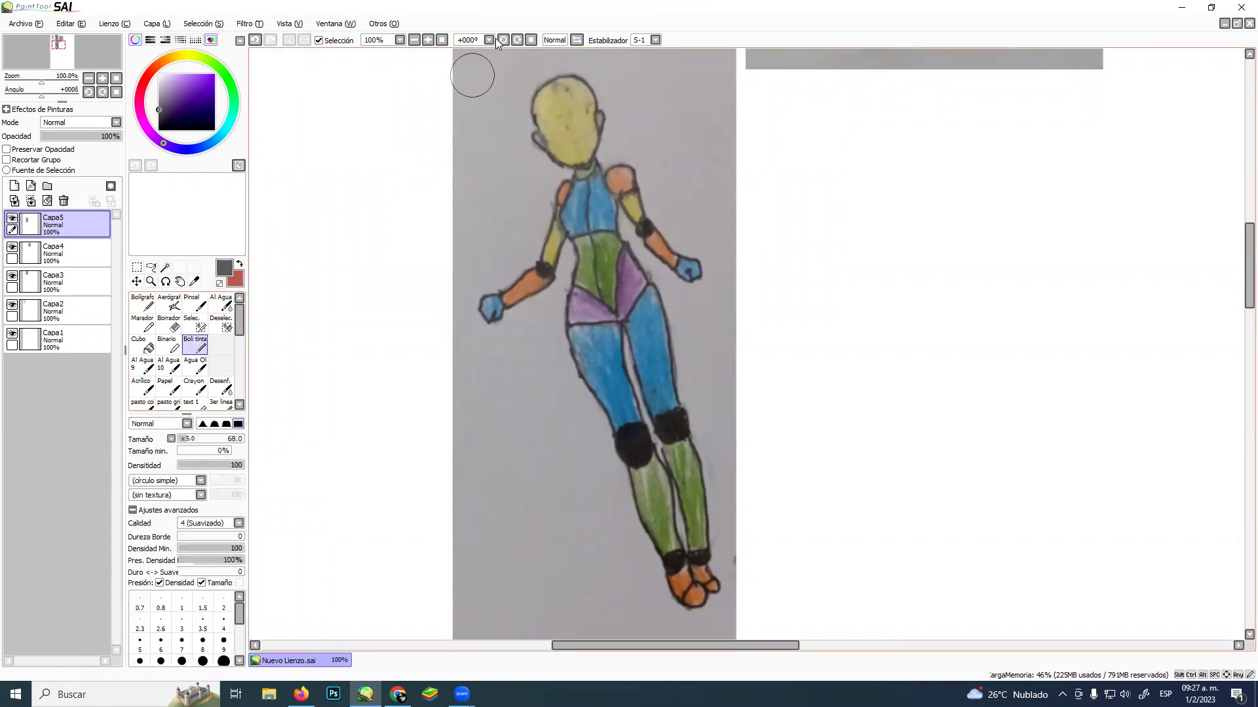
left_click(558, 108, "alt")
mouse_move(561, 88)
left_mouse_down()
mouse_move(570, 137)
mouse_move(585, 106)
mouse_move(577, 147)
mouse_move(572, 135)
left_mouse_up()
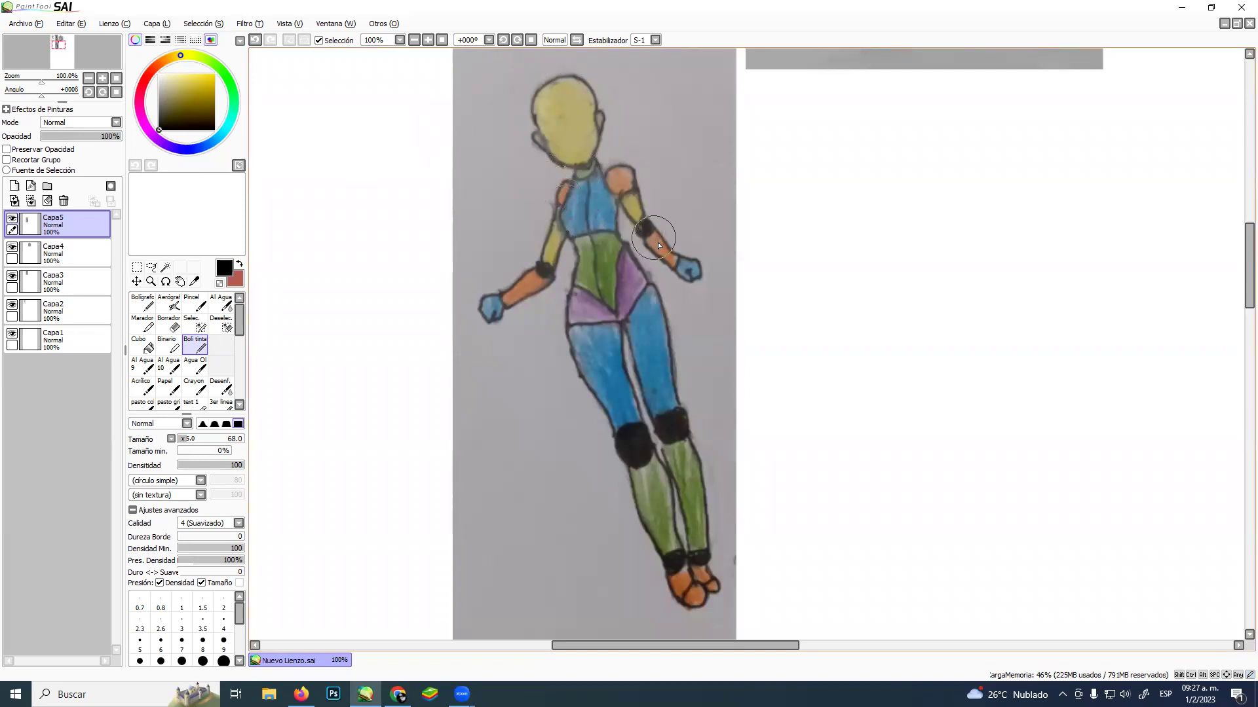
Redraw the base of the neck and the outline of the blue chest in sampled dark grey
left_click(641, 224, "alt")
left_click_drag(570, 174, 594, 174)
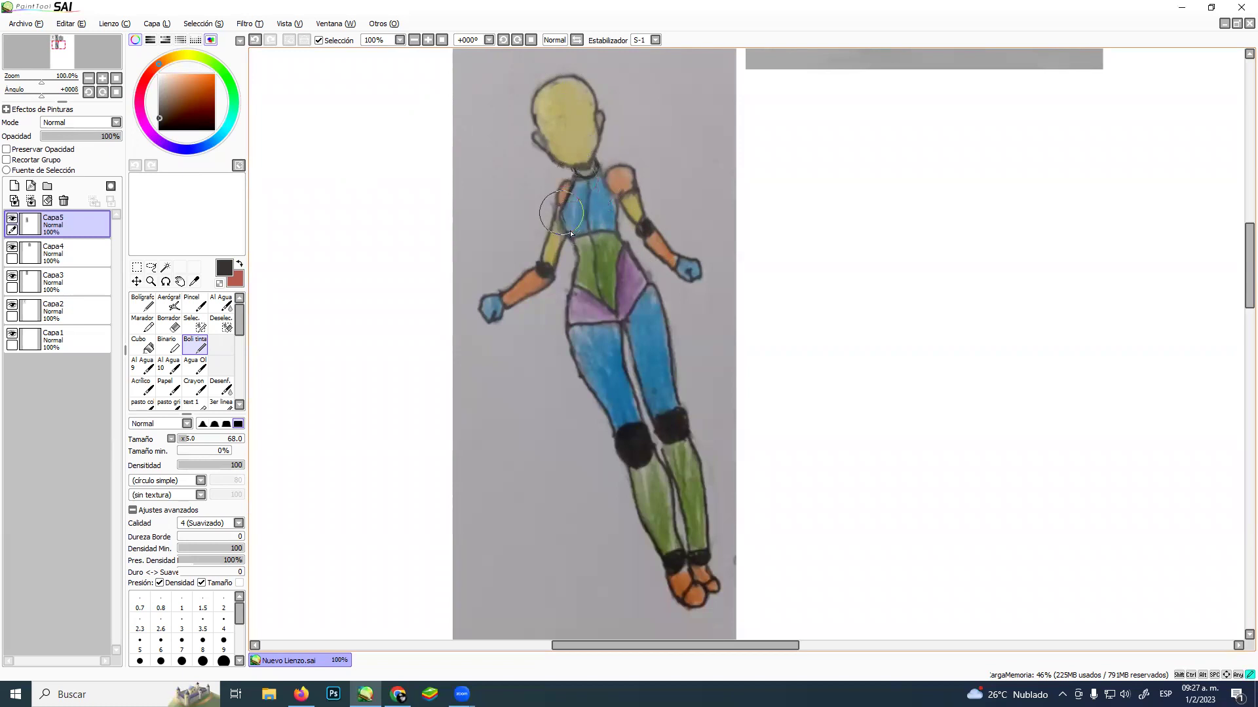
mouse_move(574, 233)
left_mouse_down()
mouse_move(614, 230)
mouse_move(621, 208)
left_mouse_up()
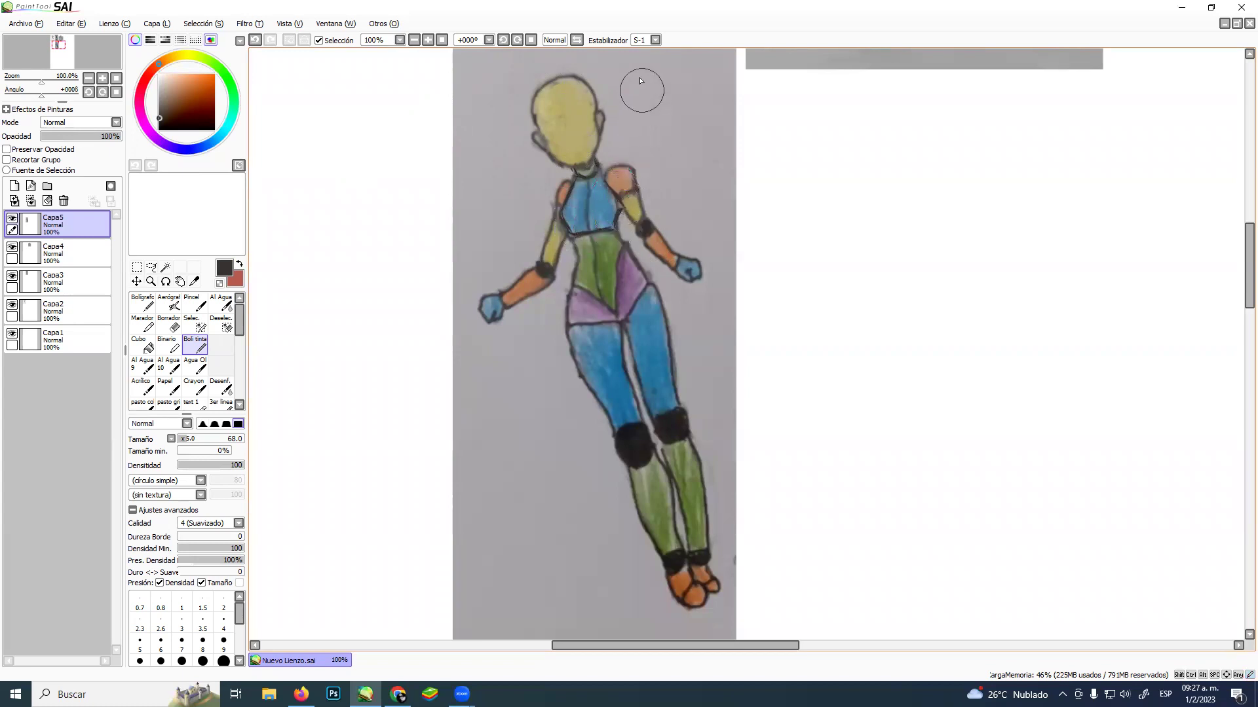
Touch up both shoulders with sampled orange and redraw their rounded outlines in dark grey
left_click(613, 169, "alt")
mouse_move(620, 166)
left_mouse_down()
mouse_move(637, 198)
mouse_move(604, 169)
mouse_move(650, 192)
mouse_move(648, 227)
mouse_move(597, 165)
mouse_move(635, 183)
mouse_move(619, 173)
mouse_move(651, 245)
mouse_move(701, 301)
mouse_move(567, 192)
mouse_move(573, 182)
mouse_move(555, 200)
left_mouse_up()
left_click(645, 225, "alt")
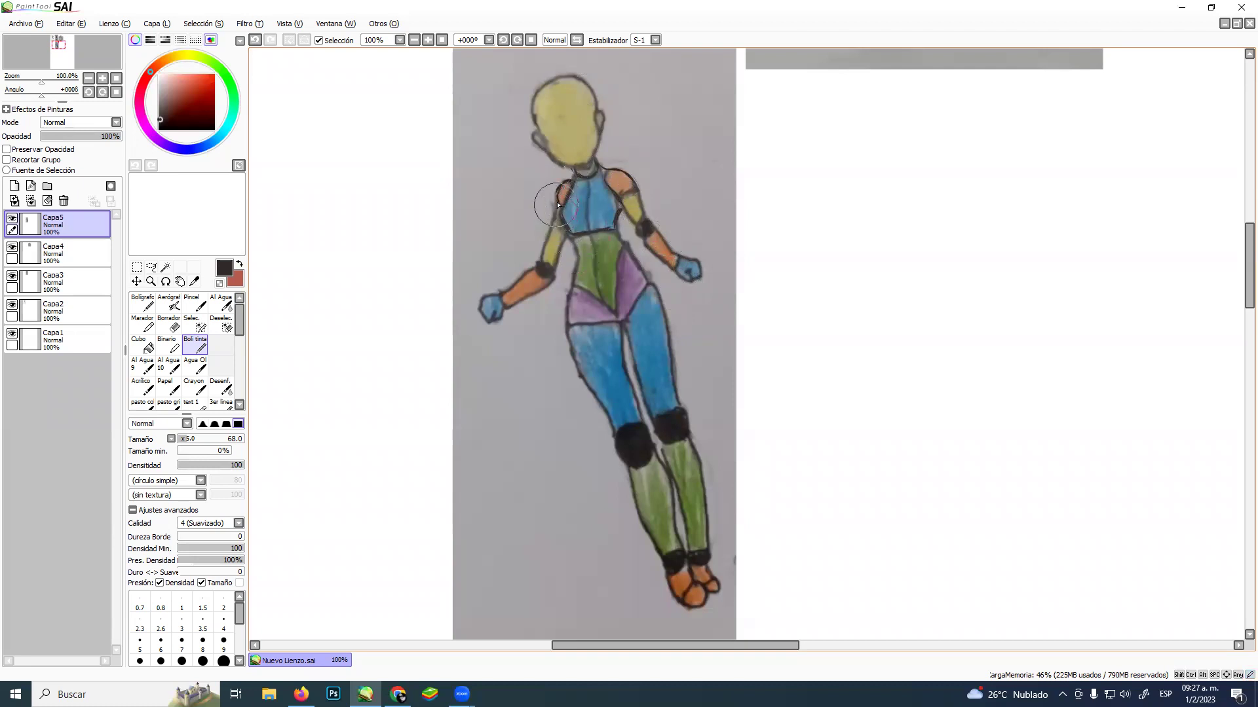
Touch up the upper arm with sampled yellow and redraw both upper arms' outlines down to the elbows in dark grey
mouse_move(559, 190)
left_mouse_down()
mouse_move(550, 264)
mouse_move(566, 239)
mouse_move(555, 255)
mouse_move(560, 226)
left_mouse_up()
left_click(557, 253, "alt")
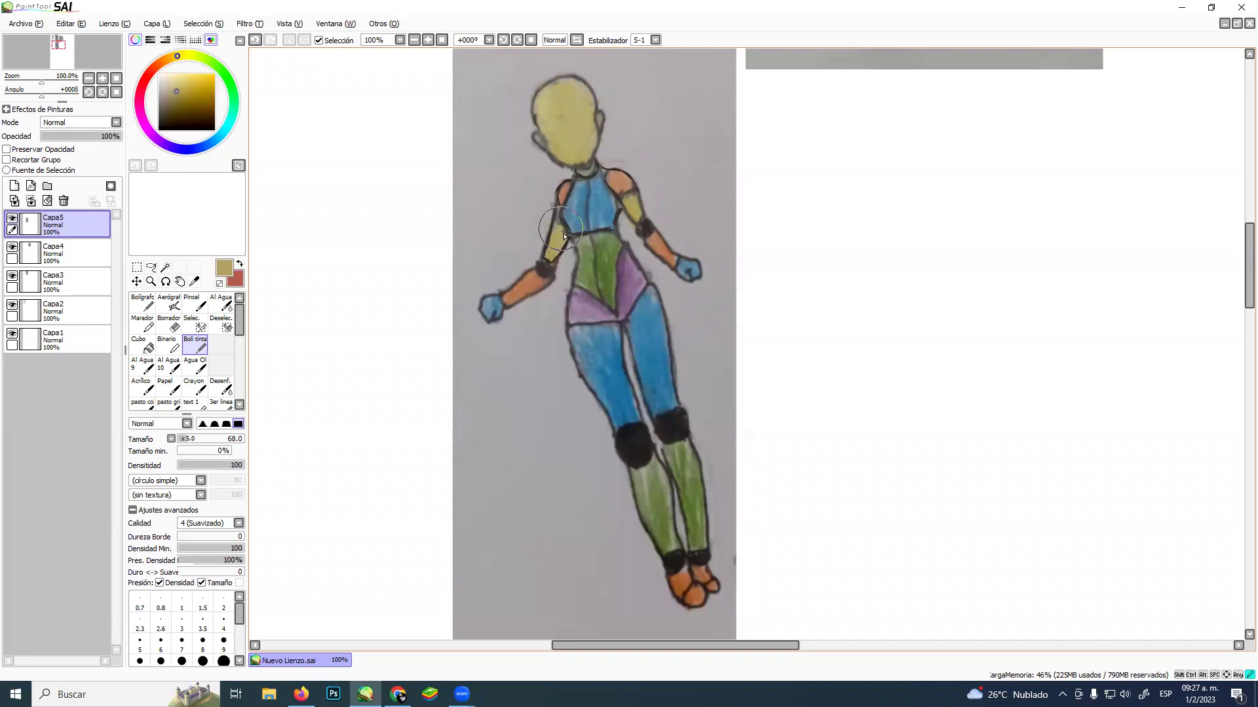
left_click(644, 224, "alt")
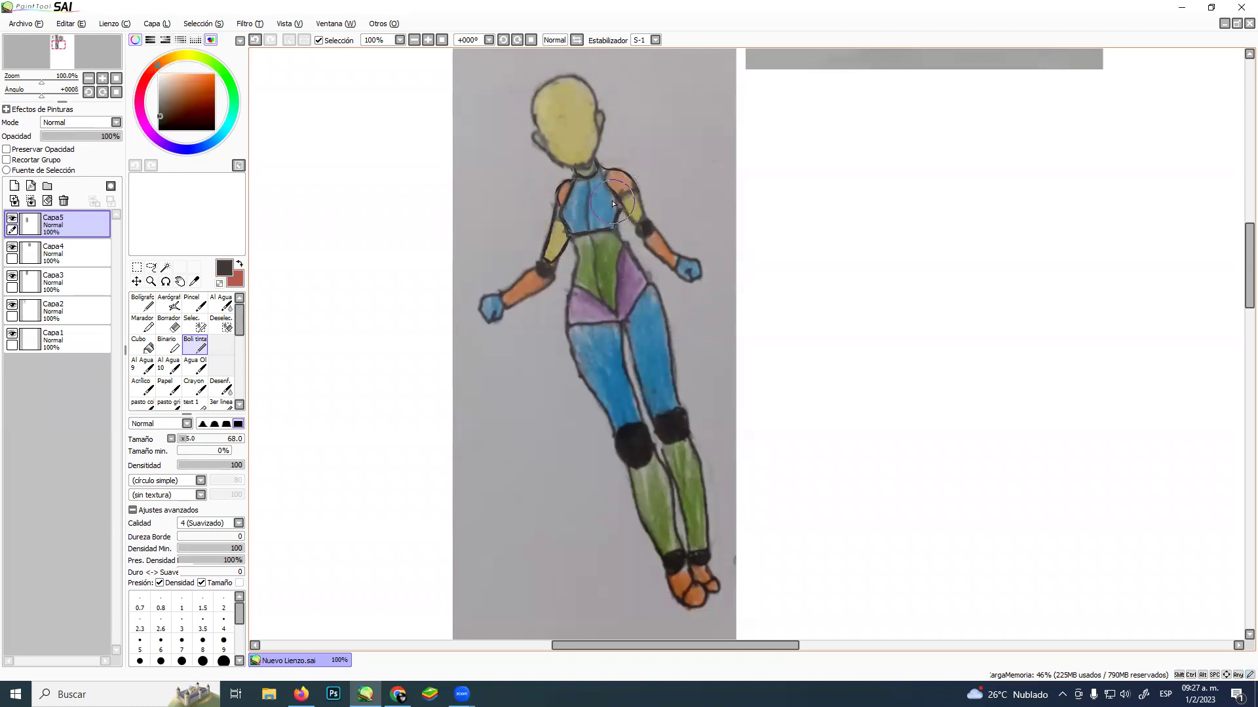
left_click_drag(619, 209, 644, 229)
left_click_drag(638, 185, 659, 230)
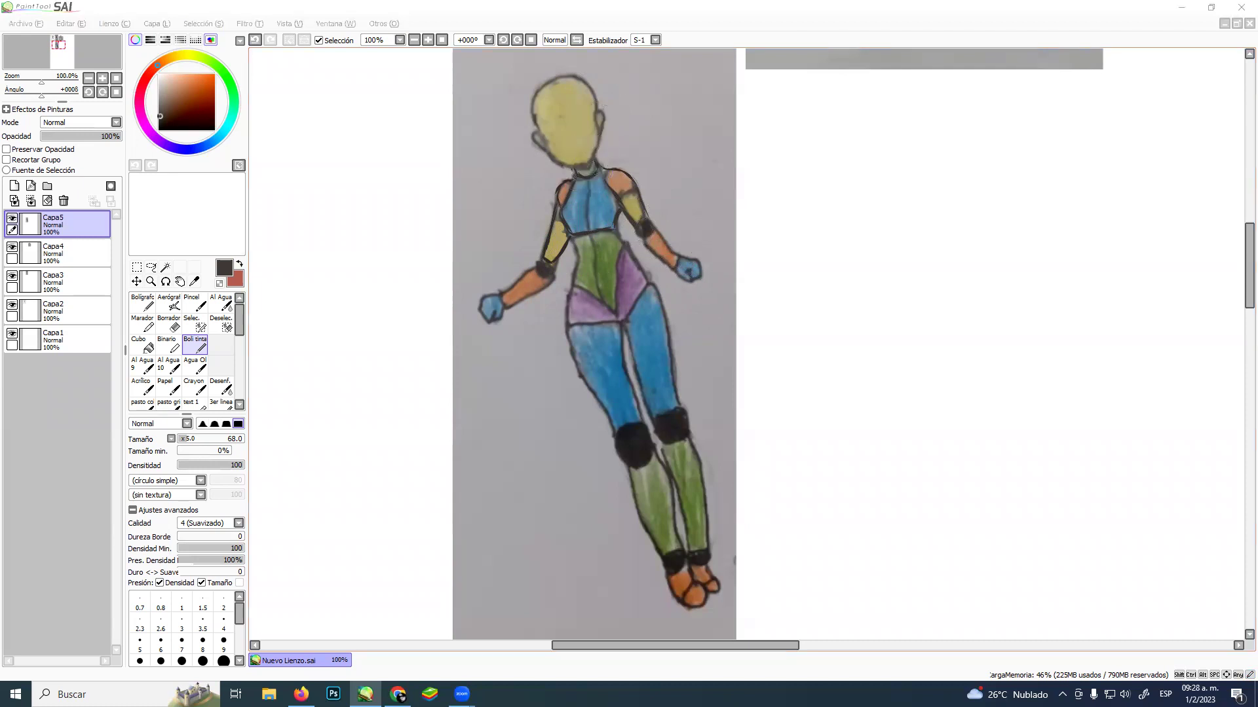
Lasso the figure's arm on the picture's right below the shoulder, enlarge it slightly and realign it with the shoulder
left_click(151, 268)
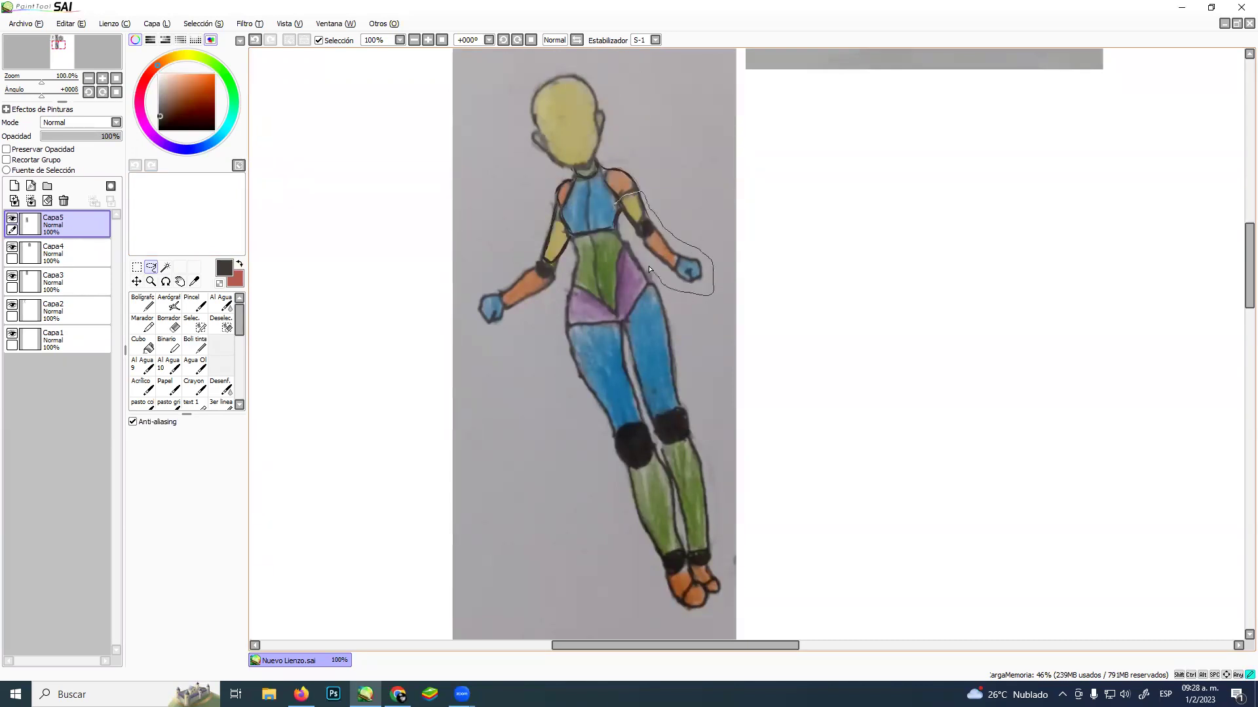
left_click_drag(620, 215, 618, 208)
key("ctrl+t")
left_click_drag(714, 297, 749, 322)
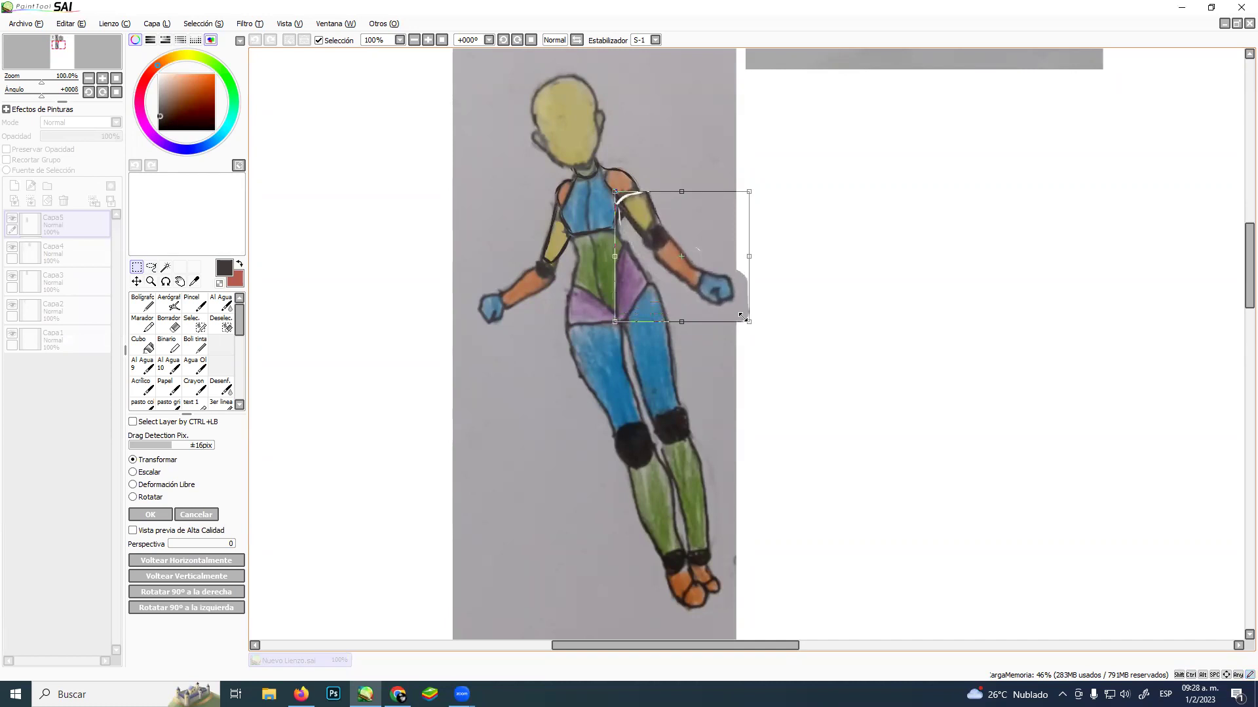
left_click_drag(699, 263, 693, 257)
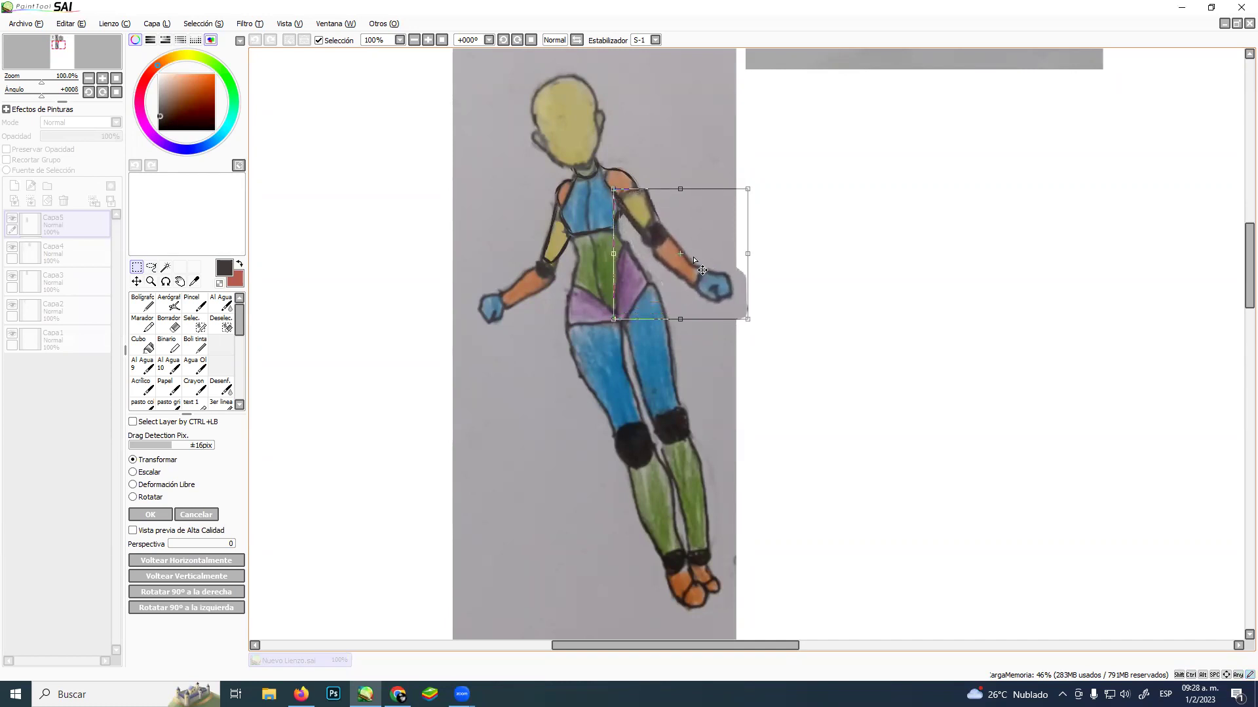
key("Return")
Paint out the overlapping edge above the enlarged arm with background grey and retouch the upper arm's outline in dark grey
left_click(195, 344)
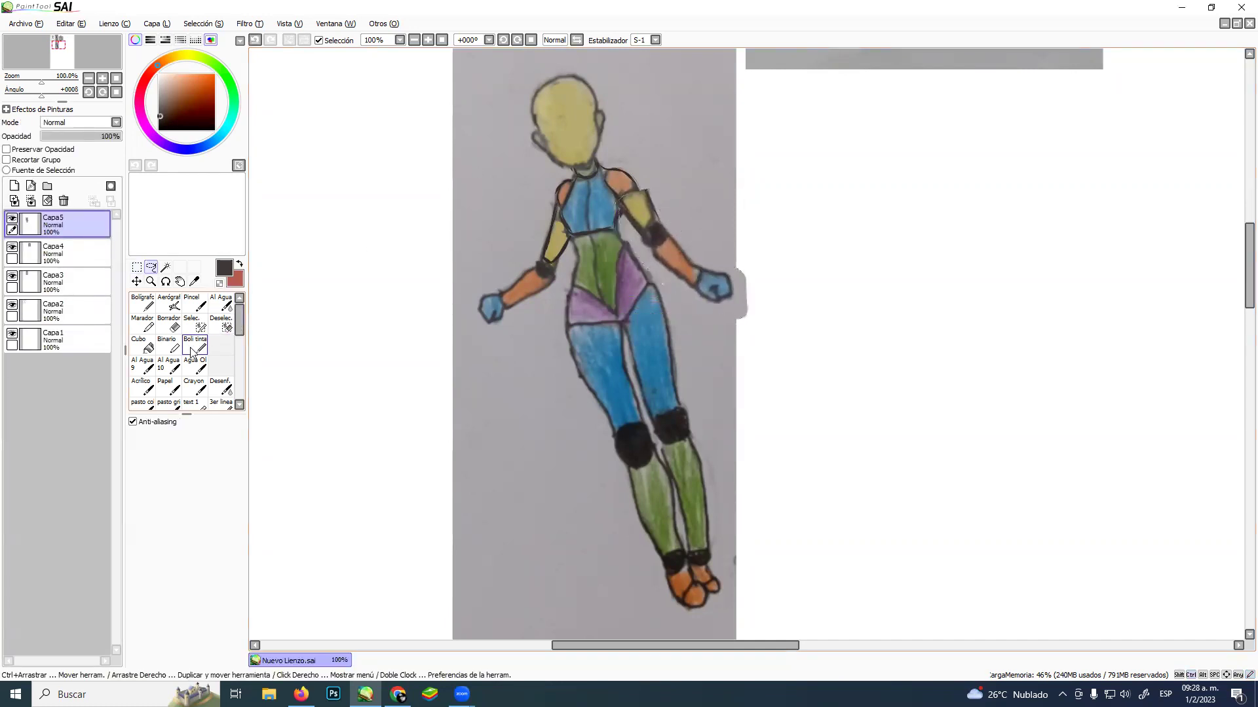
left_click(658, 186, "alt")
mouse_move(645, 192)
left_mouse_down()
mouse_move(653, 178)
mouse_move(657, 214)
mouse_move(644, 189)
left_mouse_up()
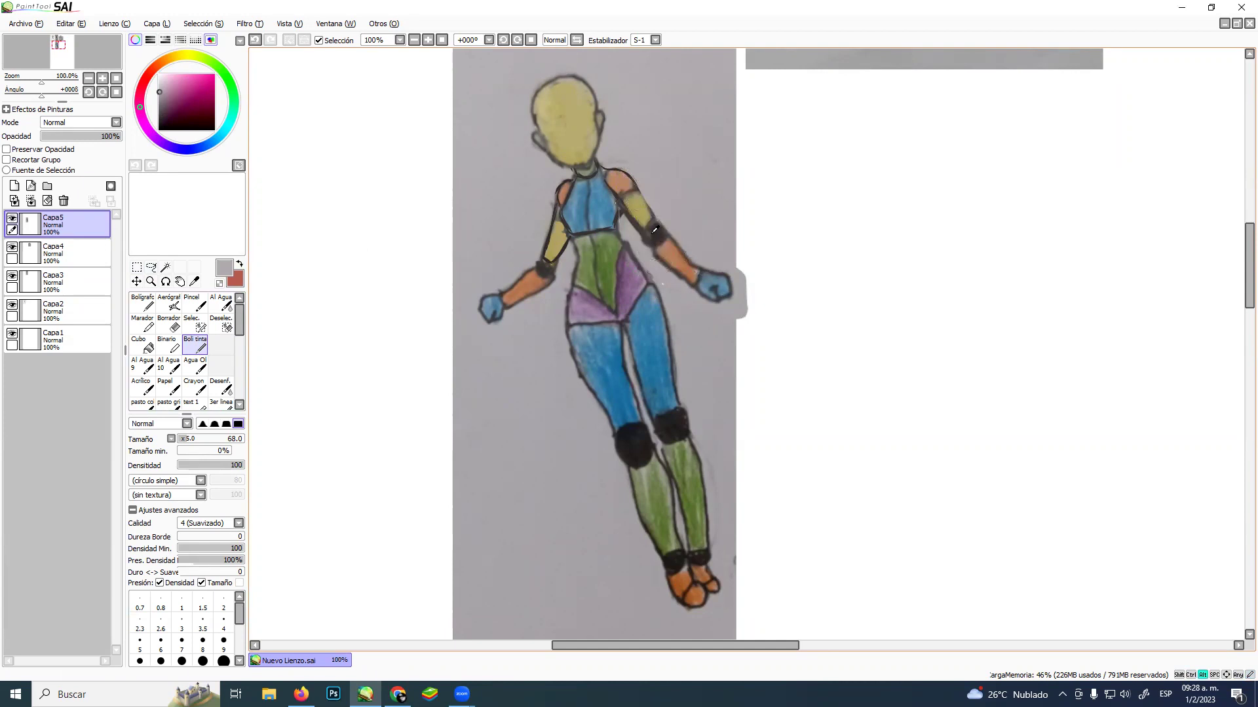
left_click(655, 229, "alt")
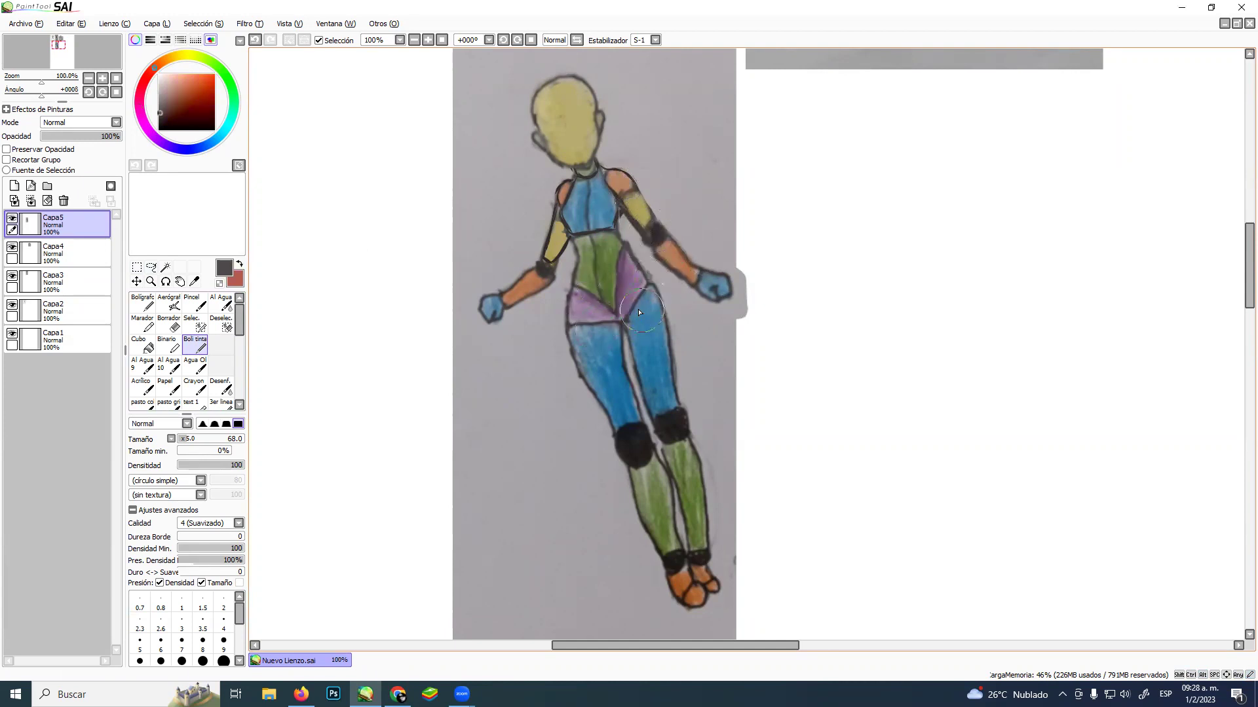
Extend the green torso over the pelvis into a leotard shape reaching the crotch and outline it in dark grey
left_click(602, 286, "alt")
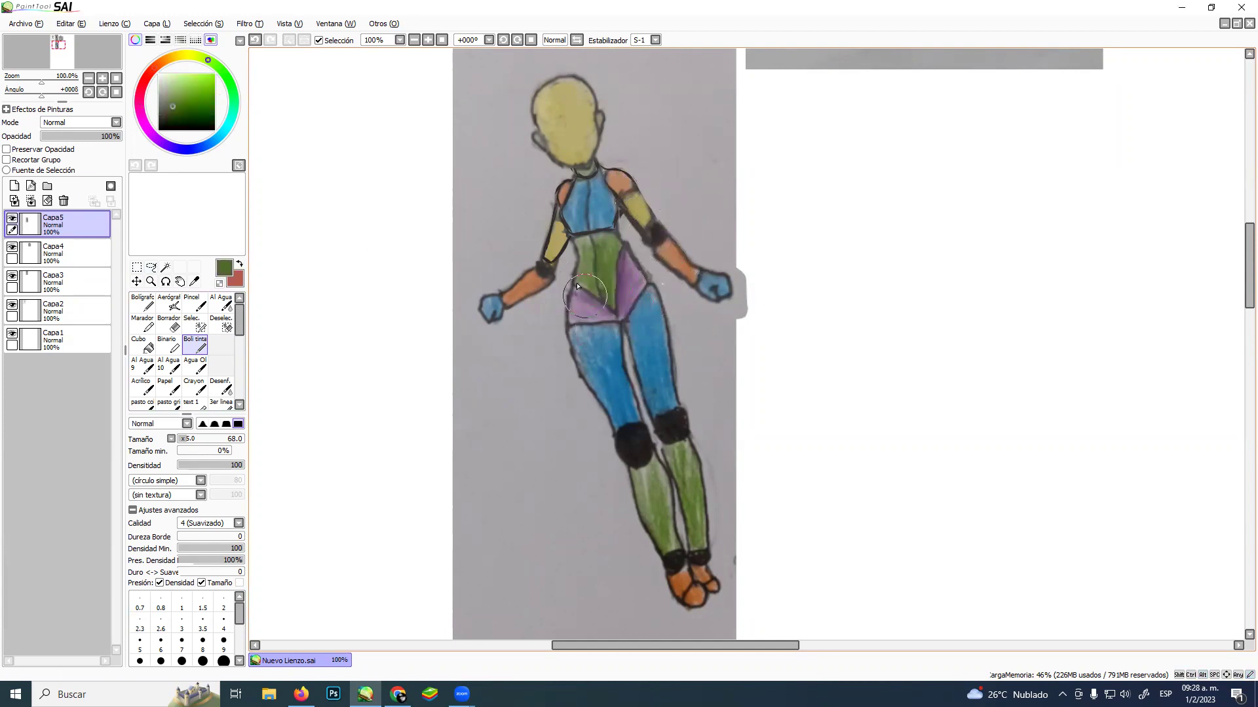
mouse_move(598, 309)
left_mouse_down()
mouse_move(584, 278)
mouse_move(603, 310)
mouse_move(606, 281)
mouse_move(619, 311)
mouse_move(621, 289)
mouse_move(619, 314)
mouse_move(634, 268)
mouse_move(613, 279)
mouse_move(601, 260)
mouse_move(588, 276)
mouse_move(584, 243)
mouse_move(616, 241)
mouse_move(627, 263)
mouse_move(652, 252)
mouse_move(592, 255)
mouse_move(575, 243)
mouse_move(572, 292)
mouse_move(615, 326)
mouse_move(599, 313)
mouse_move(621, 322)
mouse_move(640, 273)
mouse_move(619, 229)
mouse_move(638, 260)
left_mouse_up()
right_click(588, 233)
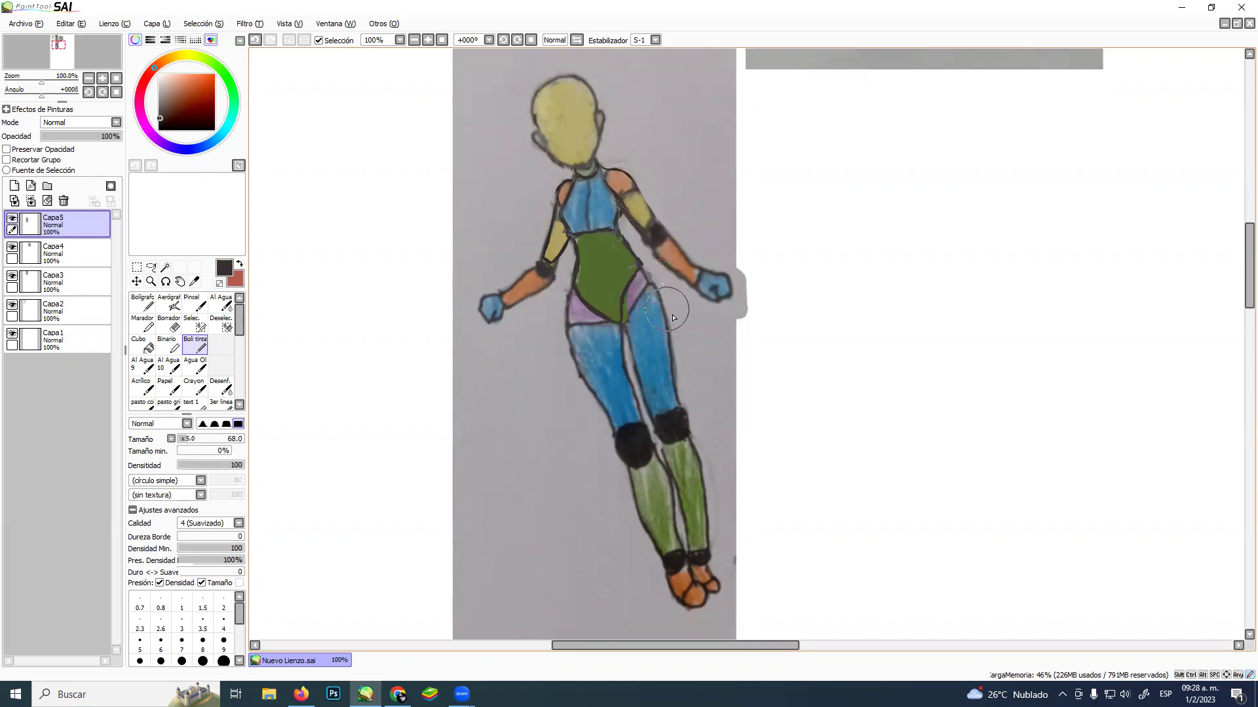
Try a dark curved guide line across the hips from one side of the figure to the other
left_click_drag(550, 329, 739, 295)
key("ctrl+z")
mouse_move(532, 323)
left_mouse_down()
mouse_move(653, 303)
mouse_move(726, 247)
left_mouse_up()
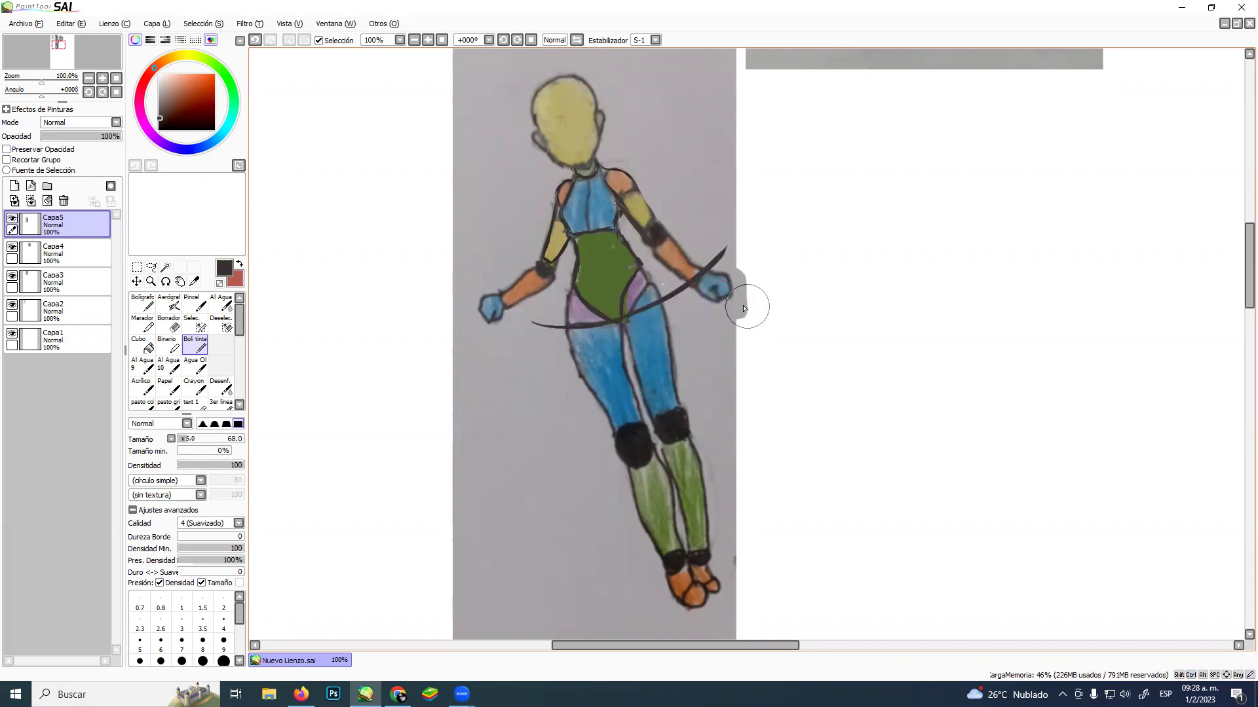
mouse_move(483, 269)
left_mouse_down()
mouse_move(519, 312)
mouse_move(593, 323)
left_mouse_up()
key("ctrl+z")
left_click_drag(676, 296, 728, 245)
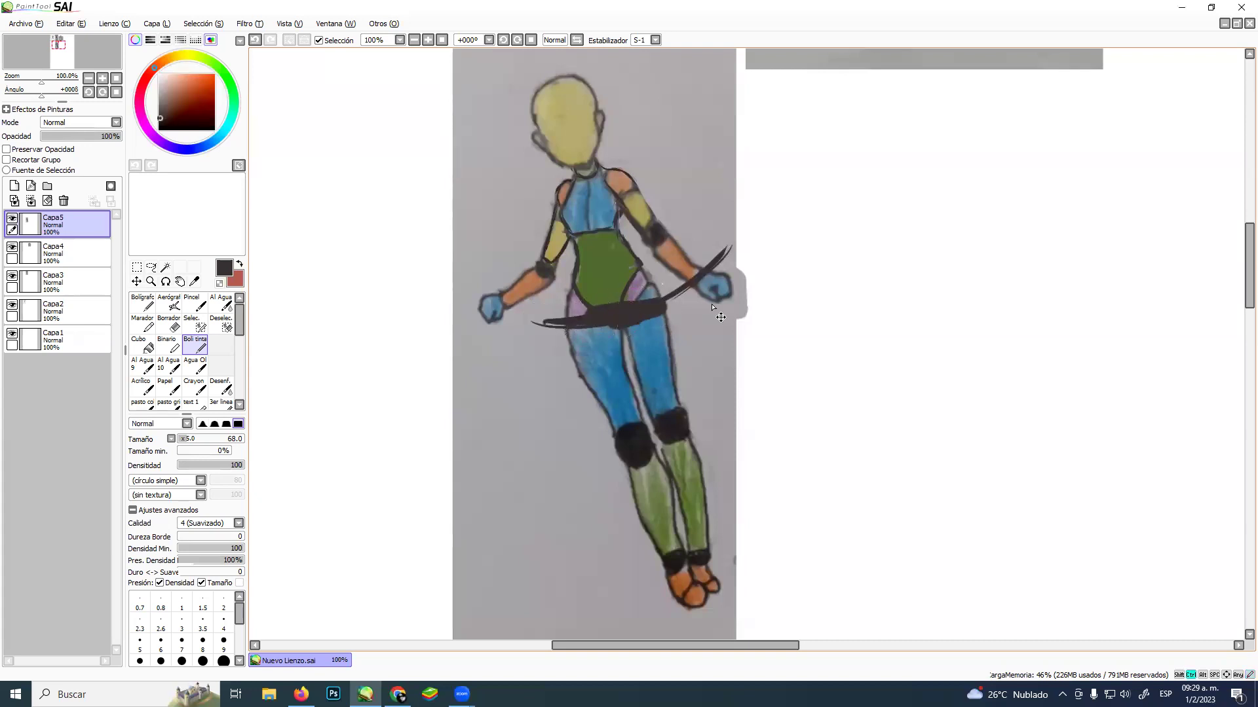
mouse_move(567, 321)
left_mouse_down()
mouse_move(550, 326)
mouse_move(682, 293)
mouse_move(744, 229)
left_mouse_up()
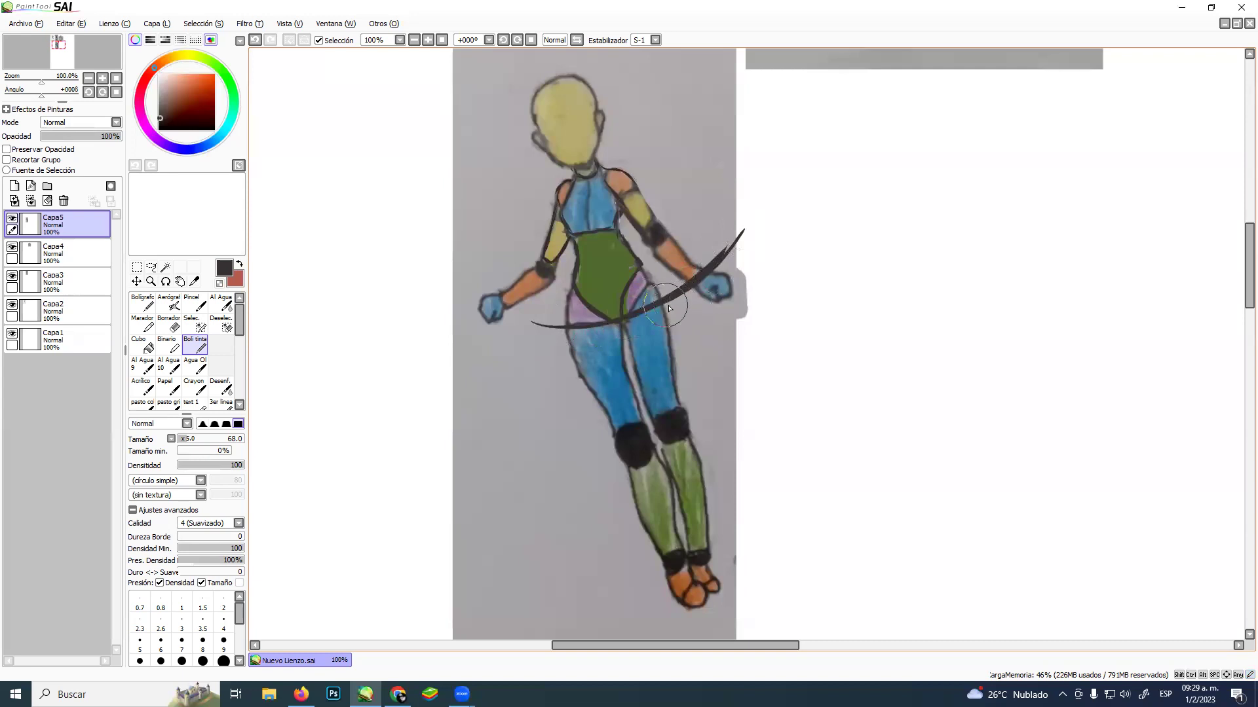
key("ctrl+z")
key("ctrl+z")
Extend both blue thighs up over the purple hip areas to the green torso and outline the hips in dark grey
left_click(647, 306, "alt")
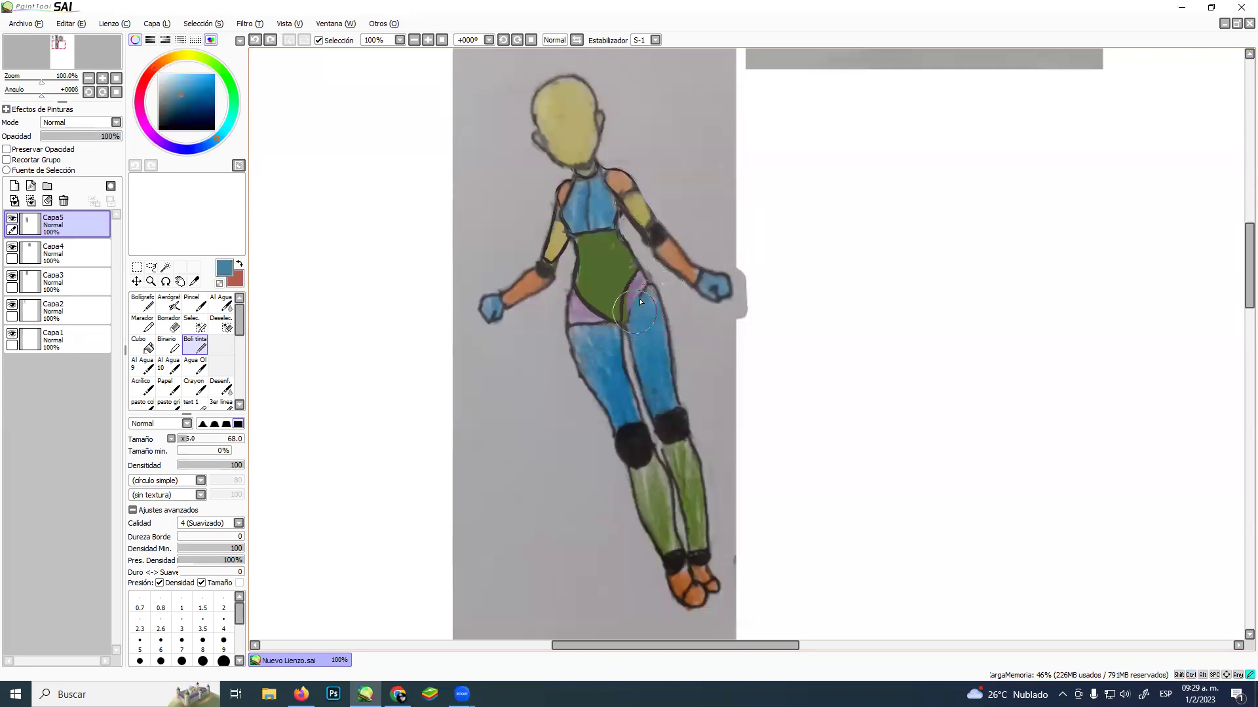
mouse_move(640, 281)
left_mouse_down()
mouse_move(659, 310)
mouse_move(656, 243)
mouse_move(641, 273)
left_mouse_up()
left_click(657, 236, "alt")
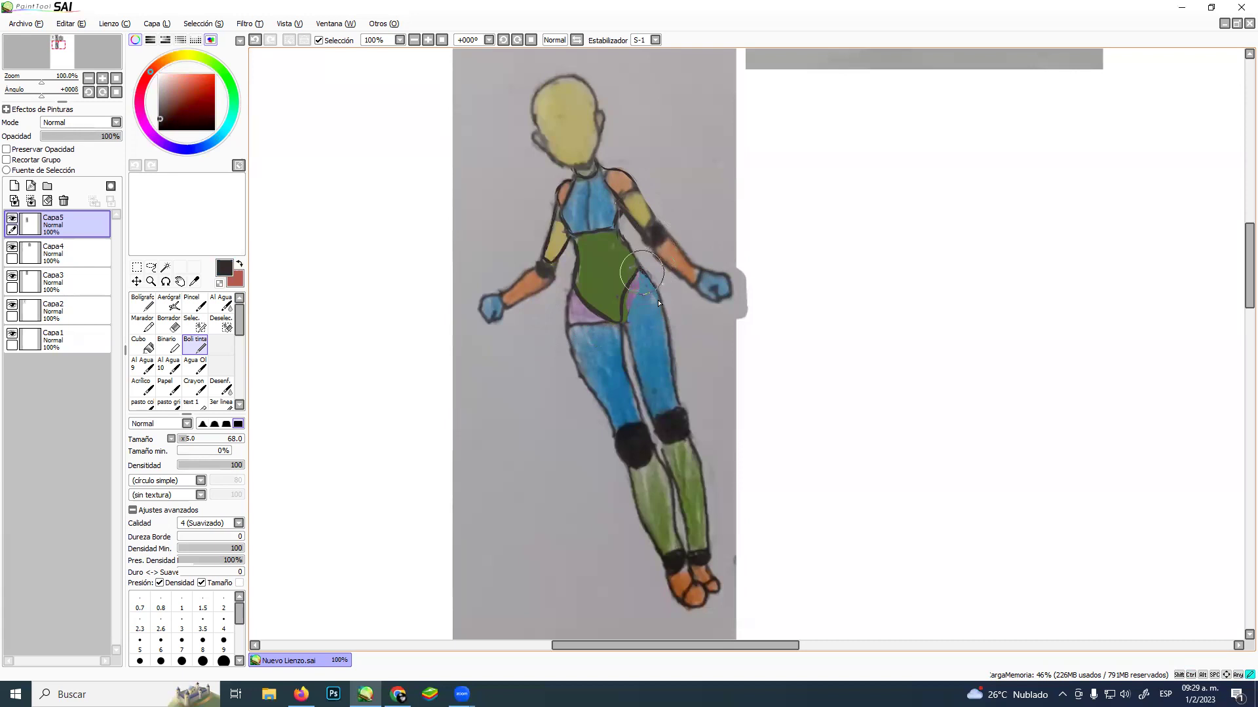
left_click(599, 328, "alt")
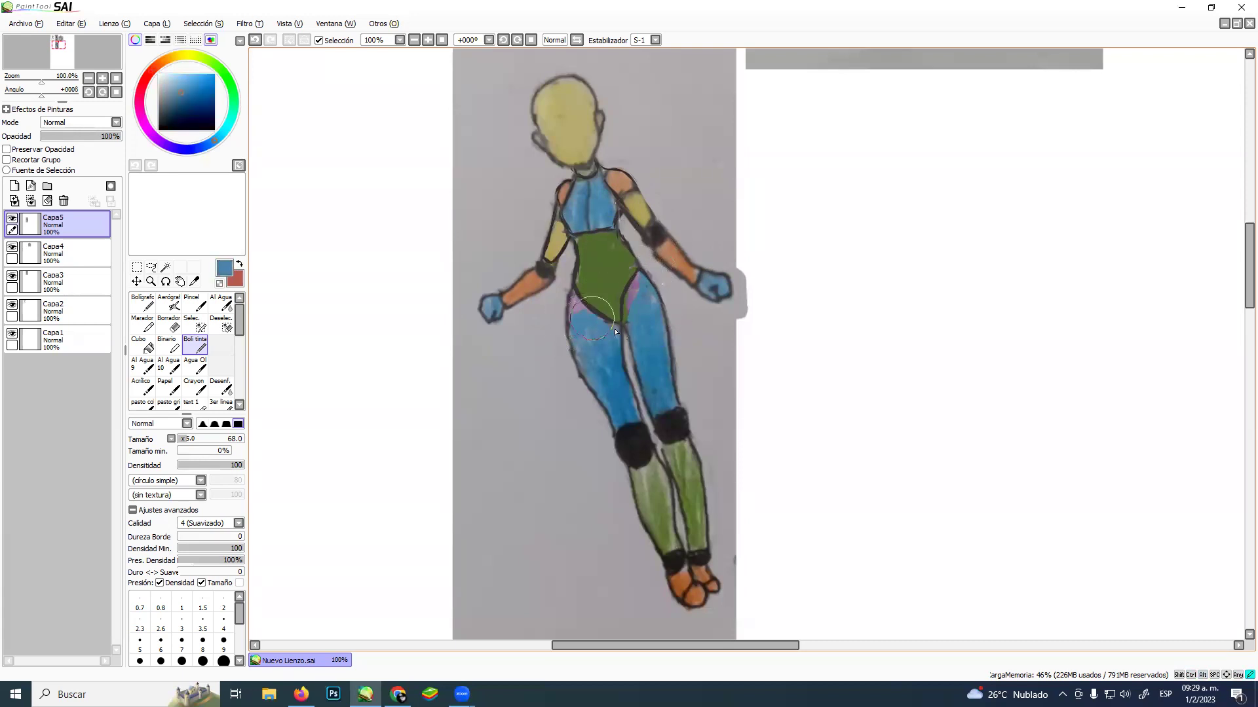
mouse_move(585, 329)
left_mouse_down()
mouse_move(575, 306)
mouse_move(583, 348)
left_mouse_up()
left_click(627, 421, "alt")
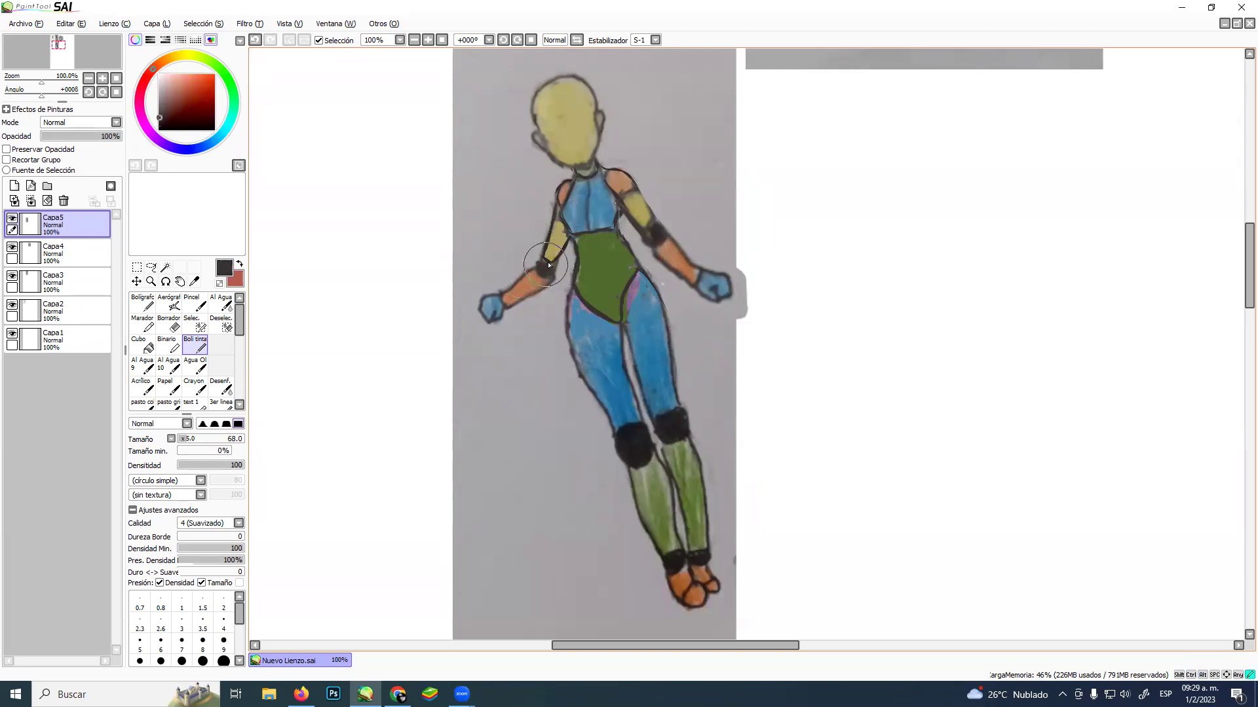
Reshape the elbow on the picture's left, clean its edge with background grey, and redraw the hand's outline in dark grey
mouse_move(535, 270)
left_mouse_down()
mouse_move(501, 289)
mouse_move(553, 281)
mouse_move(547, 292)
left_mouse_up()
key("ctrl")
left_click(558, 295, "ctrl")
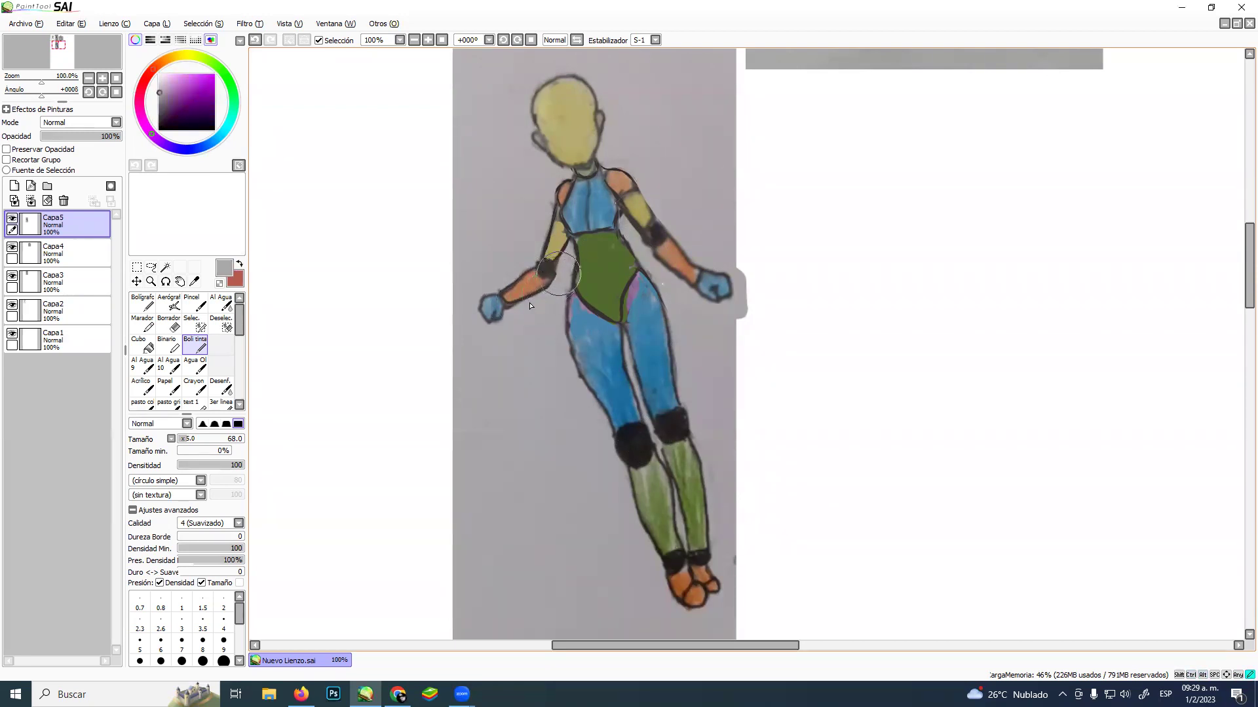
left_click(543, 272, "alt")
mouse_move(484, 301)
left_mouse_down()
mouse_move(470, 288)
mouse_move(502, 320)
mouse_move(508, 296)
left_mouse_up()
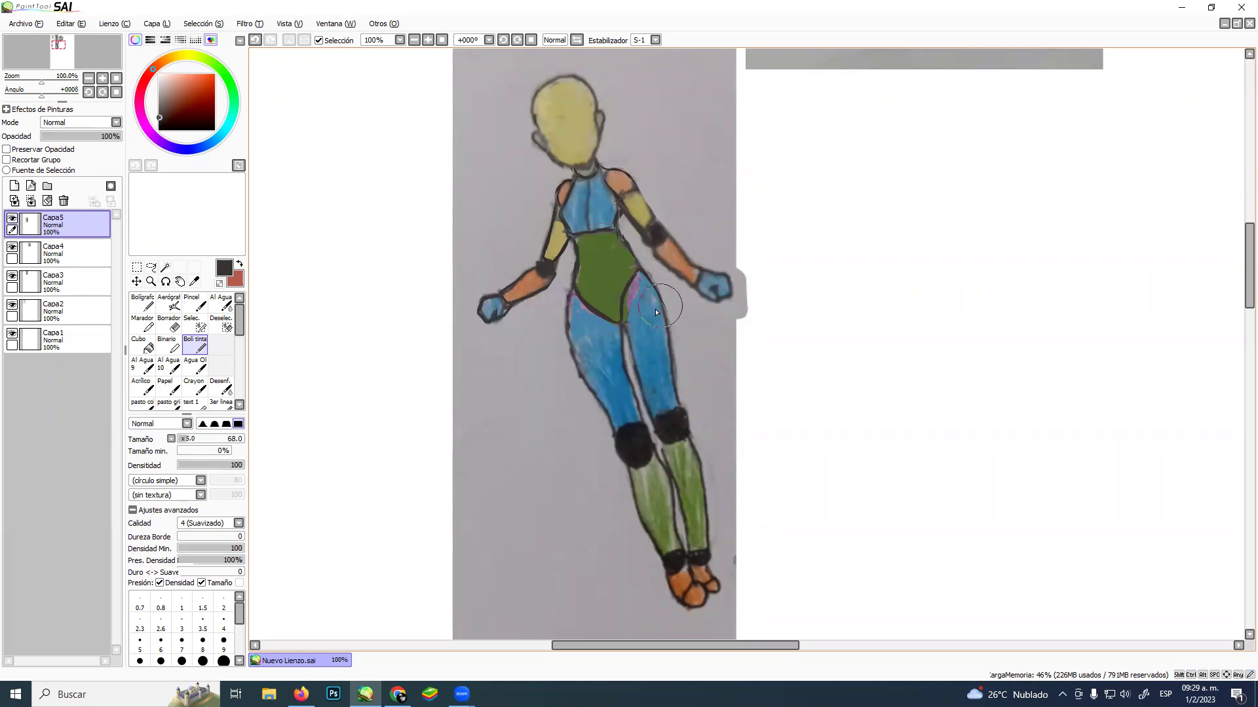
Widen the outer thigh on the picture's right with sampled blue and smooth its edge with background grey
left_click(656, 312, "alt")
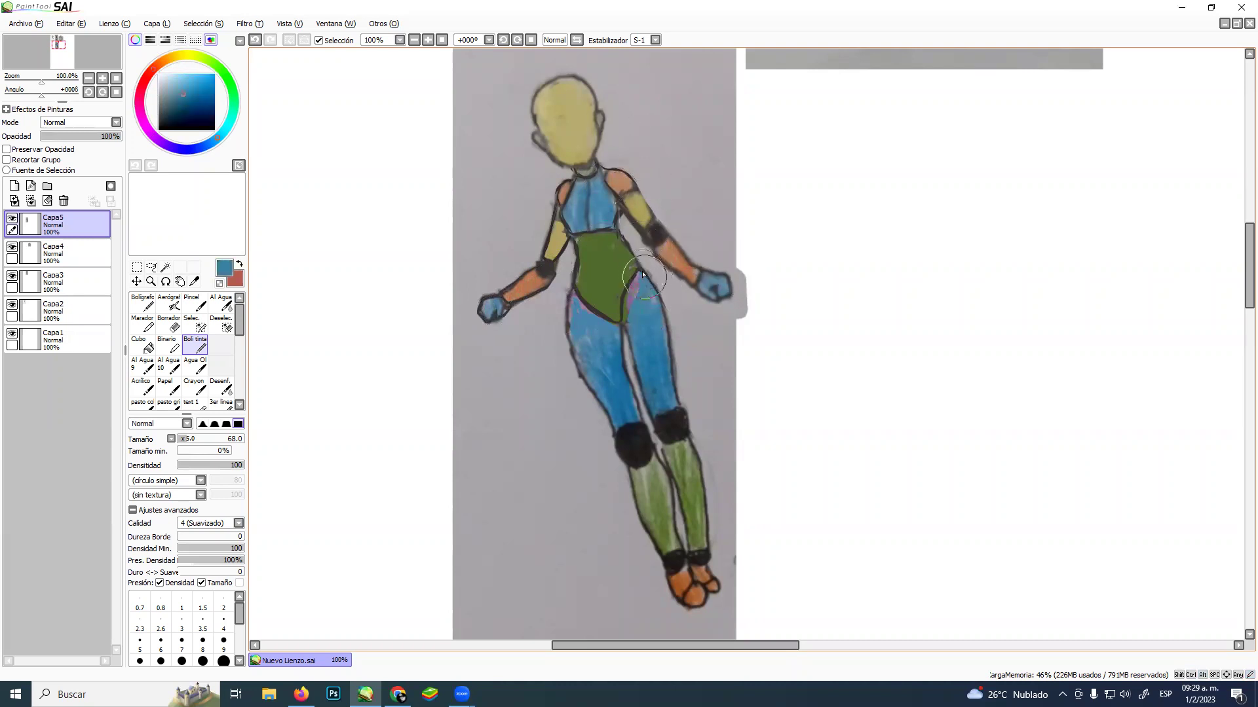
mouse_move(644, 275)
left_mouse_down()
mouse_move(668, 304)
mouse_move(676, 350)
mouse_move(653, 293)
mouse_move(682, 394)
mouse_move(667, 324)
mouse_move(675, 380)
left_mouse_up()
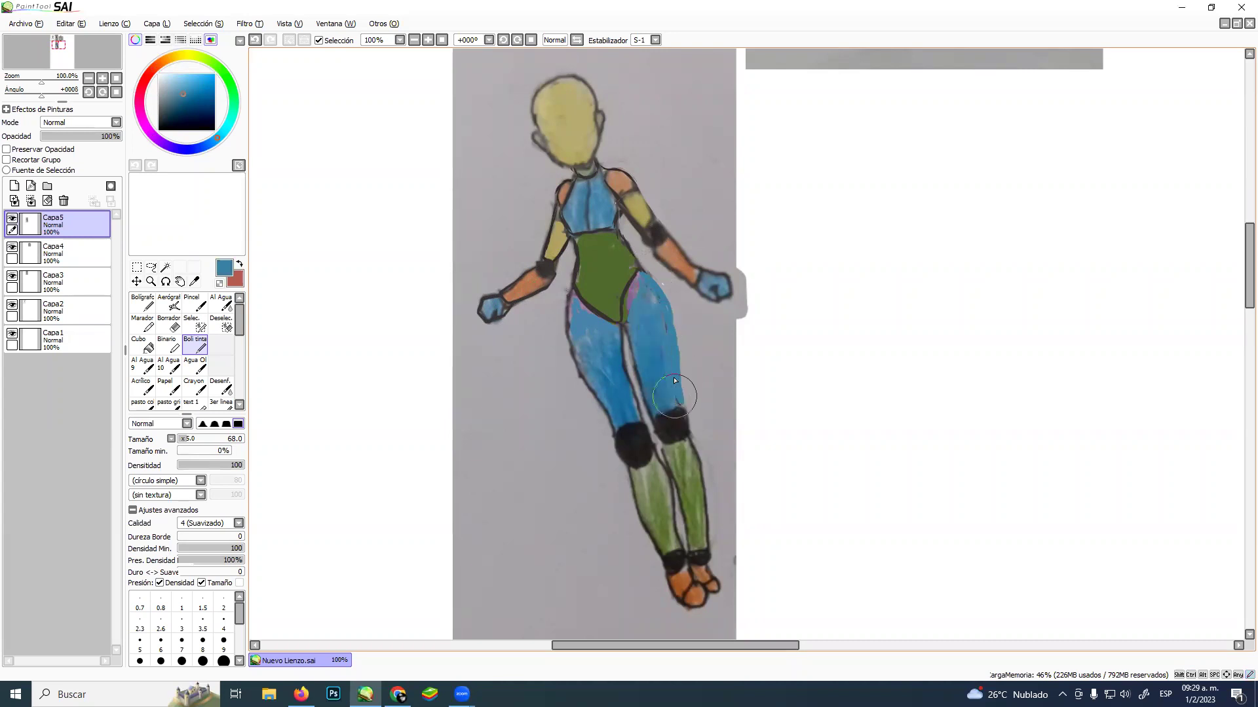
left_click(682, 405, "alt")
left_click(661, 280, "alt")
mouse_move(651, 277)
left_mouse_down()
mouse_move(683, 328)
mouse_move(662, 289)
mouse_move(686, 398)
mouse_move(682, 349)
mouse_move(684, 383)
left_mouse_up()
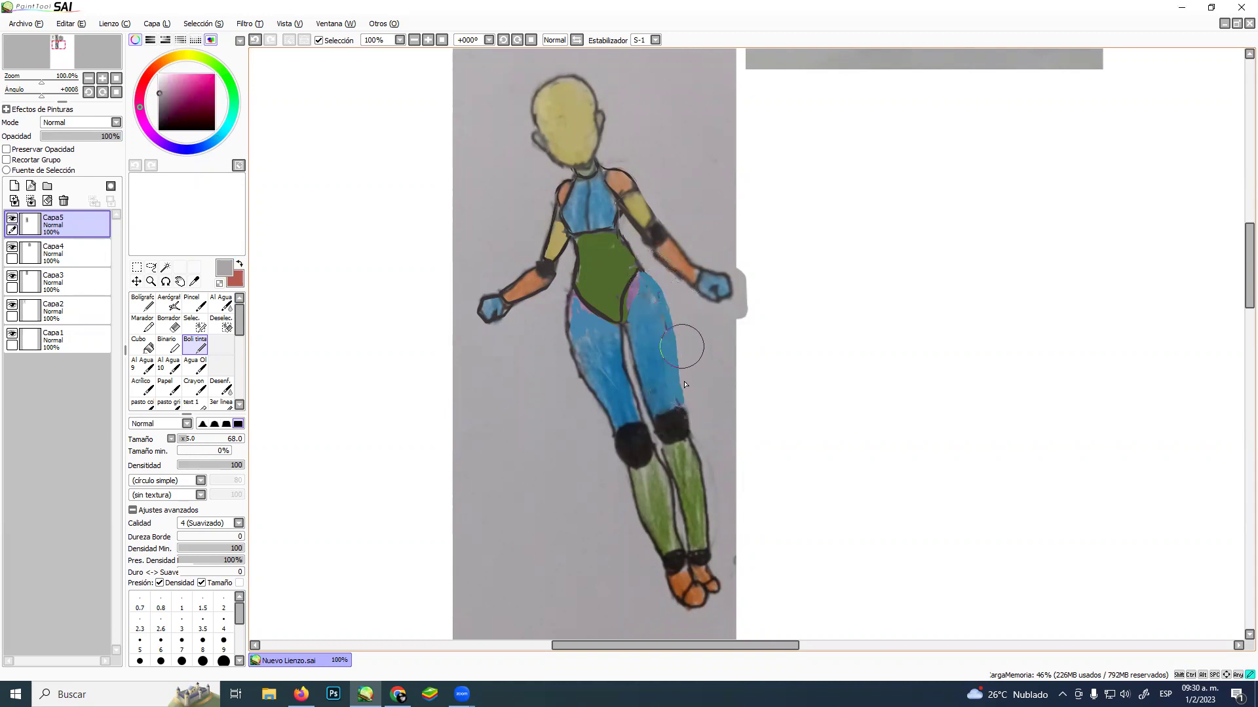
left_click(681, 393, "alt")
mouse_move(656, 291)
left_mouse_down()
mouse_move(646, 272)
mouse_move(675, 308)
mouse_move(668, 331)
mouse_move(673, 310)
mouse_move(682, 332)
left_mouse_up()
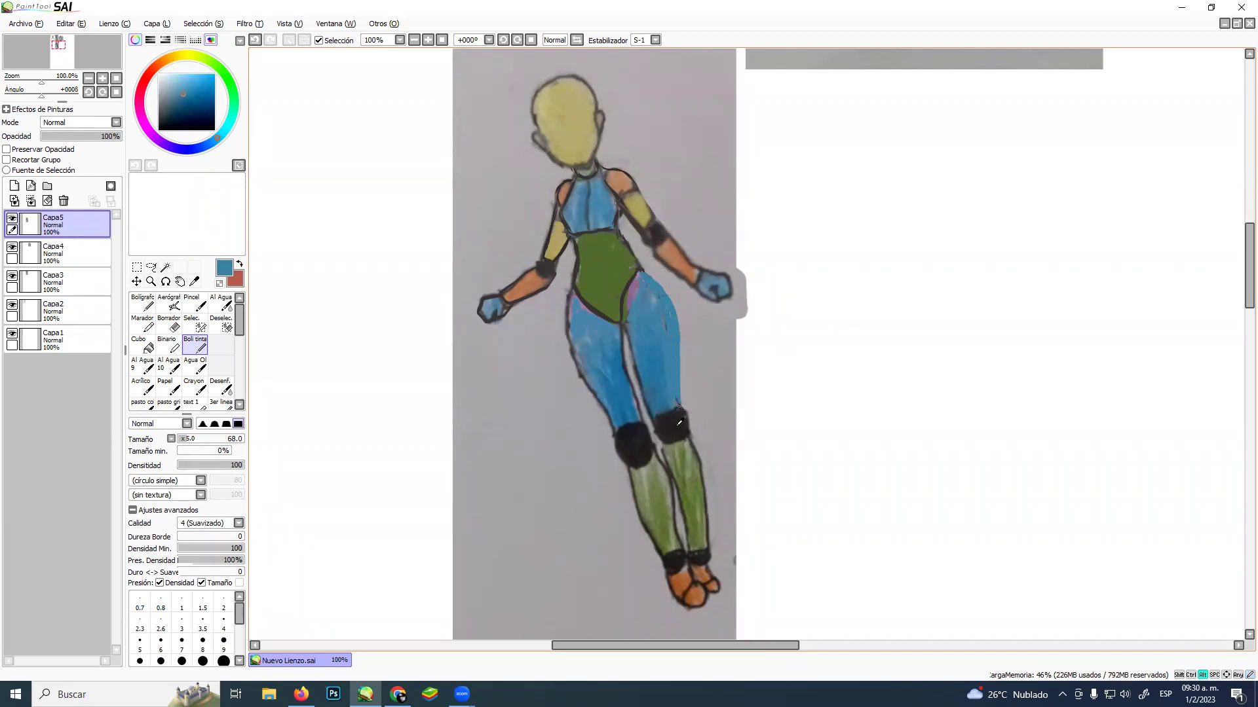
Widen the outer calf on the picture's left with sampled green and outline its outer edge in near-black down to the ankle
left_click(679, 423, "alt")
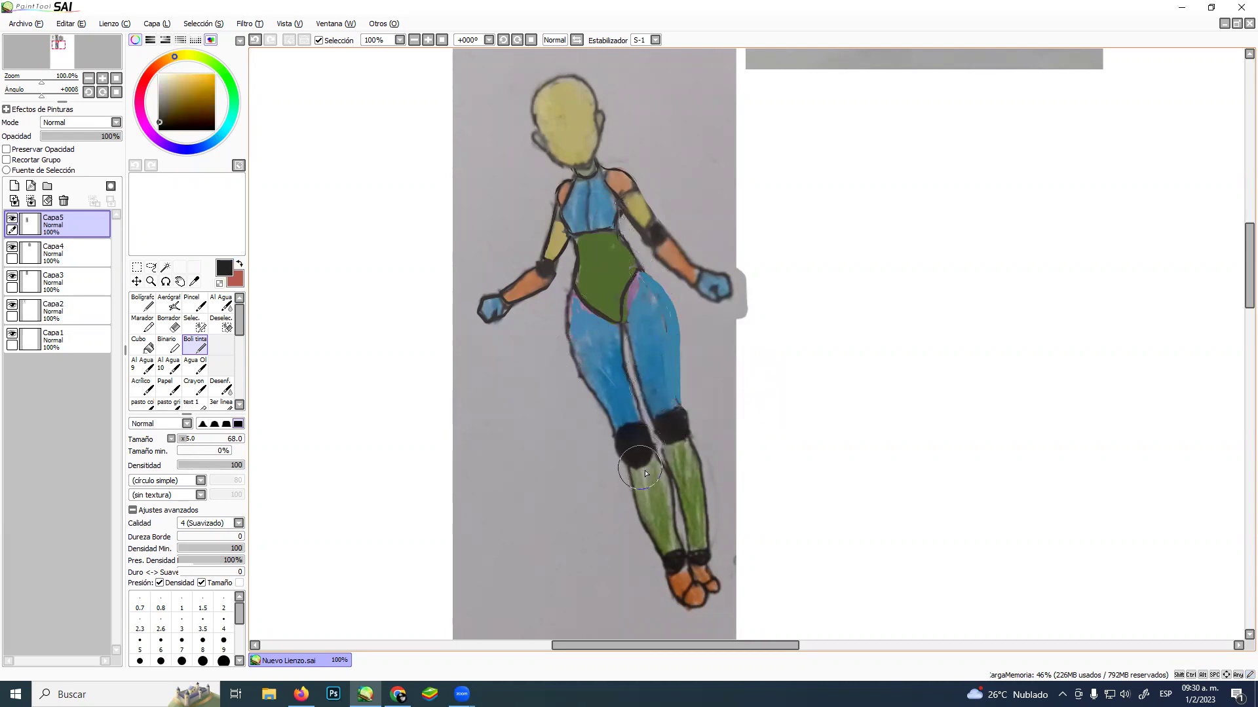
left_click(636, 491, "alt")
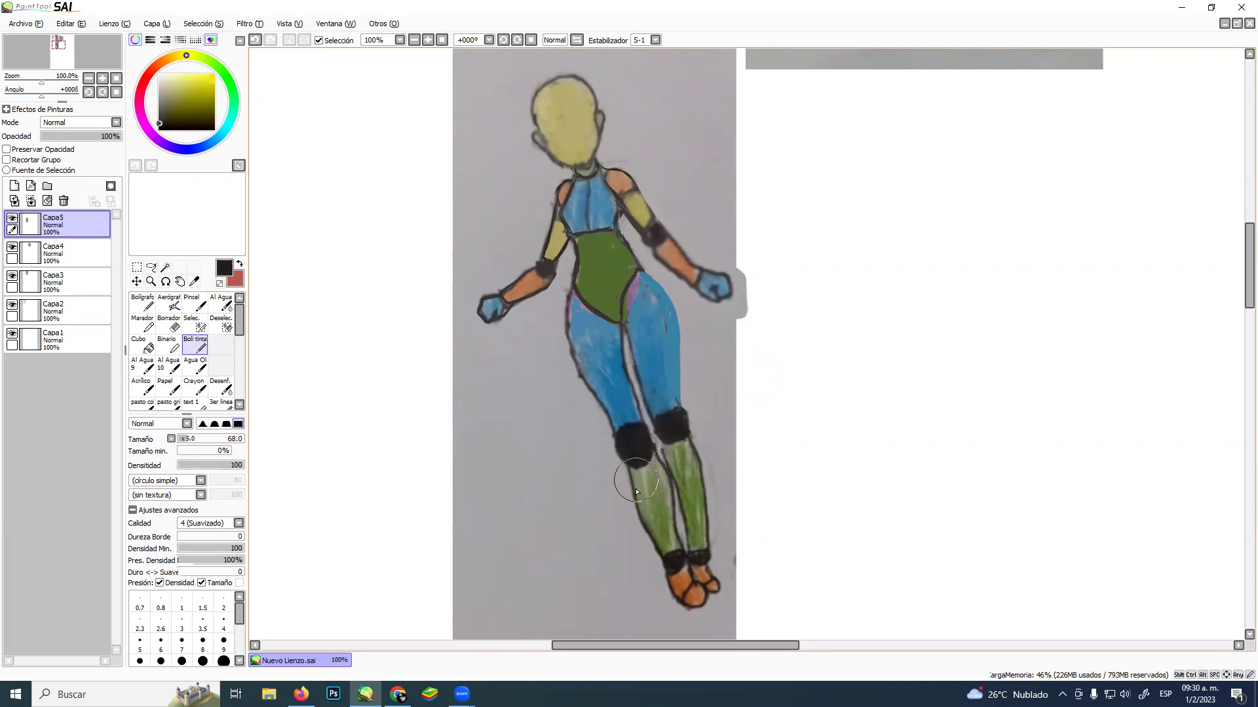
left_click(626, 496, "alt")
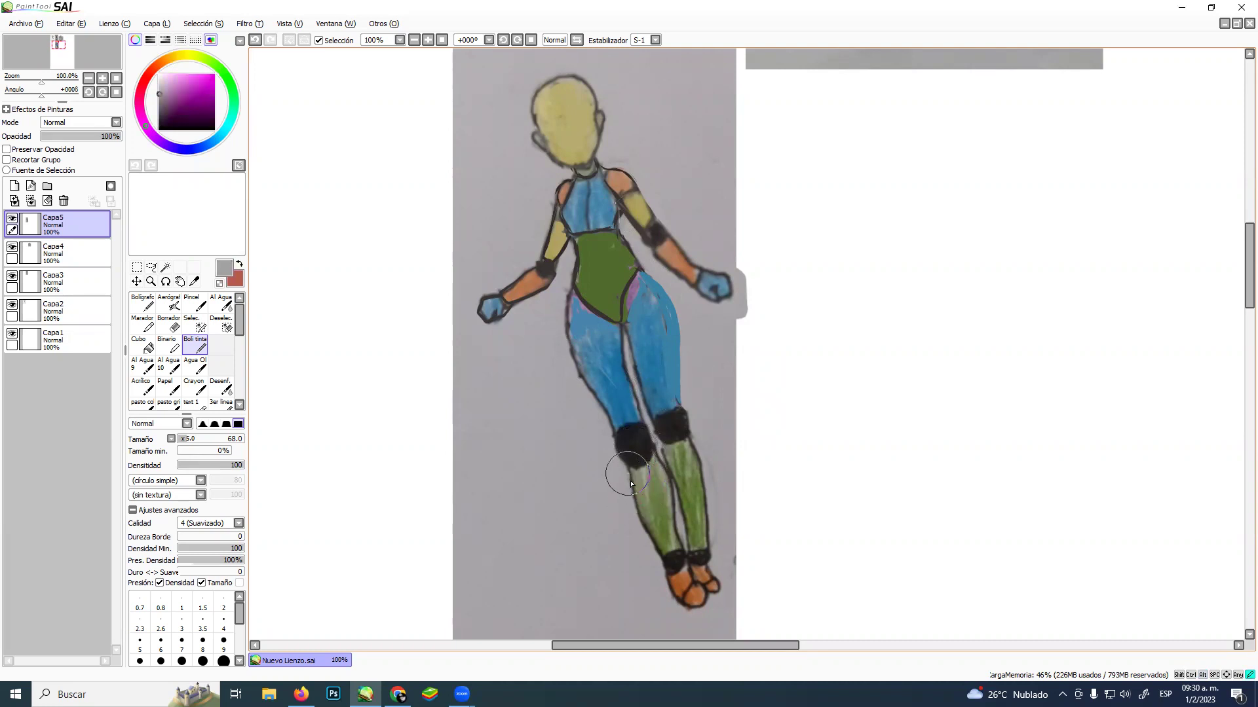
left_click(637, 476, "alt")
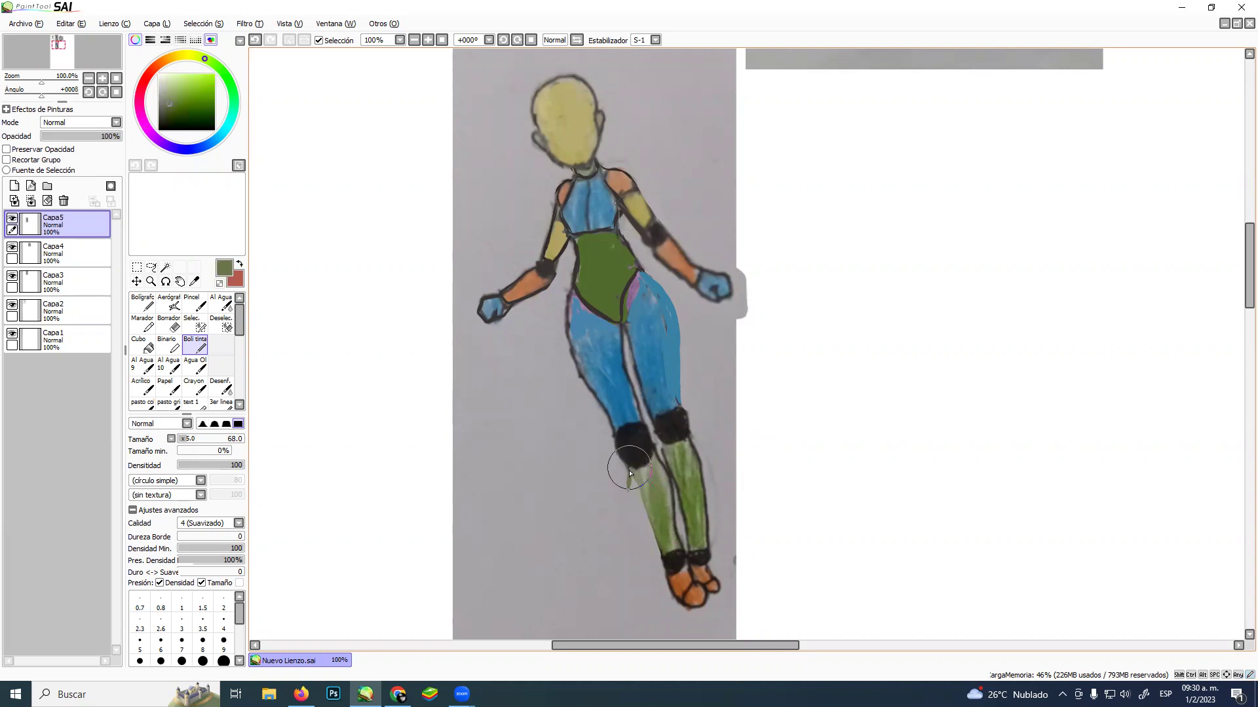
mouse_move(630, 485)
left_mouse_down()
mouse_move(637, 495)
mouse_move(643, 485)
mouse_move(623, 470)
mouse_move(642, 502)
left_mouse_up()
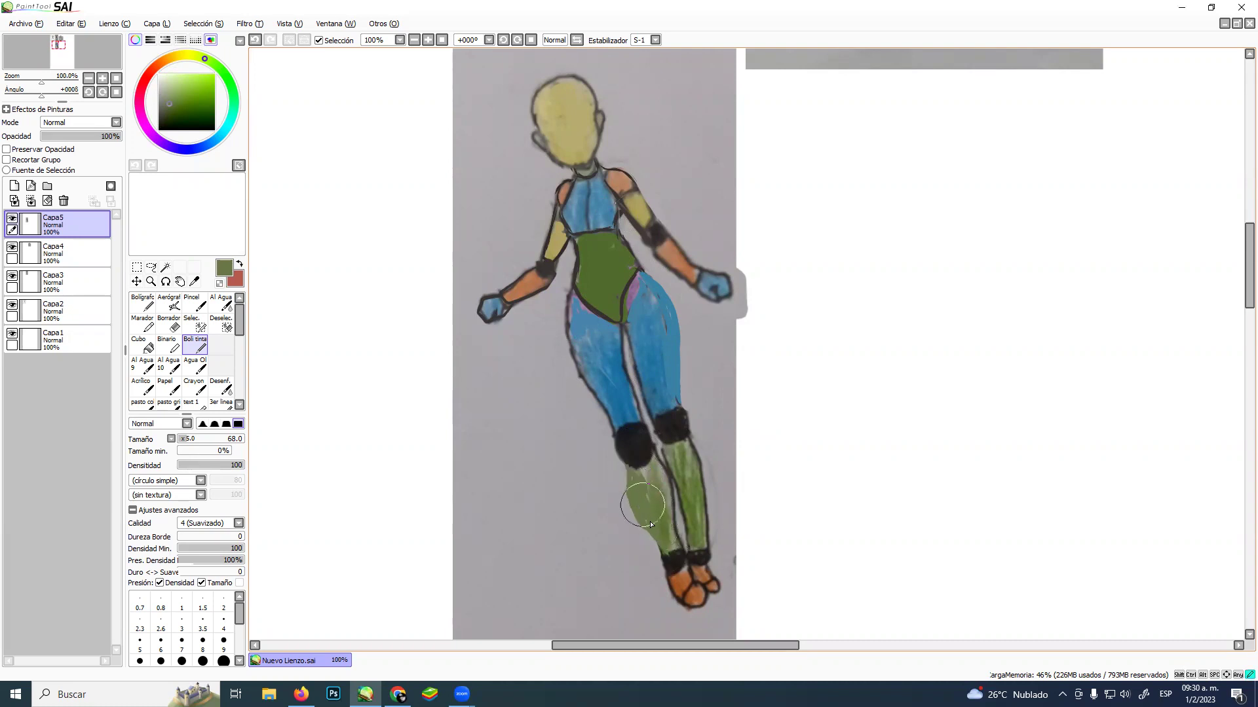
left_click(630, 452, "alt")
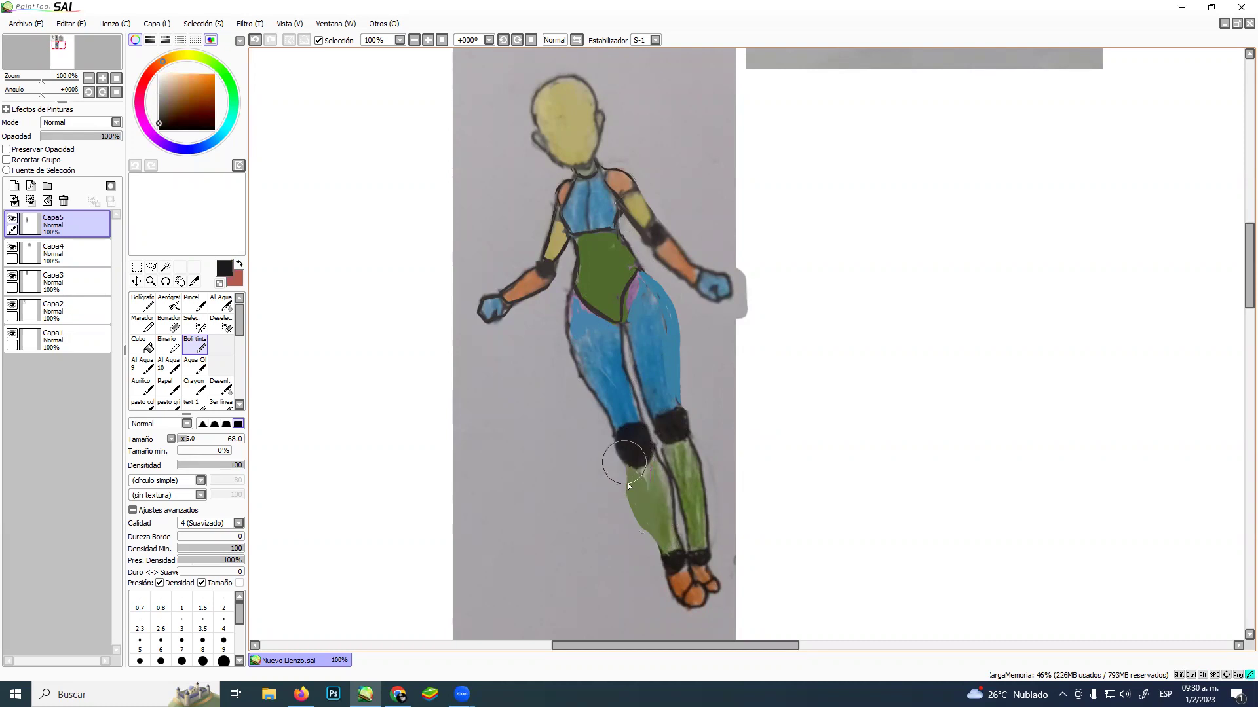
left_click_drag(627, 466, 667, 556)
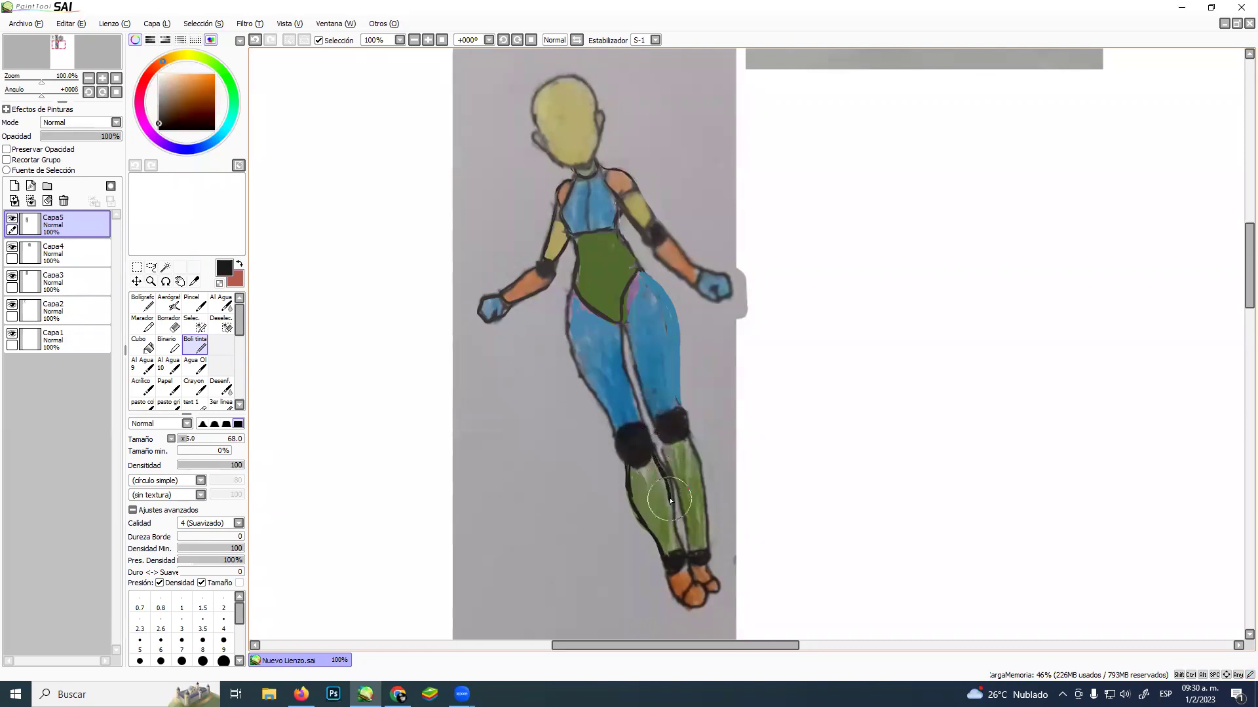
Clean the gap between the calves with background grey and redraw the inner calf outlines in near-black
left_click(681, 525, "alt")
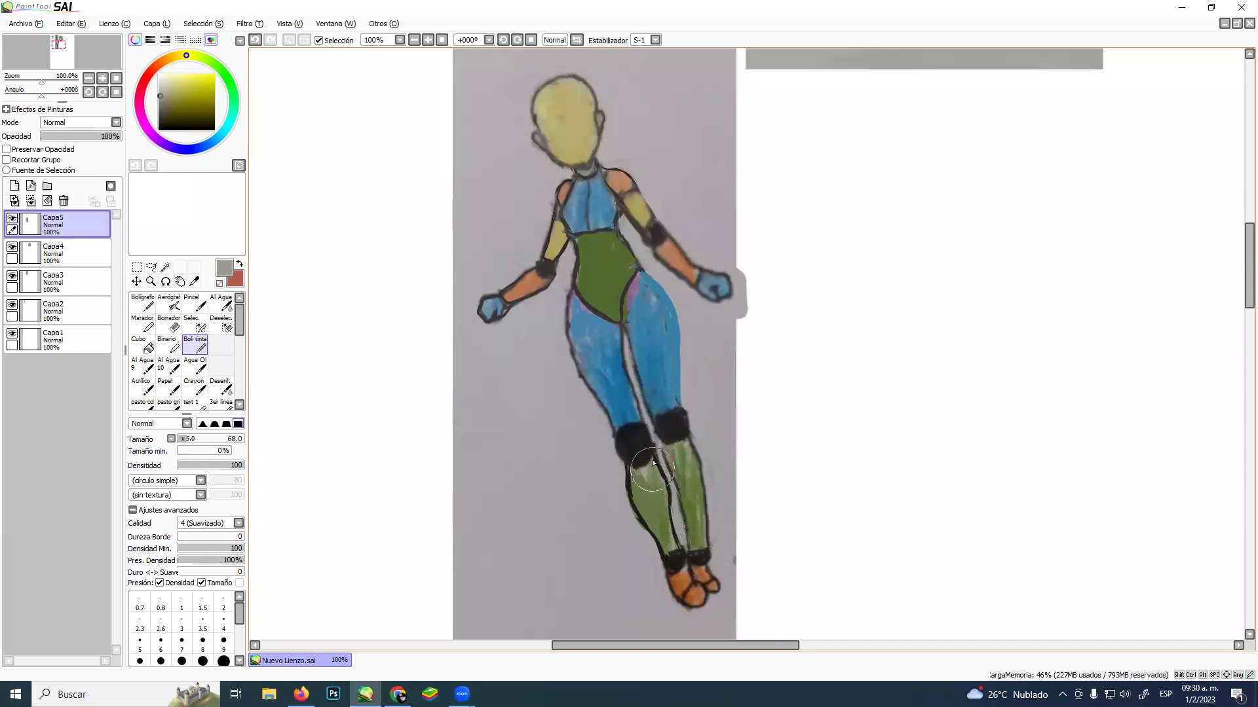
left_click(655, 429, "alt")
left_click_drag(662, 445, 671, 486)
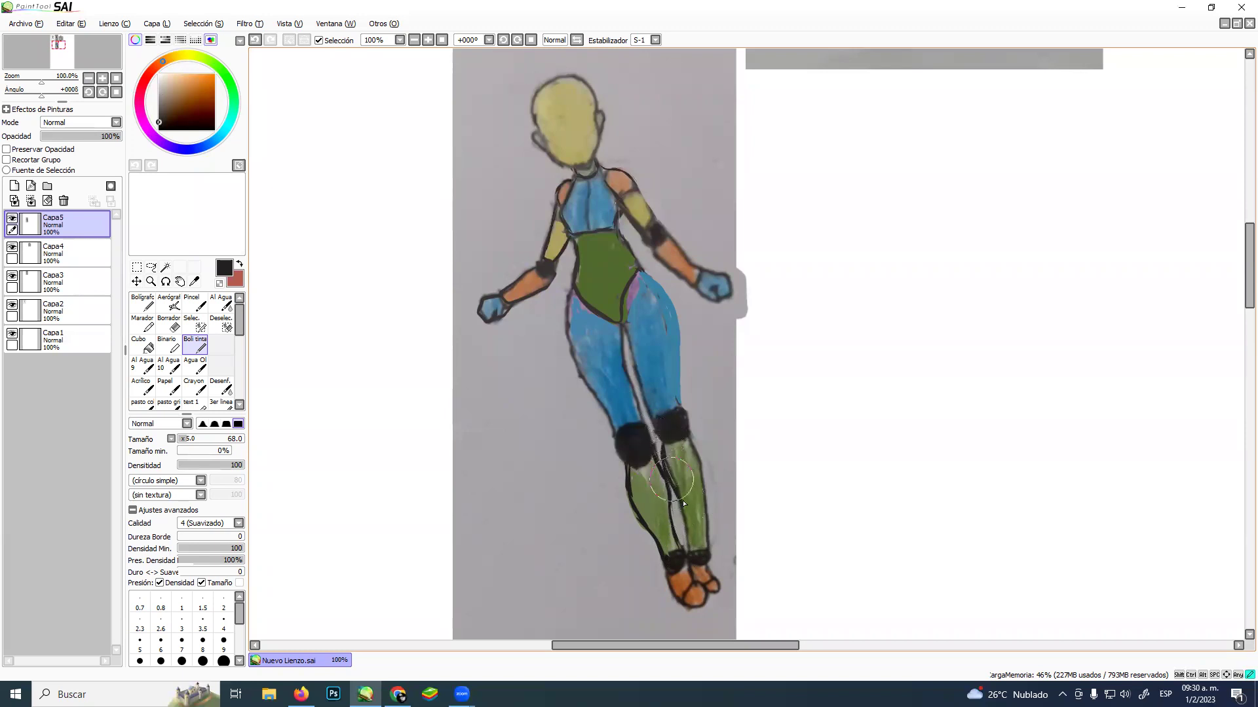
Redraw the outer calf outline on the picture's right in near-black from knee to ankle, undoing the surplus stroke
left_click(708, 450, "alt")
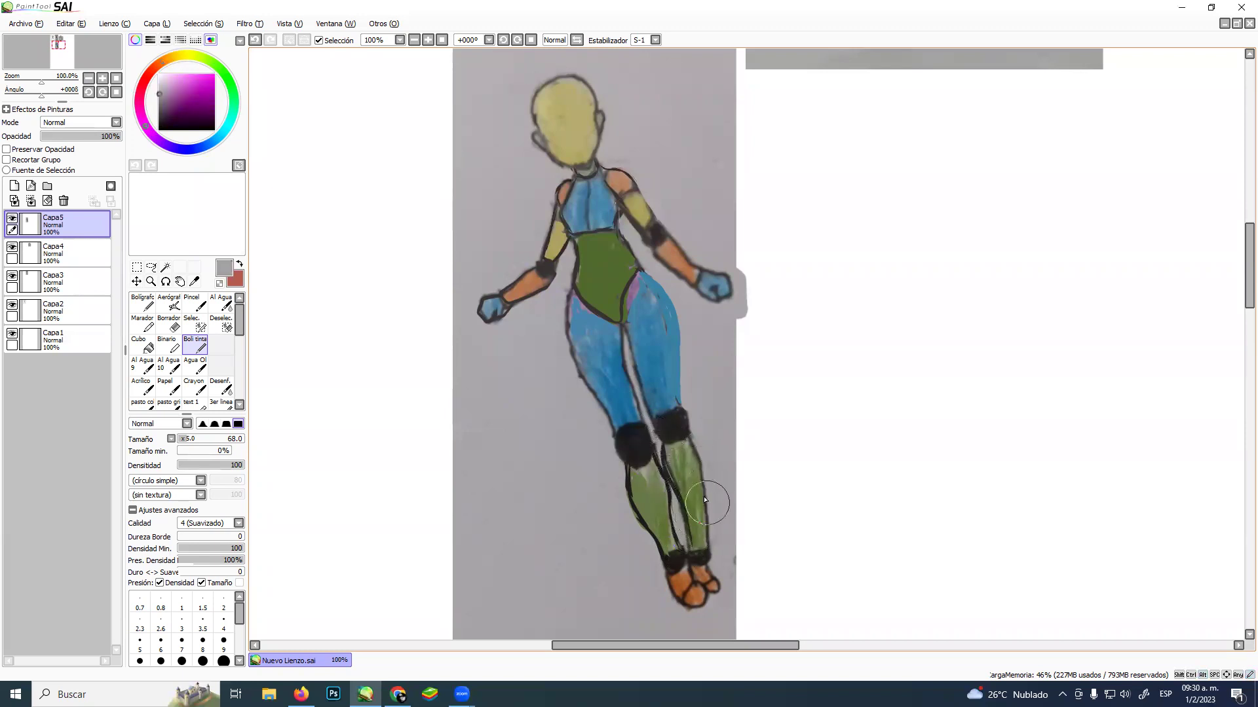
key("ctrl+z")
left_click(686, 440, "alt")
left_click_drag(695, 446, 705, 493)
mouse_move(705, 495)
left_mouse_down()
mouse_move(708, 551)
mouse_move(679, 510)
mouse_move(706, 543)
left_mouse_up()
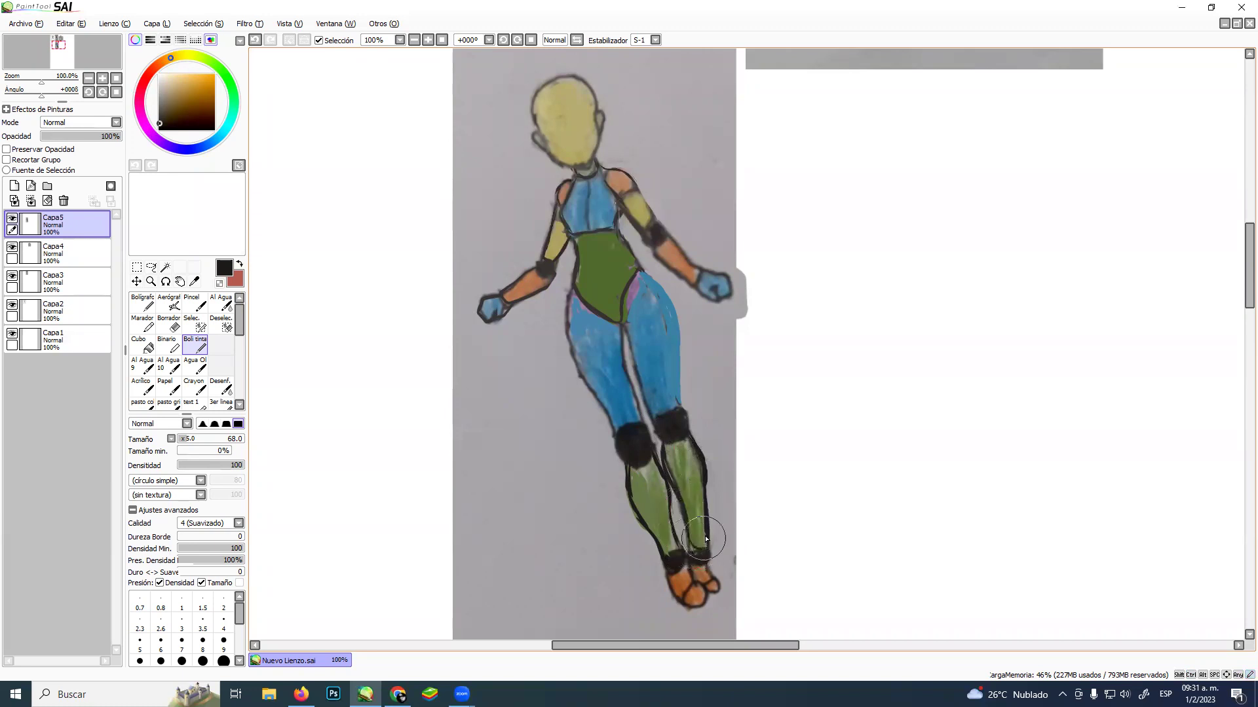
key("ctrl+z")
Lasso both orange feet of the second figure and enlarge them slightly with a transform
left_click(152, 267)
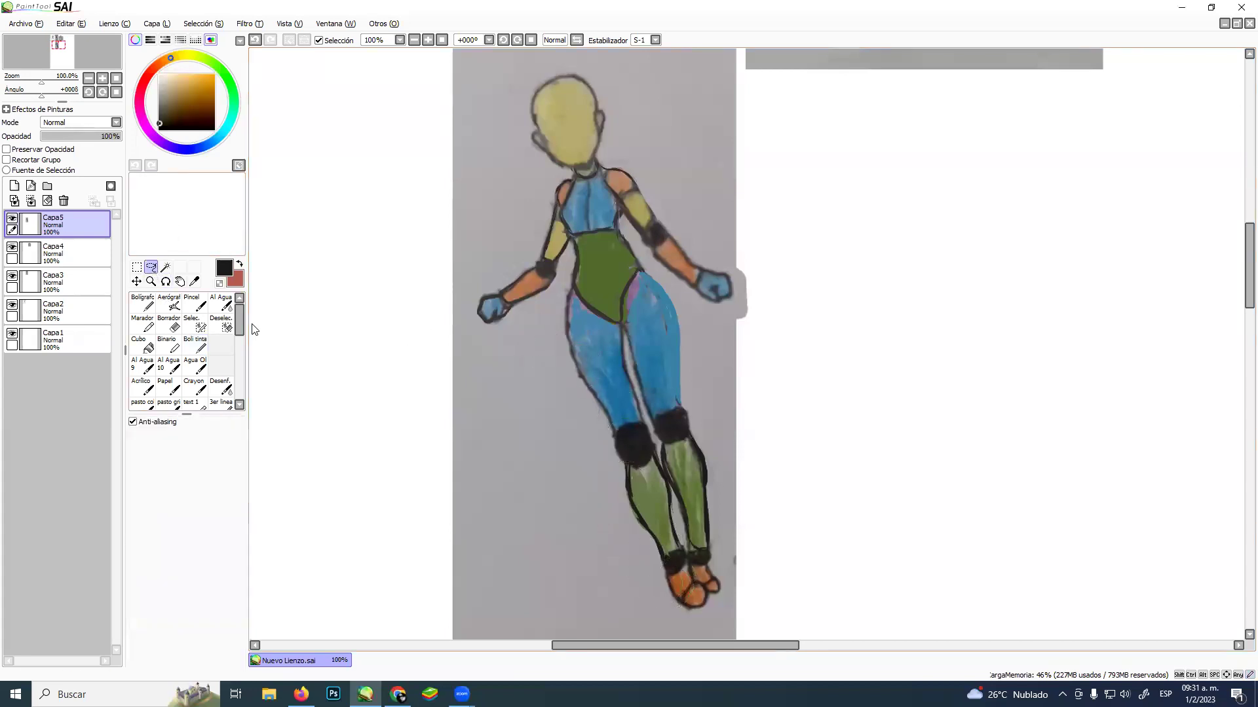
left_click_drag(658, 579, 695, 567)
left_click_drag(679, 619, 675, 616)
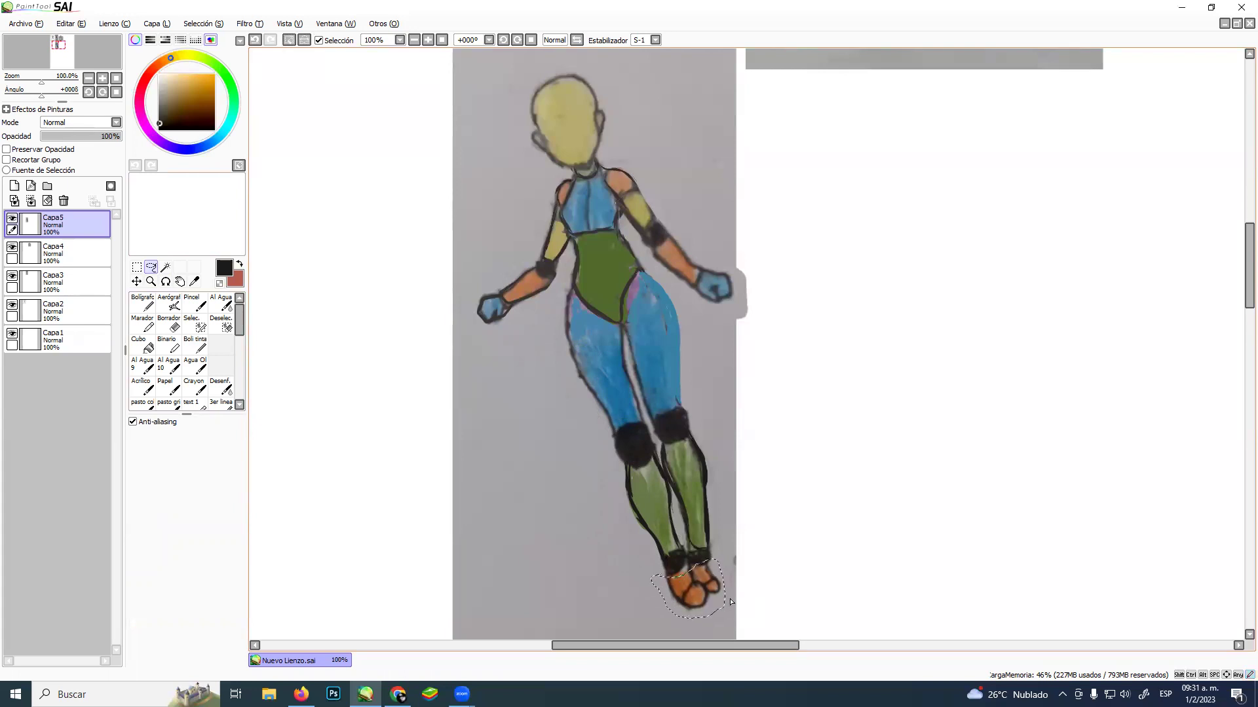
key("ctrl+t")
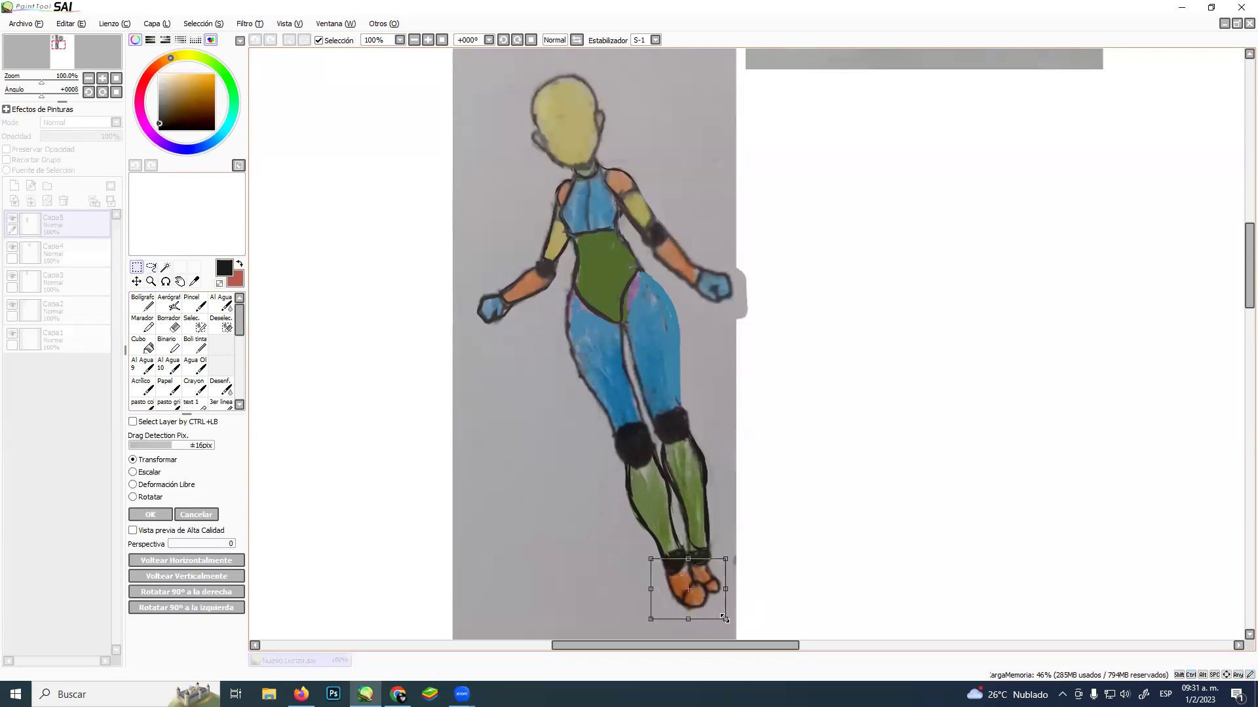
mouse_move(723, 618)
left_mouse_down()
mouse_move(738, 637)
mouse_move(715, 594)
left_mouse_up()
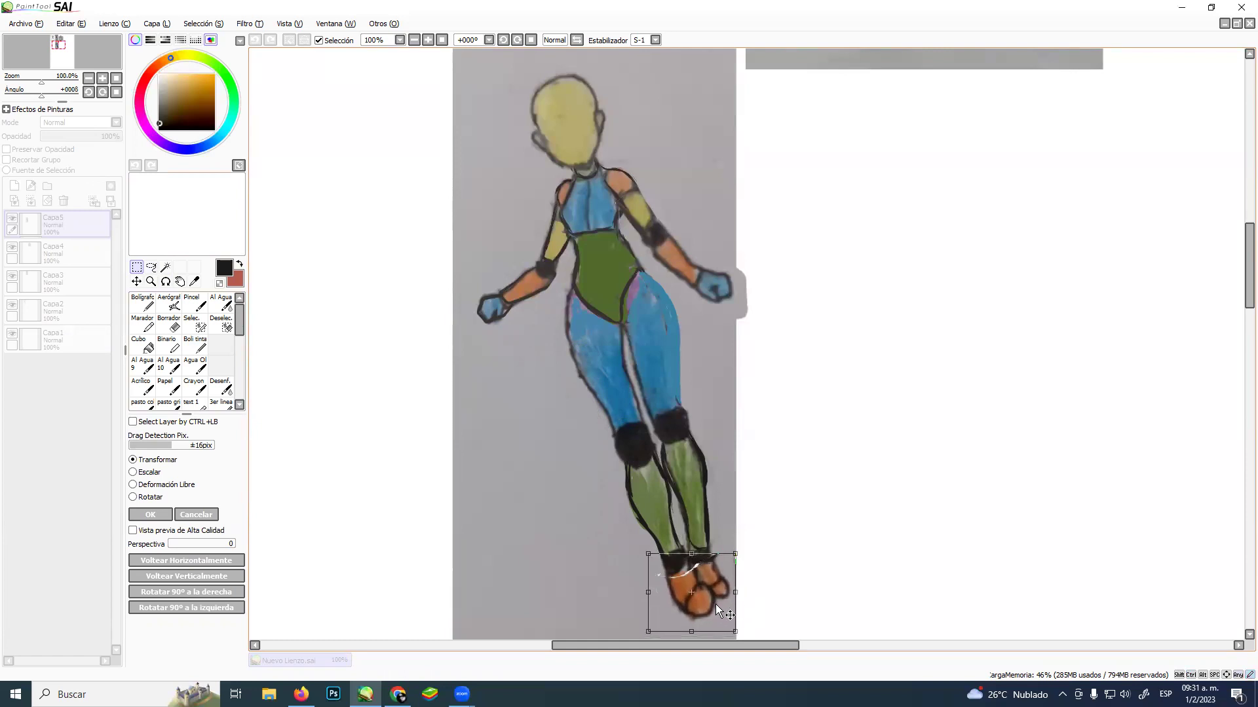
key("Return")
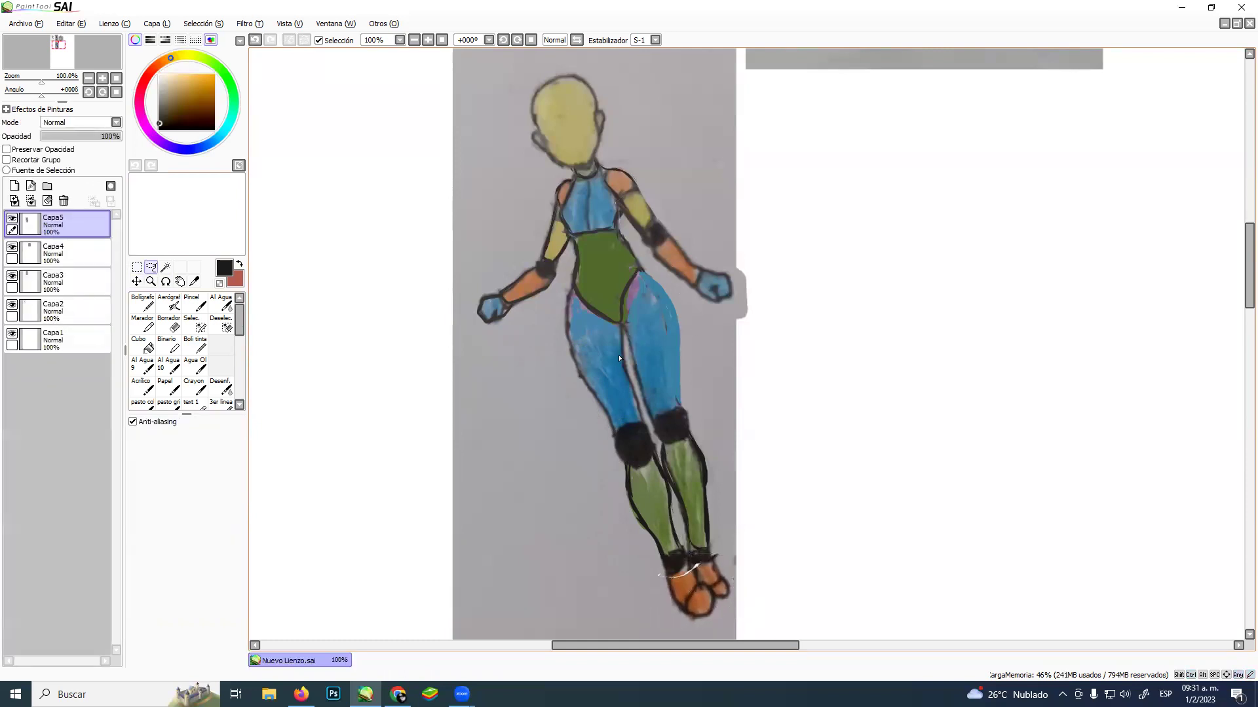
Outline the outer thigh on the picture's right in near-black from hip to knee and show the whole reference sheet
left_click(195, 345)
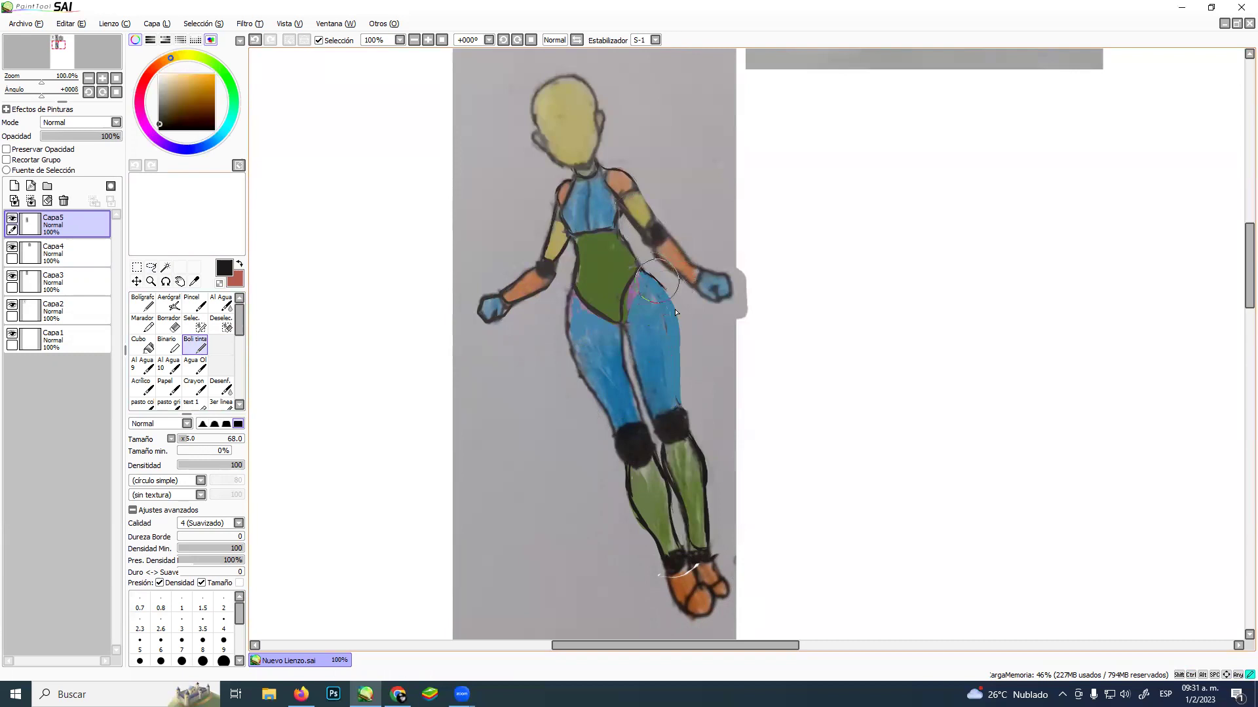
mouse_move(677, 323)
left_mouse_down()
mouse_move(681, 391)
mouse_move(699, 433)
left_mouse_up()
left_click(151, 281)
left_click(652, 285, "alt")
left_click(712, 252, "alt")
left_click_drag(712, 251, 590, 424)
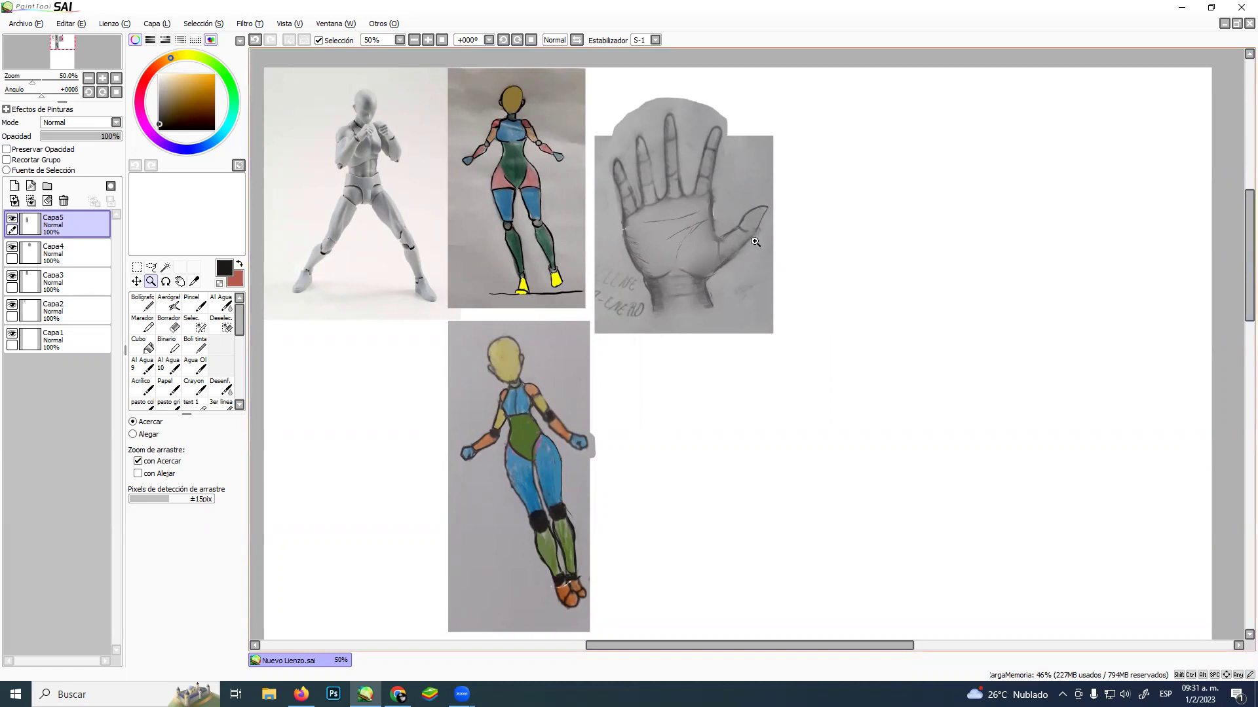
Capture the shaded foot drawing from the other window, paste it on a new layer and place it below the hand drawing
key("alt+Tab")
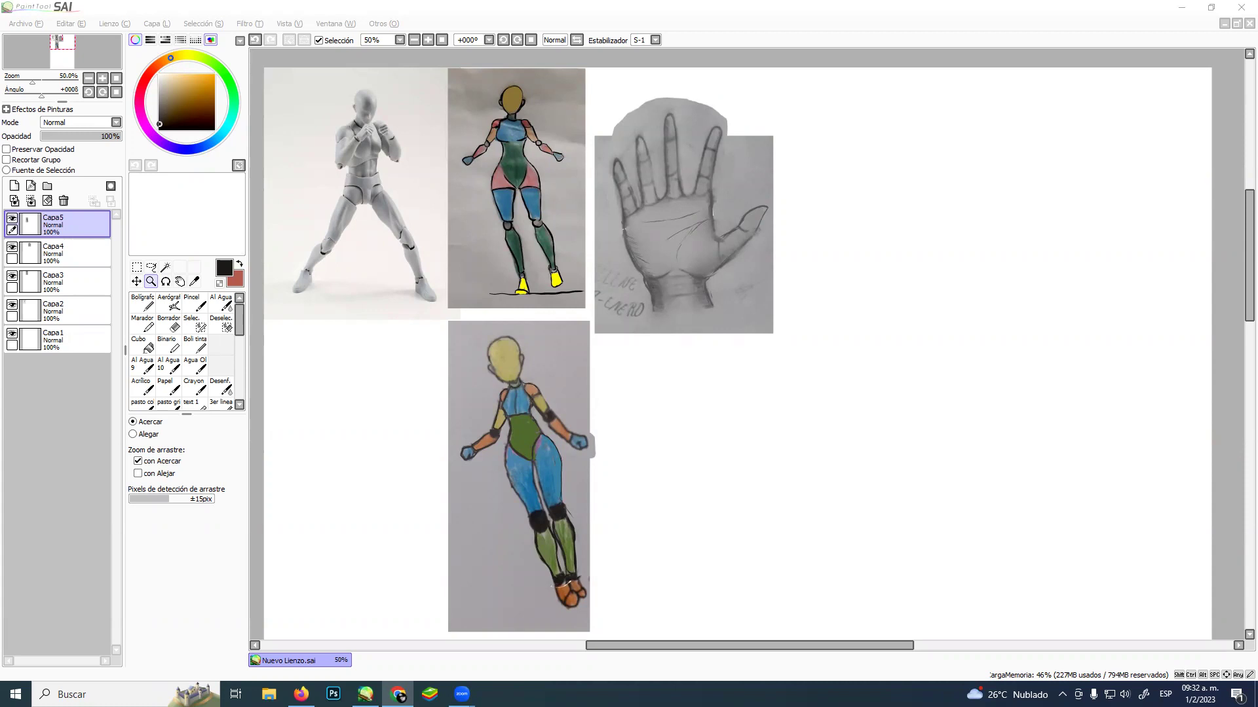
key("super+shift+s")
key("Escape")
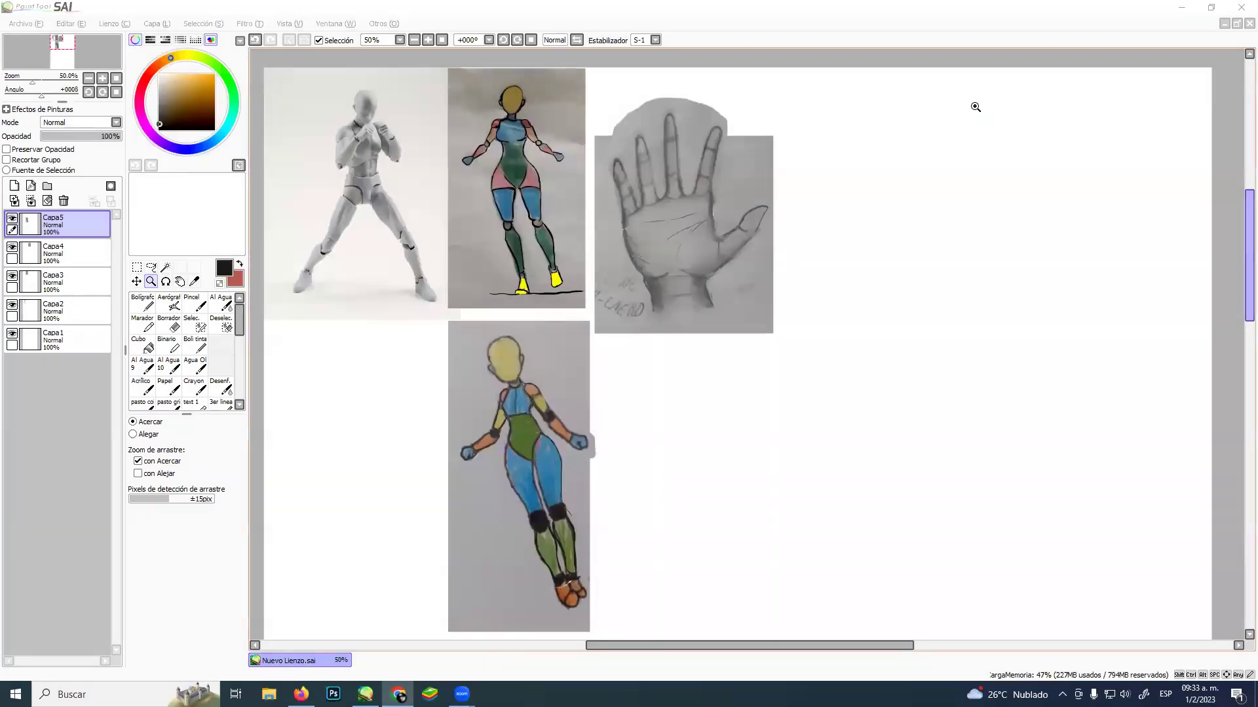
left_click(1033, 28)
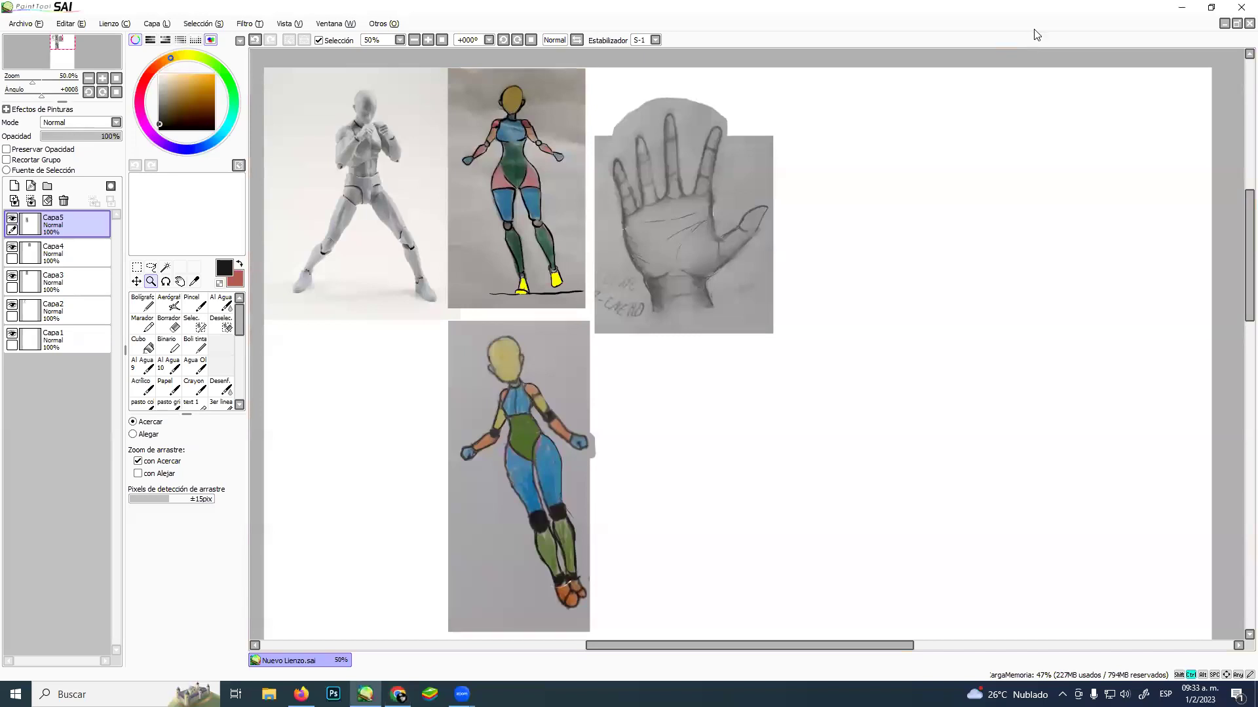
key("ctrl+v")
key("ctrl+t")
left_click_drag(349, 104, 691, 384)
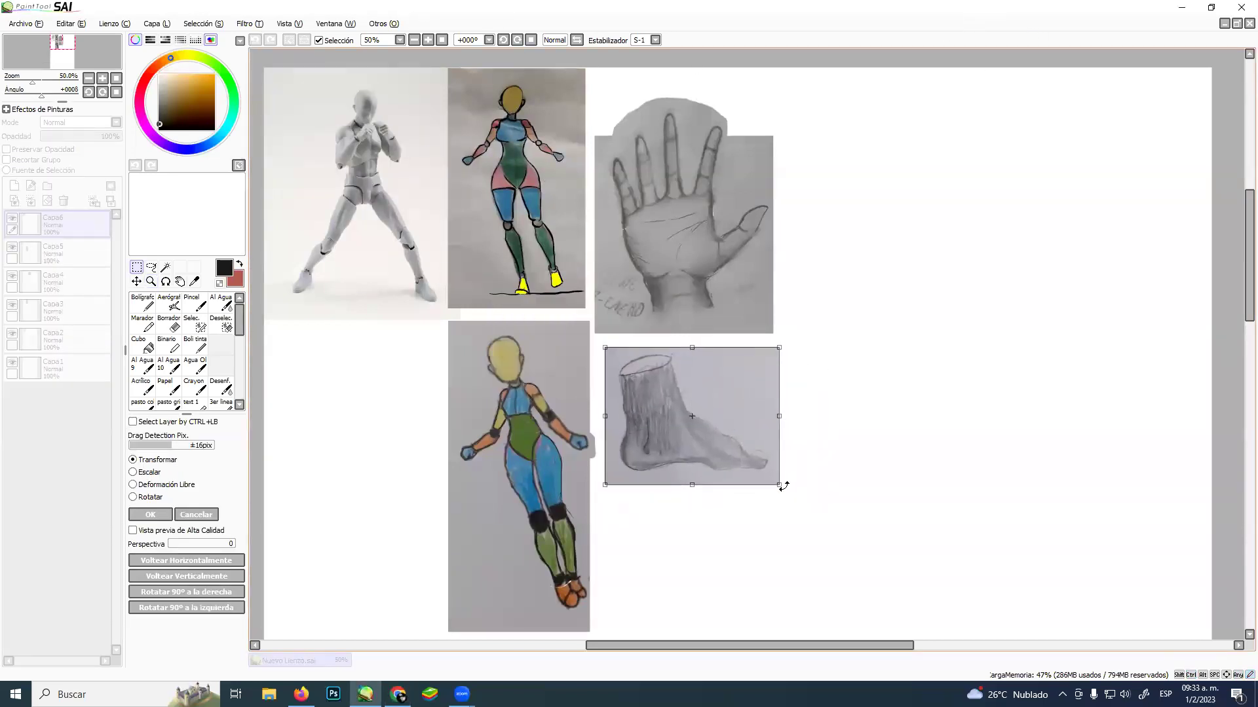
Enlarge the pasted foot drawing to fill the space beside the second figure and apply the transform
left_click_drag(779, 484, 938, 610)
left_click_drag(818, 539, 857, 567)
left_click_drag(926, 610, 909, 597)
left_click_drag(819, 531, 826, 533)
key("Return")
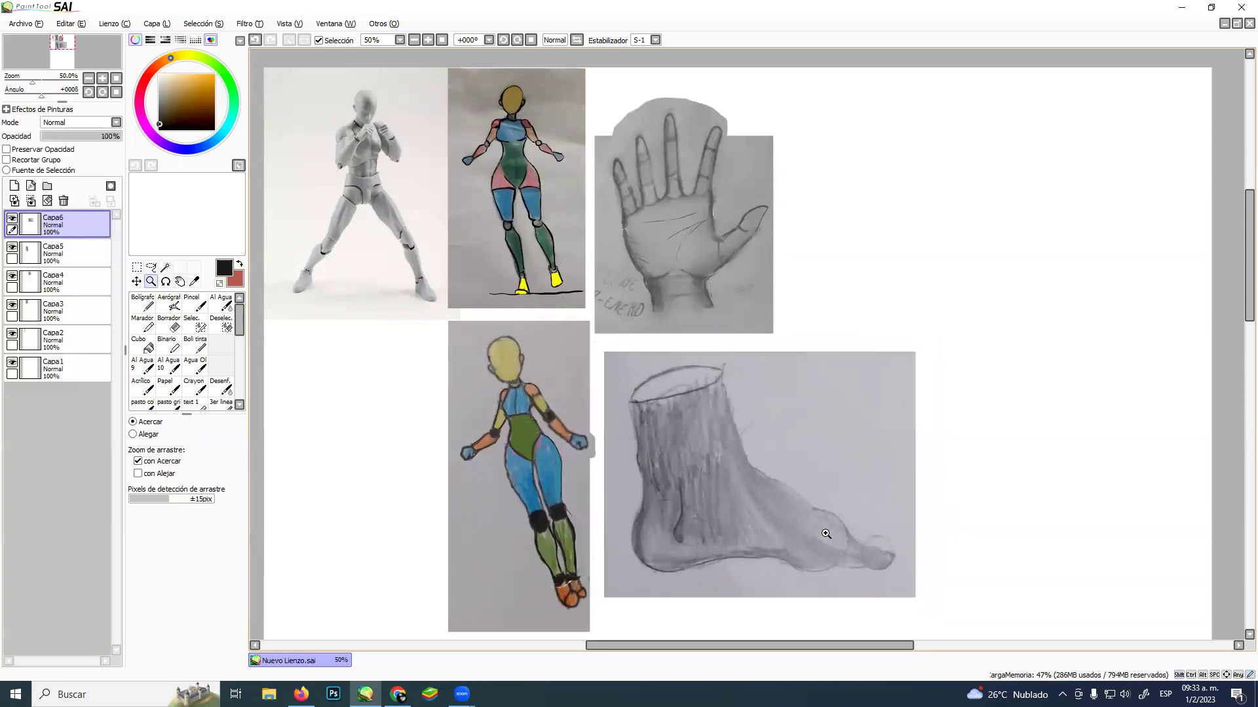
Outline the back of the ankle and the heel of the foot drawing in black, drawing the heel slightly smaller
left_click(151, 281)
left_click(648, 464)
left_click_drag(730, 450, 735, 358)
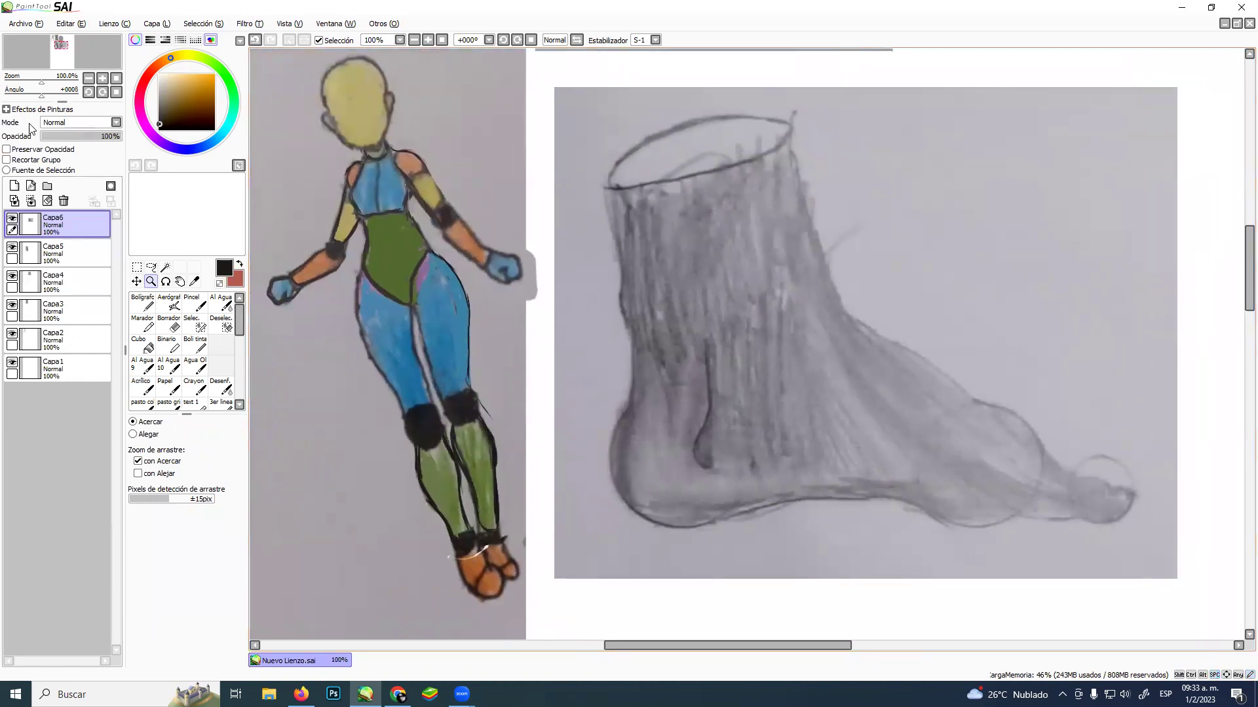
left_click(160, 130)
left_click(195, 344)
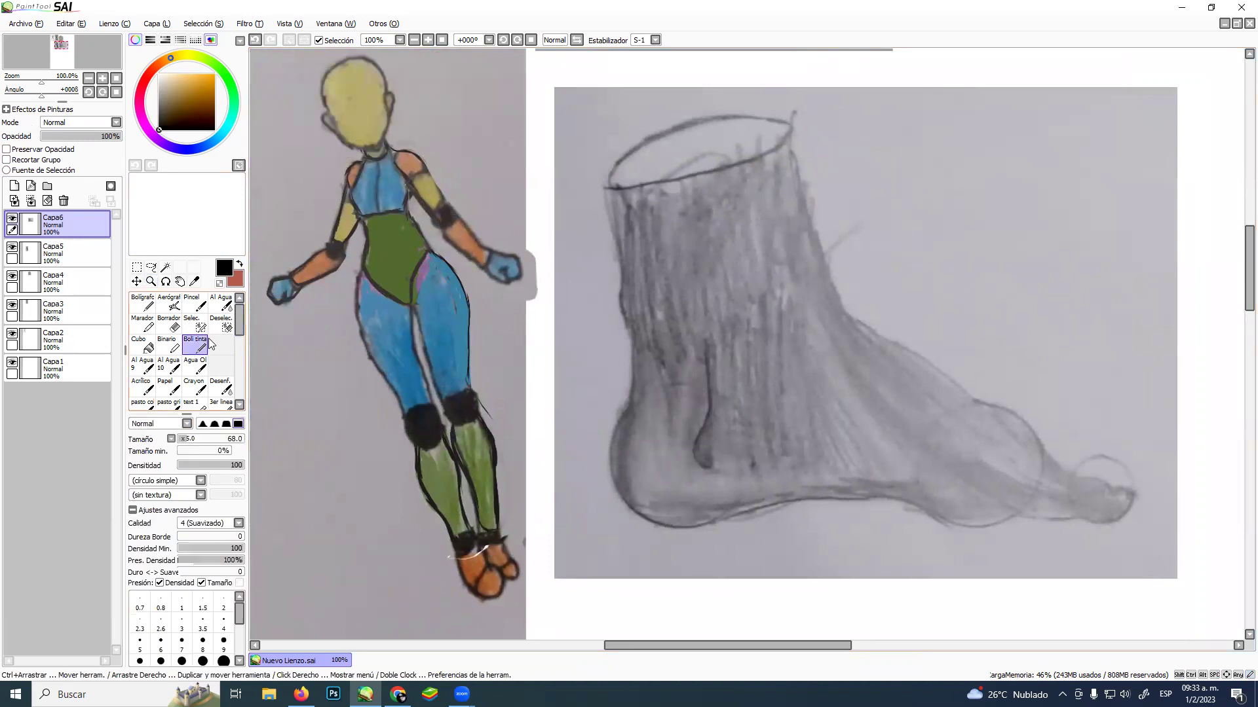
mouse_move(613, 187)
left_mouse_down()
mouse_move(617, 307)
mouse_move(685, 385)
mouse_move(634, 352)
mouse_move(635, 394)
mouse_move(632, 338)
mouse_move(624, 442)
mouse_move(637, 492)
mouse_move(673, 517)
mouse_move(812, 499)
left_mouse_up()
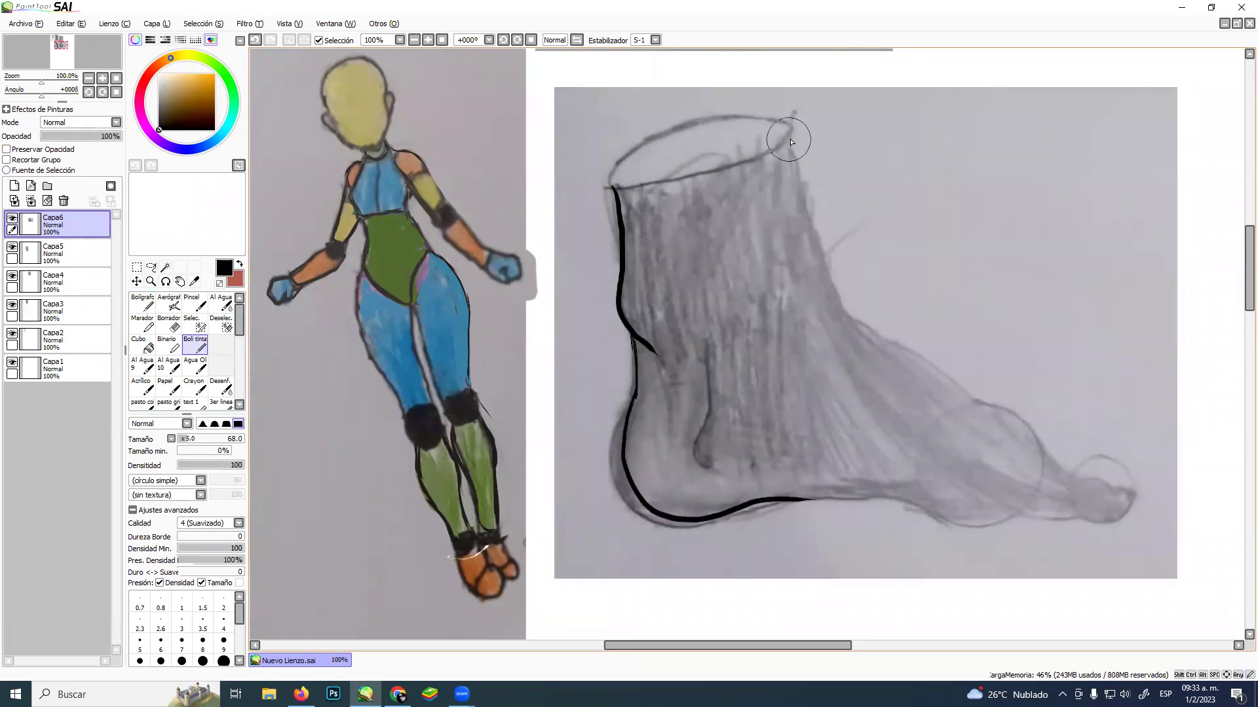
Outline the front of the ankle, the instep, the big toe with its nail and the sole in black
mouse_move(791, 131)
left_mouse_down()
mouse_move(809, 241)
mouse_move(839, 288)
mouse_move(1009, 412)
left_mouse_up()
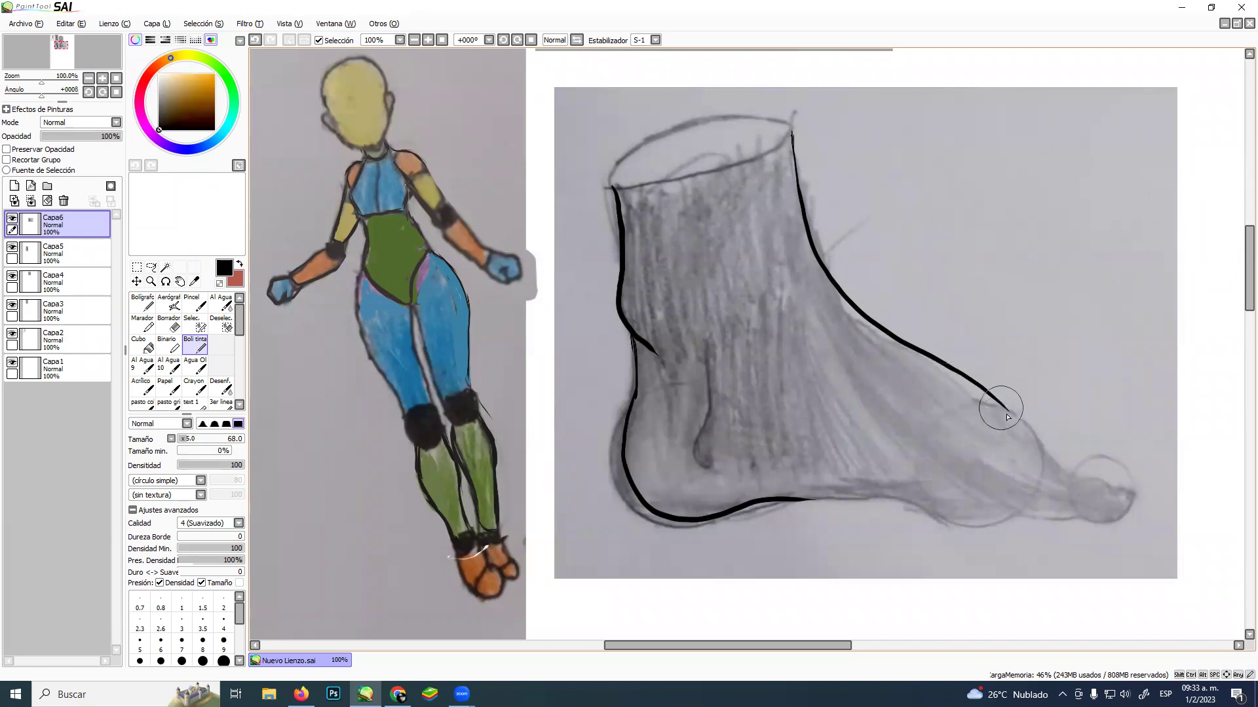
mouse_move(1007, 410)
left_mouse_down()
mouse_move(1058, 457)
mouse_move(1050, 450)
mouse_move(1144, 471)
mouse_move(1132, 501)
left_mouse_up()
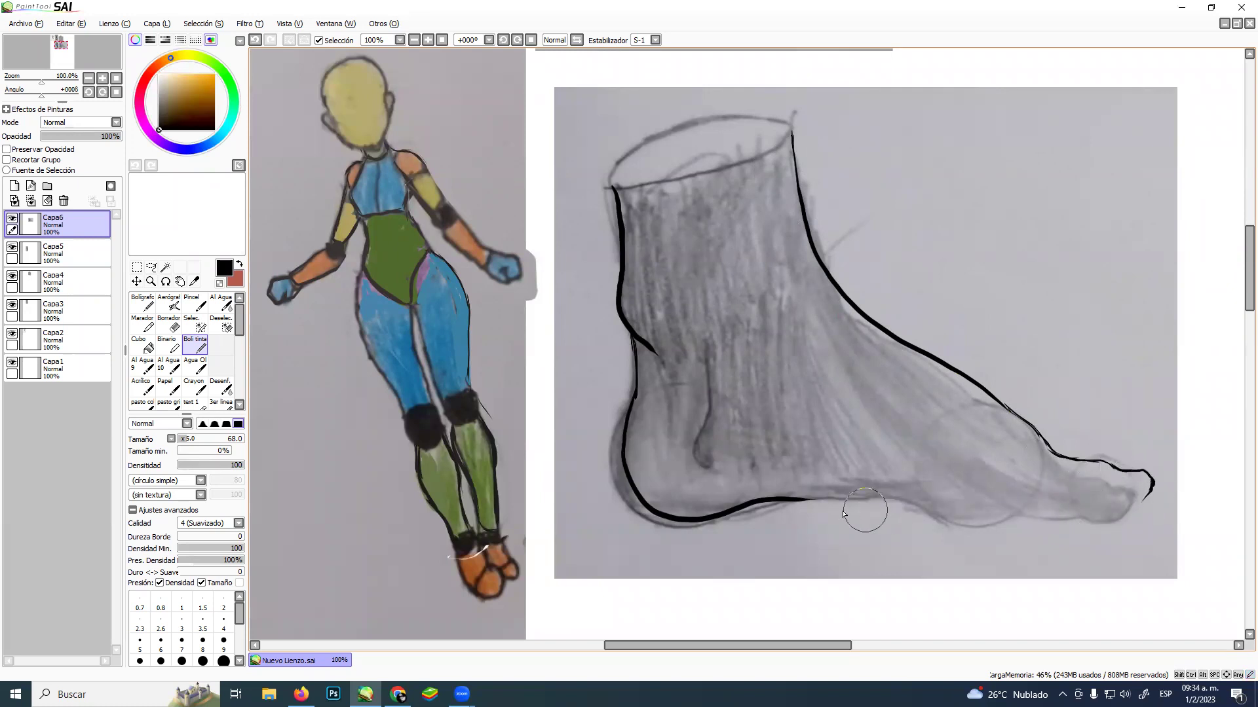
mouse_move(808, 496)
left_mouse_down()
mouse_move(851, 496)
mouse_move(798, 498)
mouse_move(859, 498)
mouse_move(839, 500)
mouse_move(976, 527)
mouse_move(1055, 505)
mouse_move(1067, 510)
mouse_move(1039, 512)
mouse_move(1128, 505)
mouse_move(1120, 514)
mouse_move(1141, 498)
mouse_move(1112, 465)
mouse_move(1143, 478)
left_mouse_up()
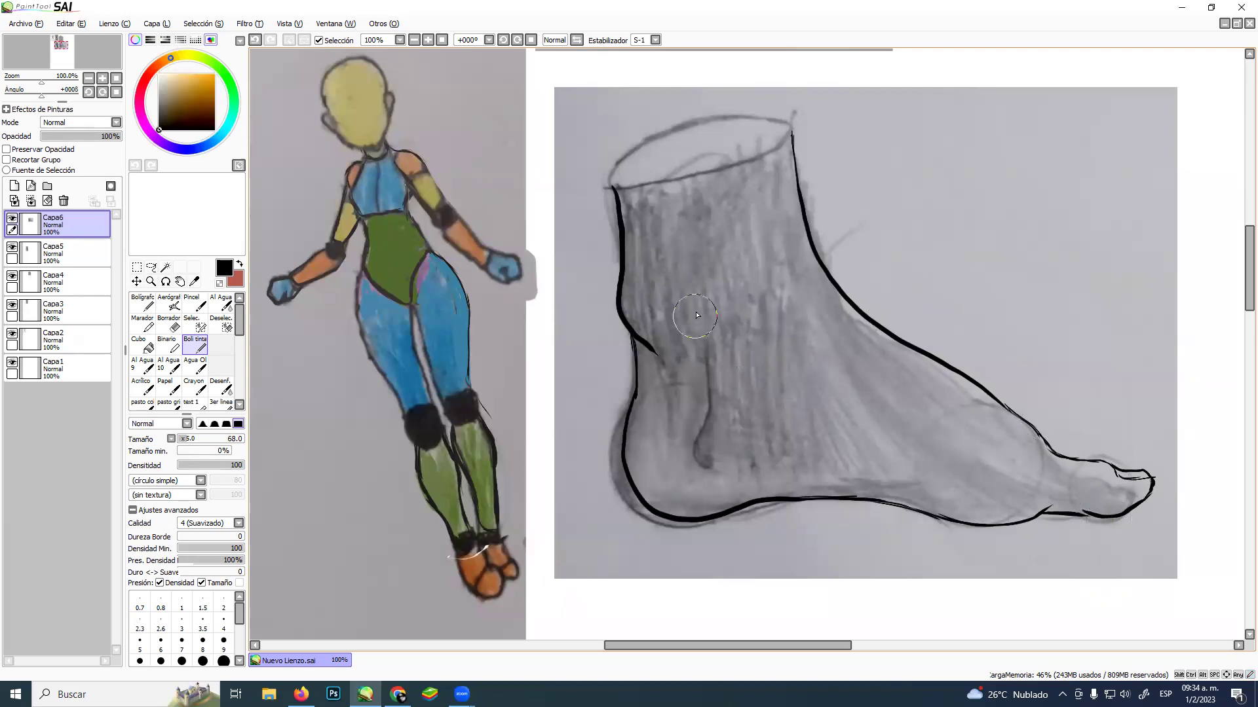
Draw the ankle bone as a curved black line higher on the foot and show all the drawings together
left_click_drag(696, 290, 689, 380)
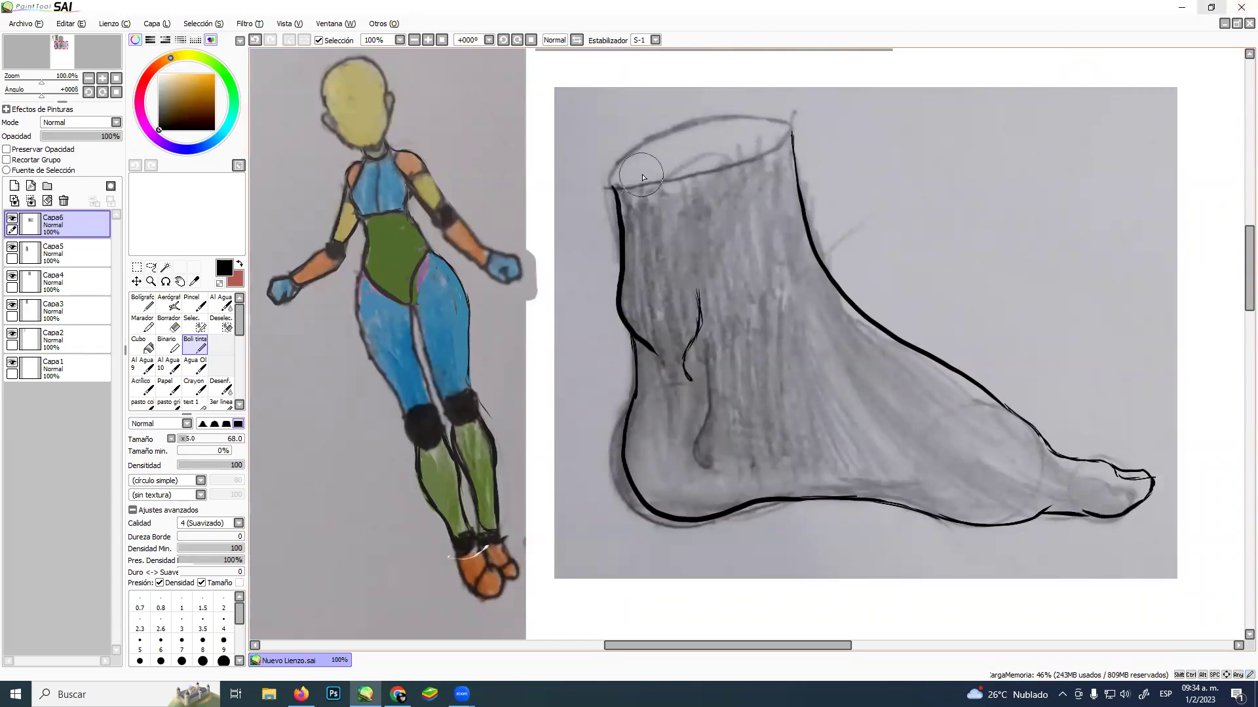
left_click(151, 281)
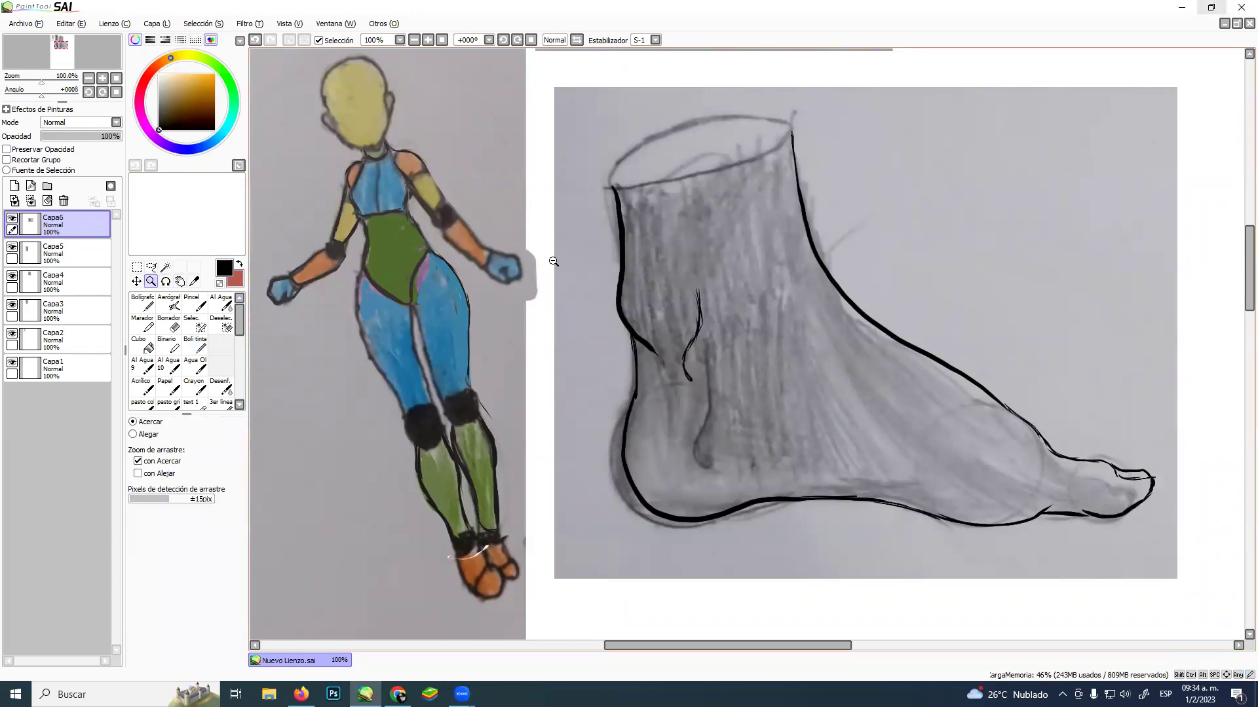
scroll(553, 262, "down", 3)
left_click_drag(815, 316, 699, 387)
left_click(543, 301)
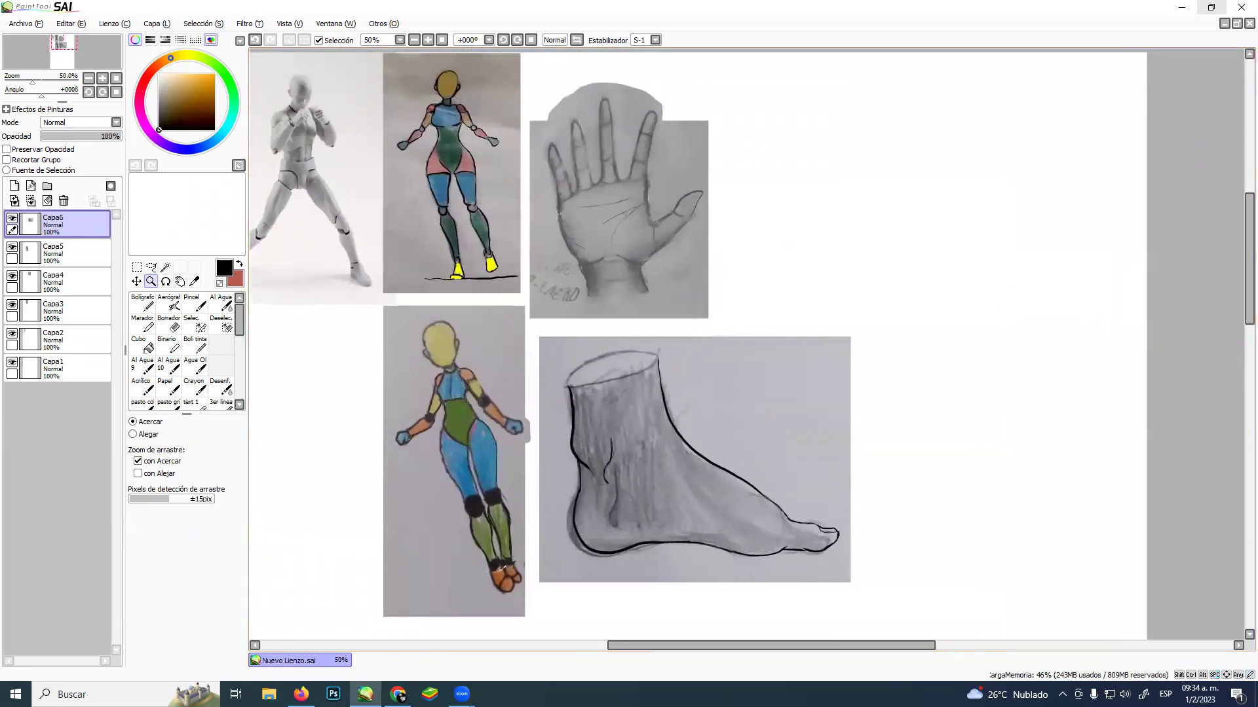
Capture the pink-background figure drawing from the other window, paste it beside the hand drawing, enlarge it and apply the transform
key("alt+Tab")
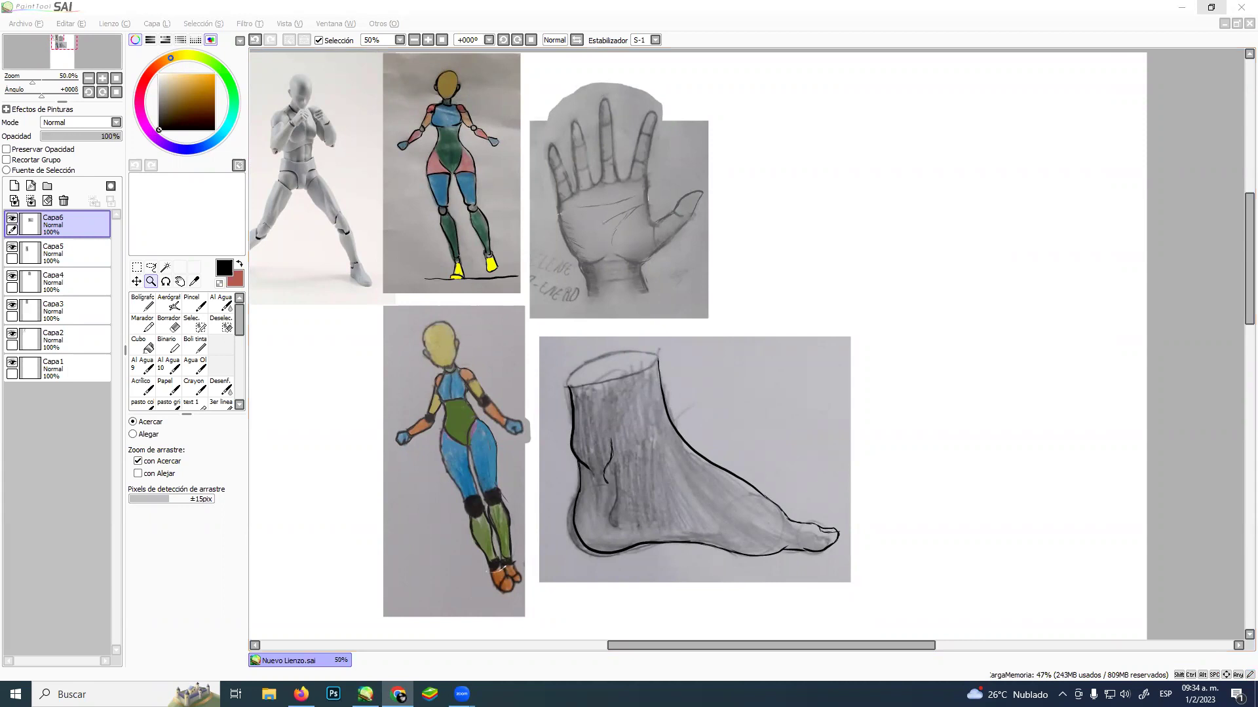
key("super+shift+s")
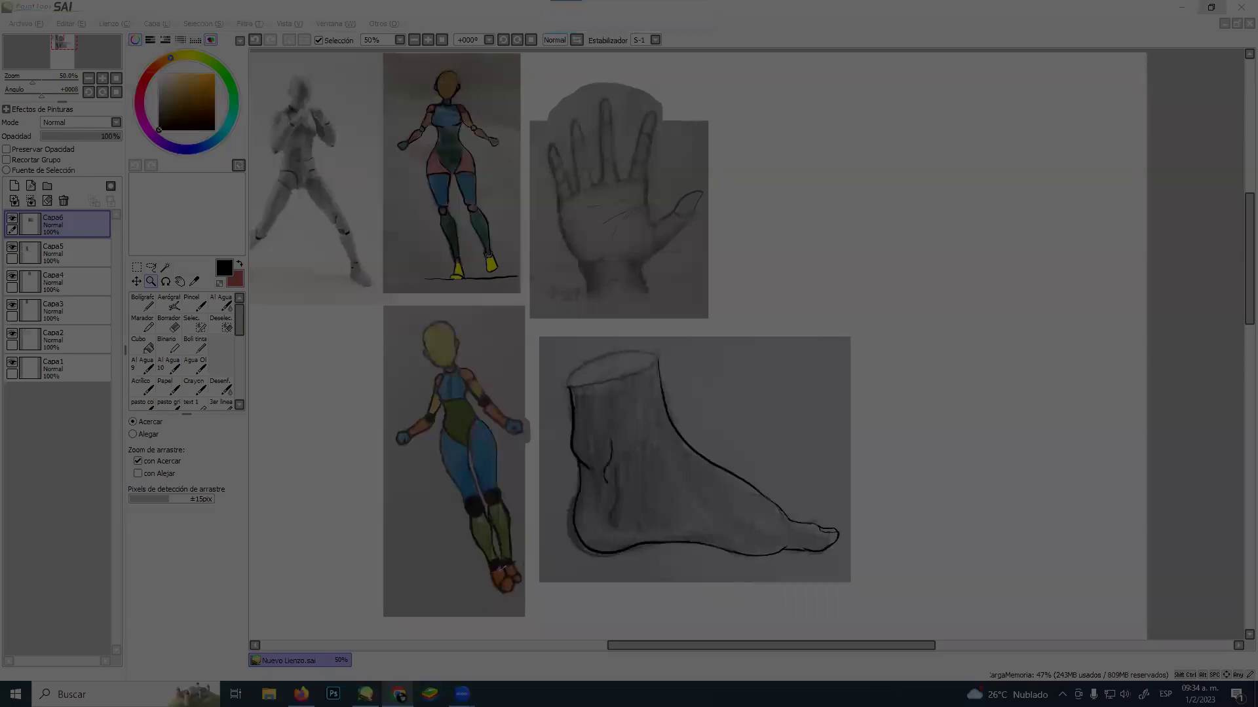
key("ctrl+v")
key("ctrl+t")
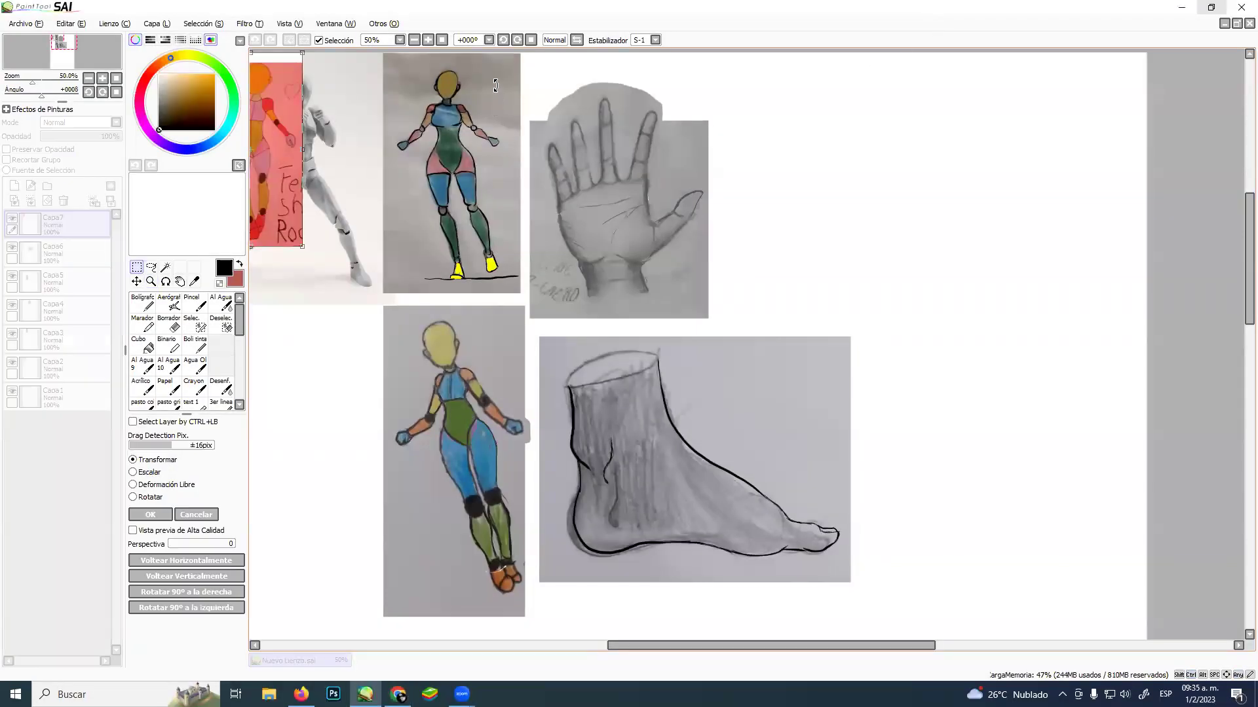
left_click_drag(277, 112, 803, 116)
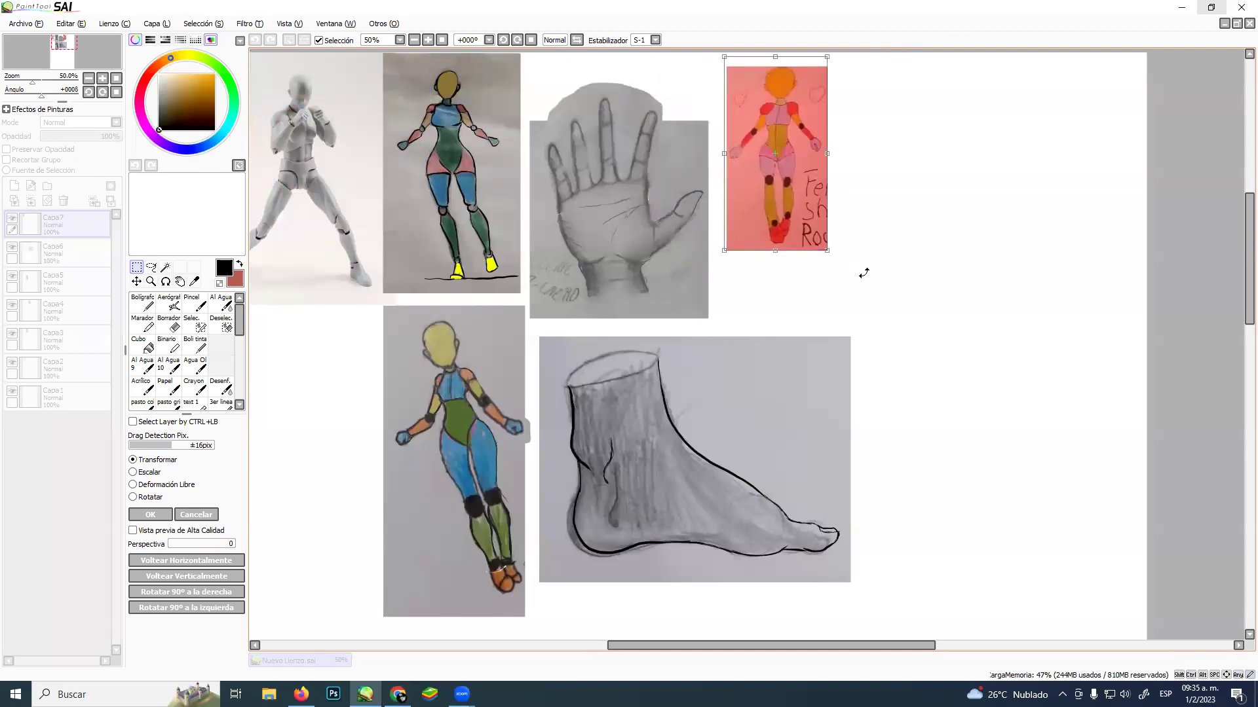
left_click_drag(826, 249, 925, 420)
key("Return")
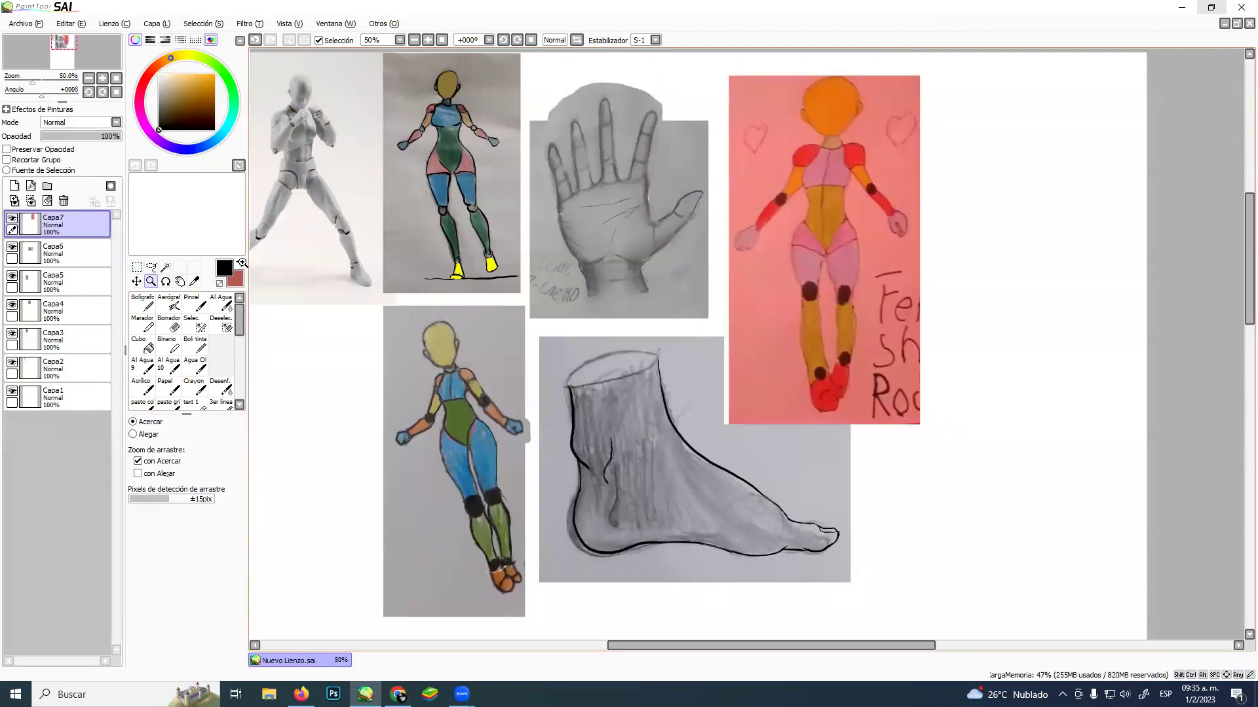
Paint over the pasted figure's ears with the ink pen in the pink sampled from the drawing's background
left_click(830, 293)
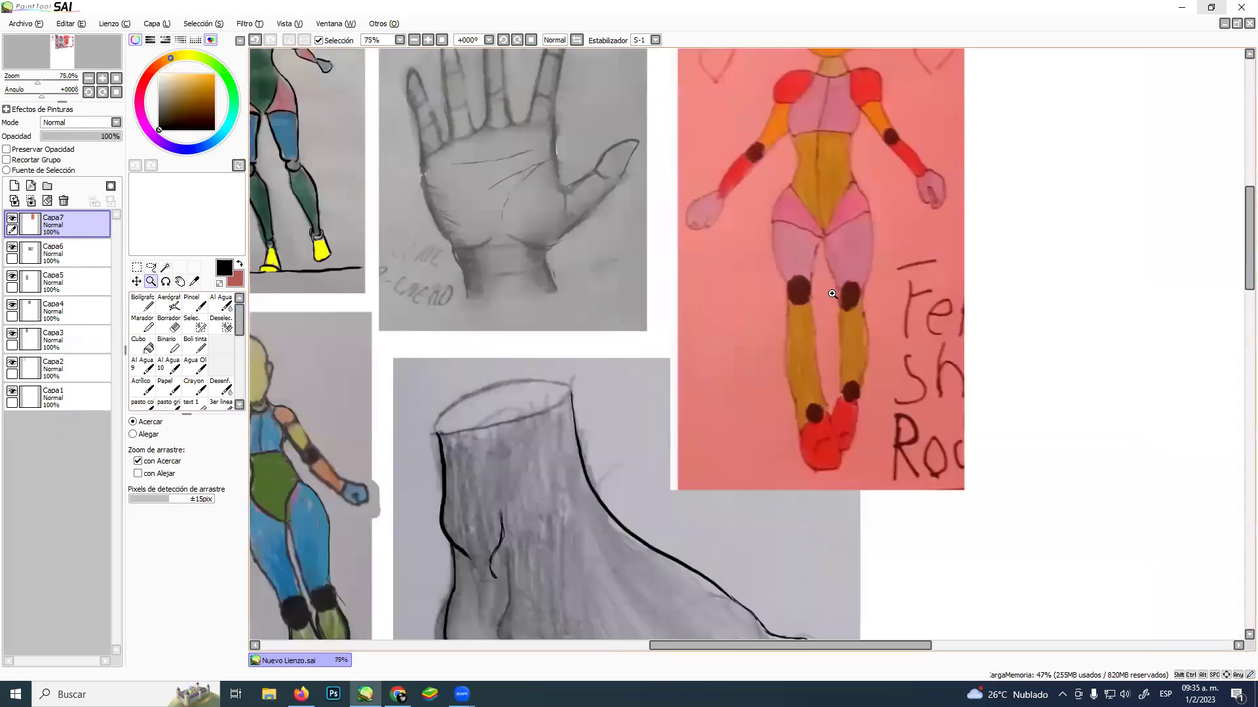
left_click_drag(831, 293, 654, 384)
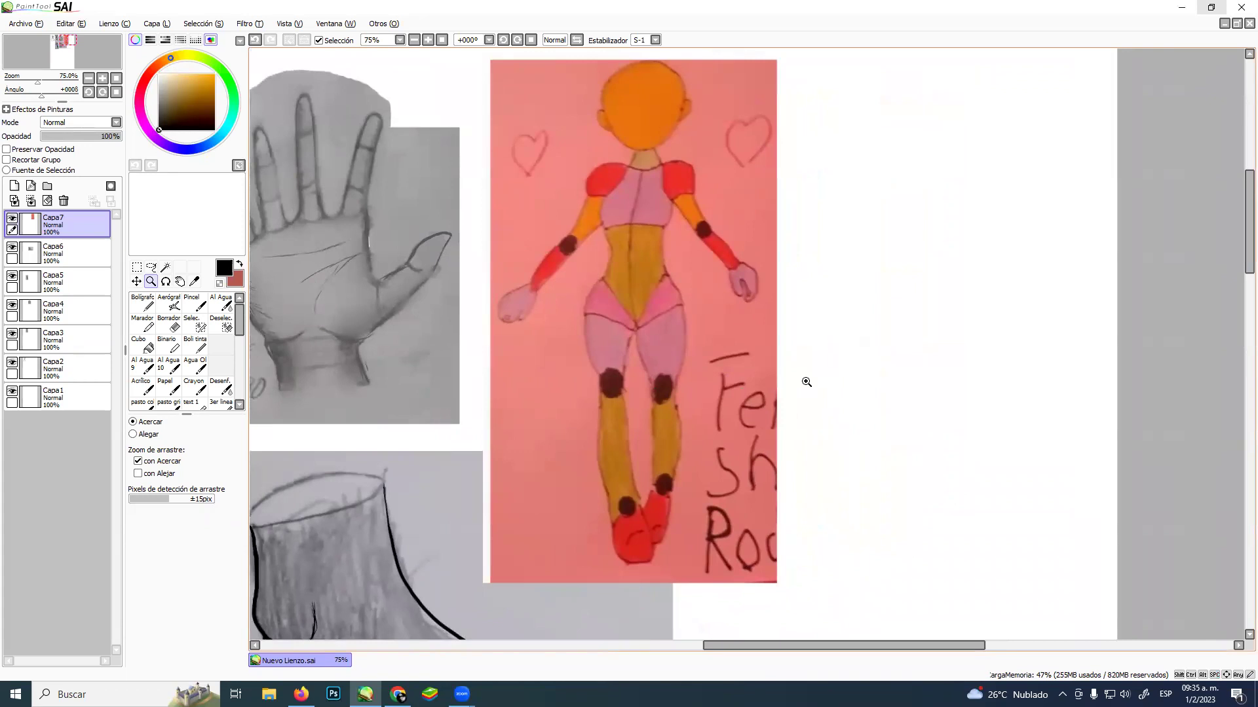
left_click(196, 344)
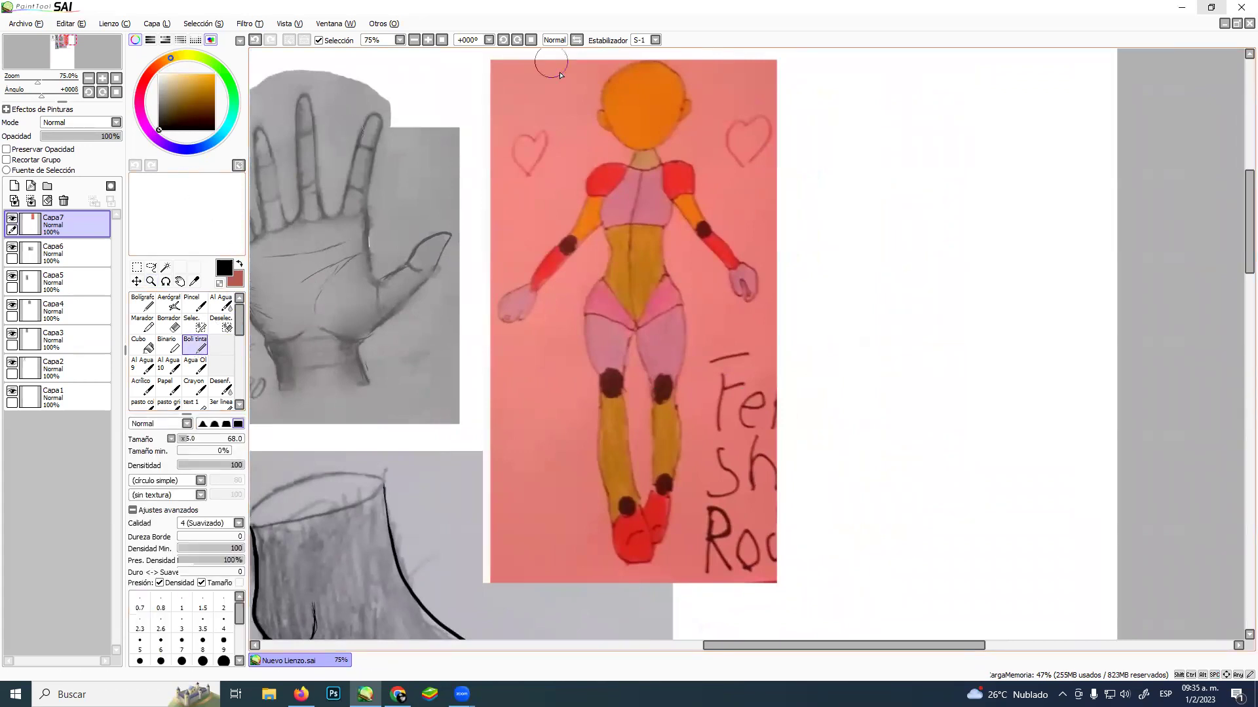
left_click(589, 84, "alt")
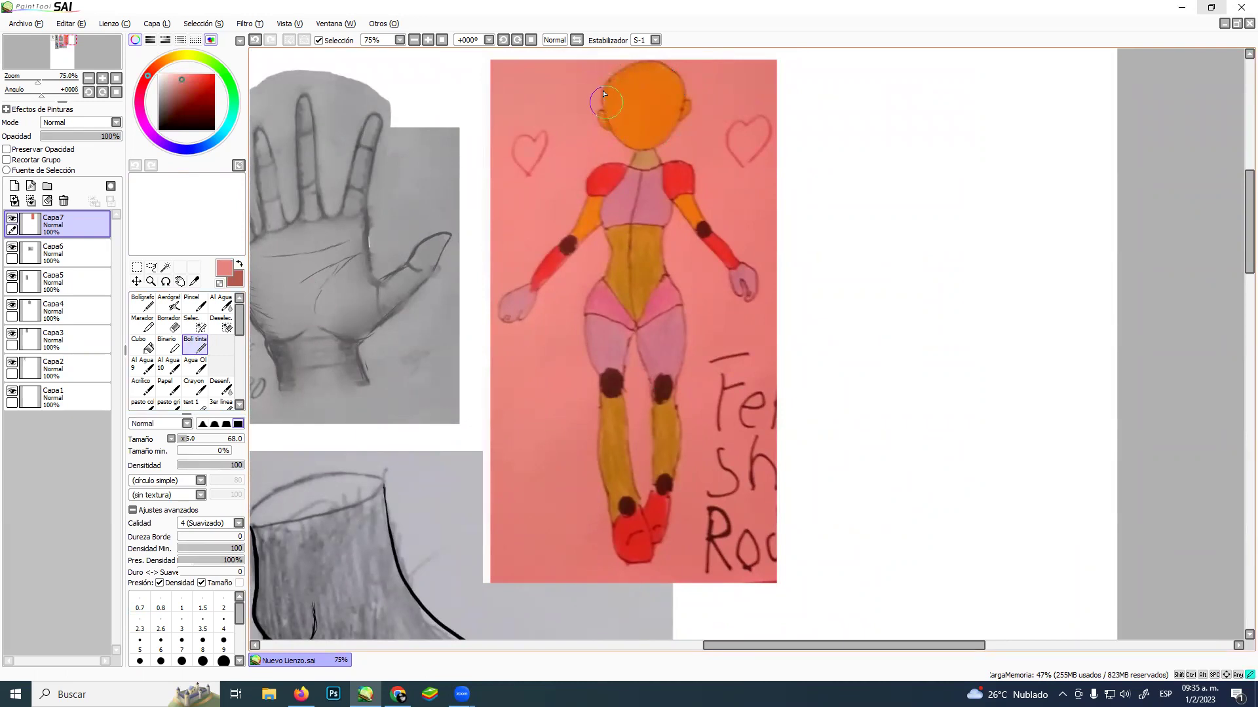
mouse_move(602, 89)
left_mouse_down()
mouse_move(606, 137)
mouse_move(593, 115)
mouse_move(618, 142)
mouse_move(600, 110)
left_mouse_up()
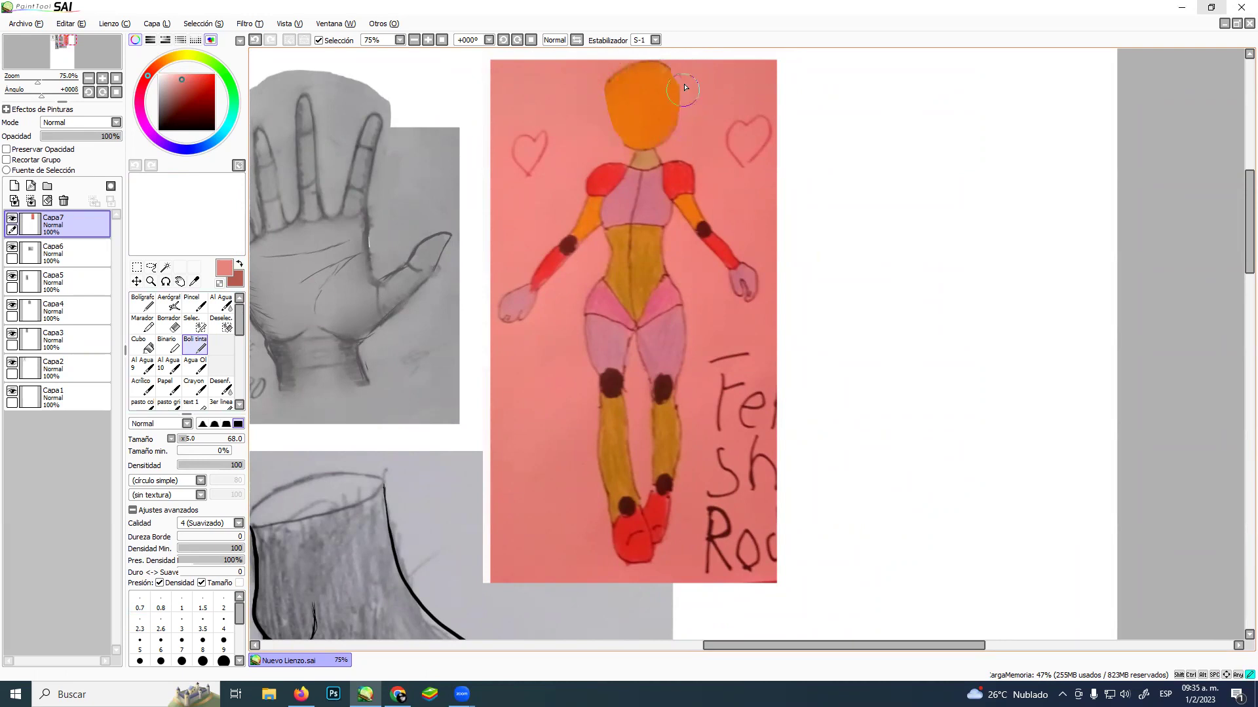
Outline the figure's head, lower-set ears, neck and chest in black, undoing unwanted strokes
left_click(158, 130)
left_click_drag(620, 71, 611, 84)
left_click_drag(637, 150, 666, 132)
mouse_move(622, 72)
left_mouse_down()
mouse_move(664, 66)
mouse_move(647, 61)
mouse_move(679, 98)
mouse_move(671, 80)
mouse_move(661, 141)
left_mouse_up()
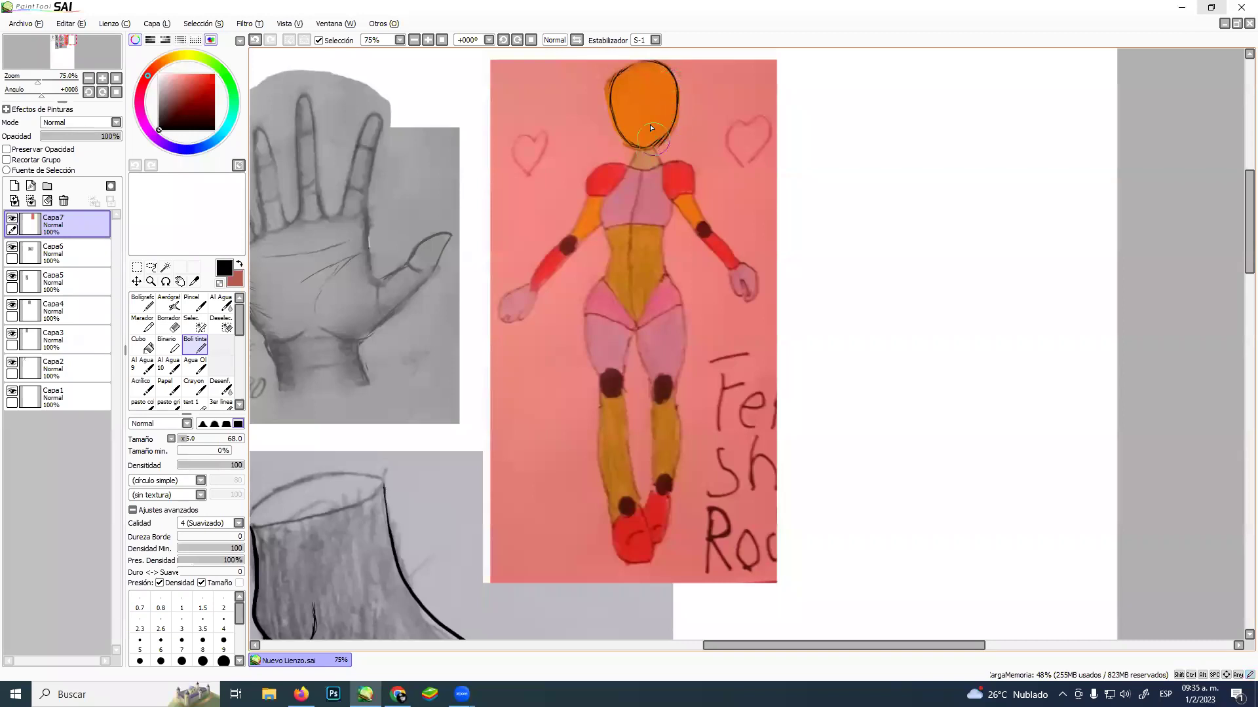
key("ctrl+z")
mouse_move(607, 112)
left_mouse_down()
mouse_move(621, 141)
mouse_move(680, 138)
left_mouse_up()
key("ctrl+z")
left_click_drag(630, 151, 662, 162)
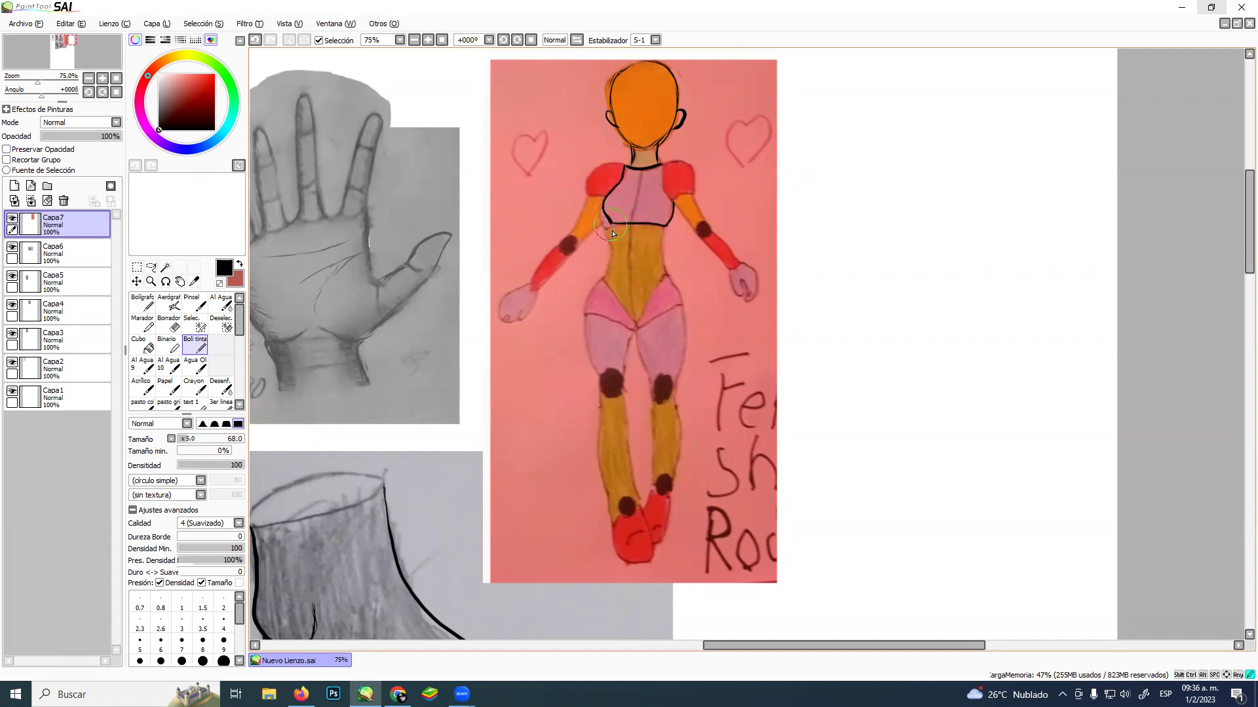
Outline the waist and the pointed abdomen in black and fill the abdomen's edge with its sampled ochre
left_click_drag(613, 244, 612, 273)
left_click_drag(667, 228, 678, 277)
left_click_drag(678, 278, 647, 317)
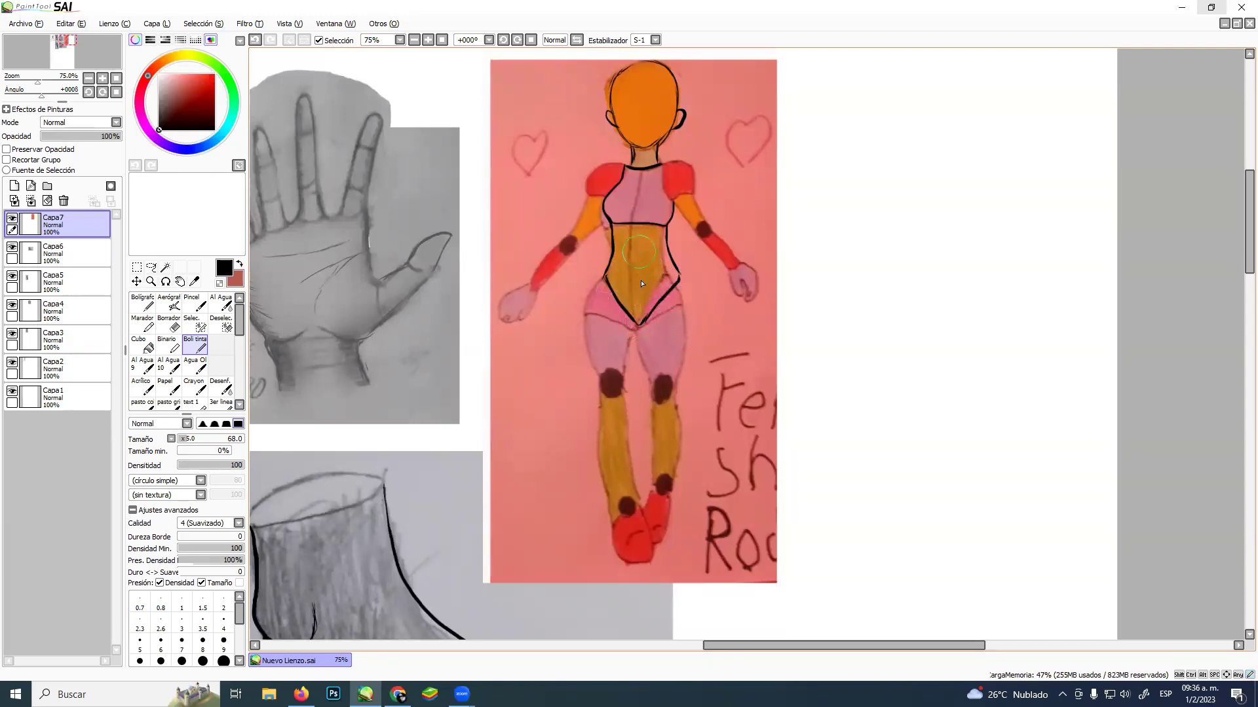
left_click(648, 278, "alt")
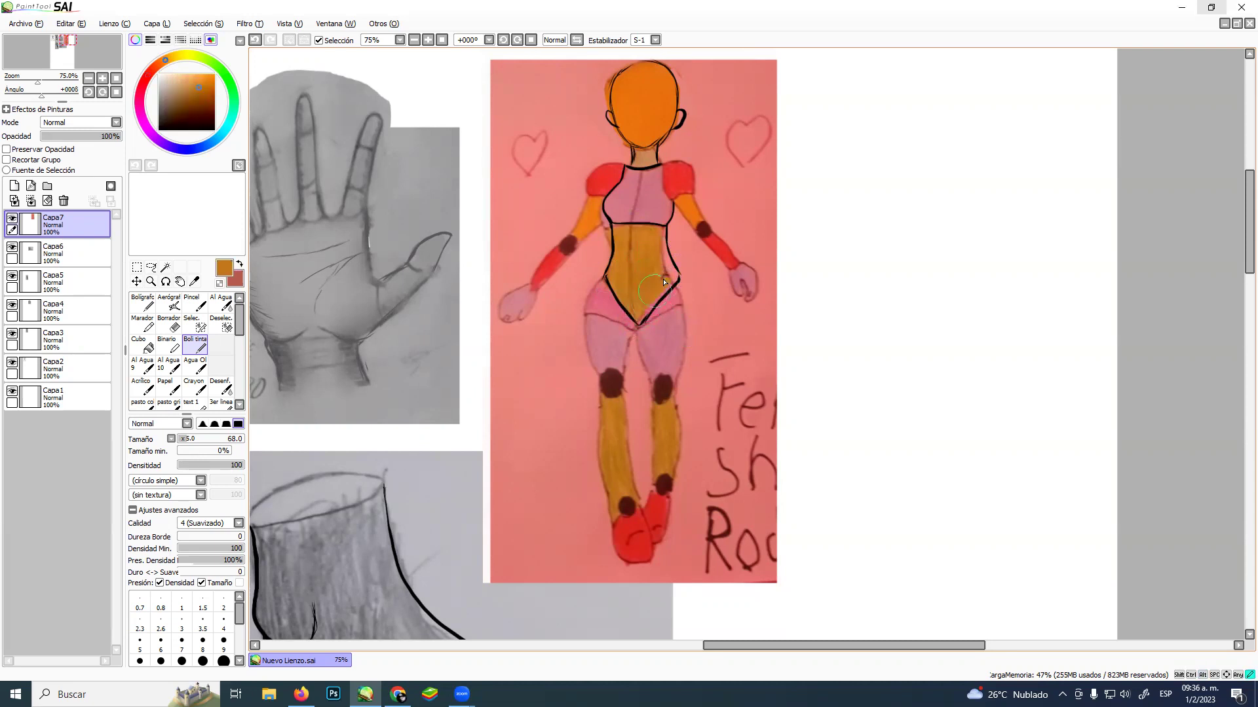
left_click_drag(664, 272, 672, 278)
Outline the left-hand hip and outer thigh in the dark brown sampled from the knee joint
left_click(656, 381, "alt")
mouse_move(592, 290)
left_mouse_down()
mouse_move(591, 321)
mouse_move(602, 278)
left_mouse_up()
mouse_move(588, 331)
left_mouse_down()
mouse_move(594, 303)
mouse_move(595, 370)
left_mouse_up()
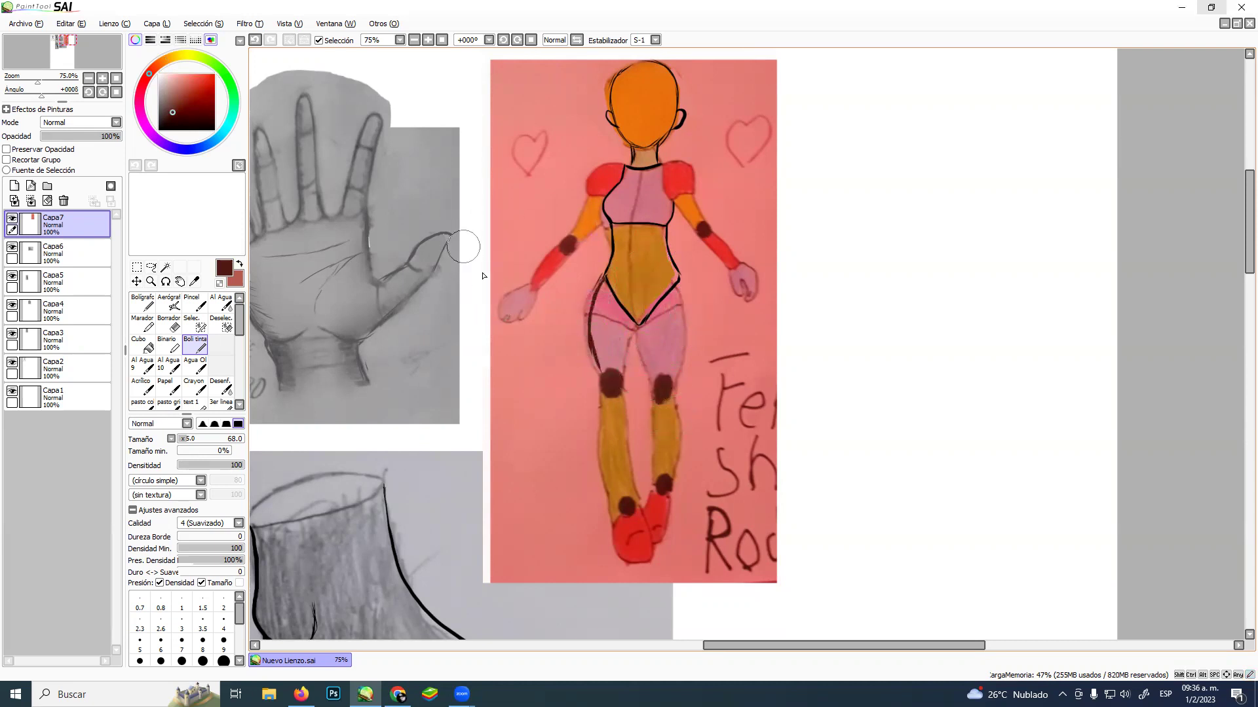
Select the hips and thighs down to the knees freehand, stretch them downward and apply the transform
left_click(151, 268)
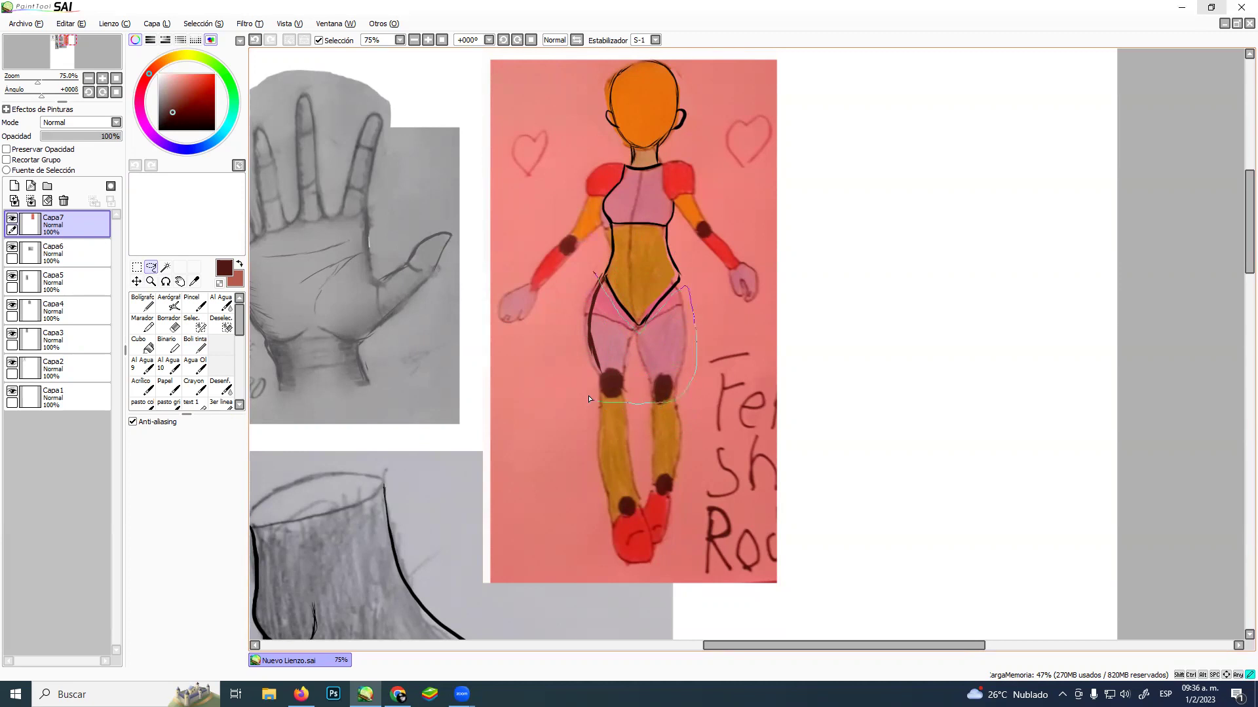
left_click_drag(593, 281, 593, 282)
key("ctrl+t")
left_click_drag(639, 403, 642, 435)
left_click_drag(655, 387, 657, 383)
left_click_drag(642, 433, 640, 439)
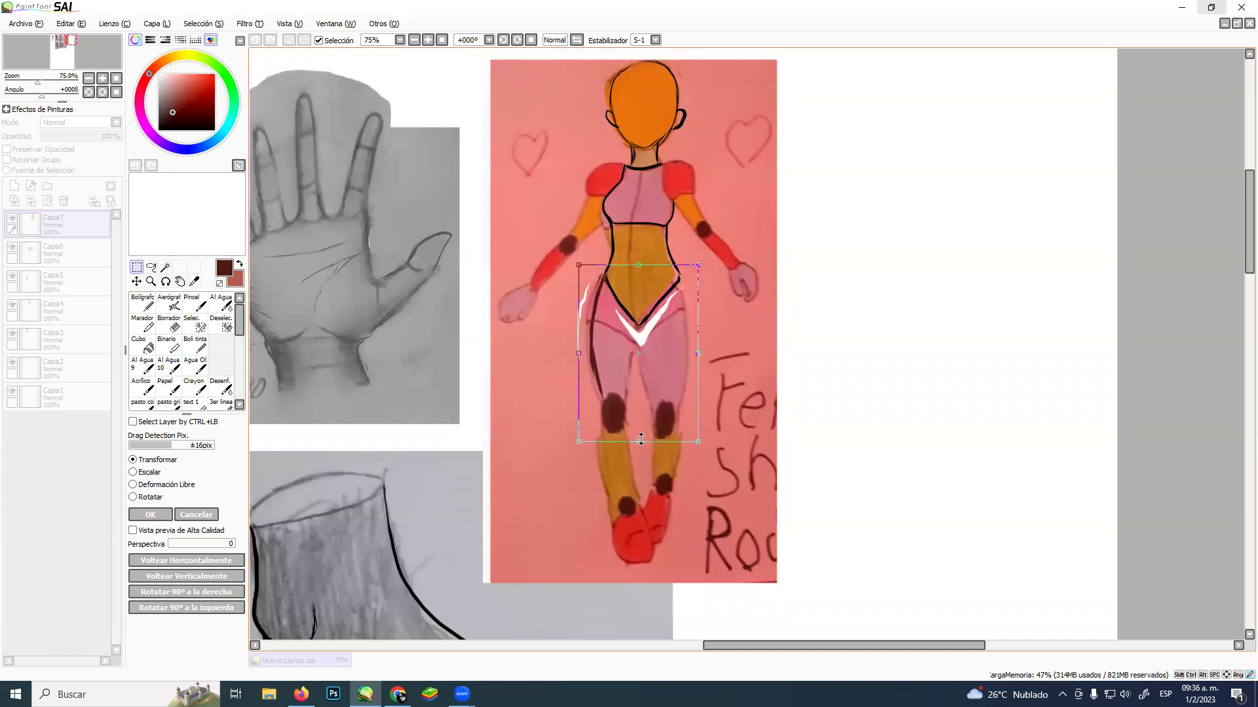
key("Return")
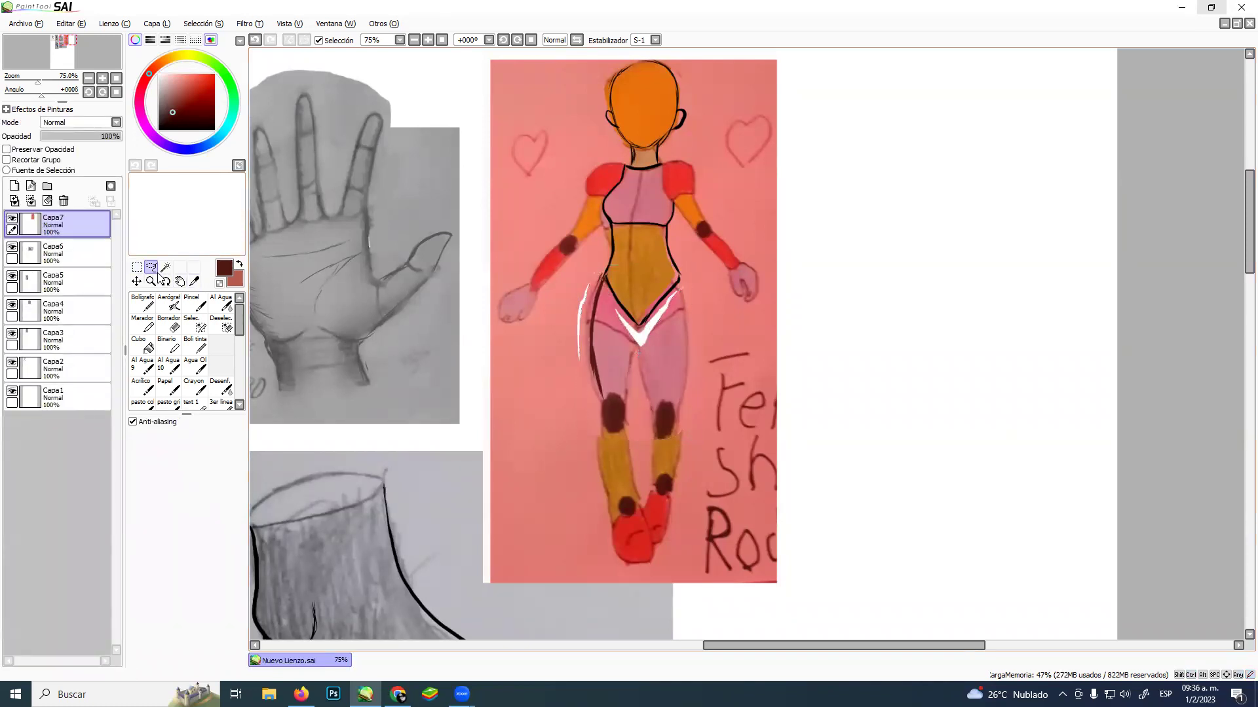
Cover the white gaps below the abdomen and beside the hip with sampled skin and background pinks
left_click(196, 345)
left_click(629, 350, "alt")
left_click_drag(639, 342, 662, 322)
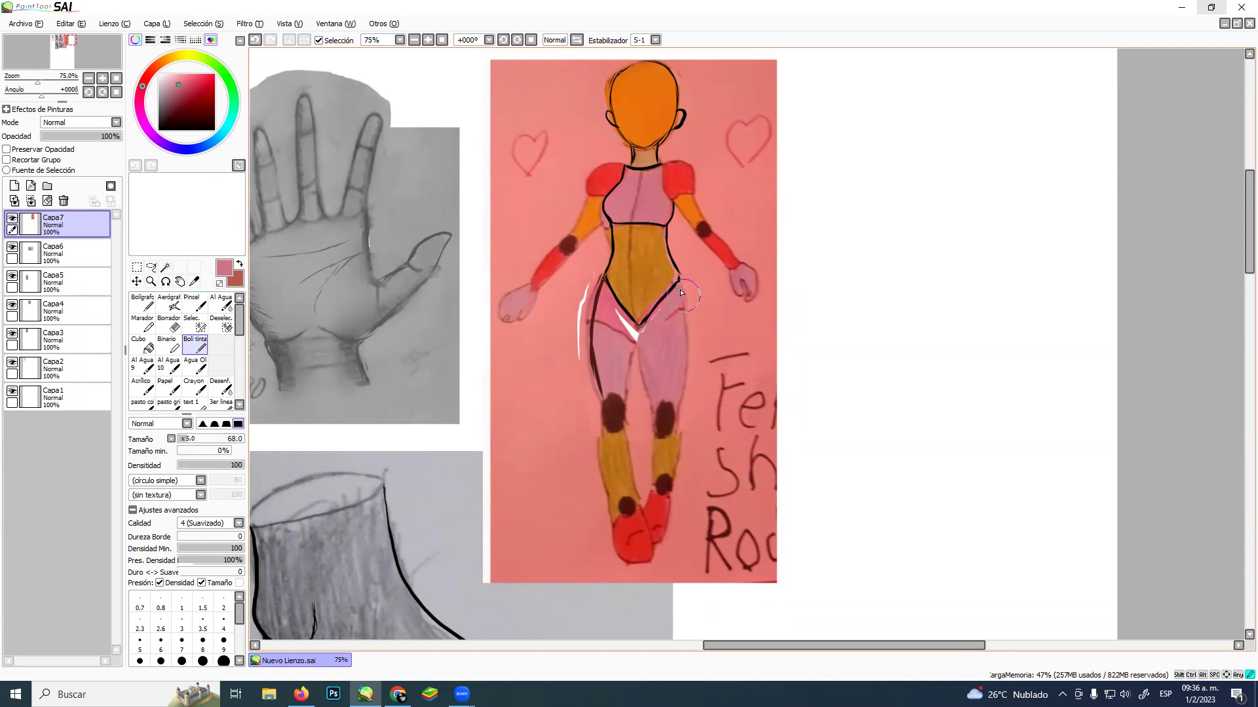
left_click(635, 347, "alt")
left_click_drag(626, 336, 609, 327)
left_click(574, 314, "alt")
mouse_move(585, 279)
left_mouse_down()
mouse_move(579, 363)
mouse_move(583, 295)
mouse_move(580, 305)
left_mouse_up()
Outline the inner and outer edges of both thighs in the dark brown sampled from the knee
left_click(613, 409, "alt")
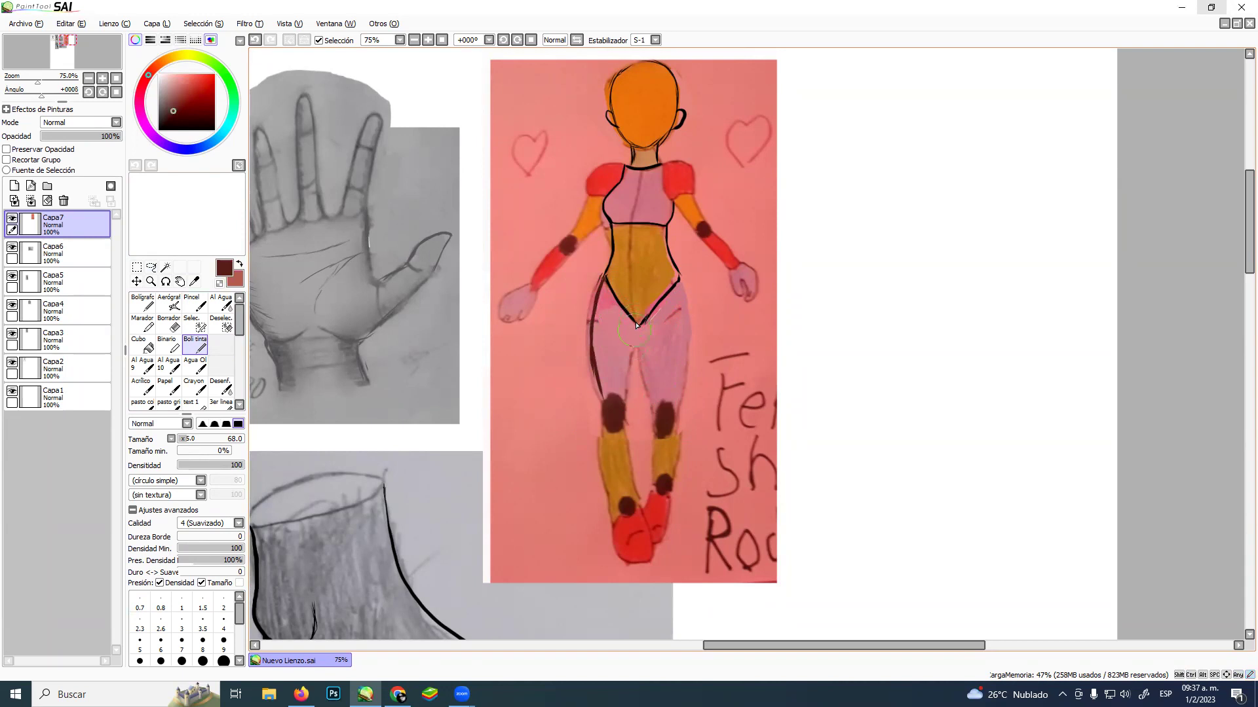
mouse_move(625, 370)
left_mouse_down()
mouse_move(615, 401)
mouse_move(639, 337)
left_mouse_up()
key("ctrl+z")
key("ctrl+z")
key("ctrl+z")
left_click_drag(638, 323, 616, 401)
left_click_drag(647, 370, 650, 392)
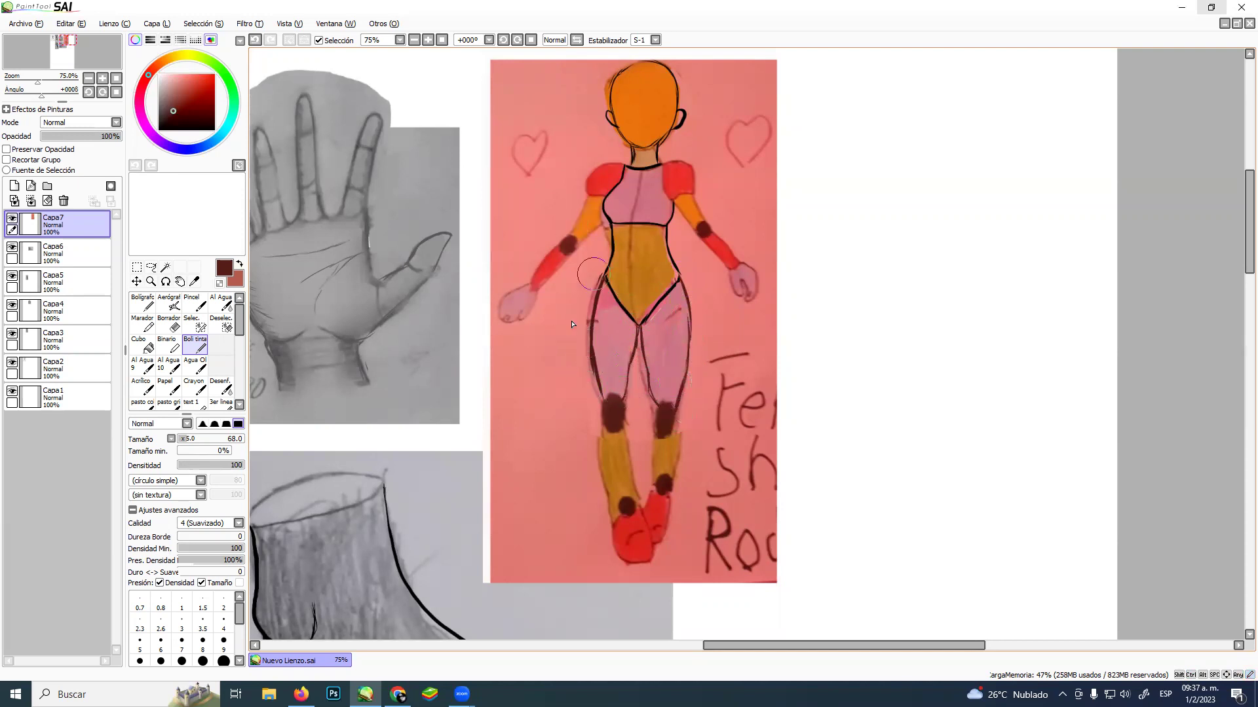
Select the left-hand lower leg and foot freehand, stretch them downward and apply the transform
left_click(151, 267)
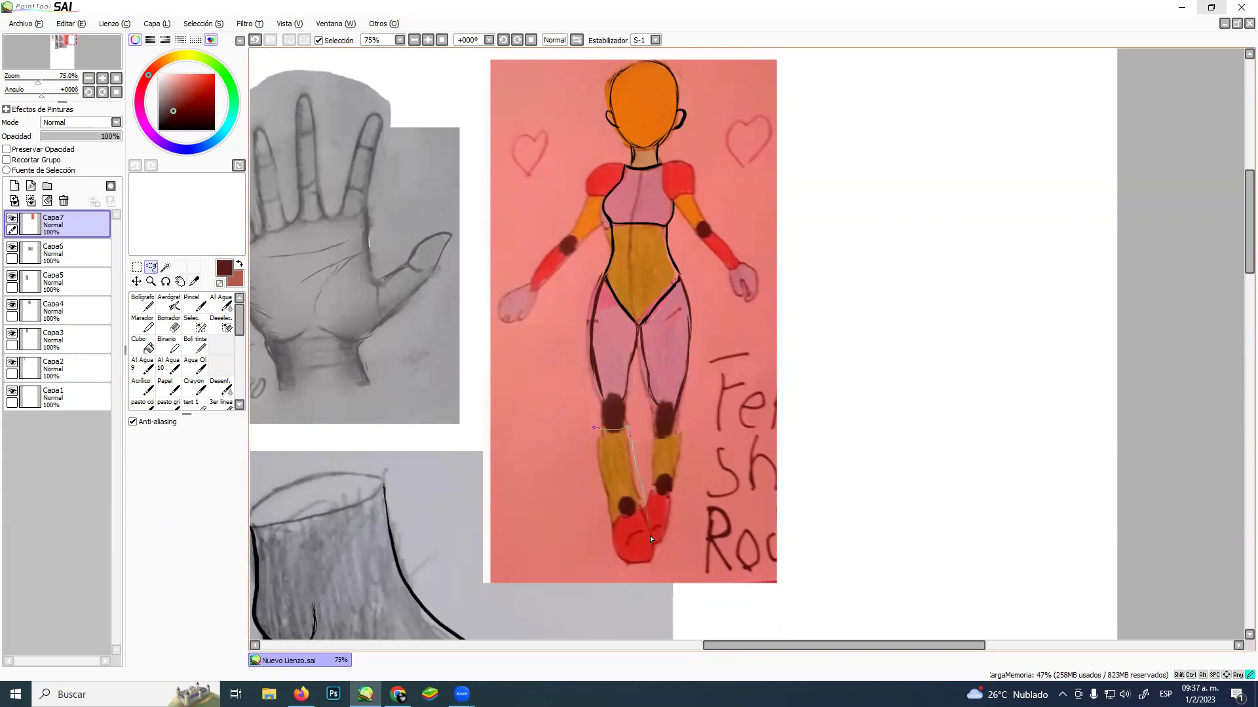
left_click_drag(590, 454, 593, 430)
key("ctrl+t")
left_click_drag(622, 569, 623, 613)
left_click_drag(640, 549, 636, 541)
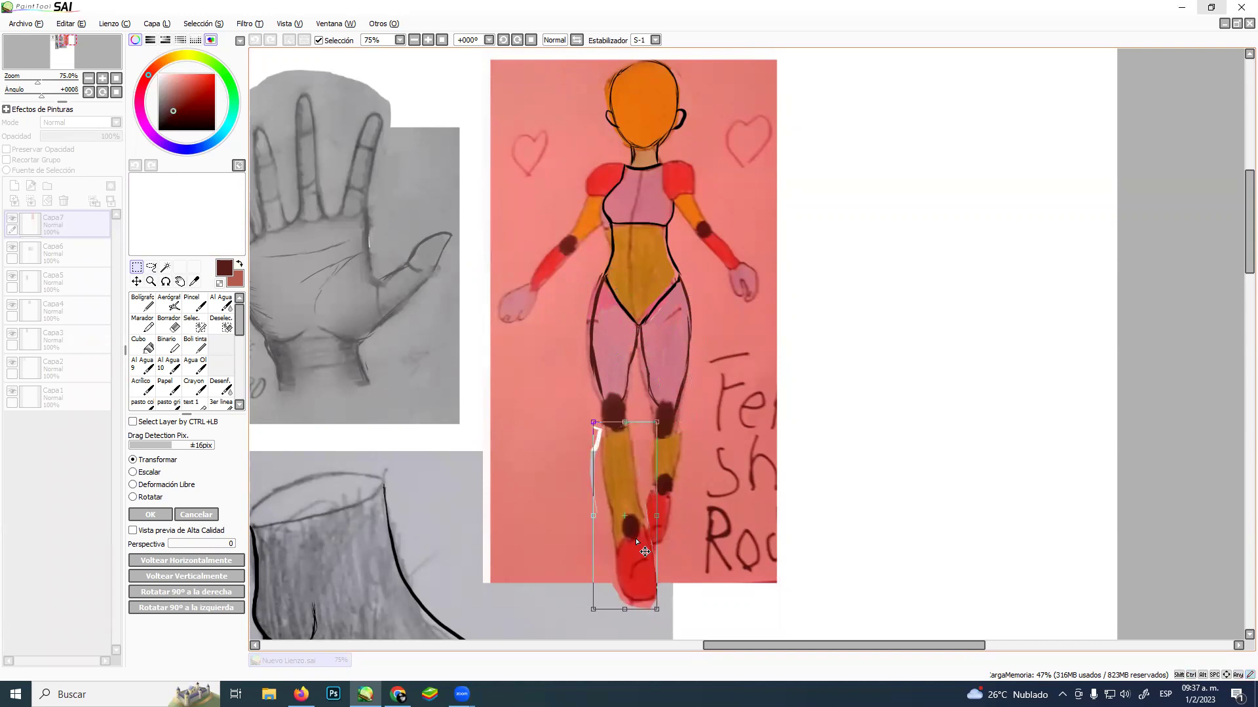
key("Return")
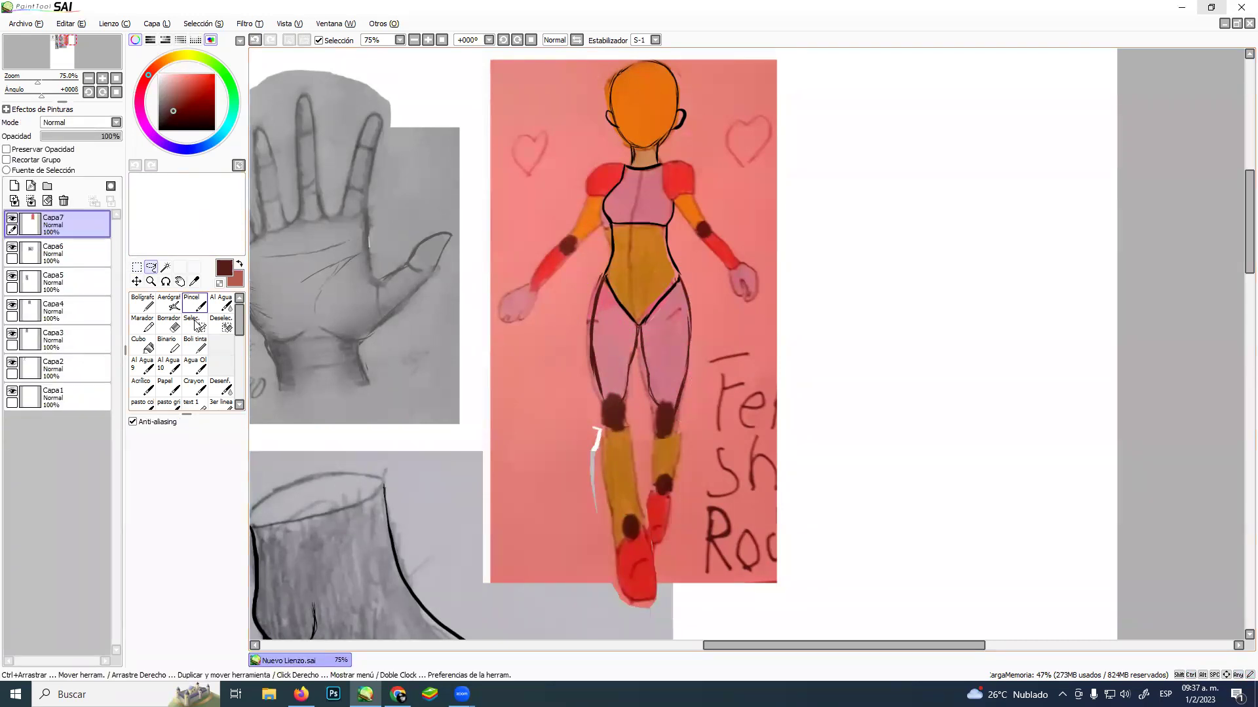
Paint over the white gap beside the lengthened lower leg with the sampled background pink
left_click(195, 345)
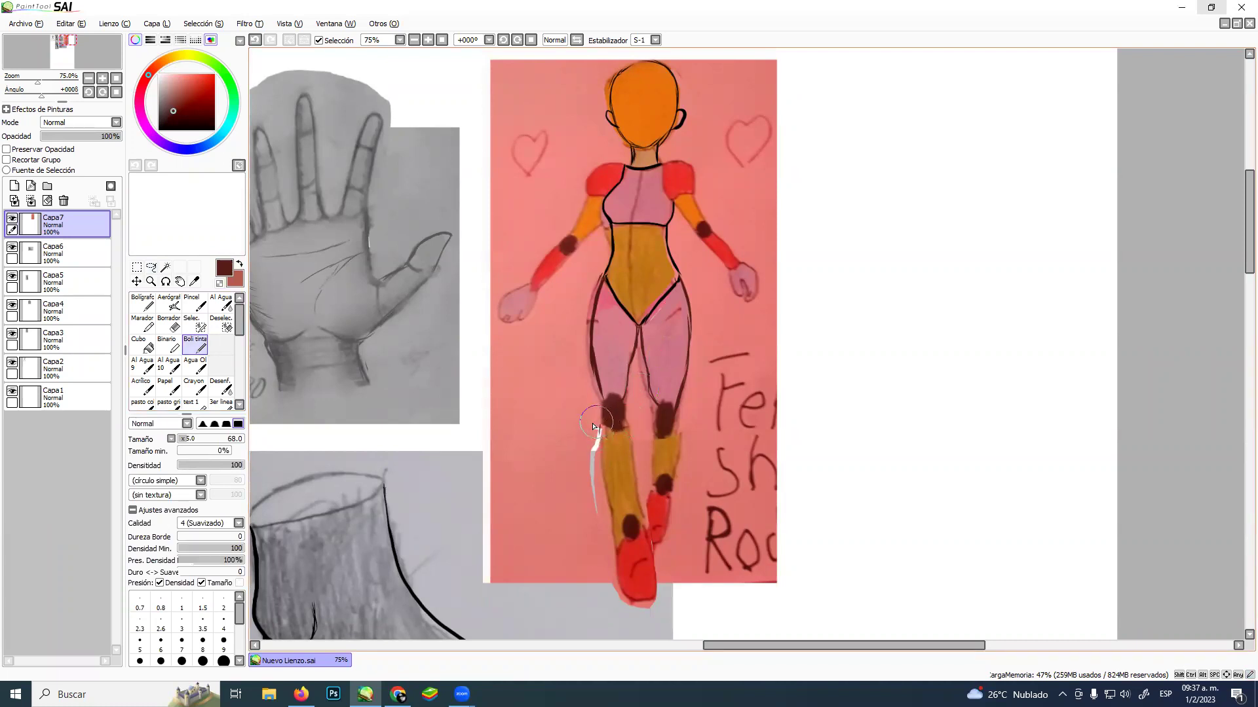
left_click(594, 426, "alt")
mouse_move(593, 436)
left_mouse_down()
mouse_move(591, 491)
mouse_move(591, 448)
left_mouse_up()
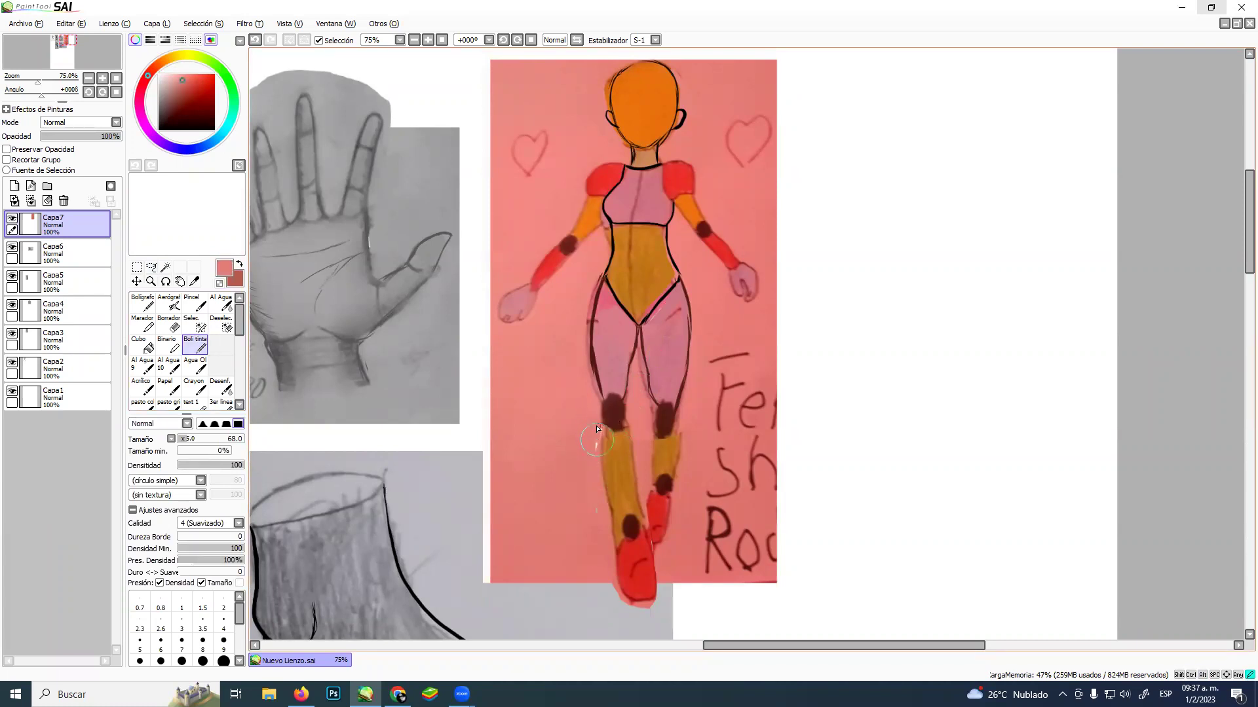
Outline both calves with curved lines from knee to ankle in the dark brown sampled from the knee
left_click(602, 425, "alt")
mouse_move(602, 422)
left_mouse_down()
mouse_move(596, 466)
mouse_move(617, 549)
left_mouse_up()
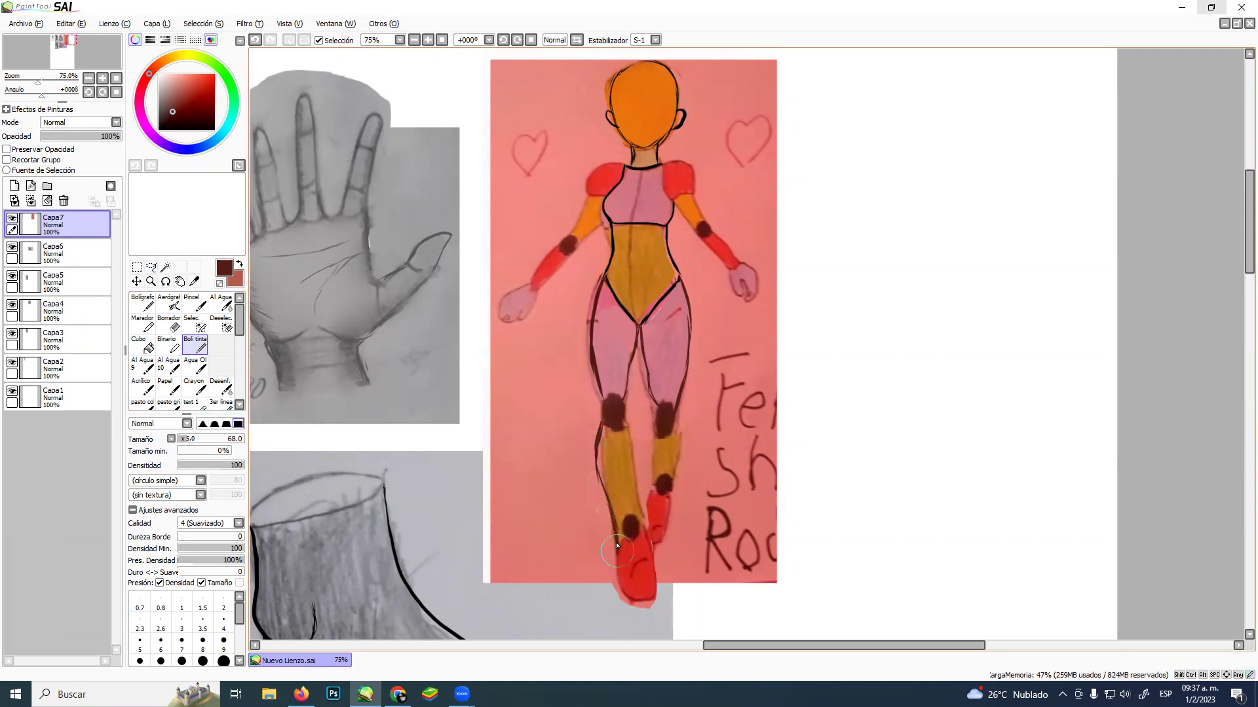
left_click_drag(620, 422, 638, 505)
left_click_drag(655, 420, 655, 480)
mouse_move(673, 428)
left_mouse_down()
mouse_move(671, 416)
mouse_move(674, 473)
left_mouse_up()
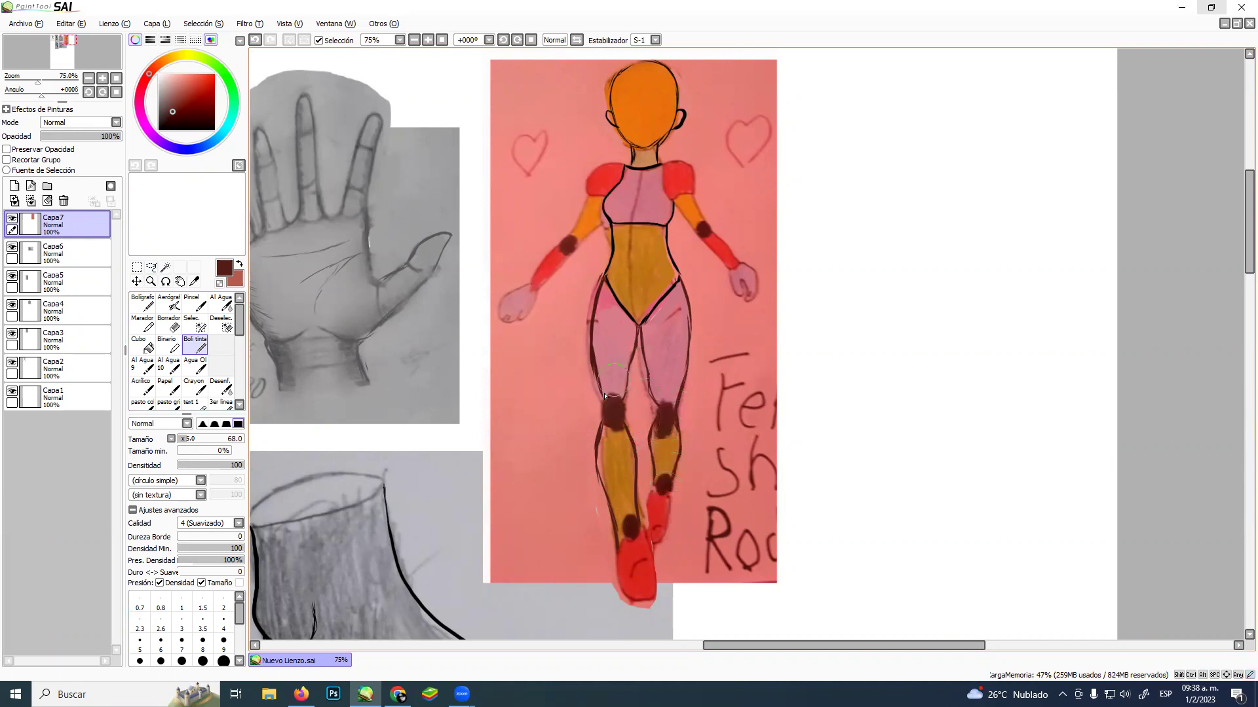
Redraw the left-hand foot with a rounded toe turned outward in dark brown and fill it with its sampled red
left_click(633, 532, "alt")
mouse_move(642, 569)
left_mouse_down()
mouse_move(666, 580)
mouse_move(664, 598)
left_mouse_up()
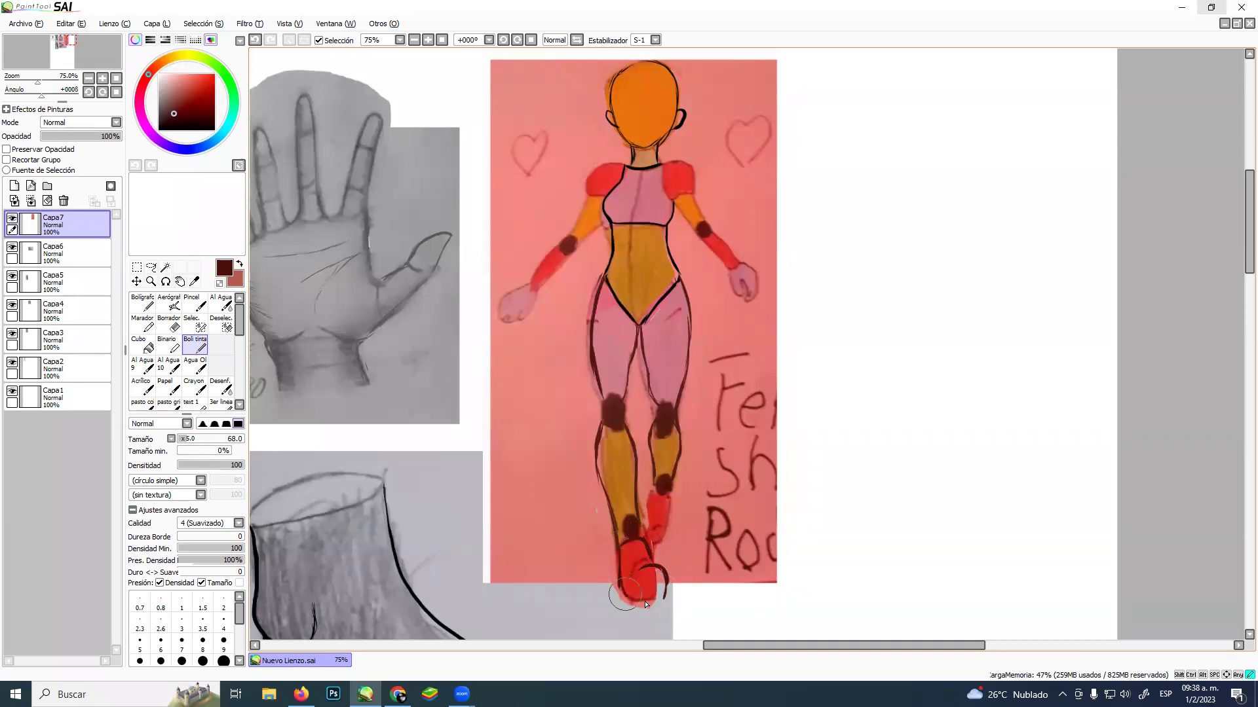
left_click(651, 583, "alt")
left_click_drag(654, 589, 648, 563)
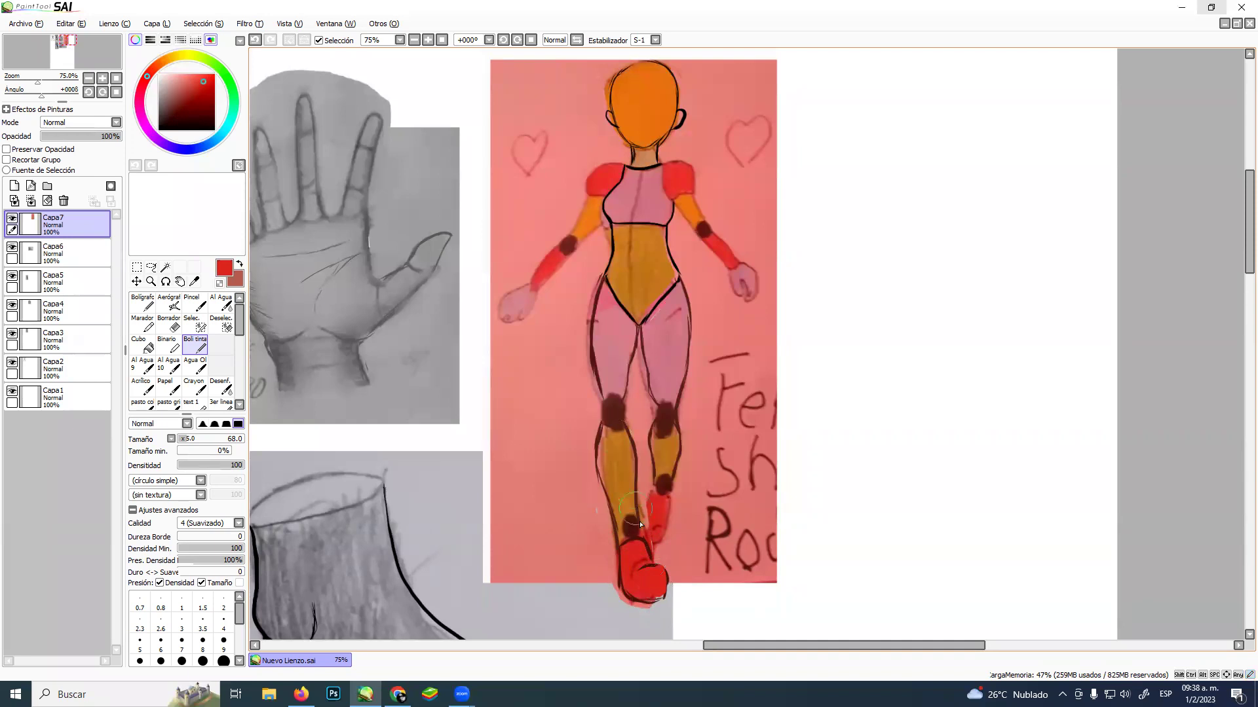
Redraw the right-hand foot turned outward in the ankle's dark brown and fill it with its sampled red
left_click(664, 481, "alt")
mouse_move(662, 482)
left_mouse_down()
mouse_move(642, 517)
mouse_move(658, 539)
mouse_move(667, 492)
mouse_move(671, 533)
mouse_move(668, 519)
mouse_move(657, 527)
mouse_move(681, 538)
mouse_move(653, 545)
mouse_move(678, 543)
left_mouse_up()
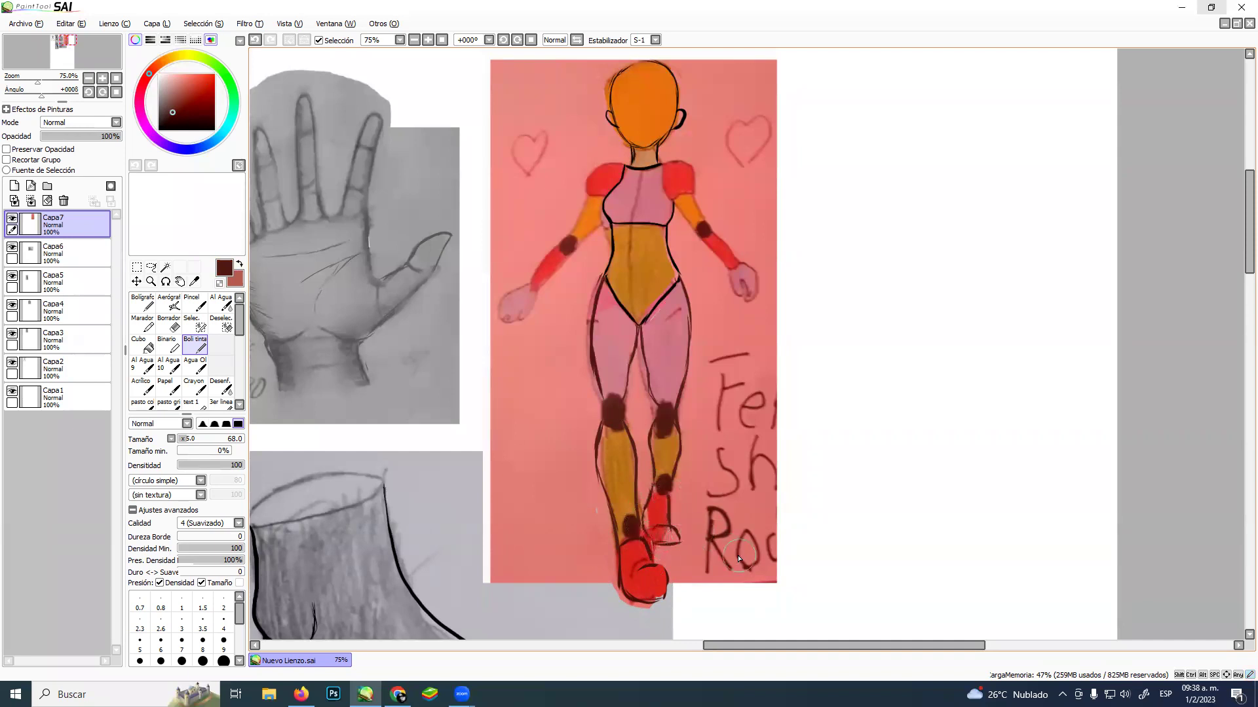
left_click(668, 537, "alt")
mouse_move(662, 535)
left_mouse_down()
mouse_move(674, 539)
mouse_move(646, 524)
mouse_move(657, 509)
left_mouse_up()
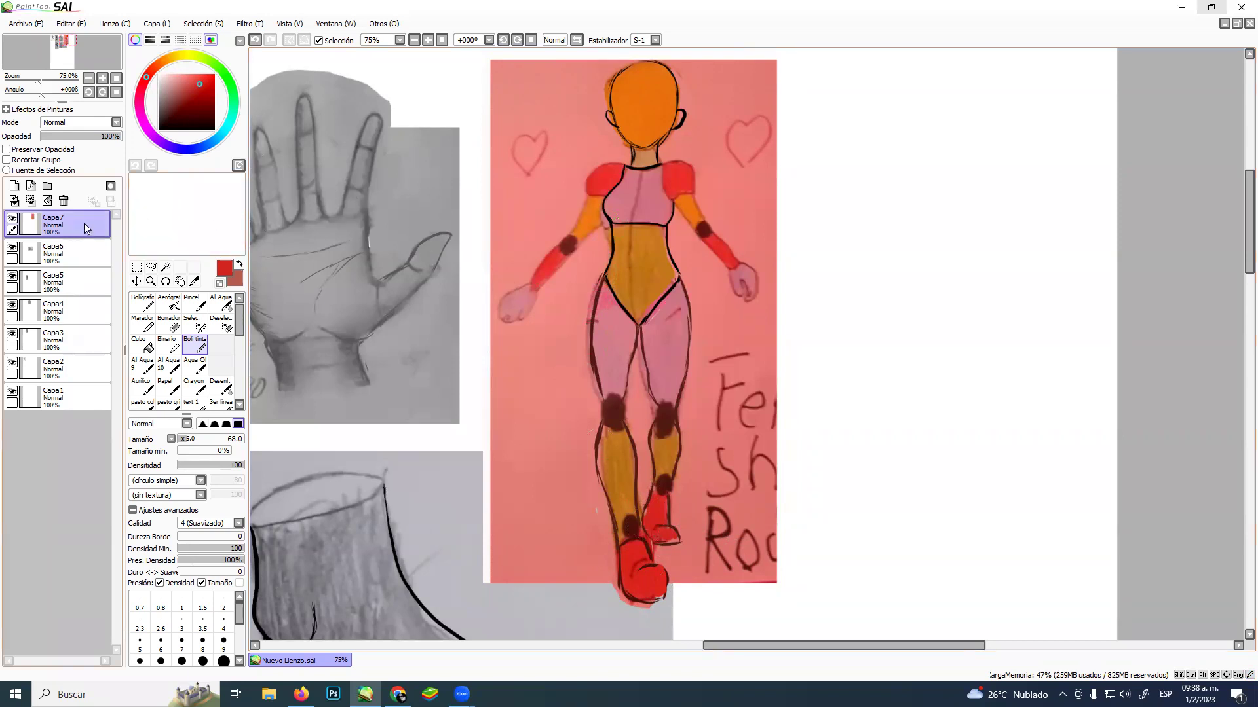
Lasso the pink-background figure's right-hand arm and enlarge it with a free transform so the hand reaches lower beside the thigh
left_click(150, 268)
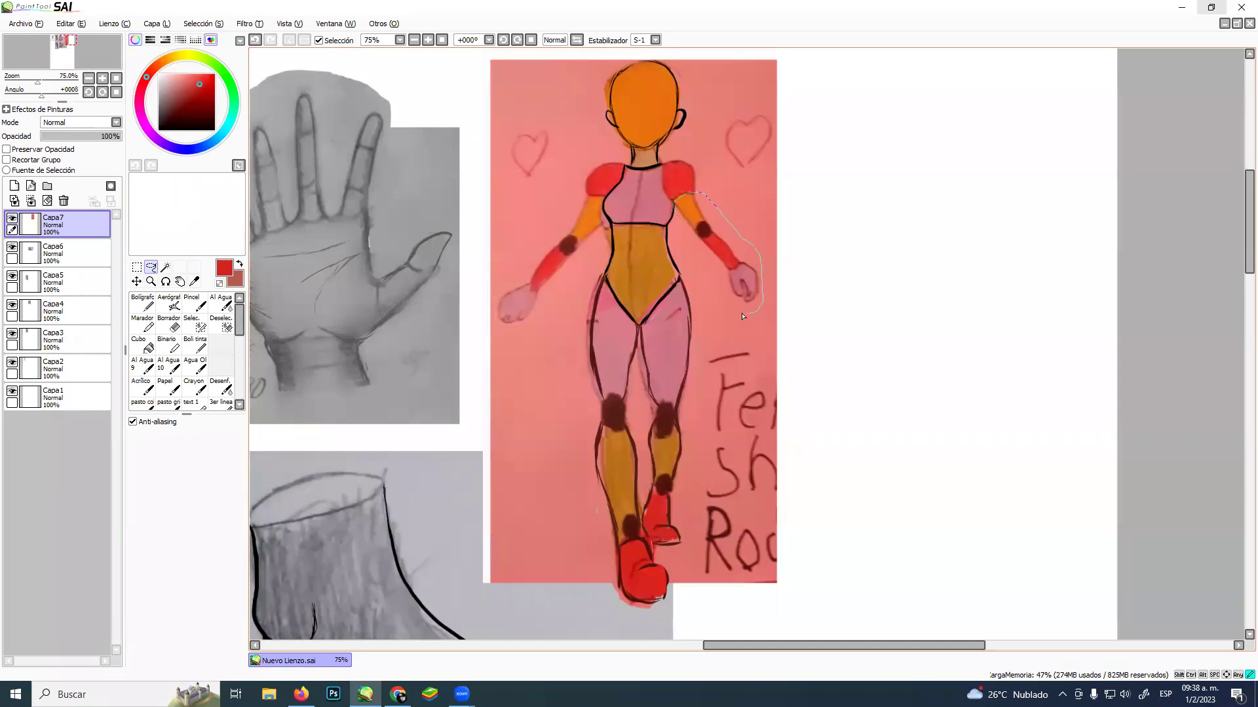
left_click_drag(678, 218, 678, 220)
key("ctrl+t")
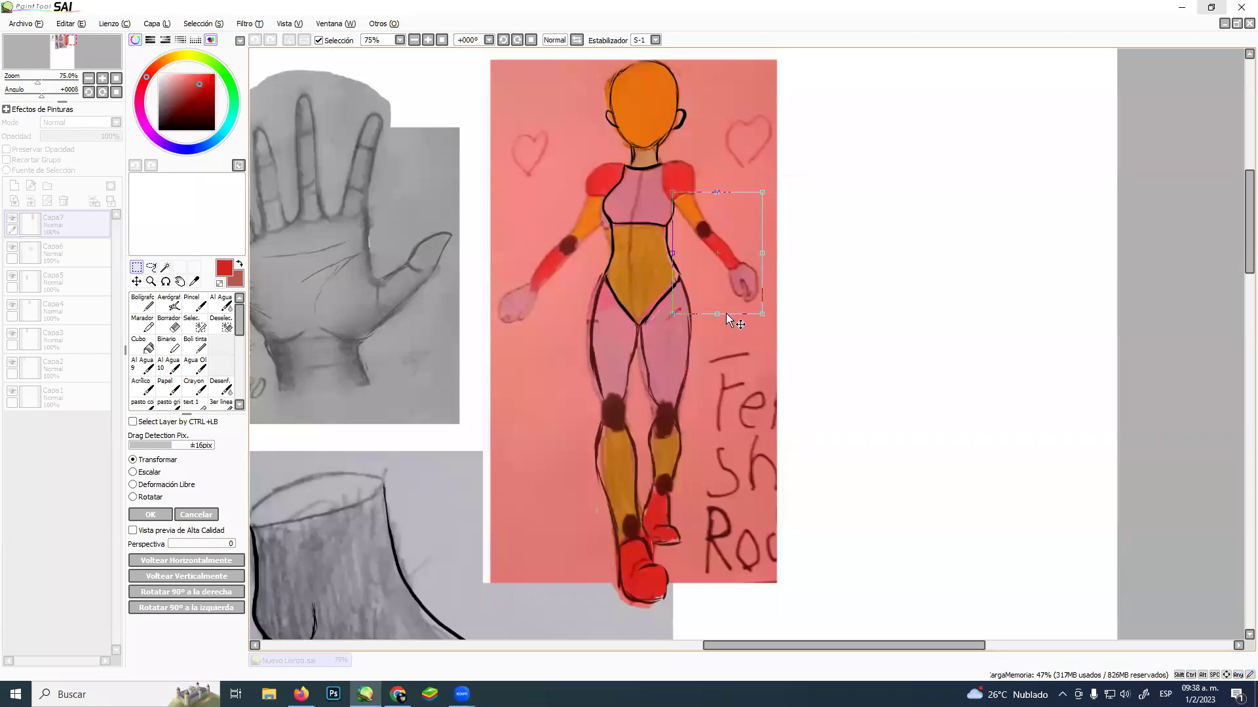
left_click_drag(761, 315, 778, 364)
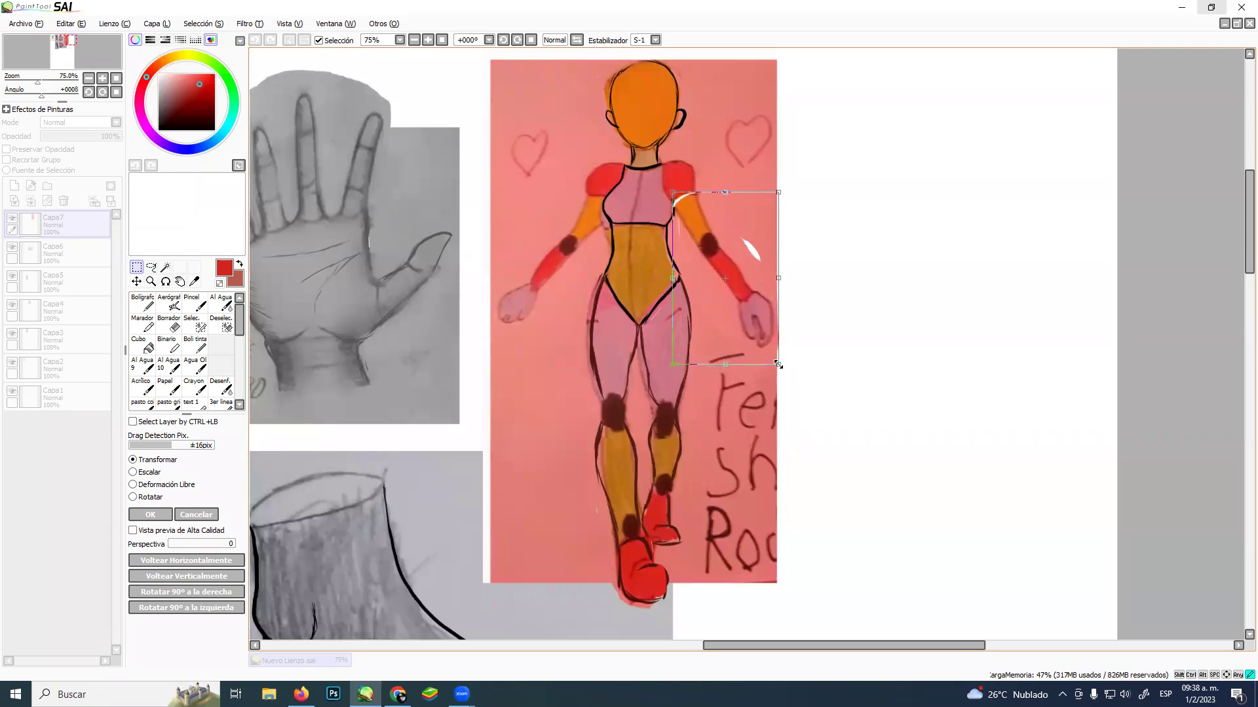
key("Return")
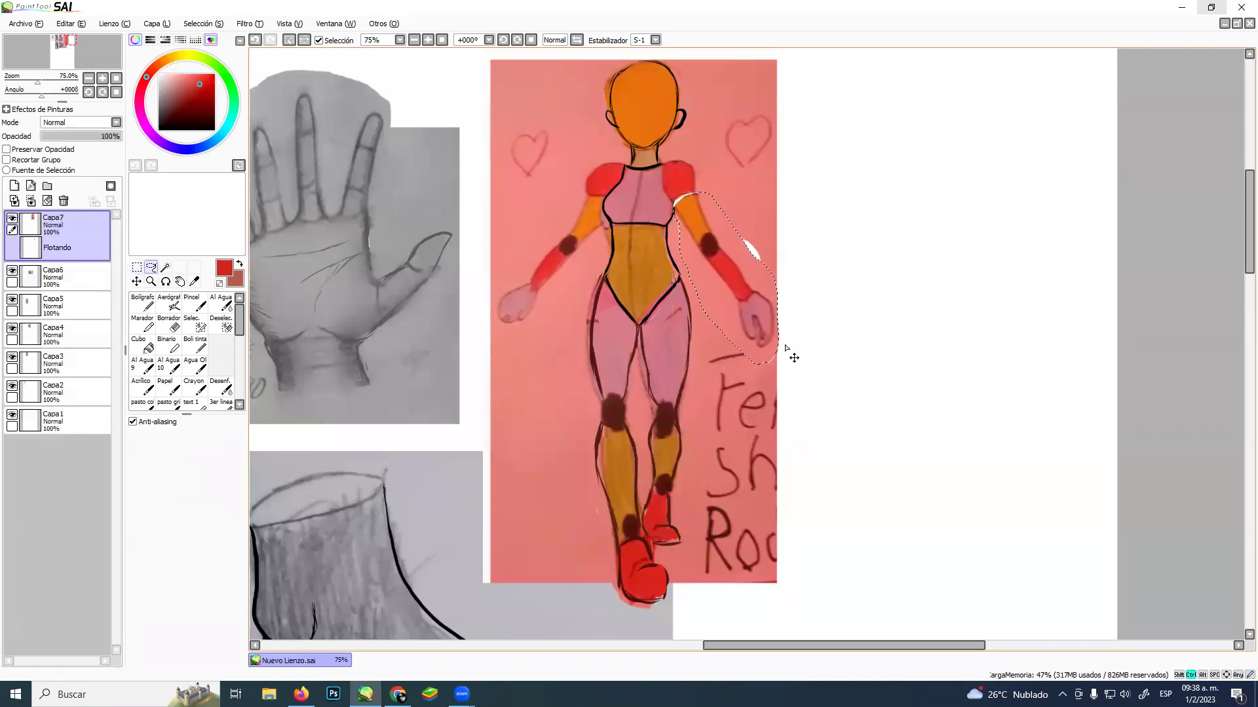
Try a curved guide line across the hips to the enlarged hand with the Boli tinta brush, in red and in the knee's dark brown
left_click(195, 343)
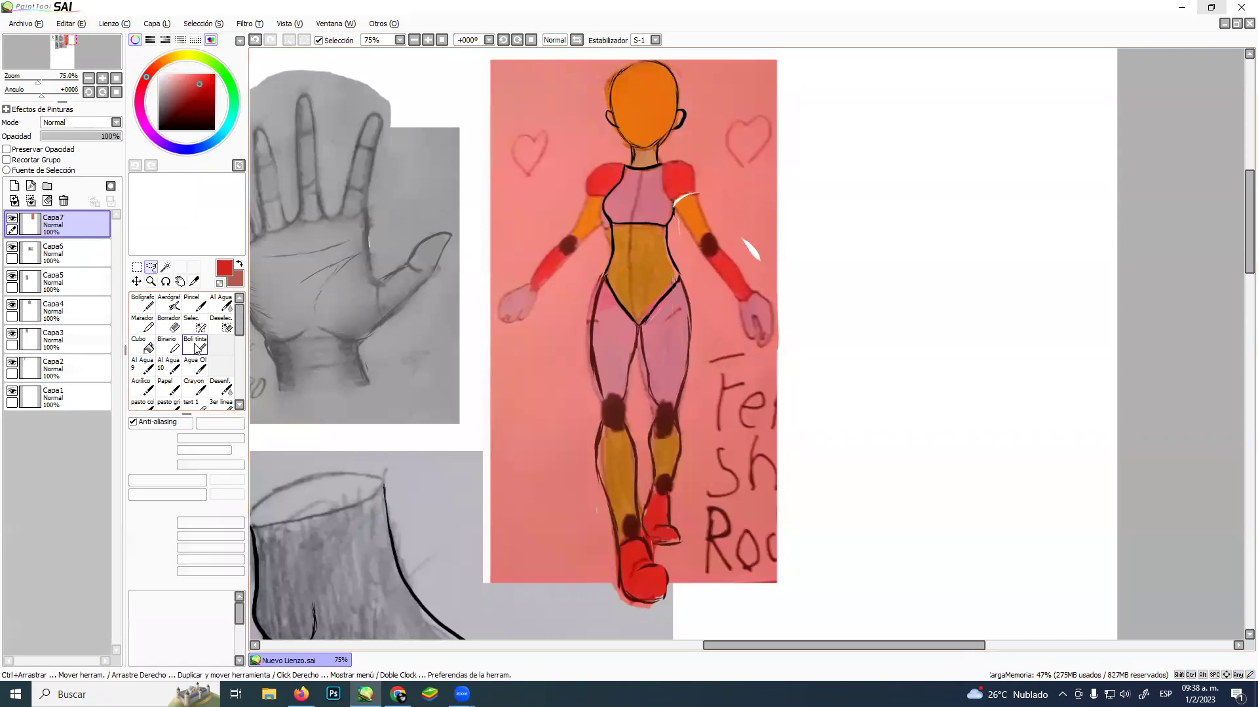
mouse_move(576, 315)
left_mouse_down()
mouse_move(681, 323)
mouse_move(746, 297)
mouse_move(779, 268)
left_mouse_up()
key("ctrl+z")
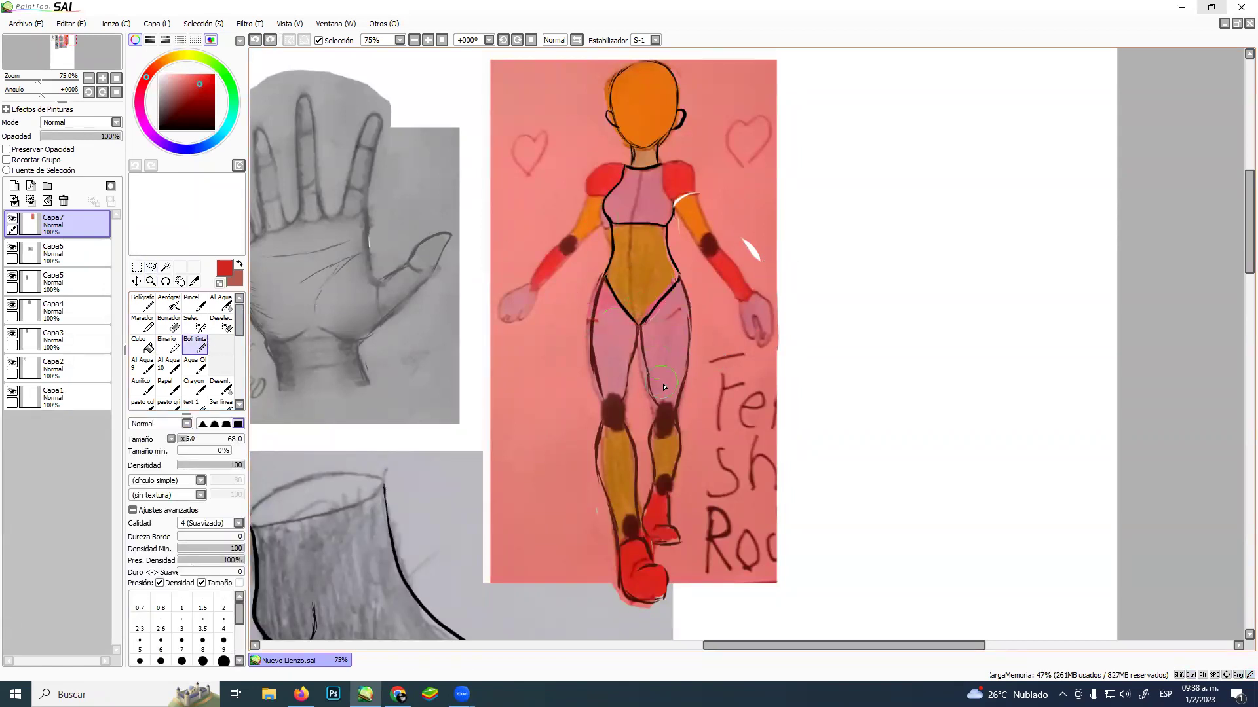
left_click(675, 407, "alt")
mouse_move(574, 309)
left_mouse_down()
mouse_move(706, 318)
mouse_move(780, 262)
left_mouse_up()
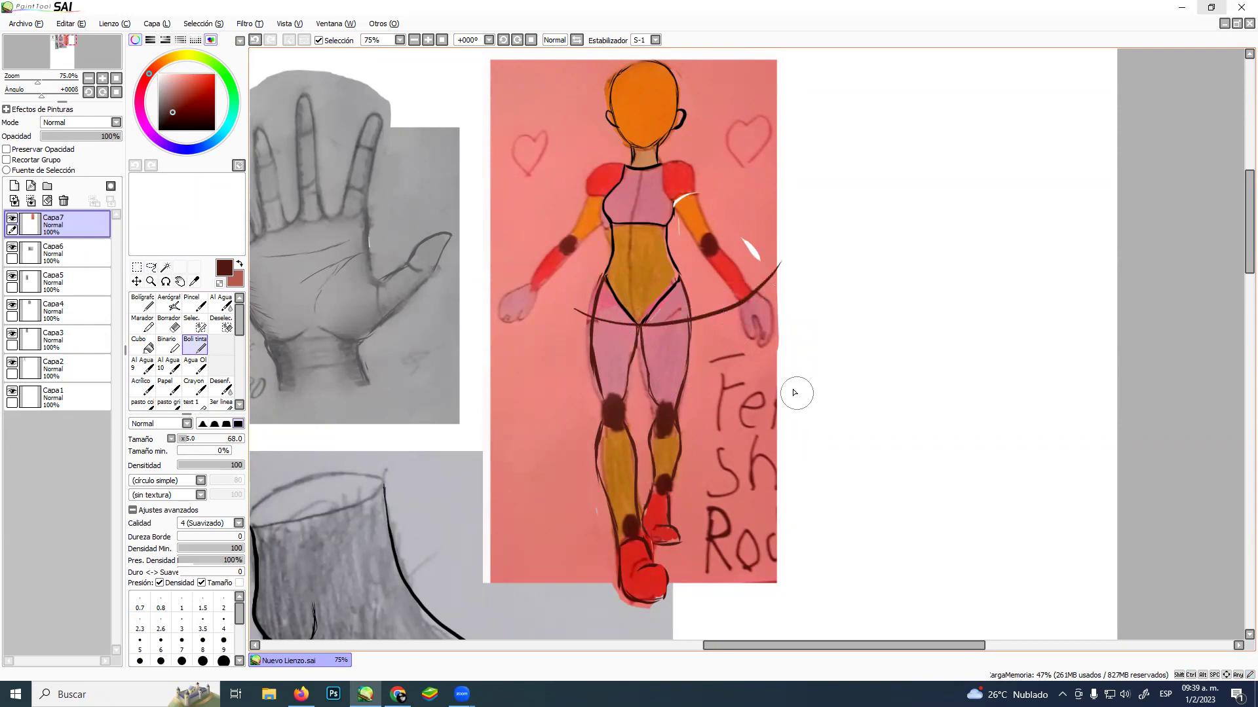
key("ctrl+z")
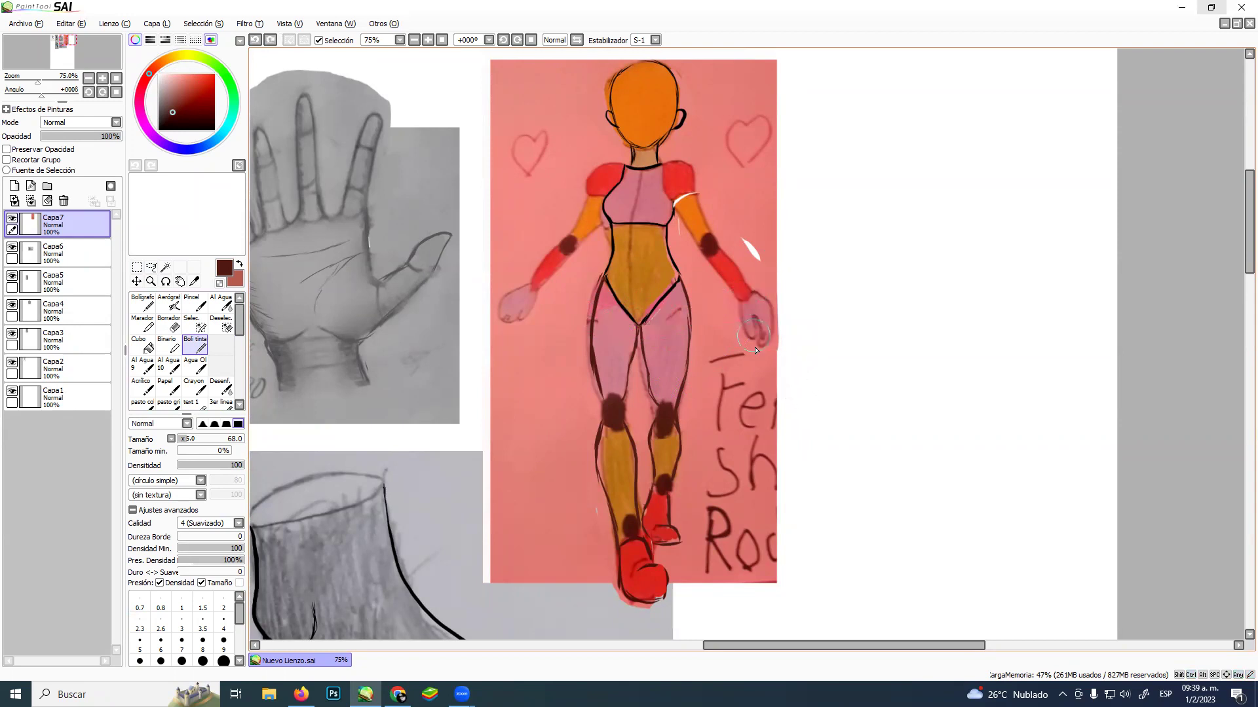
Cover the white gap atop the enlarged arm with its sampled orange and outline the left-hand hand in the knee's dark brown
left_click(700, 215, "alt")
left_click(678, 203)
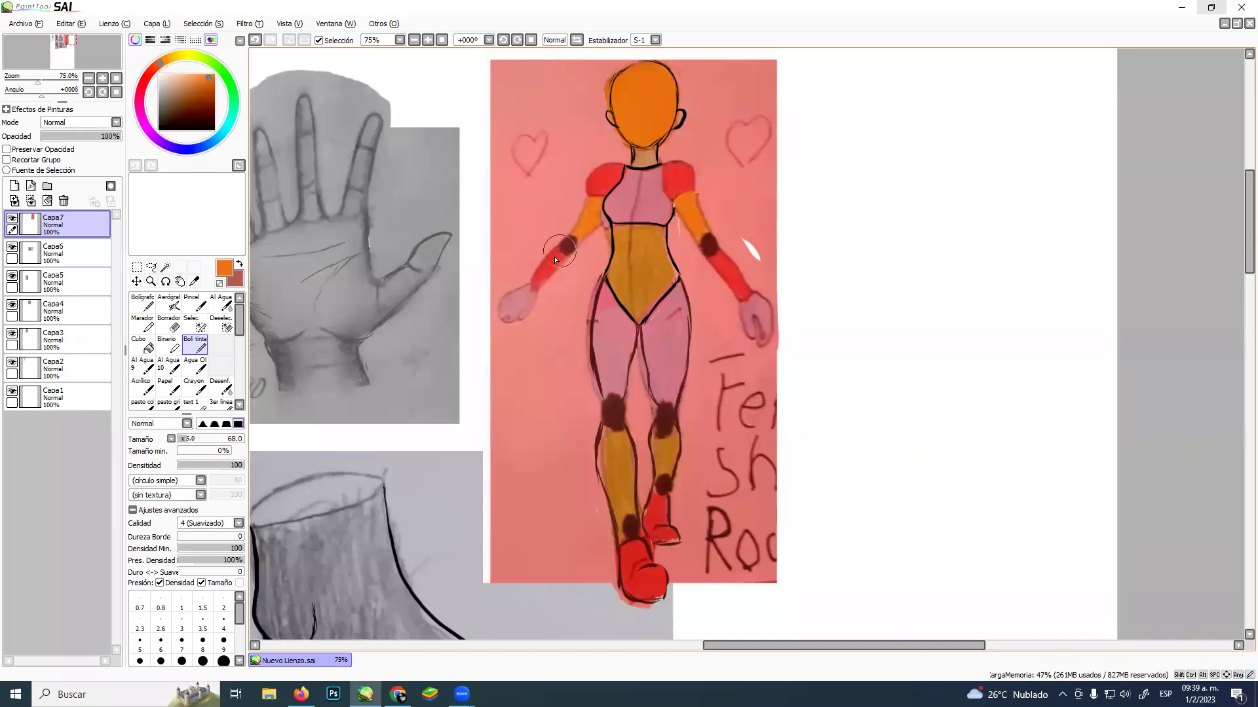
left_click(617, 411, "alt")
mouse_move(530, 283)
left_mouse_down()
mouse_move(499, 295)
mouse_move(502, 319)
mouse_move(532, 313)
mouse_move(539, 292)
left_mouse_up()
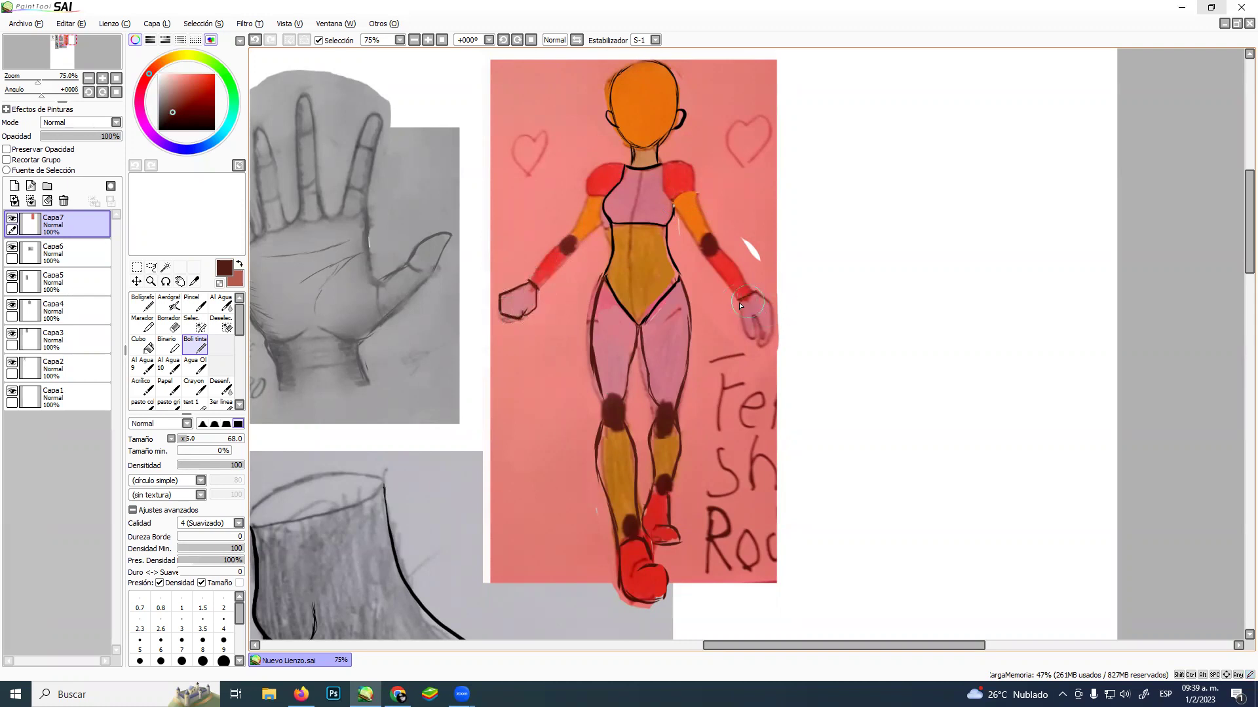
Redraw the right-hand hand as a smaller fist, covering its excess fingers with sampled background pink and outlining it in dark brown
left_click_drag(739, 301, 755, 334)
left_click(747, 339, "alt")
left_click_drag(768, 337, 762, 340)
mouse_move(763, 283)
left_mouse_down()
mouse_move(779, 350)
mouse_move(773, 321)
left_mouse_up()
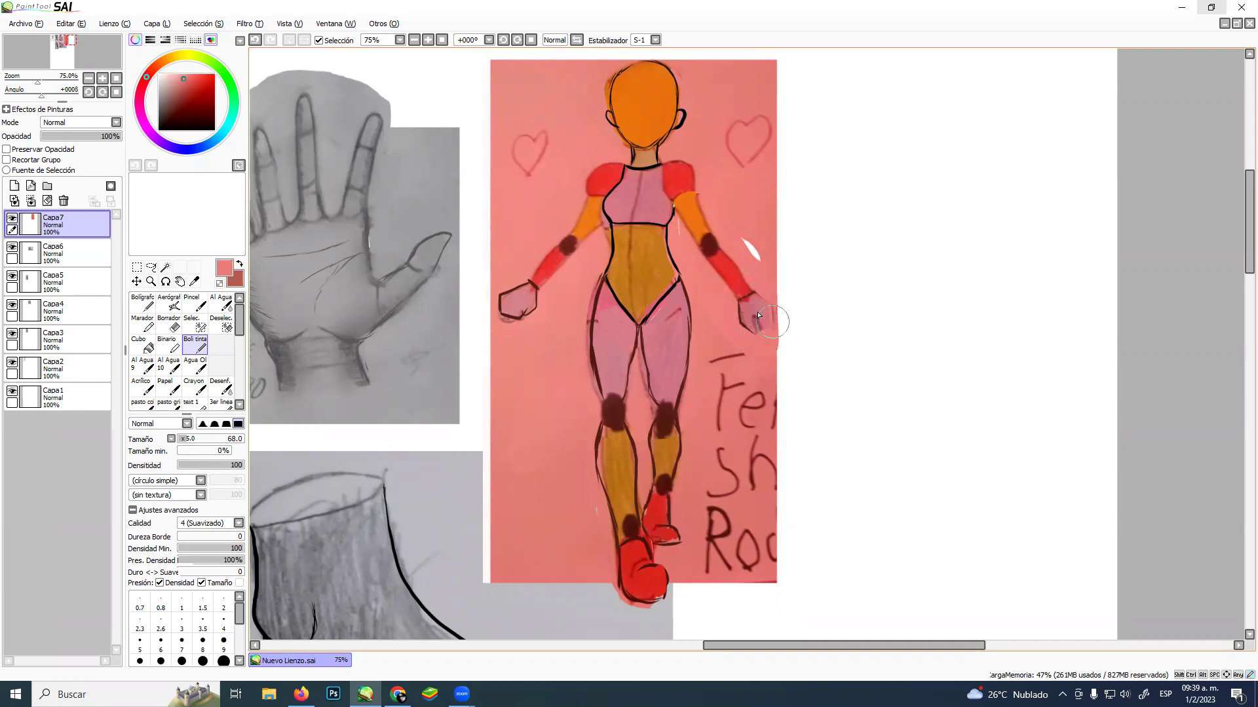
left_click(619, 407, "alt")
mouse_move(758, 291)
left_mouse_down()
mouse_move(772, 310)
mouse_move(754, 334)
mouse_move(772, 310)
mouse_move(768, 326)
left_mouse_up()
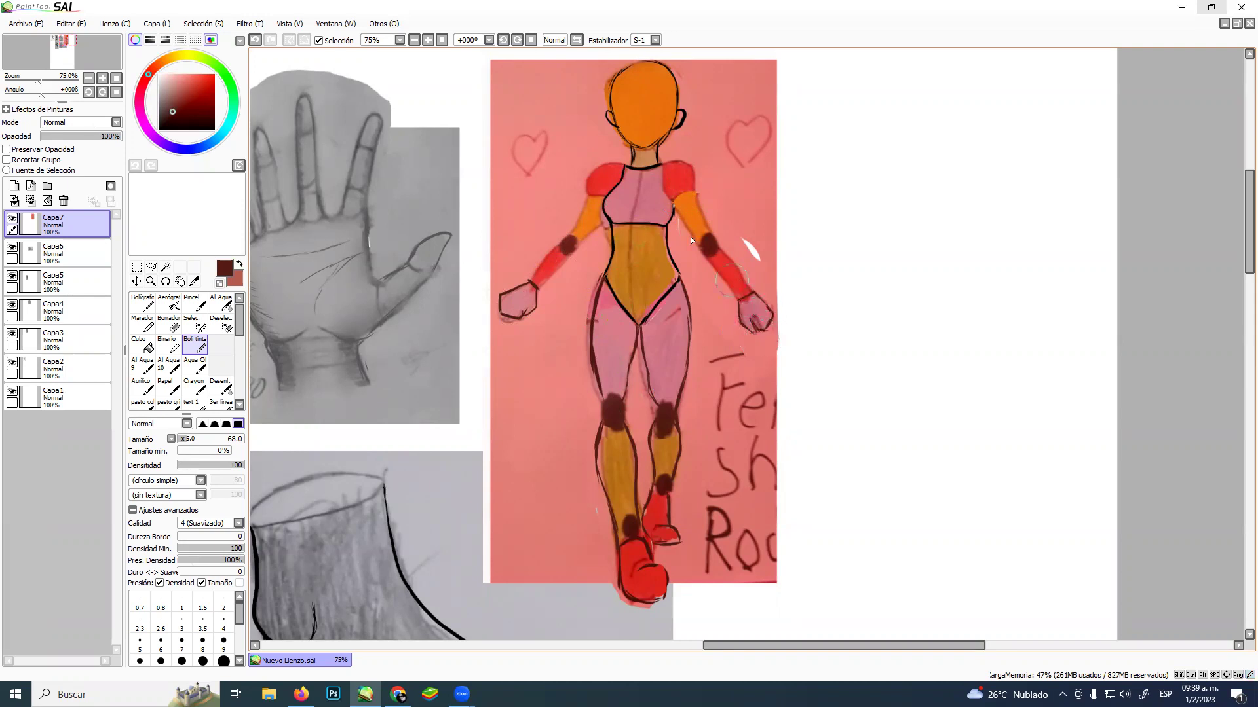
Outline the right-hand shoulder in dark brown and sample the pink of the background
left_click_drag(666, 163, 675, 163)
left_click_drag(676, 163, 689, 173)
left_click(581, 186, "alt")
left_click_drag(693, 260, 748, 267)
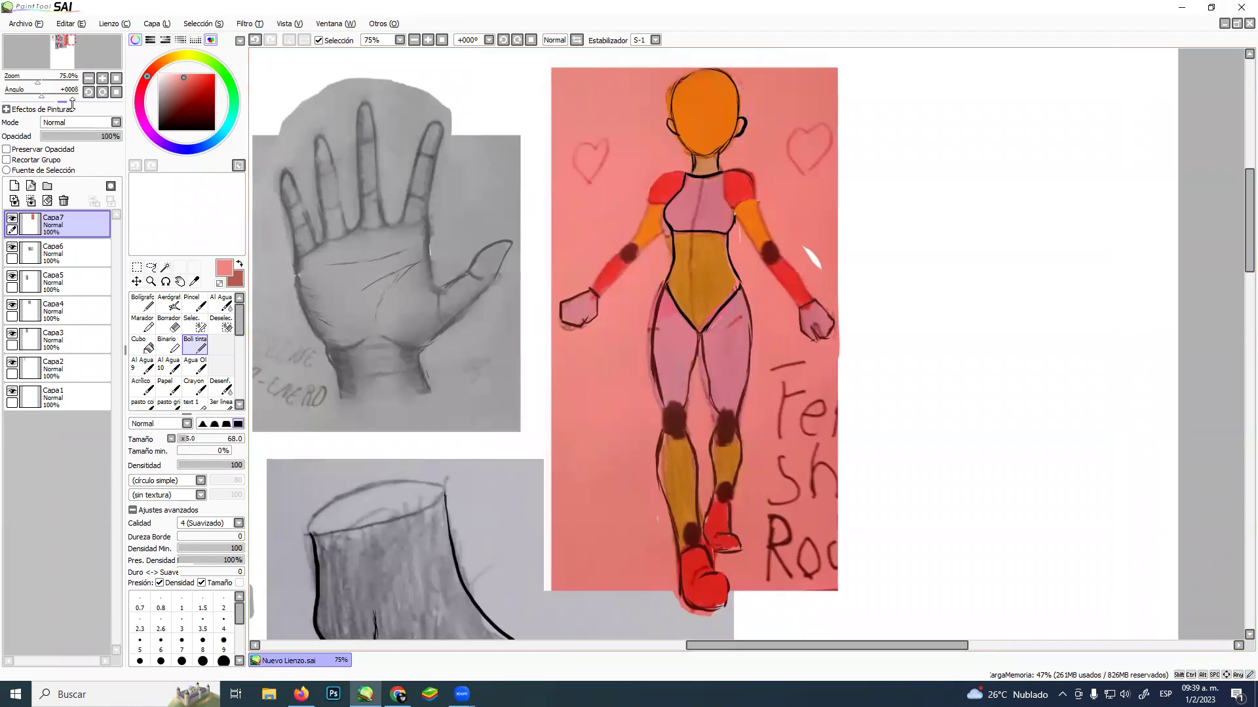
Capture a screen snip of the corrected figure with the blue top, green torso and yellow feet at 100% zoom
left_click(151, 281)
left_click(446, 279, "alt")
left_click(446, 279, "alt")
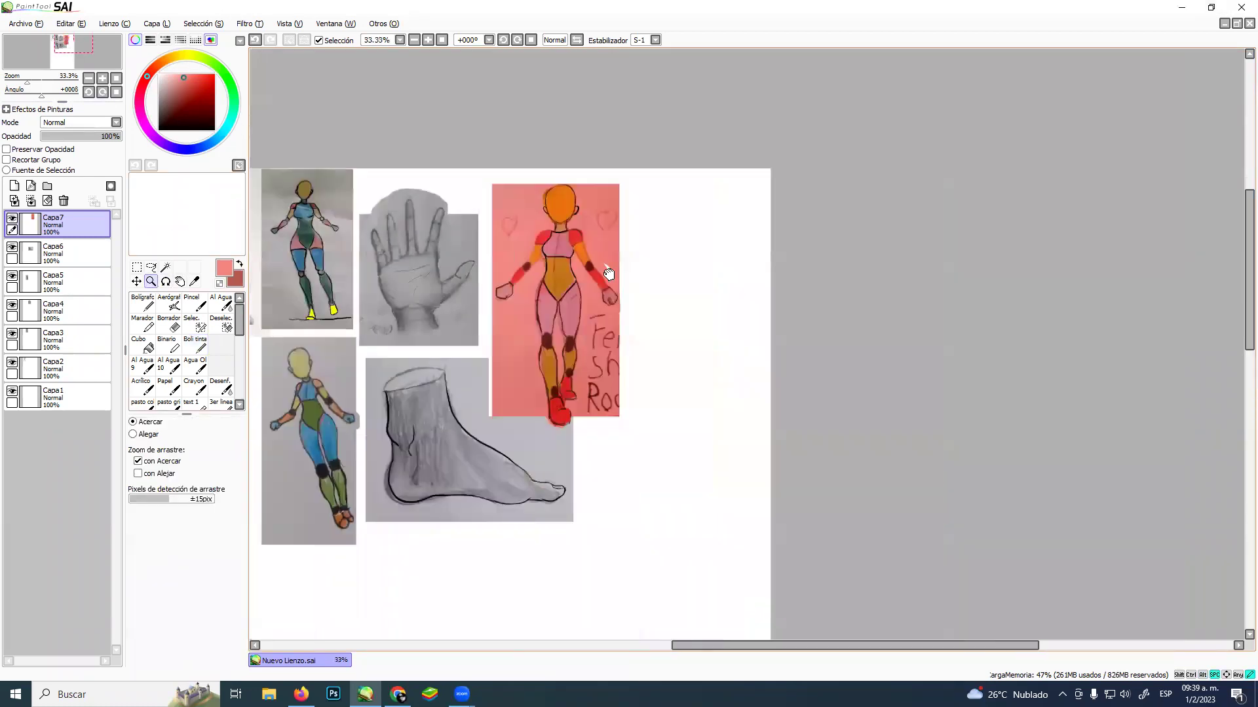
left_click_drag(400, 267, 649, 266)
scroll(568, 208, "up", 3)
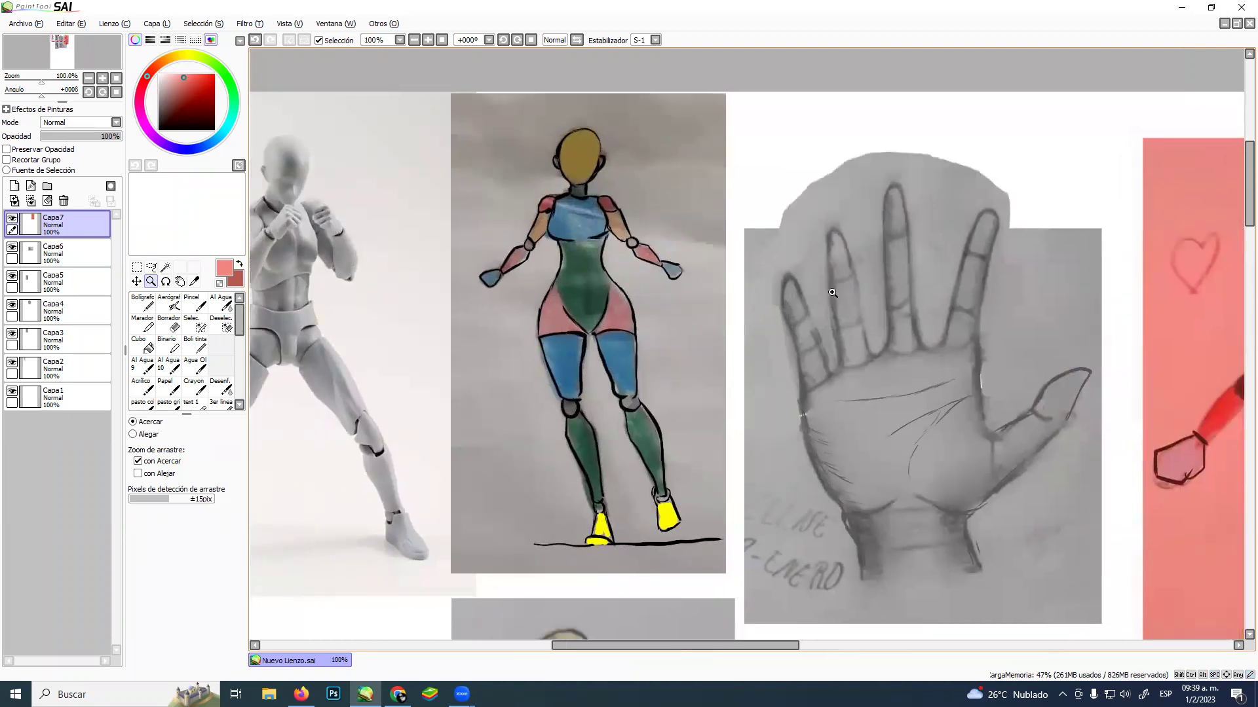
key("super+shift+s")
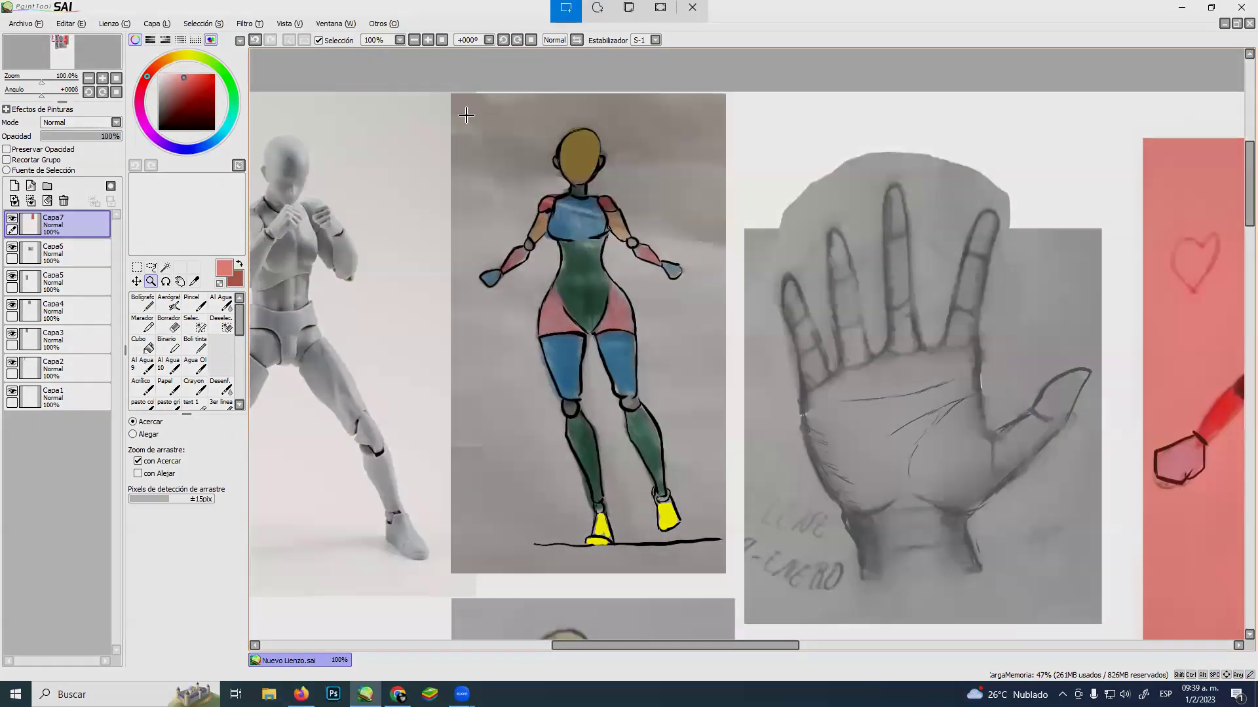
left_click_drag(460, 105, 730, 574)
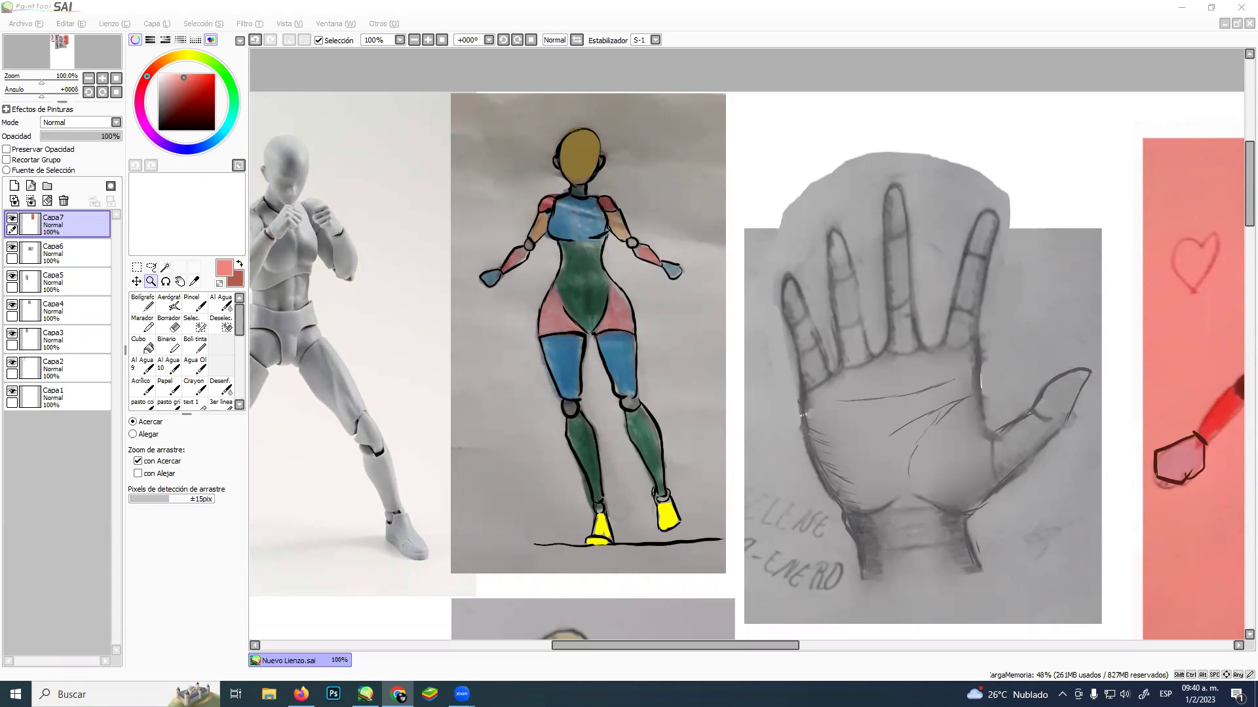
Capture a screen snip of the corrected tilted figure with blue thighs and orange feet
left_click_drag(1142, 292, 1125, 176)
scroll(1125, 176, "down", 10)
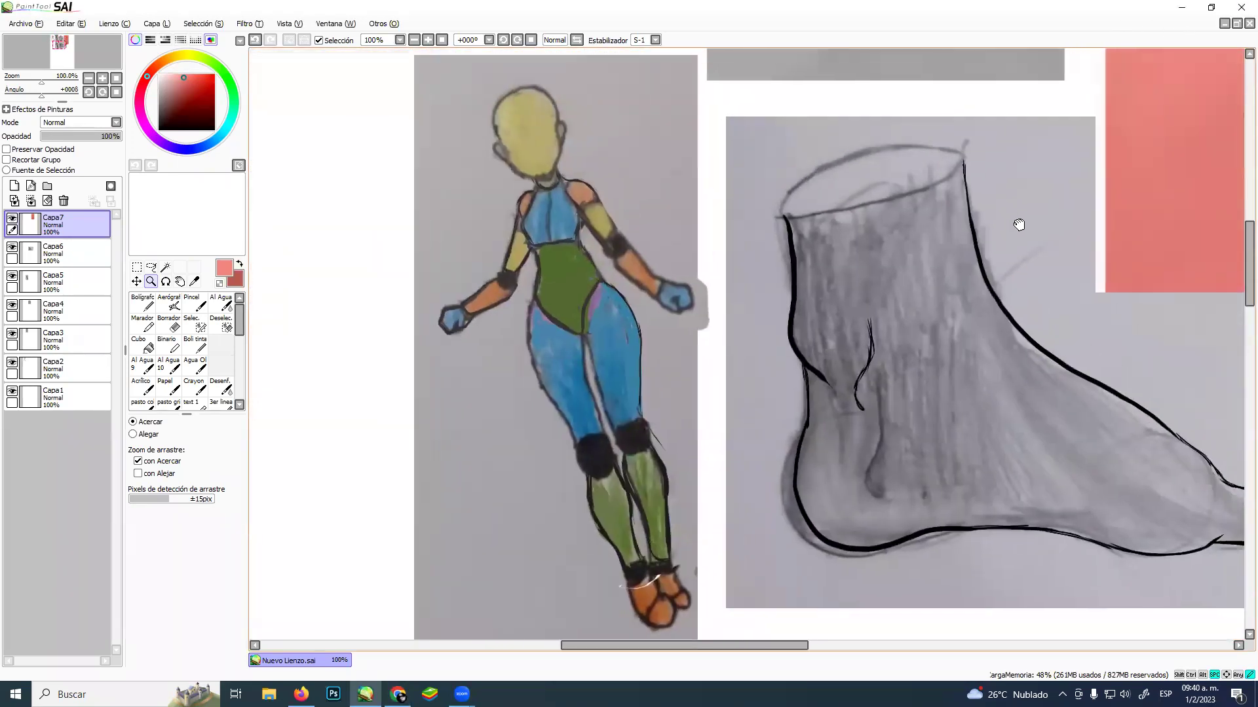
key("shift")
key("super+shift+s")
left_click_drag(413, 68, 731, 635)
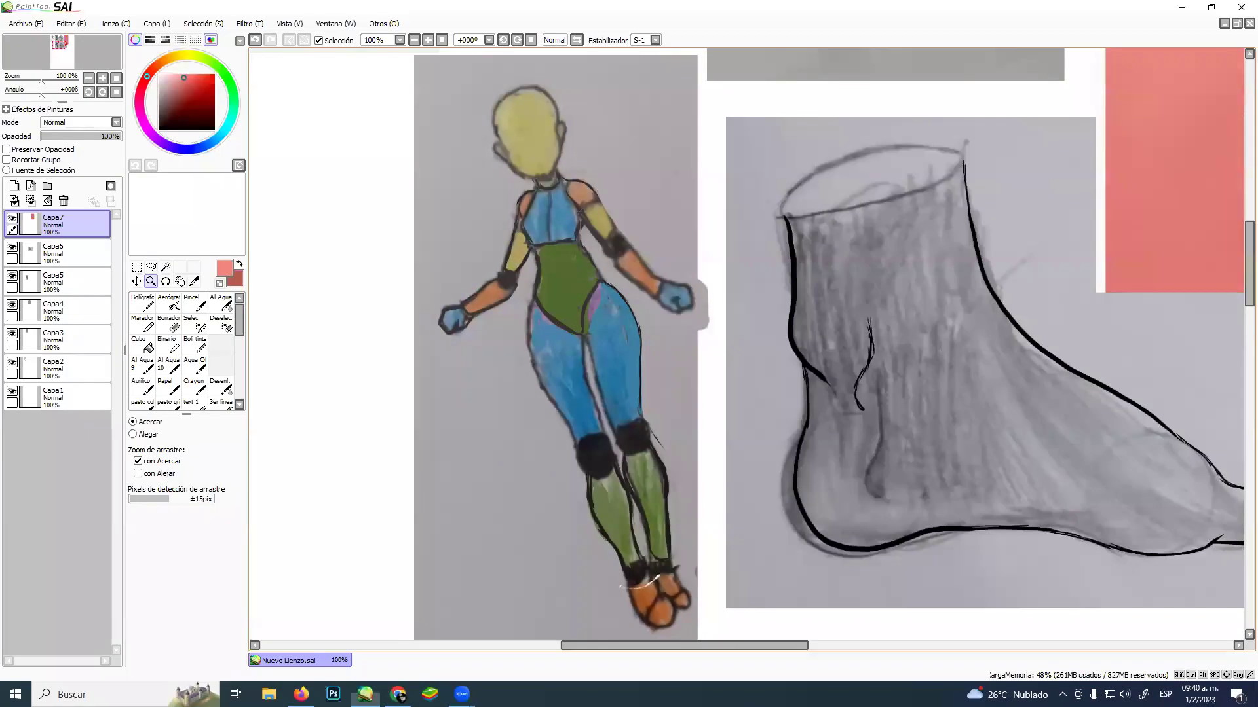
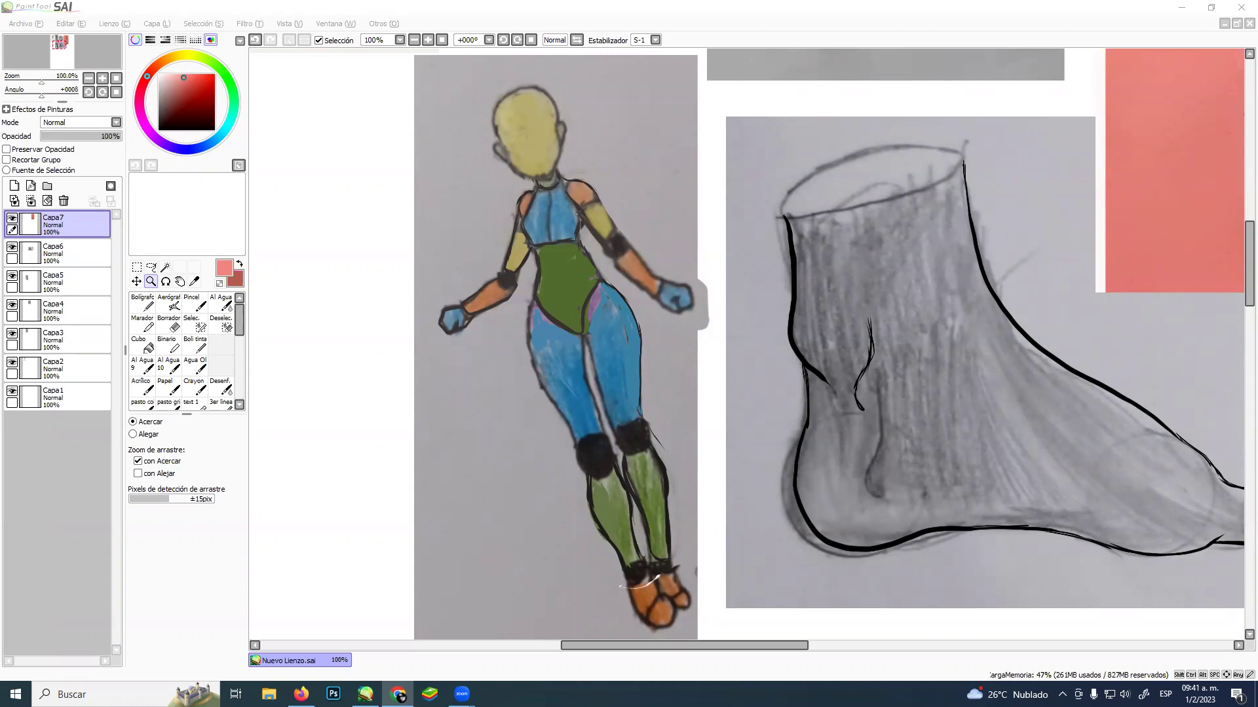
Capture a screen snip of the whole corrected pink-background figure at 75% zoom and switch to the other open window
left_click_drag(891, 273, 482, 325)
left_click_drag(1034, 218, 765, 515)
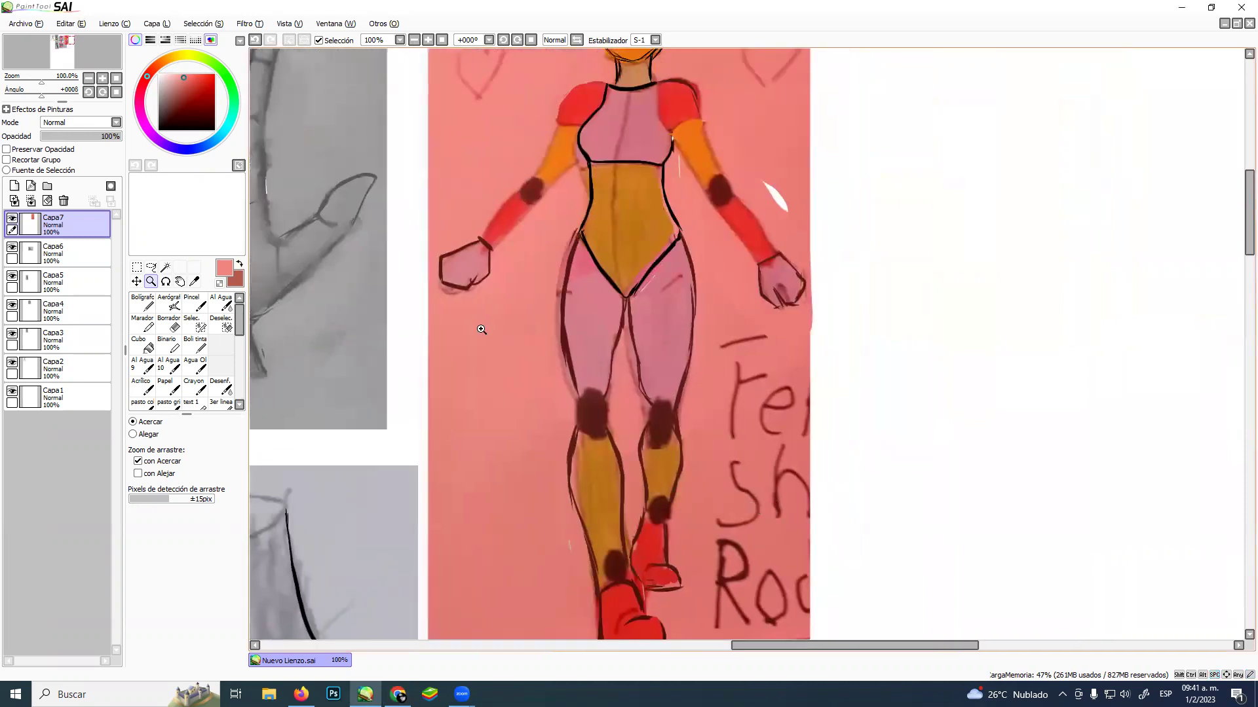
left_click(151, 282)
left_click(740, 379, "alt")
left_click_drag(753, 240, 736, 307)
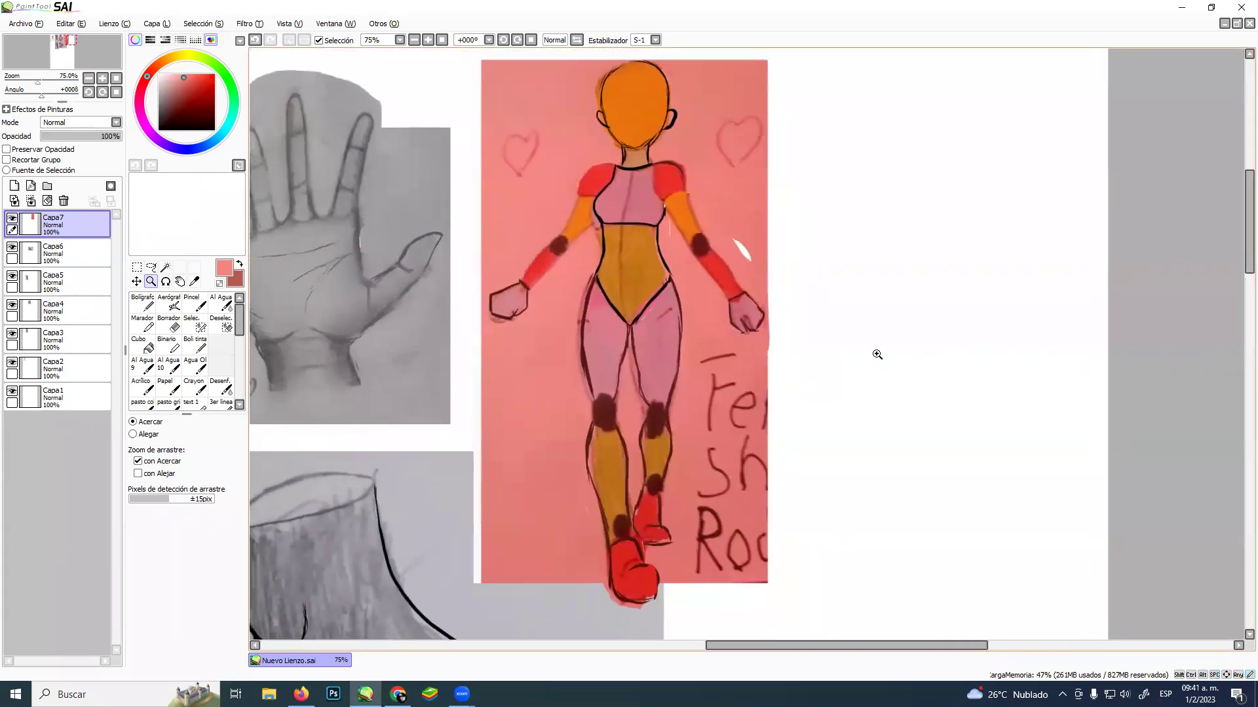
key("super+shift+s")
left_click_drag(476, 54, 772, 617)
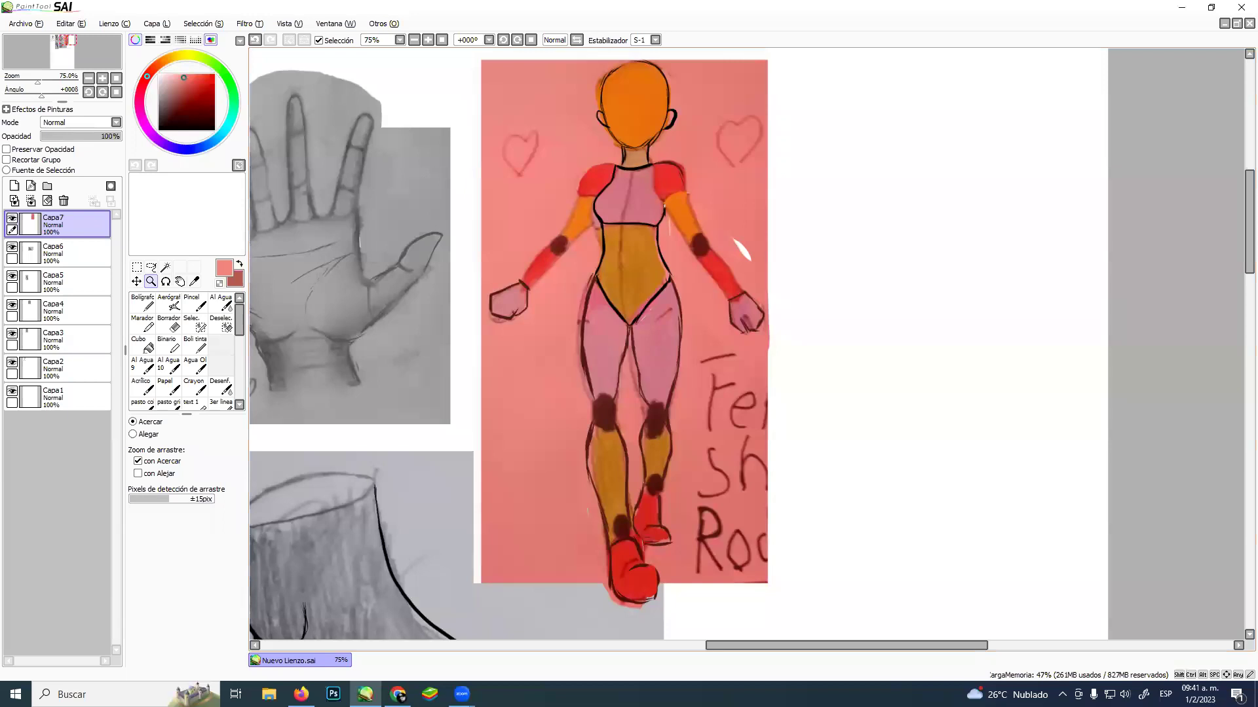
key("alt+Tab")
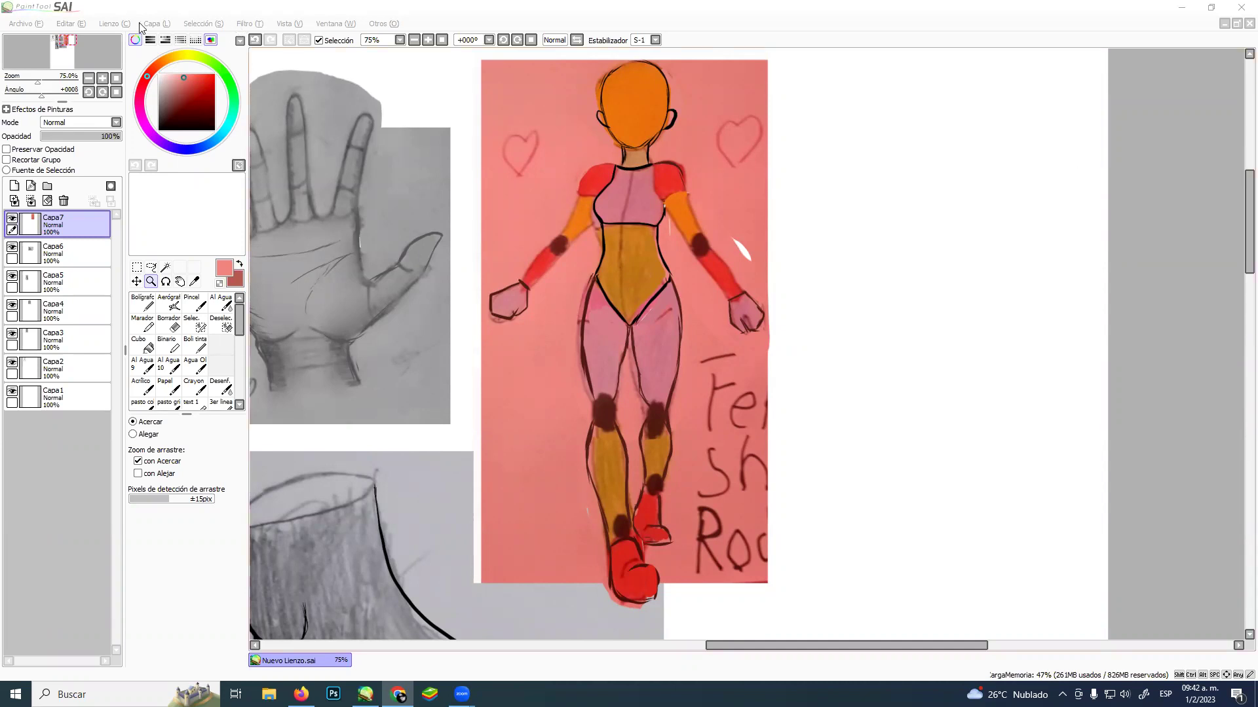
Create a new canvas with the A4 - 350dpi (JIS) preset
left_click(27, 24)
left_click(36, 39)
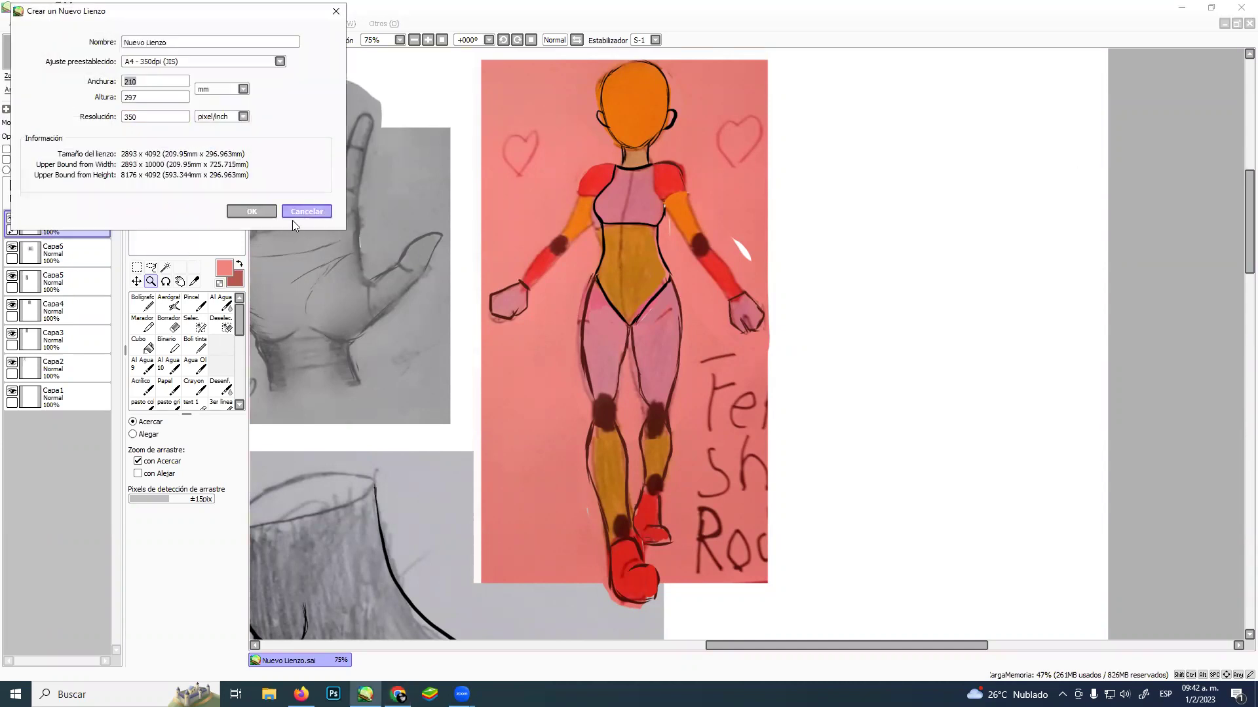
left_click(260, 213)
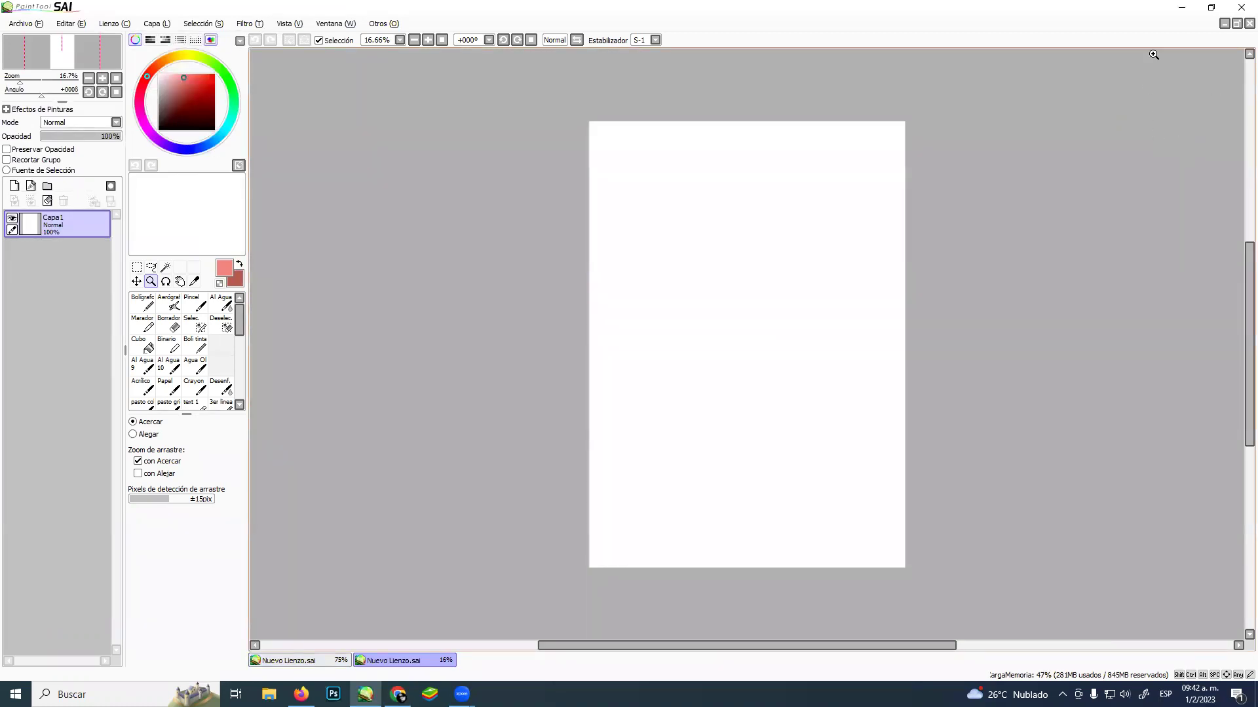
Open the cartoon poster from the CURSOS DE DIBUJO FEBRERO 2023 desktop folder in the image viewer beside the new canvas
left_click(1209, 8)
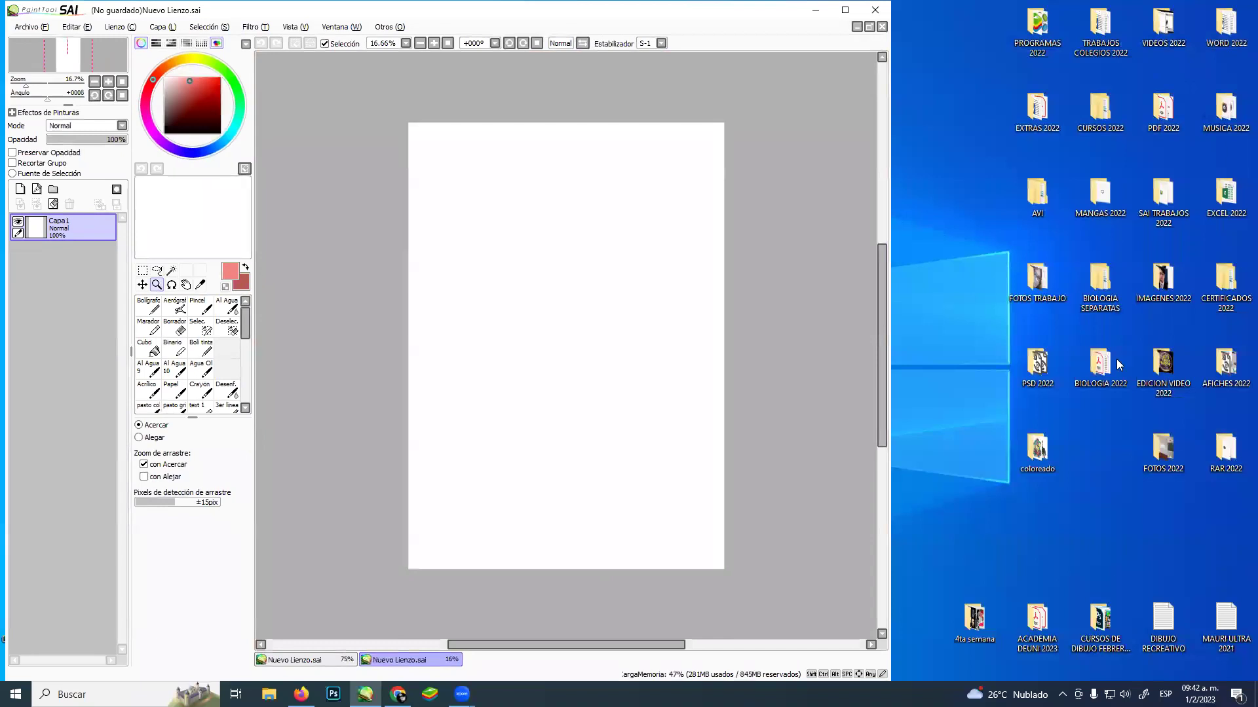
double_click(1100, 619)
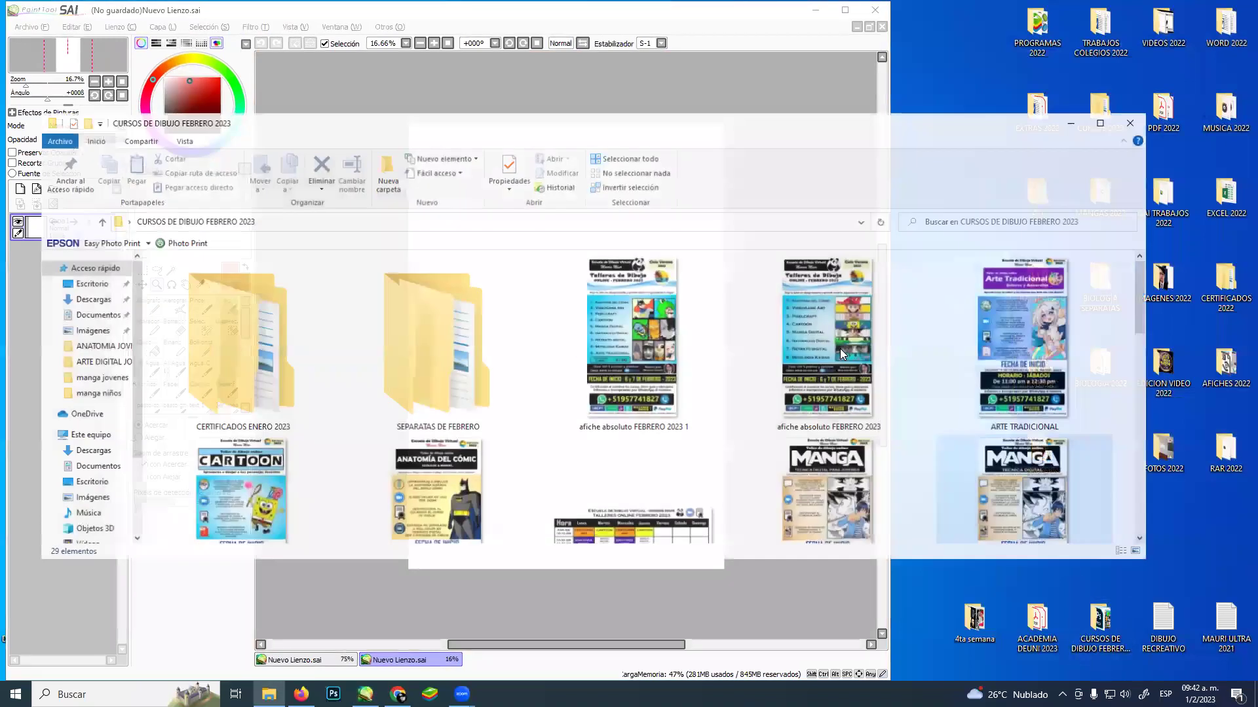
scroll(655, 375, "down", 5)
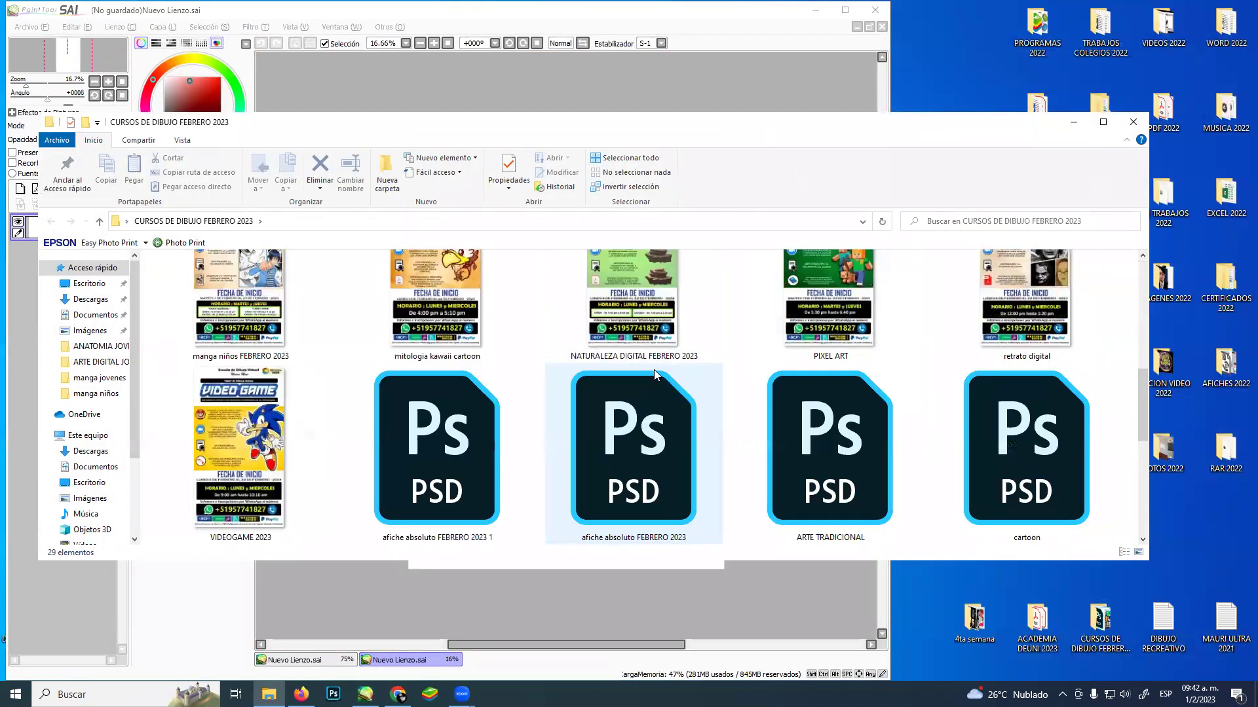
scroll(655, 375, "up", 1)
scroll(746, 357, "up", 3)
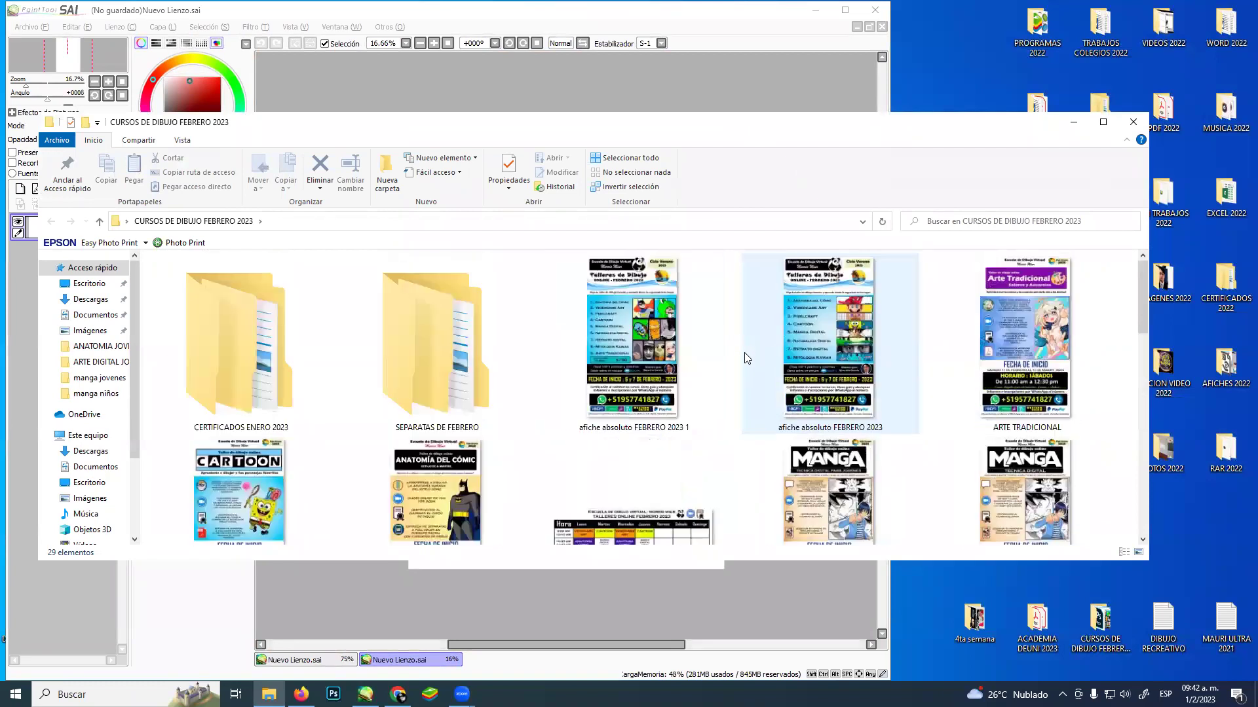
scroll(756, 359, "down", 5)
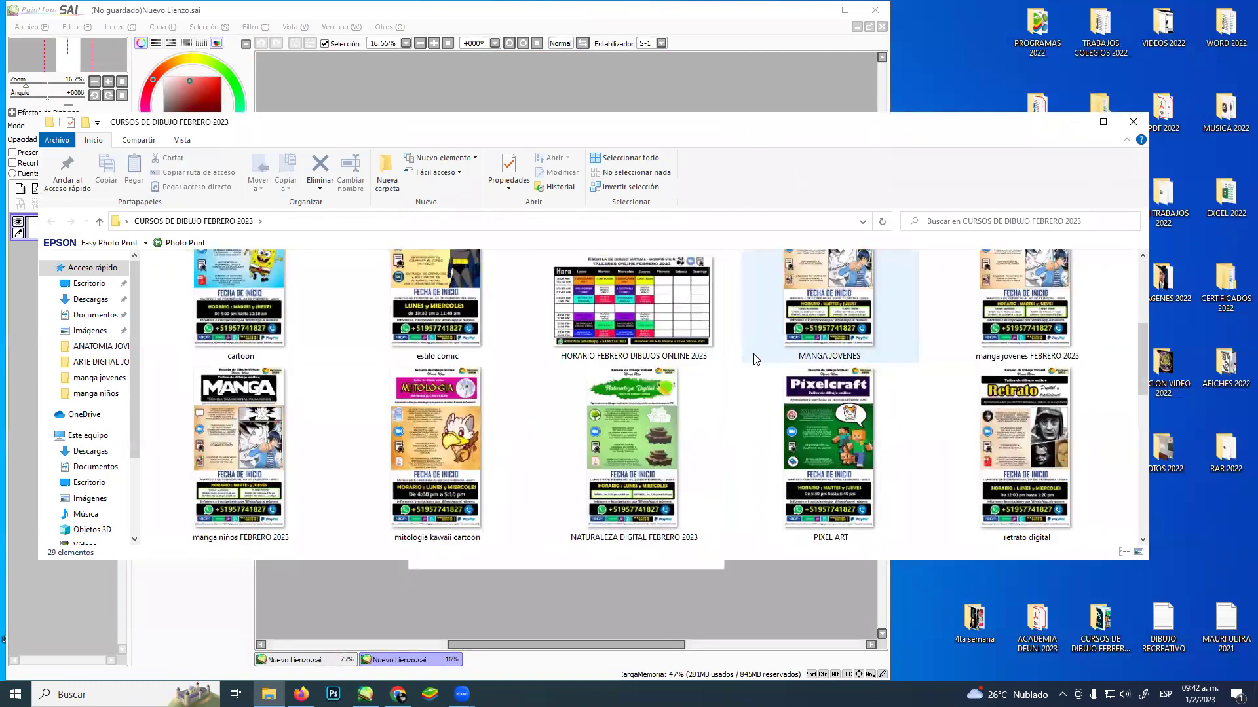
scroll(753, 360, "up", 2)
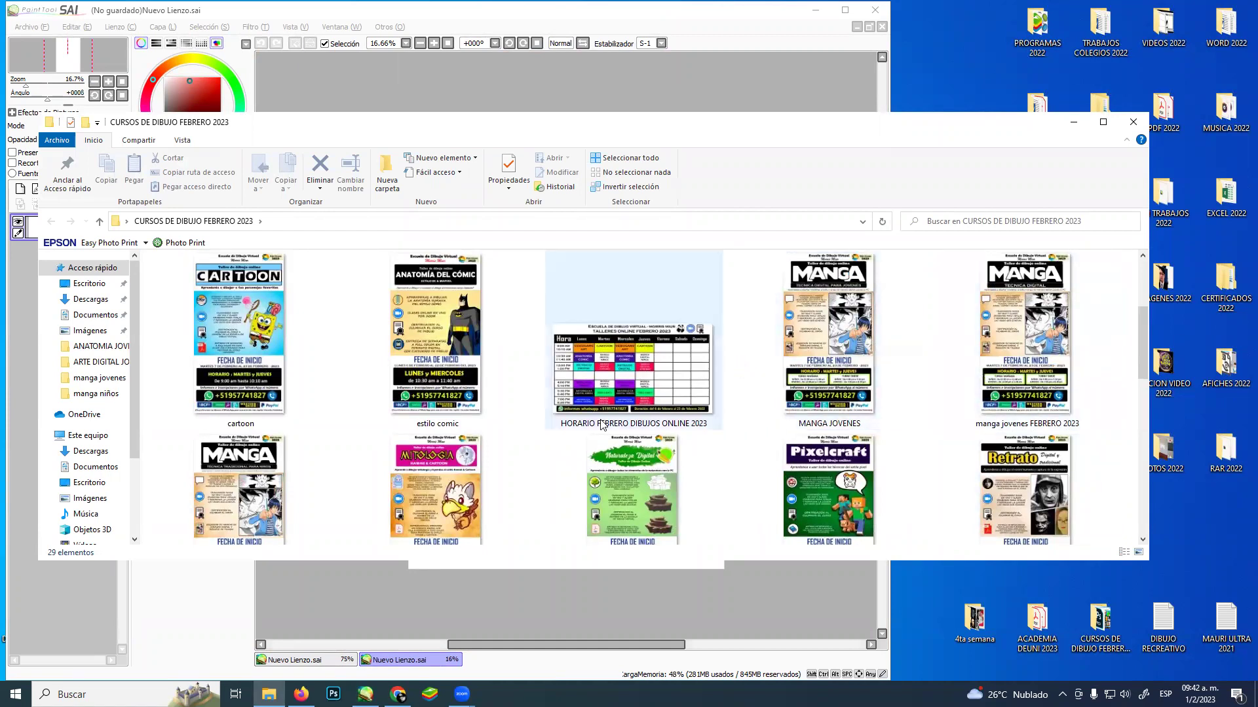
left_click(259, 331)
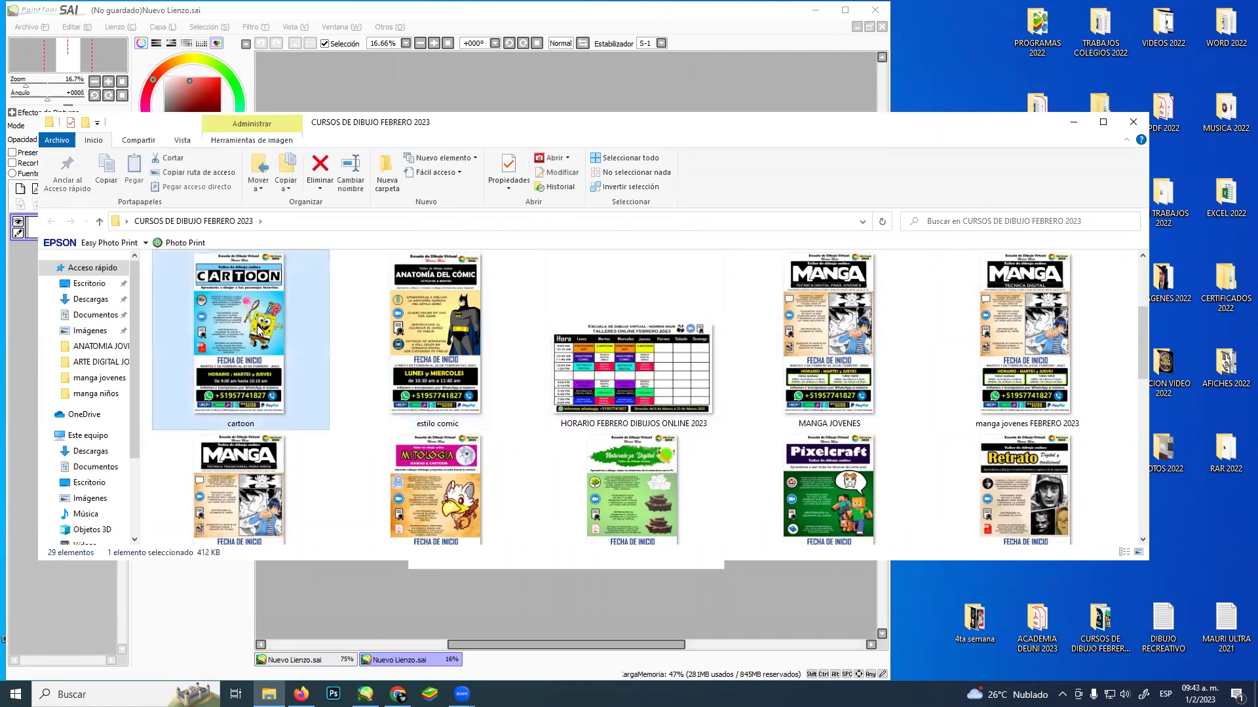
left_click(376, 409)
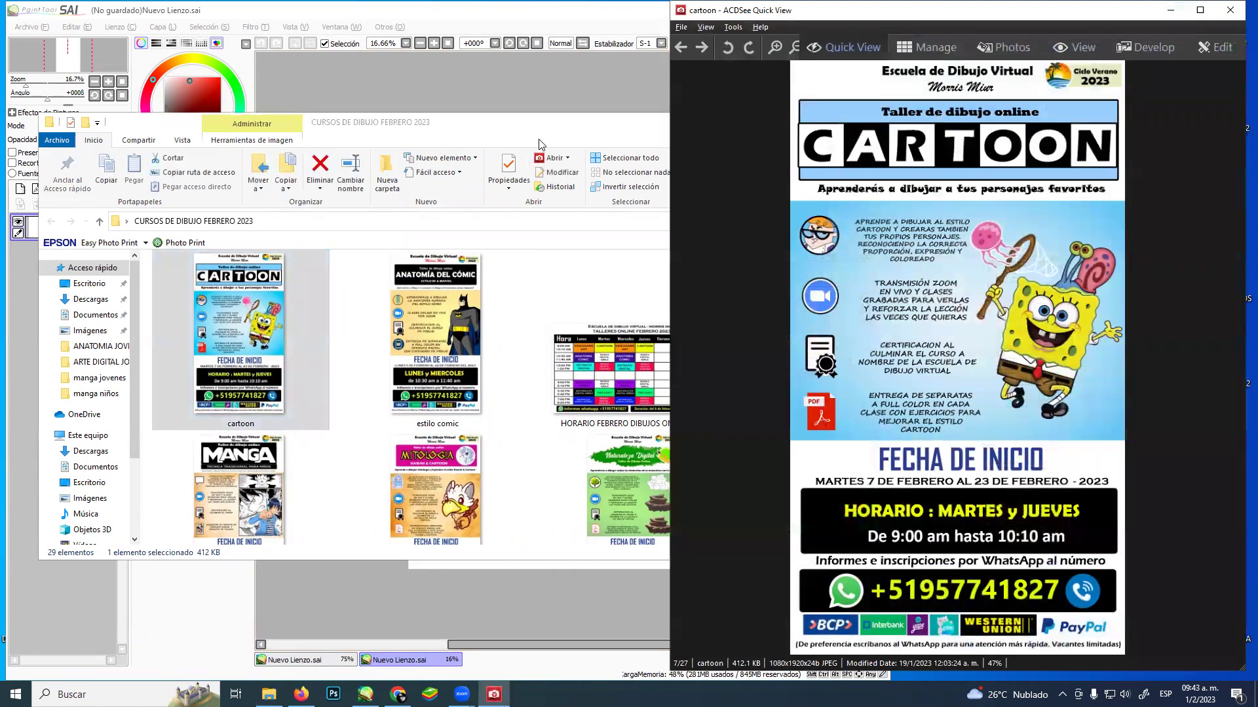
left_click(602, 118)
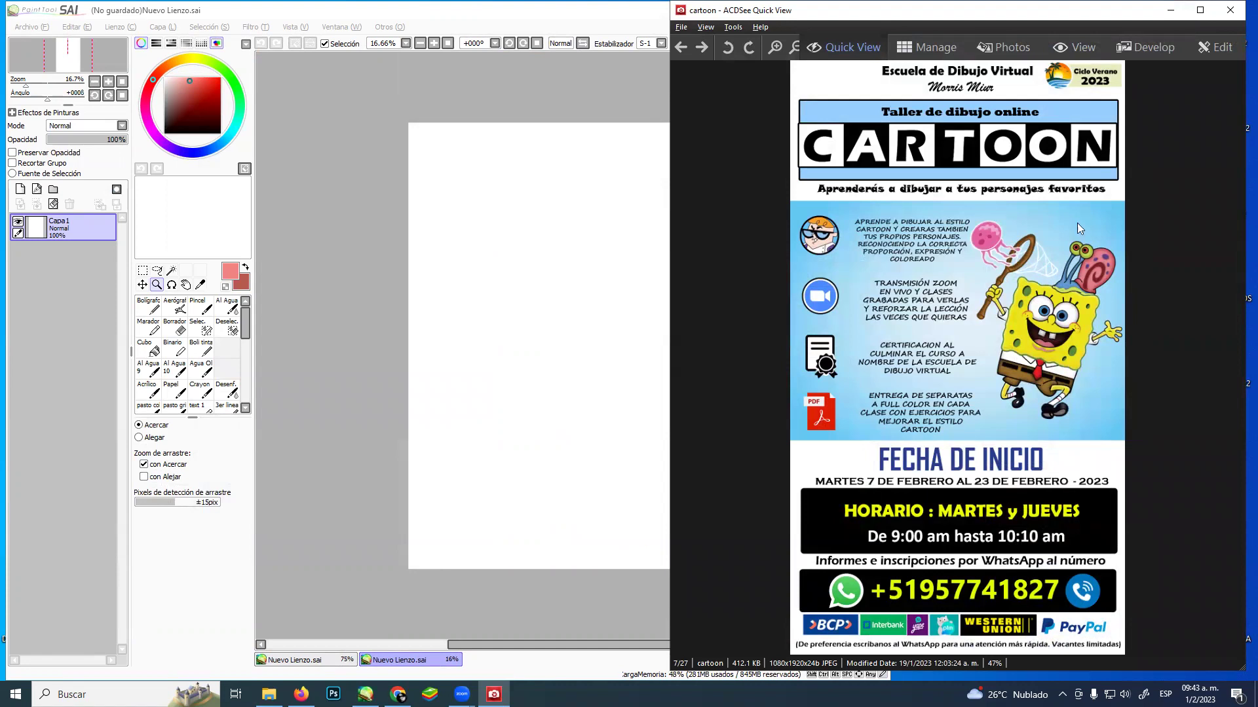
Narrow the poster window so it no longer overlaps the new canvas, and enlarge the canvas view to 50%
left_click_drag(670, 223, 891, 223)
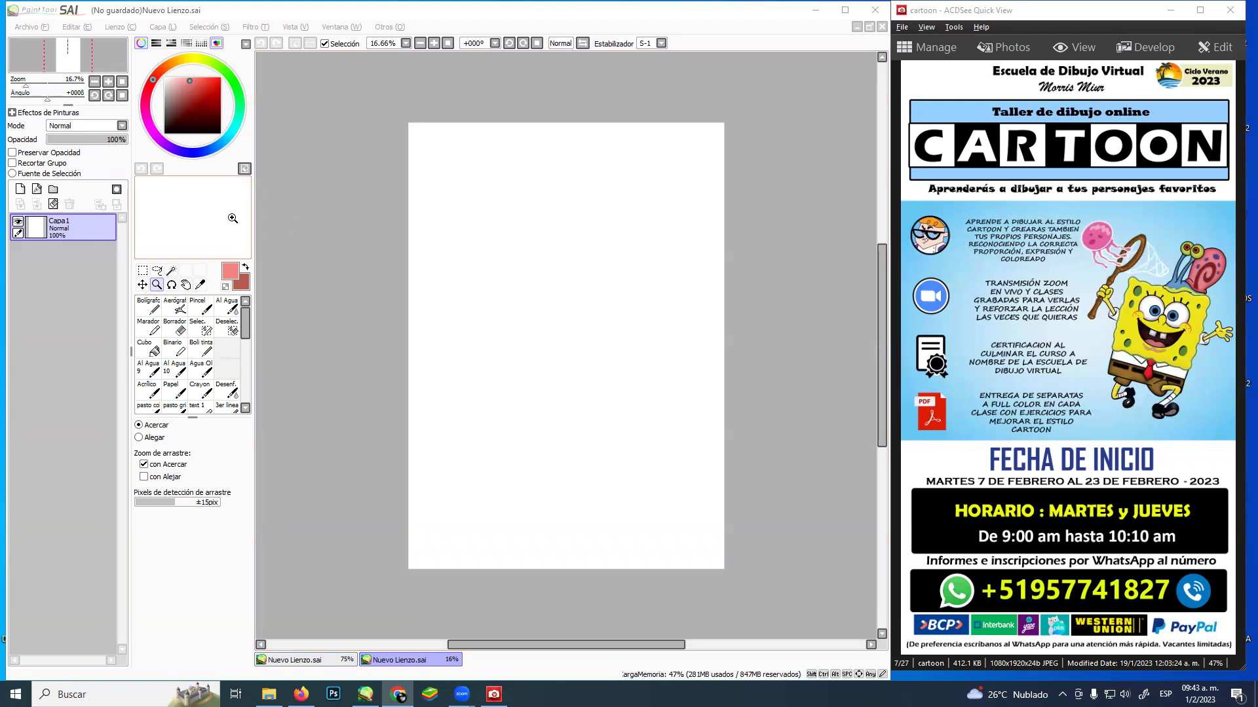
left_click(569, 196)
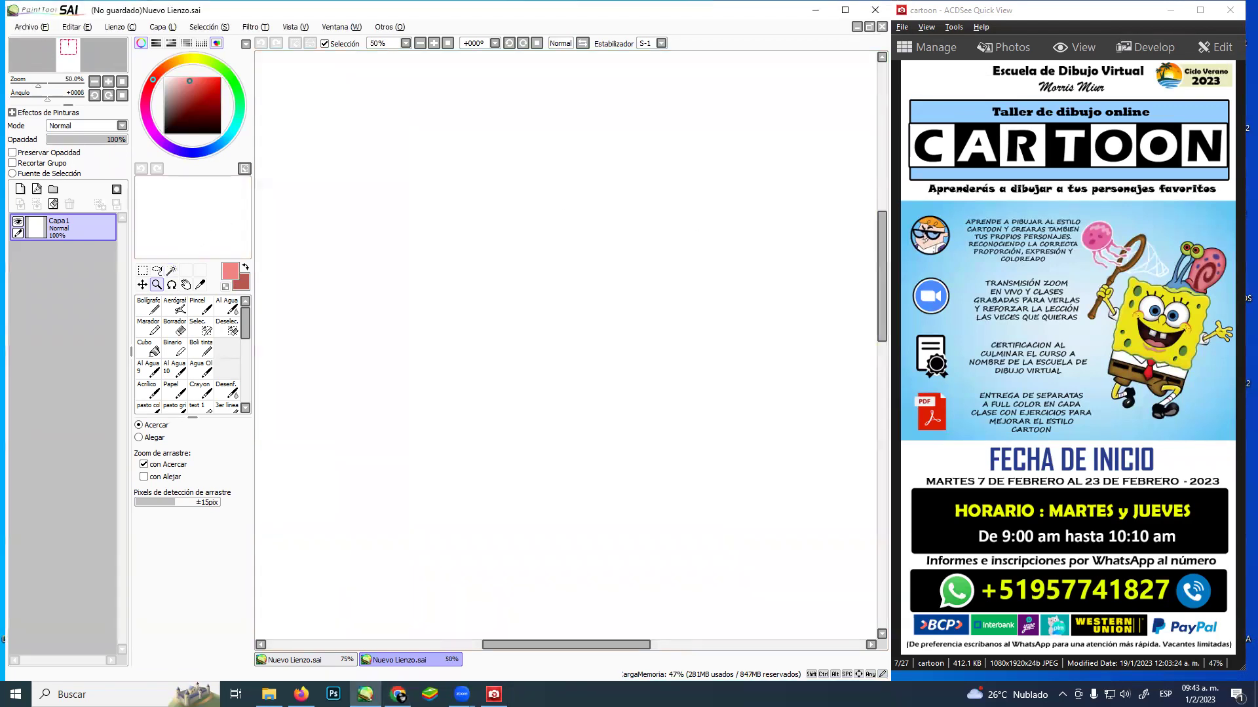
Paste the copied orange cartoon character image onto the canvas as a new layer
key("alt+Tab")
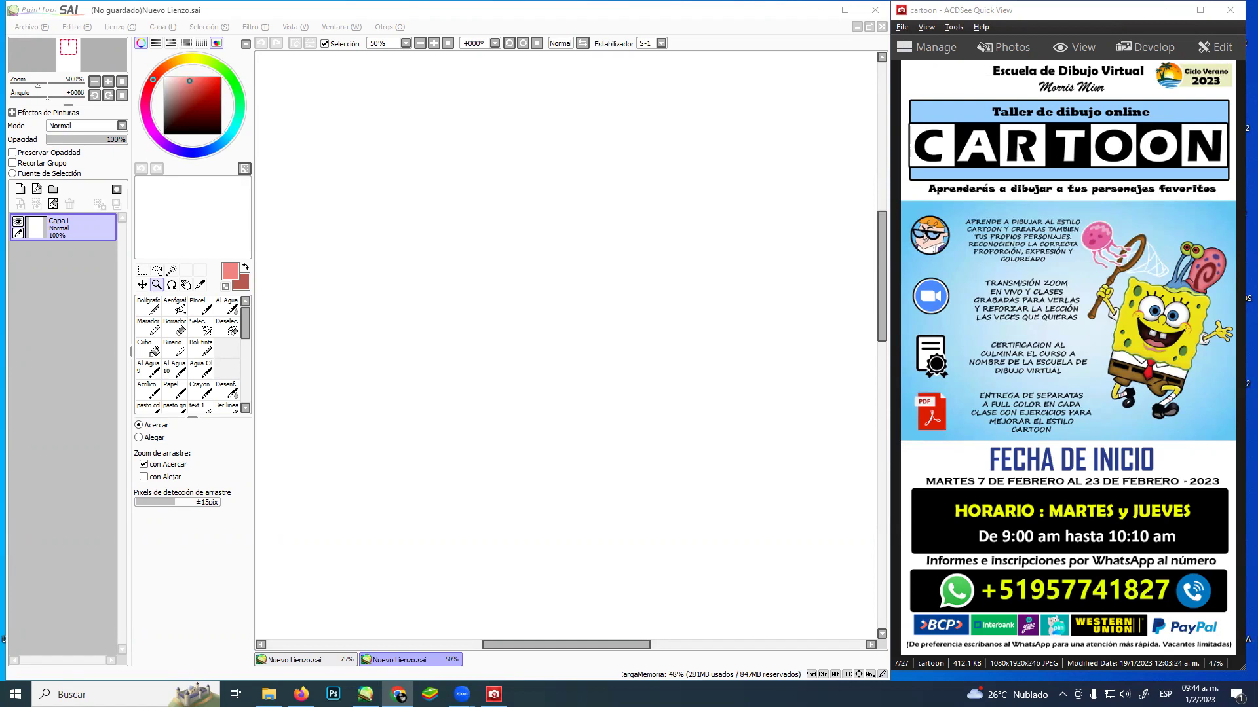
left_click(732, 14)
key("ctrl+v")
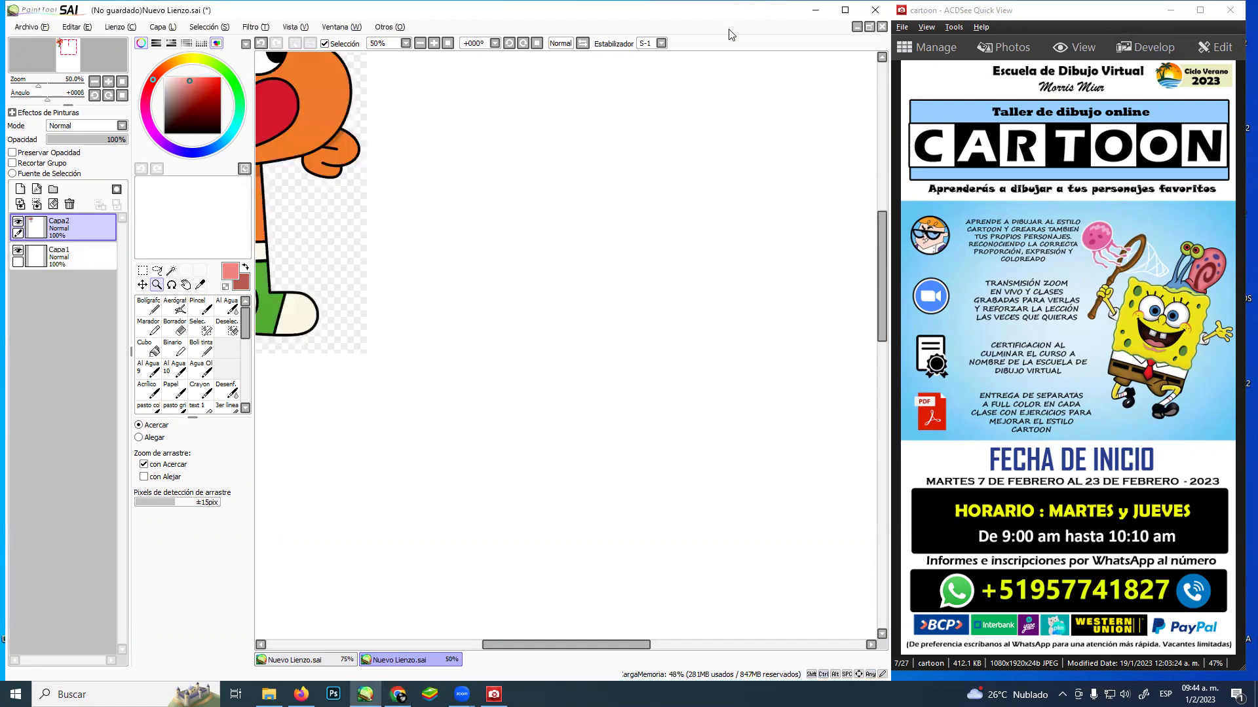
left_click_drag(526, 203, 707, 297)
Scale the pasted character down and keep it near the upper-left corner of the canvas
key("ctrl+t")
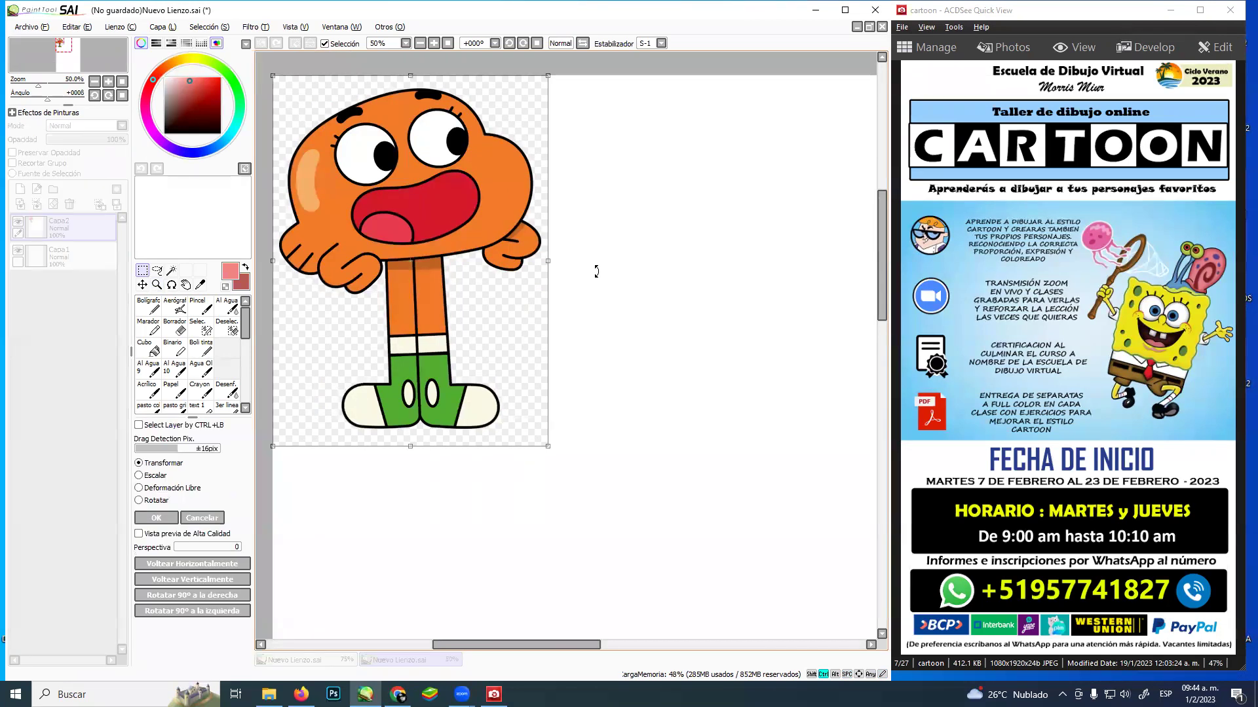
left_click_drag(339, 152, 403, 238)
left_click_drag(467, 321, 426, 254)
key("Return")
key("ctrl+t")
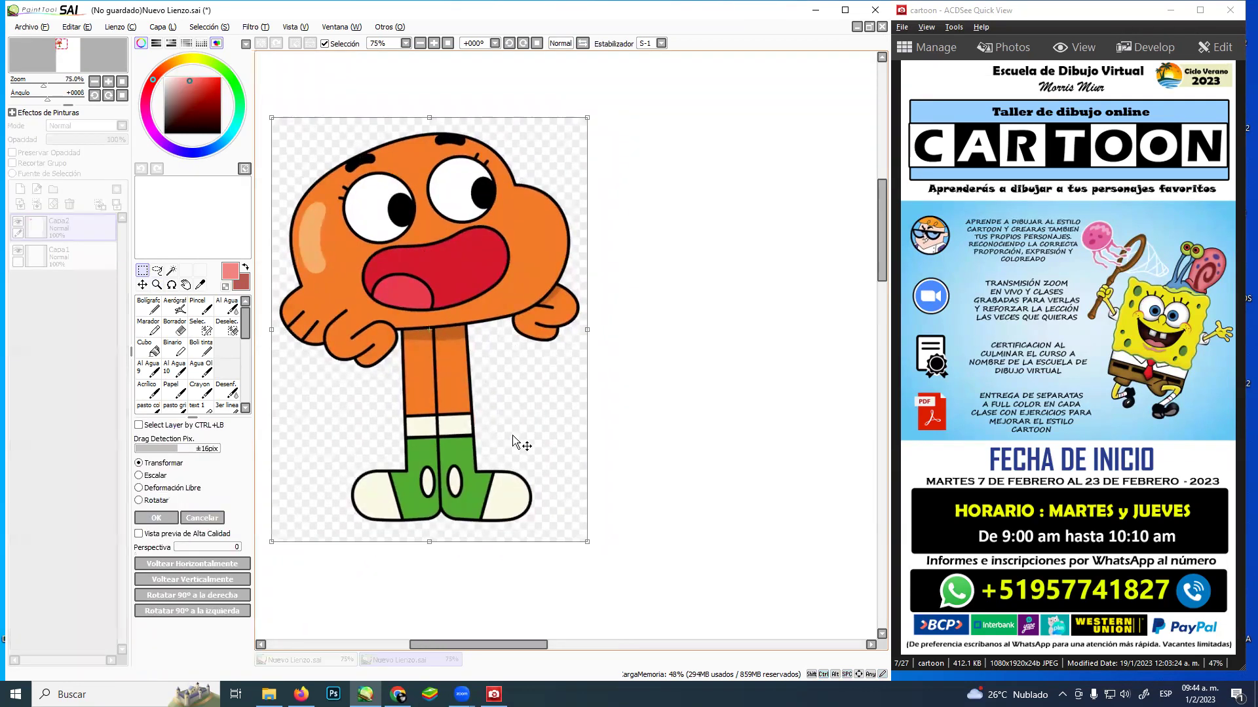
left_click_drag(589, 540, 517, 466)
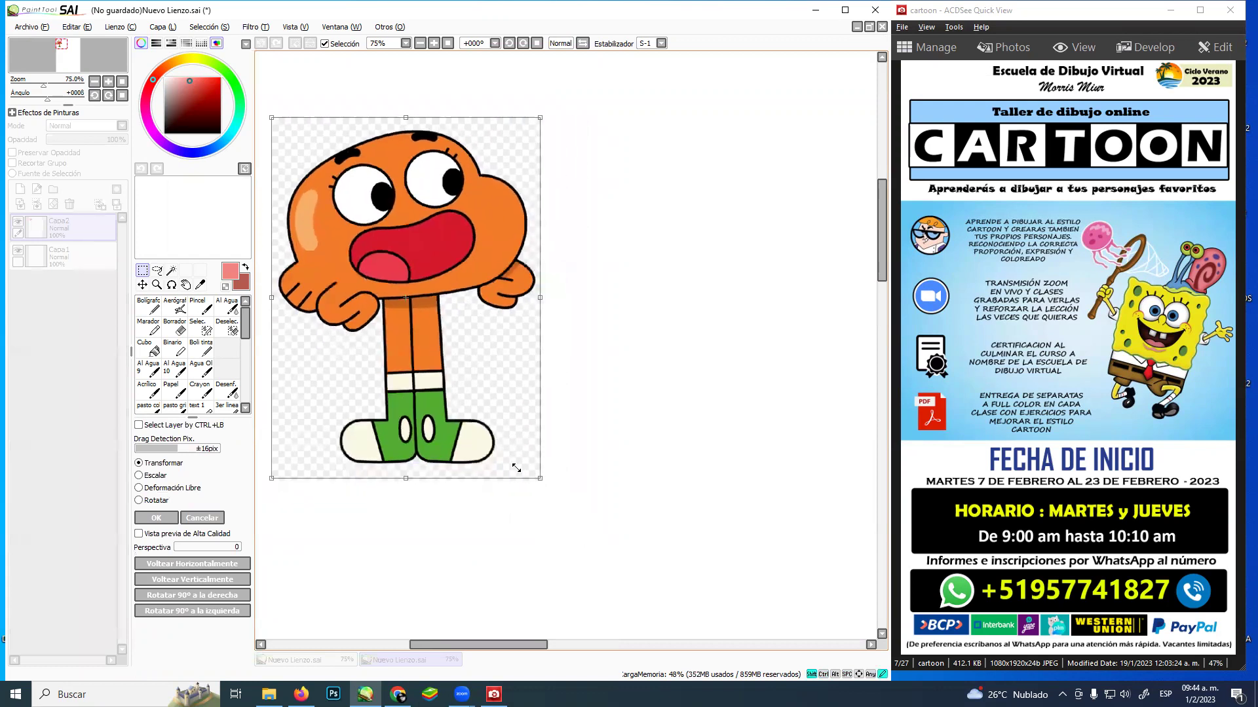
key("ctrl+space")
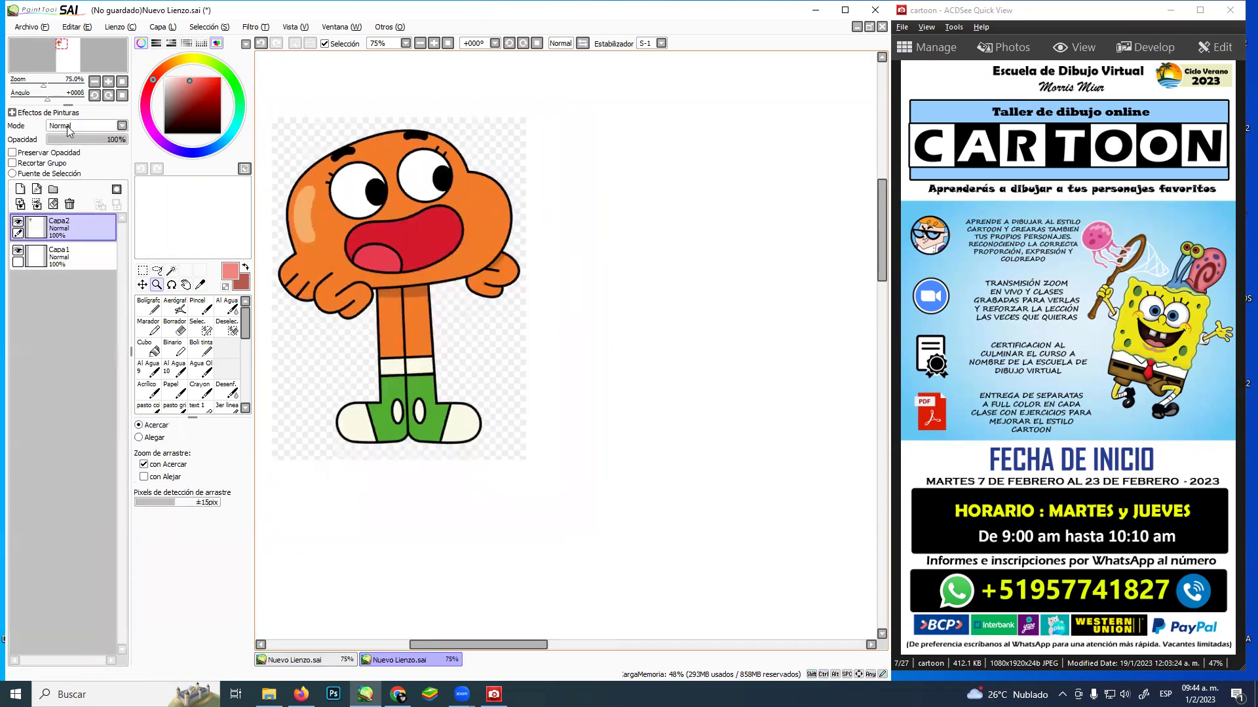
Add a new layer above the reference, set up the Boli tinta brush in bright blue, and undo the test stroke
left_click(20, 189)
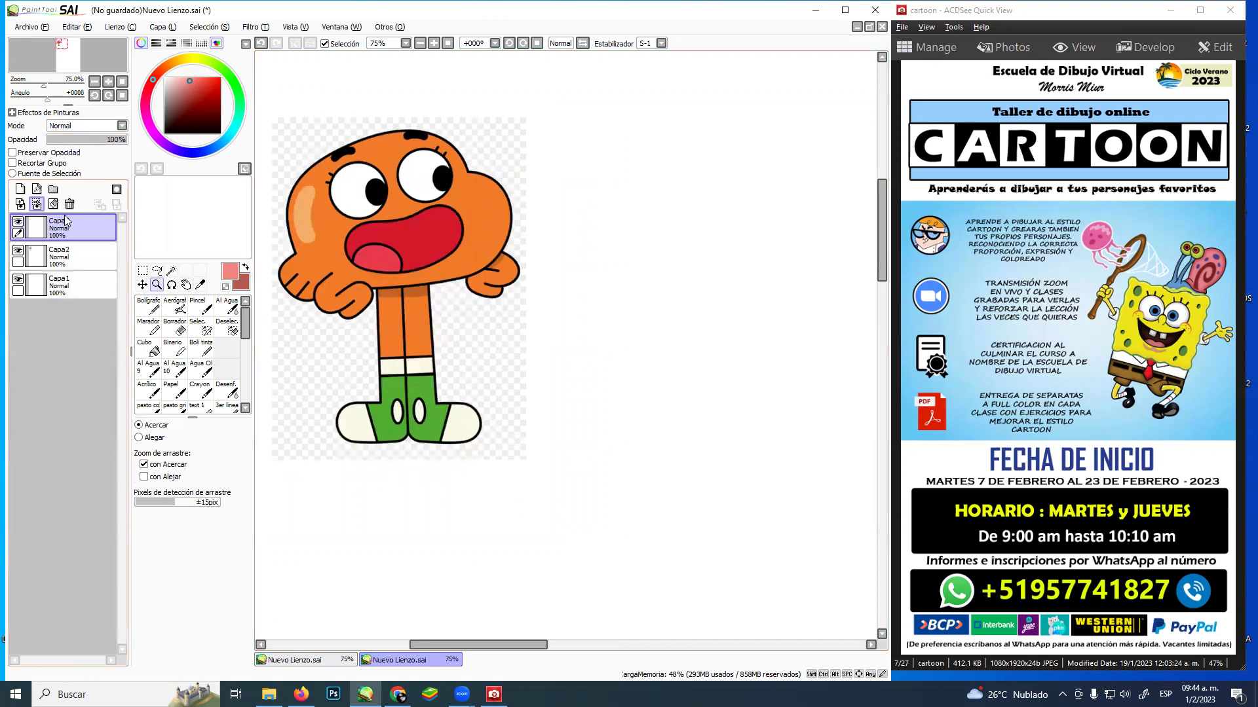
left_click(201, 348)
left_click(204, 151)
left_click(220, 78)
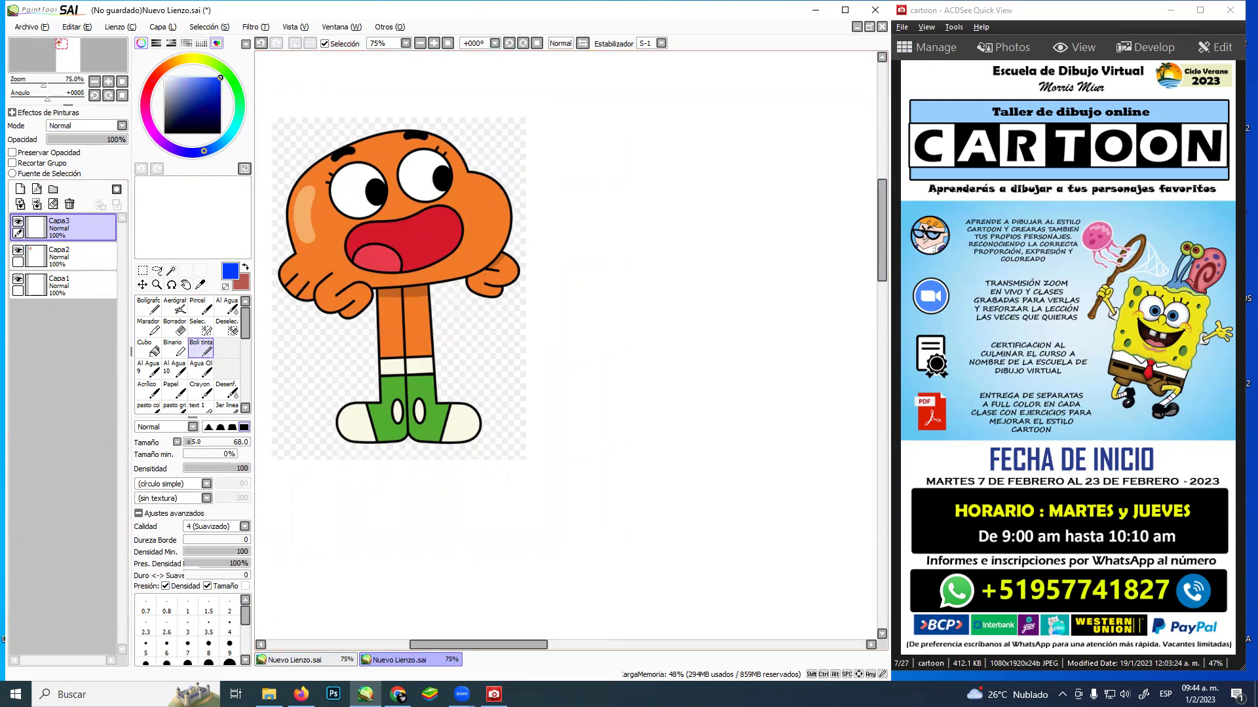
left_click_drag(376, 231, 451, 220)
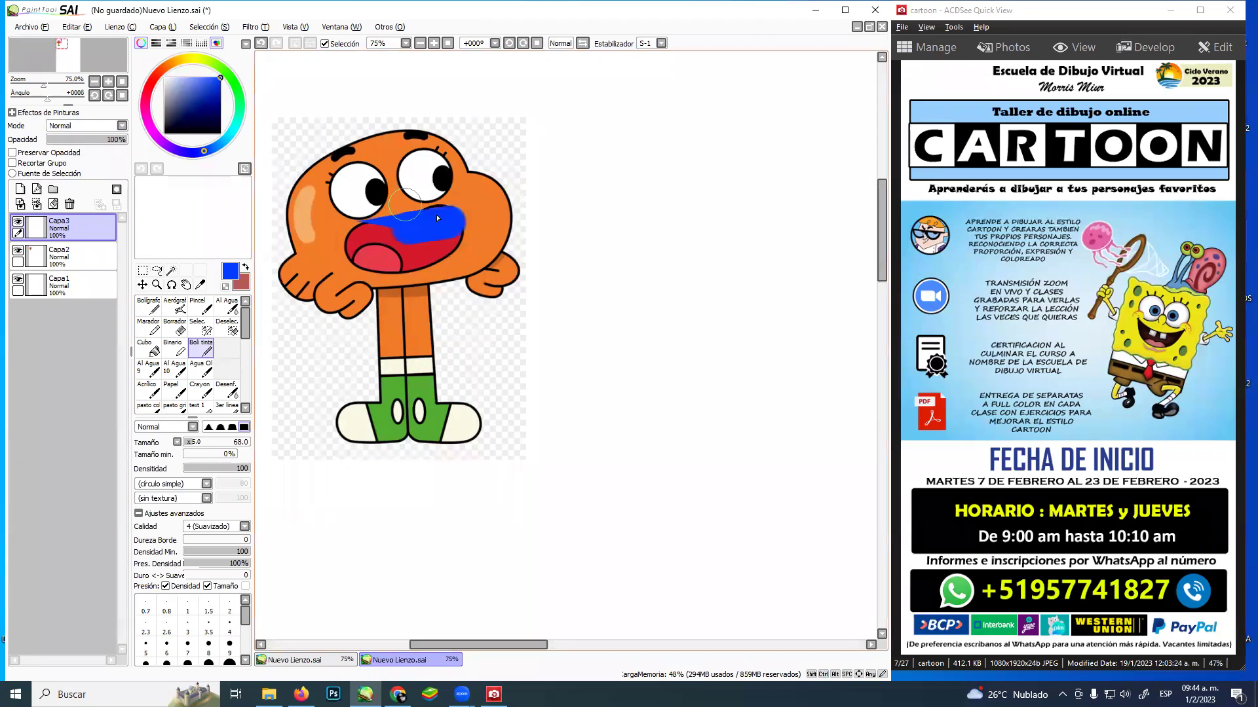
key("ctrl+z")
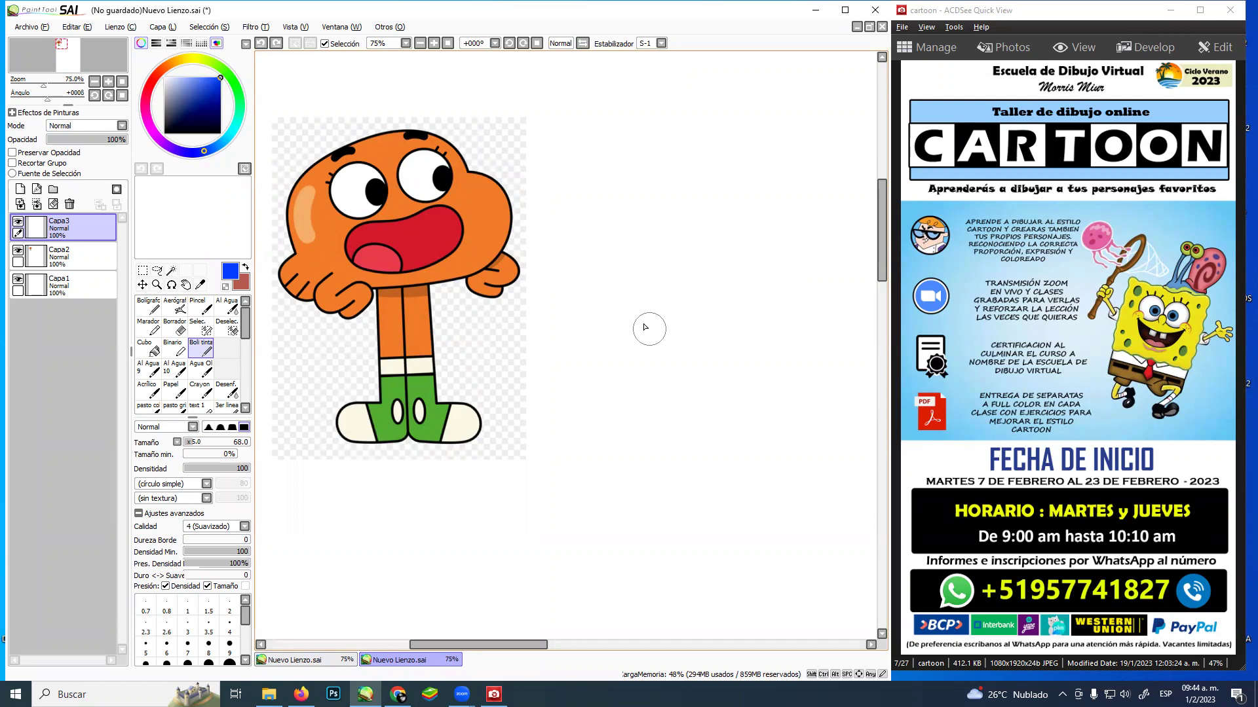
Sketch the character's wide oval head in blue beside the reference, with an eye guideline and a rounded cheek bulge at its side
mouse_move(592, 317)
left_mouse_down()
mouse_move(634, 286)
mouse_move(659, 290)
mouse_move(652, 280)
mouse_move(693, 293)
mouse_move(670, 278)
mouse_move(737, 302)
left_mouse_up()
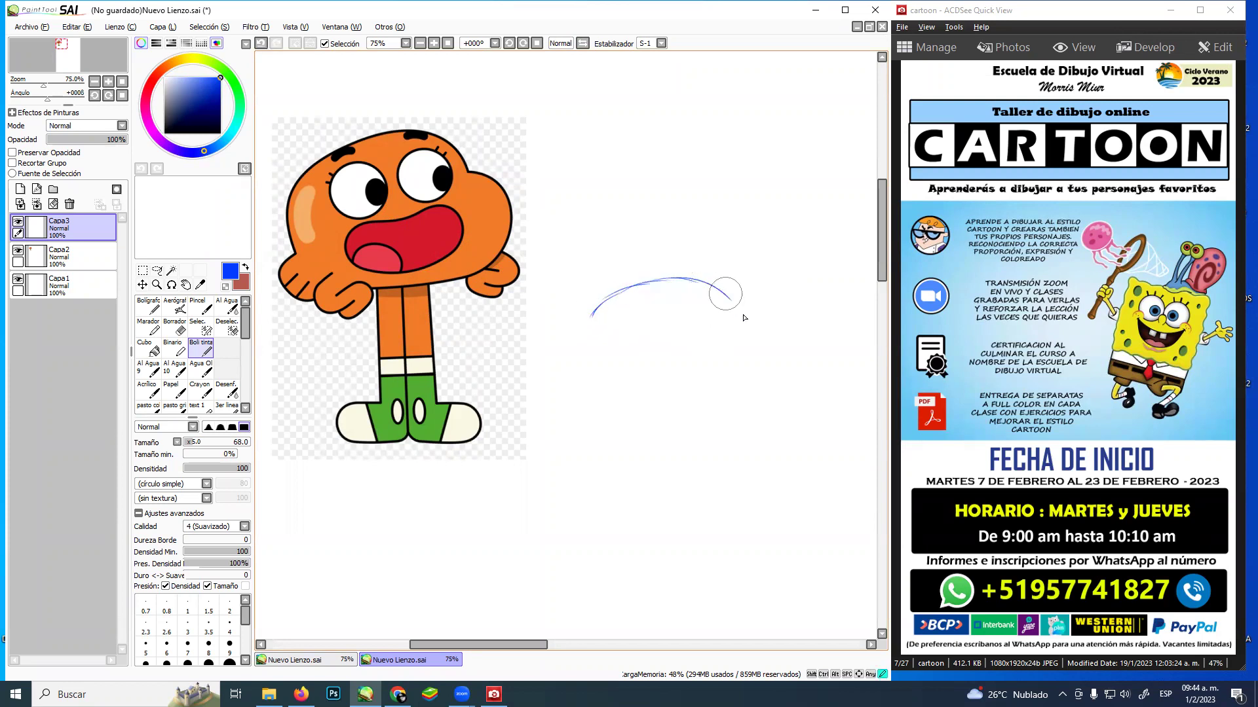
mouse_move(594, 312)
left_mouse_down()
mouse_move(614, 381)
mouse_move(588, 361)
mouse_move(624, 366)
mouse_move(597, 366)
mouse_move(614, 364)
mouse_move(605, 388)
mouse_move(680, 380)
mouse_move(635, 405)
mouse_move(675, 388)
mouse_move(647, 395)
mouse_move(748, 388)
left_mouse_up()
mouse_move(721, 288)
left_mouse_down()
mouse_move(744, 309)
mouse_move(731, 311)
mouse_move(742, 379)
mouse_move(752, 338)
mouse_move(741, 381)
mouse_move(755, 348)
mouse_move(744, 385)
mouse_move(721, 404)
left_mouse_up()
mouse_move(593, 373)
left_mouse_down()
mouse_move(670, 412)
mouse_move(632, 405)
mouse_move(607, 391)
left_mouse_up()
mouse_move(589, 348)
left_mouse_down()
mouse_move(595, 373)
mouse_move(607, 311)
mouse_move(583, 332)
mouse_move(658, 279)
mouse_move(640, 292)
mouse_move(718, 285)
mouse_move(694, 294)
mouse_move(748, 303)
mouse_move(724, 311)
mouse_move(760, 347)
mouse_move(743, 345)
mouse_move(726, 410)
mouse_move(706, 391)
mouse_move(710, 332)
mouse_move(752, 324)
left_mouse_up()
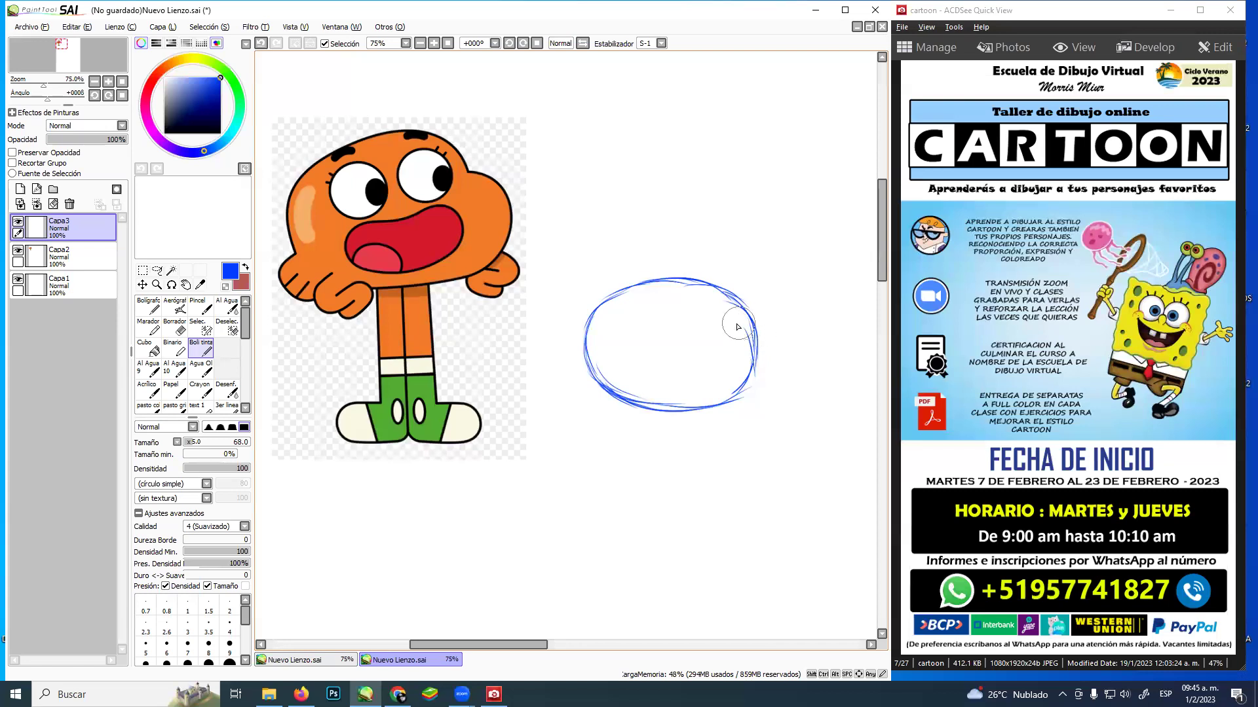
mouse_move(630, 321)
left_mouse_down()
mouse_move(771, 322)
mouse_move(744, 317)
mouse_move(780, 330)
mouse_move(766, 331)
mouse_move(791, 361)
mouse_move(778, 336)
mouse_move(784, 381)
mouse_move(709, 400)
mouse_move(739, 403)
mouse_move(696, 400)
mouse_move(754, 390)
mouse_move(732, 404)
mouse_move(699, 402)
mouse_move(776, 386)
mouse_move(735, 405)
mouse_move(775, 375)
mouse_move(752, 401)
left_mouse_up()
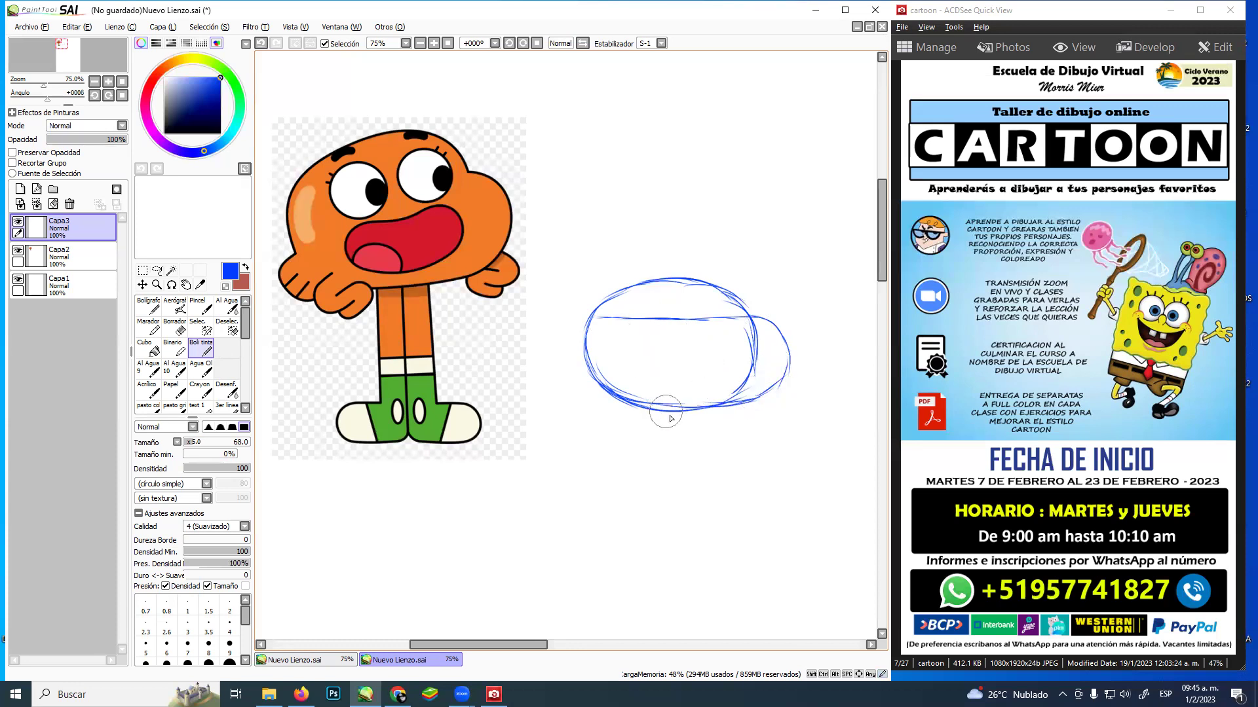
Sketch two straight legs split by a centre line below the head, ending in rounded feet
left_click_drag(673, 419, 676, 564)
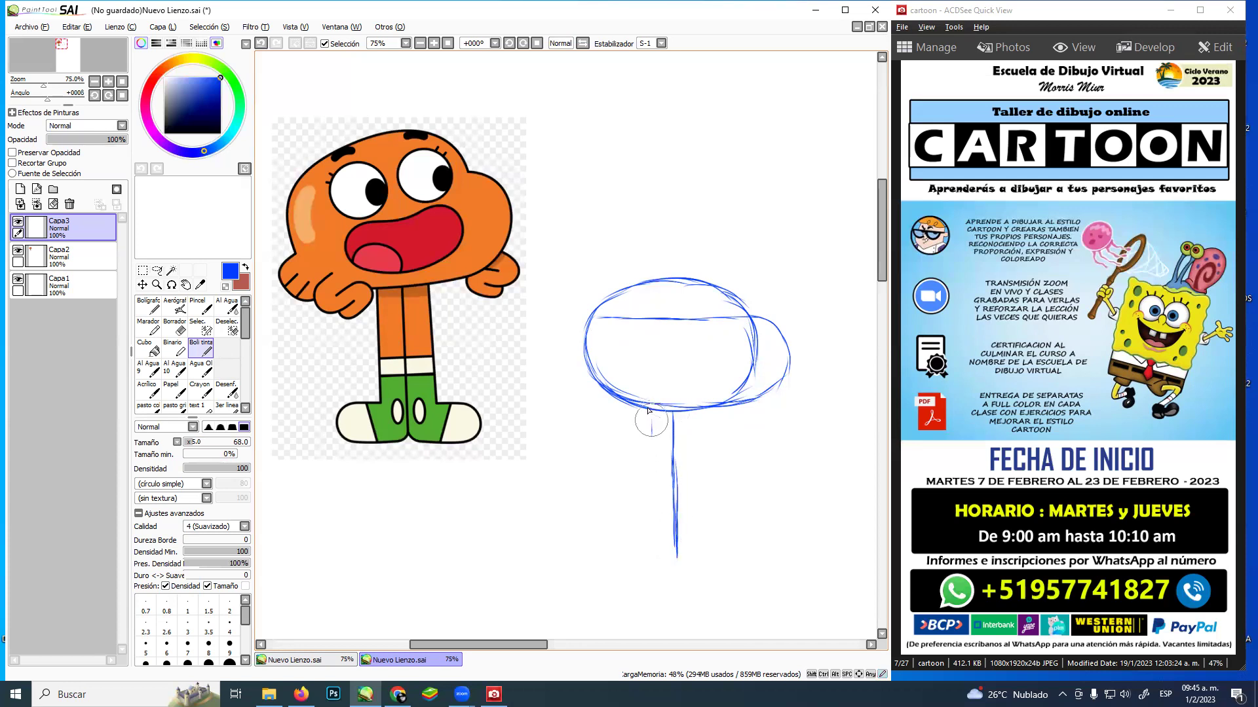
left_click_drag(647, 414, 650, 527)
mouse_move(692, 412)
left_mouse_down()
mouse_move(693, 521)
mouse_move(693, 453)
mouse_move(694, 521)
mouse_move(685, 495)
mouse_move(713, 503)
mouse_move(698, 521)
mouse_move(617, 532)
mouse_move(626, 525)
mouse_move(625, 549)
mouse_move(627, 530)
mouse_move(616, 540)
mouse_move(623, 555)
mouse_move(671, 557)
mouse_move(636, 558)
mouse_move(698, 556)
mouse_move(665, 560)
mouse_move(719, 548)
mouse_move(704, 524)
mouse_move(727, 556)
left_mouse_up()
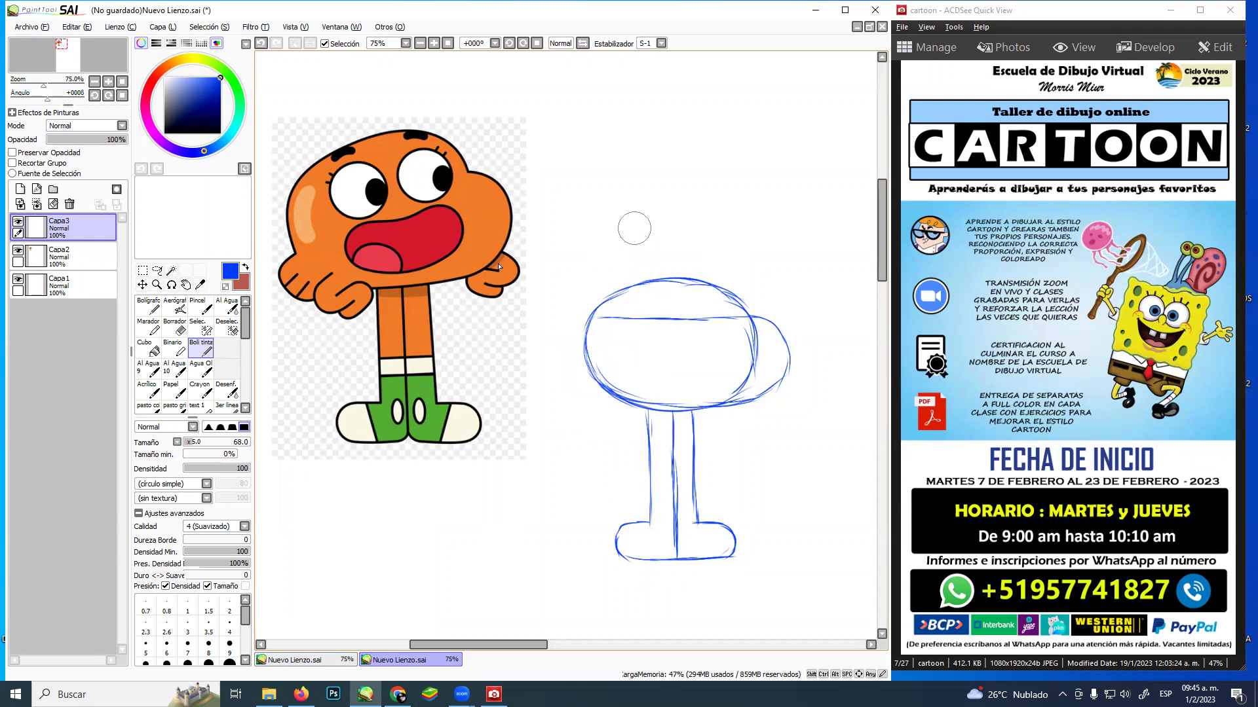
Draw eye, mouth and vertical centre guidelines over the reference face, and add the mouth and centre guidelines to the sketched head
left_click_drag(288, 178, 550, 167)
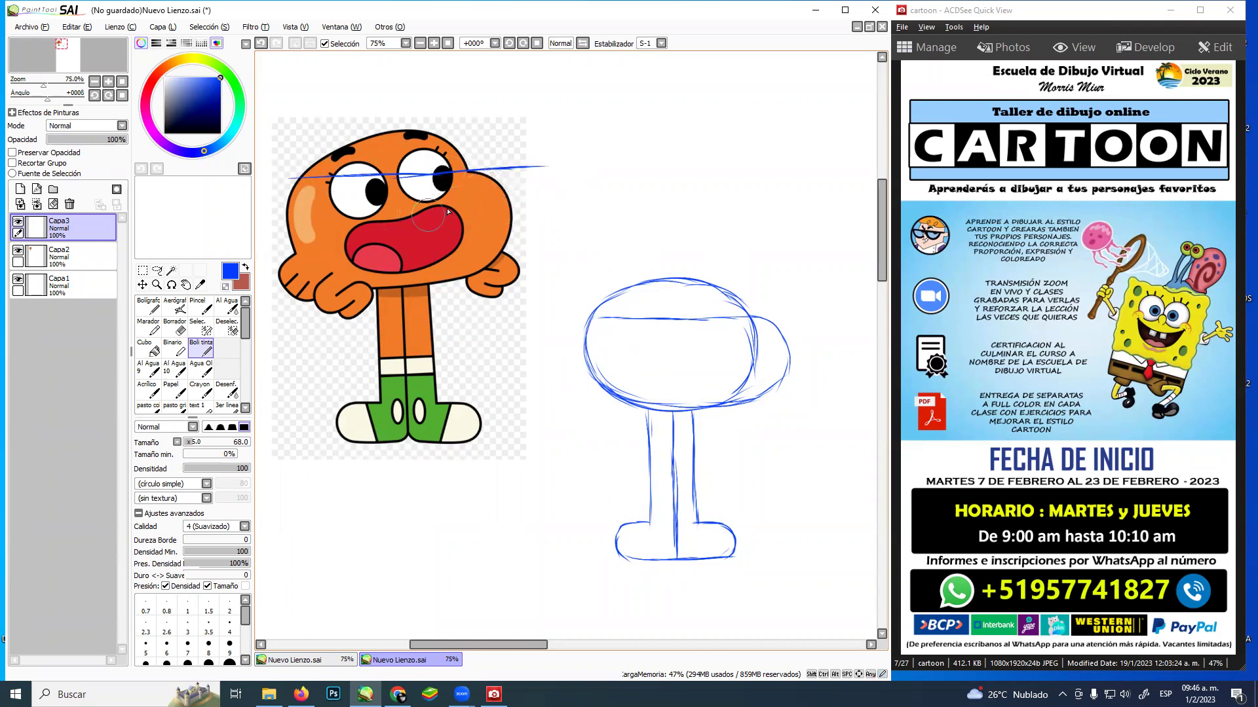
left_click_drag(275, 224, 331, 222)
left_click_drag(273, 226, 568, 217)
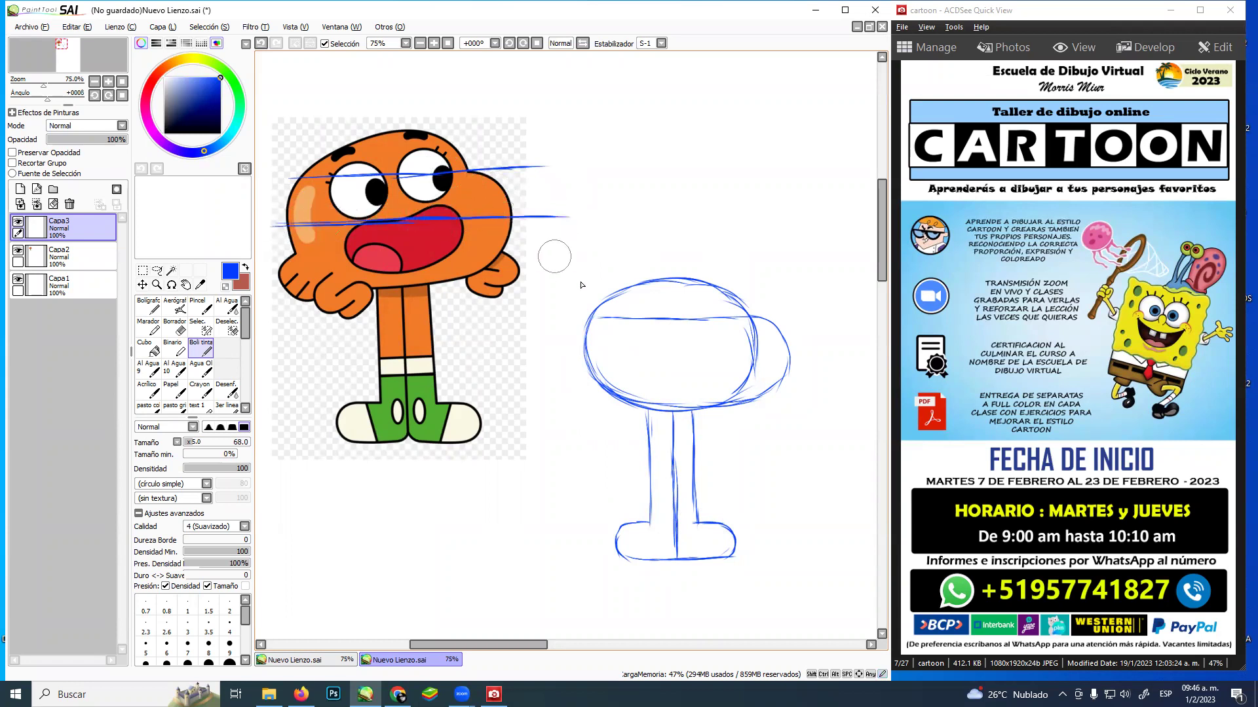
left_click_drag(590, 359, 846, 357)
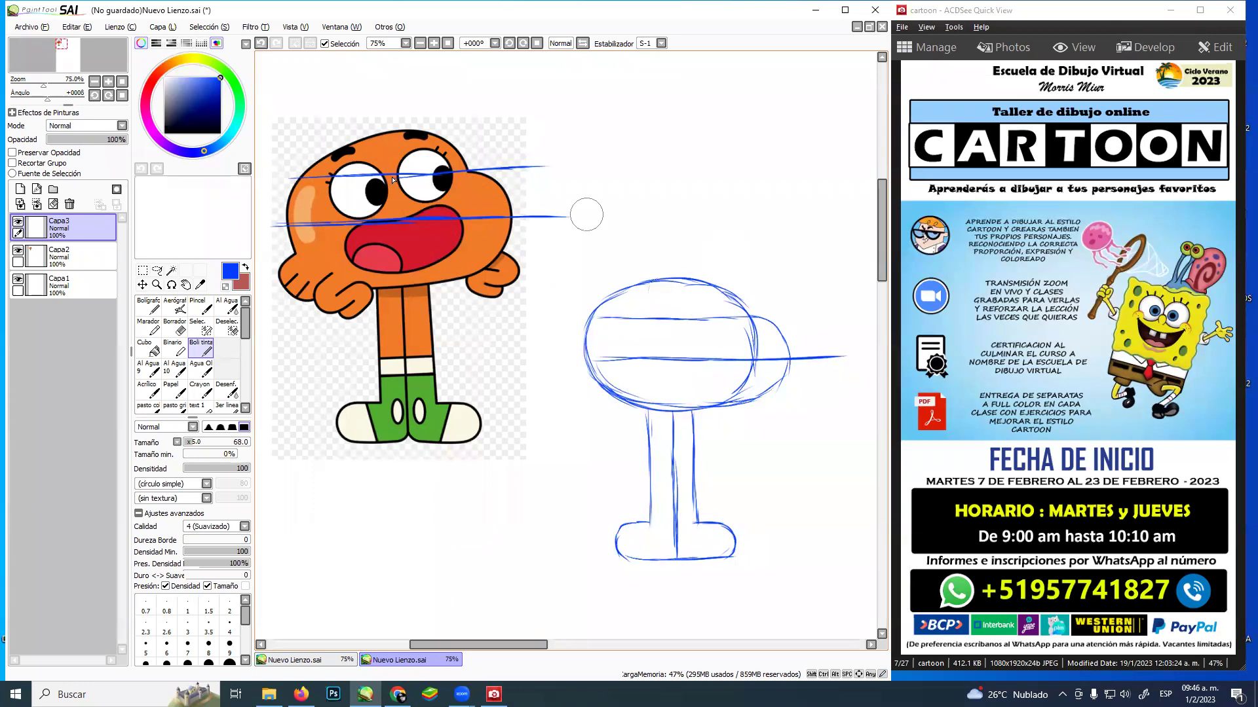
left_click_drag(391, 135, 398, 215)
left_click_drag(671, 408, 672, 292)
left_click_drag(672, 360, 665, 280)
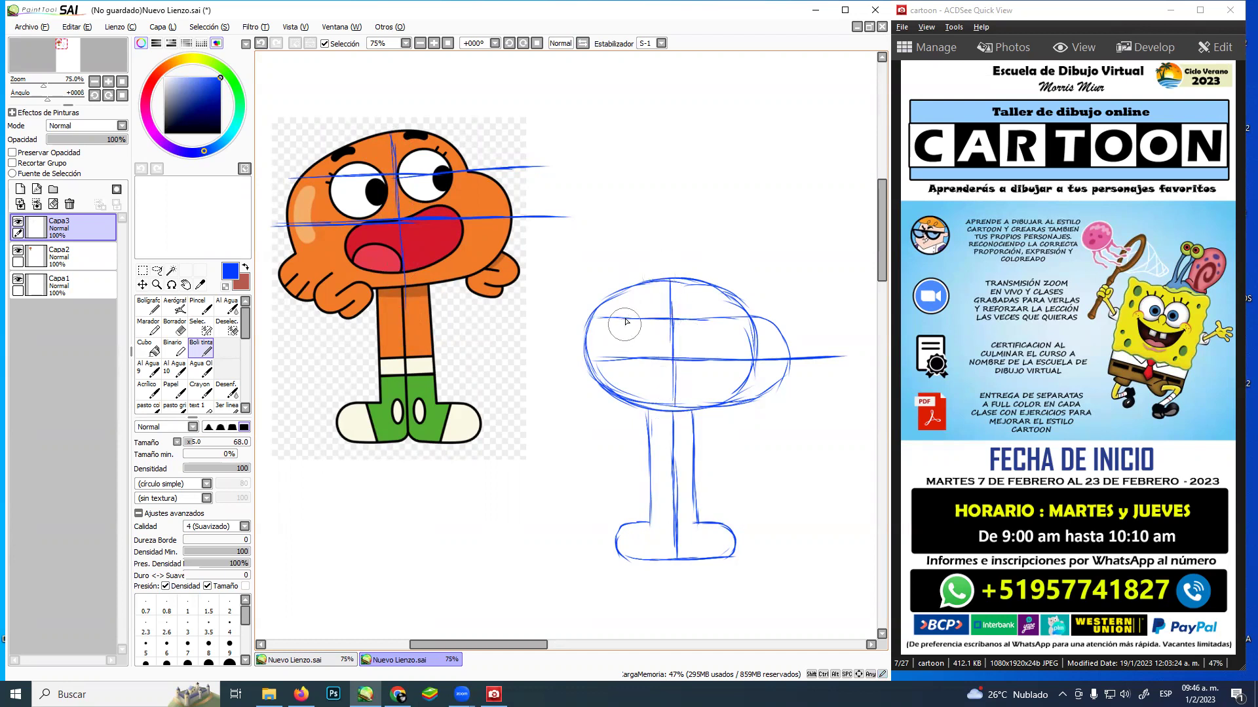
Sketch two round eyes on the eye guideline, on either side of the centre line, with filled pupils toward the cheek bulge
mouse_move(623, 320)
left_mouse_down()
mouse_move(632, 353)
mouse_move(623, 337)
mouse_move(661, 357)
mouse_move(645, 309)
left_mouse_up()
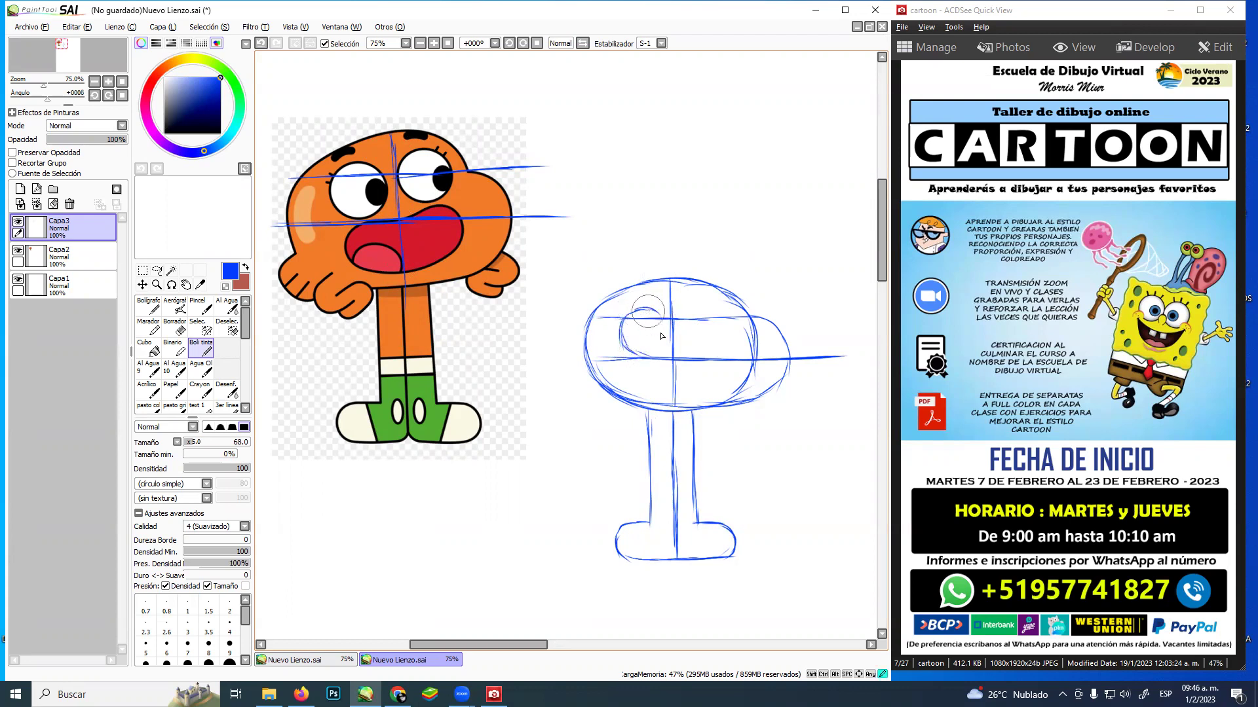
mouse_move(649, 309)
left_mouse_down()
mouse_move(644, 352)
mouse_move(621, 329)
left_mouse_up()
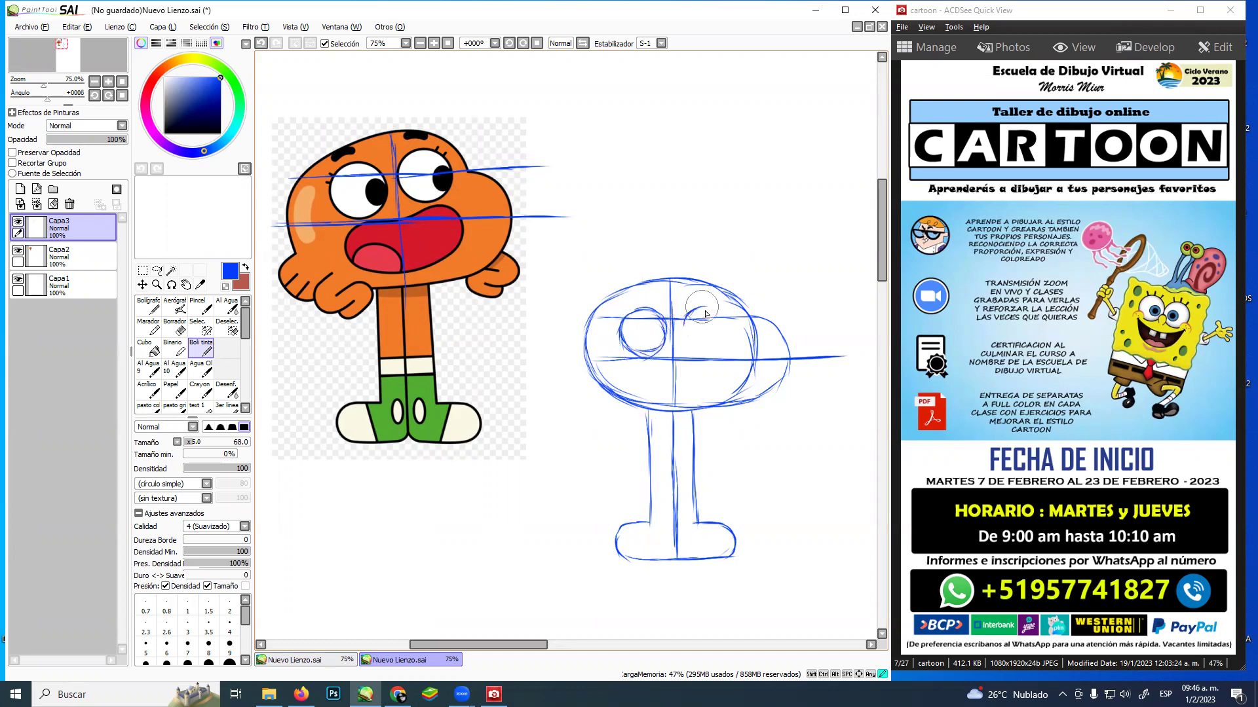
left_click_drag(700, 315, 712, 333)
left_click_drag(720, 340, 715, 355)
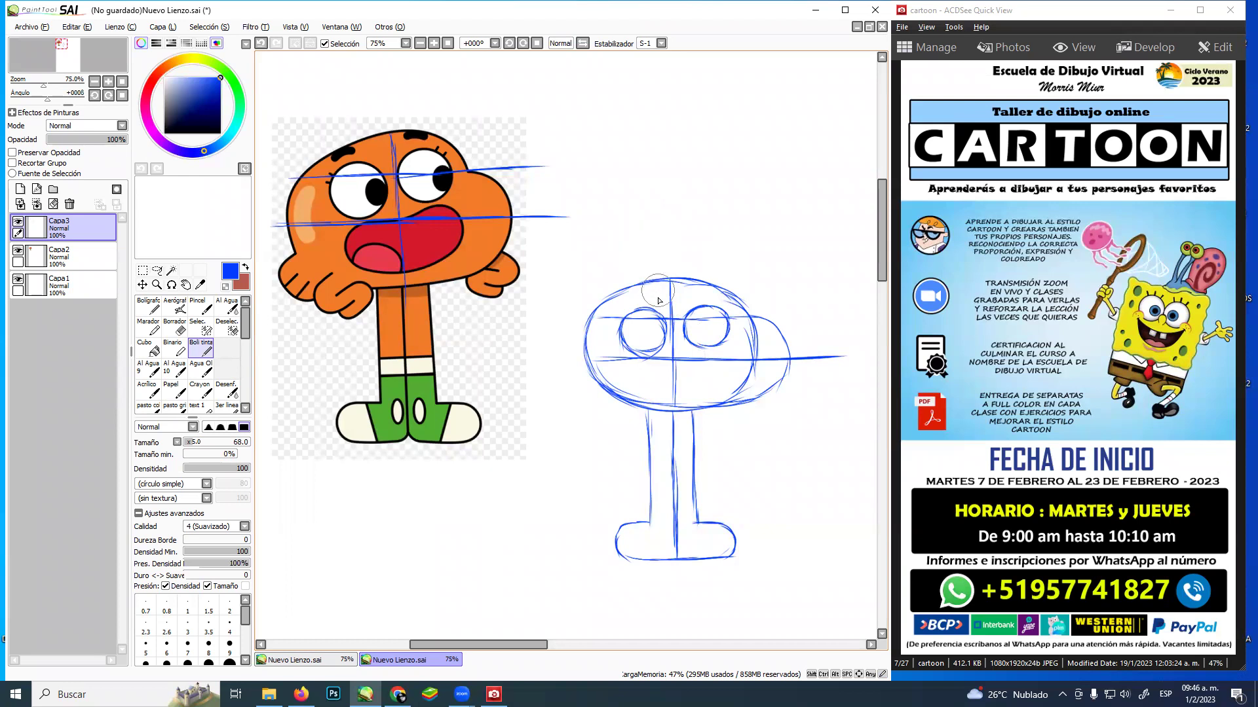
left_click_drag(661, 334, 719, 327)
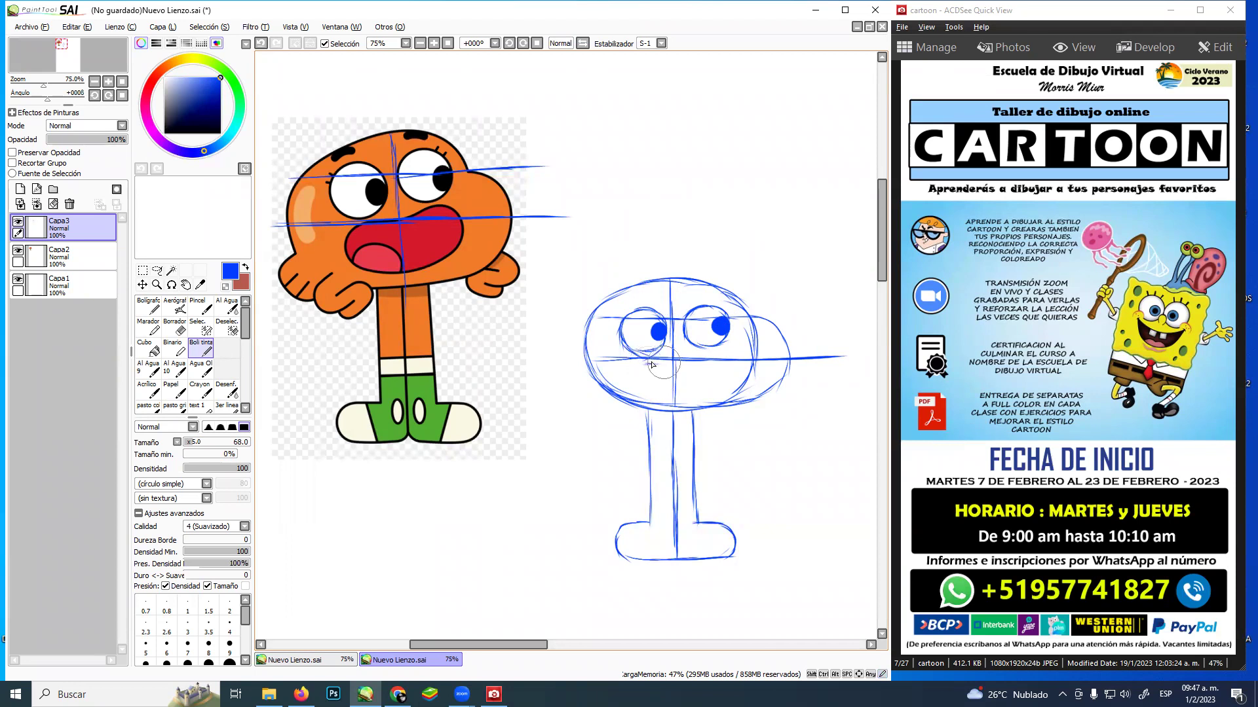
Sketch the wide open mouth under the eyes and the fin hands on both sides of the lower head
left_click_drag(709, 353, 726, 358)
left_click_drag(647, 364, 639, 371)
left_click_drag(648, 364, 639, 376)
left_click_drag(645, 366, 637, 382)
mouse_move(644, 368)
left_mouse_down()
mouse_move(638, 381)
mouse_move(661, 397)
mouse_move(696, 397)
mouse_move(728, 359)
mouse_move(708, 352)
left_mouse_up()
mouse_move(584, 378)
left_mouse_down()
mouse_move(589, 414)
mouse_move(576, 394)
mouse_move(603, 418)
mouse_move(616, 395)
mouse_move(624, 410)
mouse_move(629, 390)
mouse_move(613, 425)
mouse_move(613, 414)
mouse_move(632, 427)
mouse_move(637, 398)
mouse_move(657, 404)
mouse_move(634, 445)
mouse_move(633, 398)
left_mouse_up()
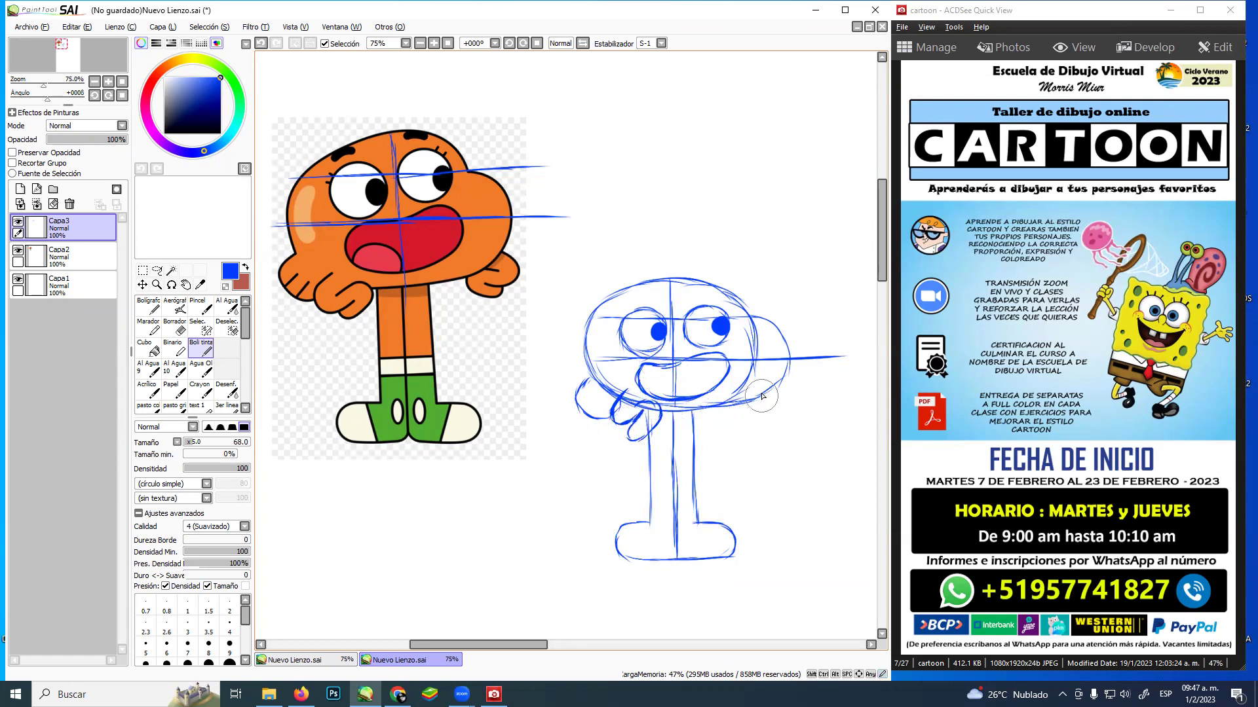
mouse_move(739, 407)
left_mouse_down()
mouse_move(753, 419)
mouse_move(747, 434)
mouse_move(774, 396)
mouse_move(765, 406)
left_mouse_up()
Sketch the sock bands and shoe details on the legs, and redraw the head's upper contour with a more slanted curve
mouse_move(650, 481)
left_mouse_down()
mouse_move(690, 482)
mouse_move(683, 496)
left_mouse_up()
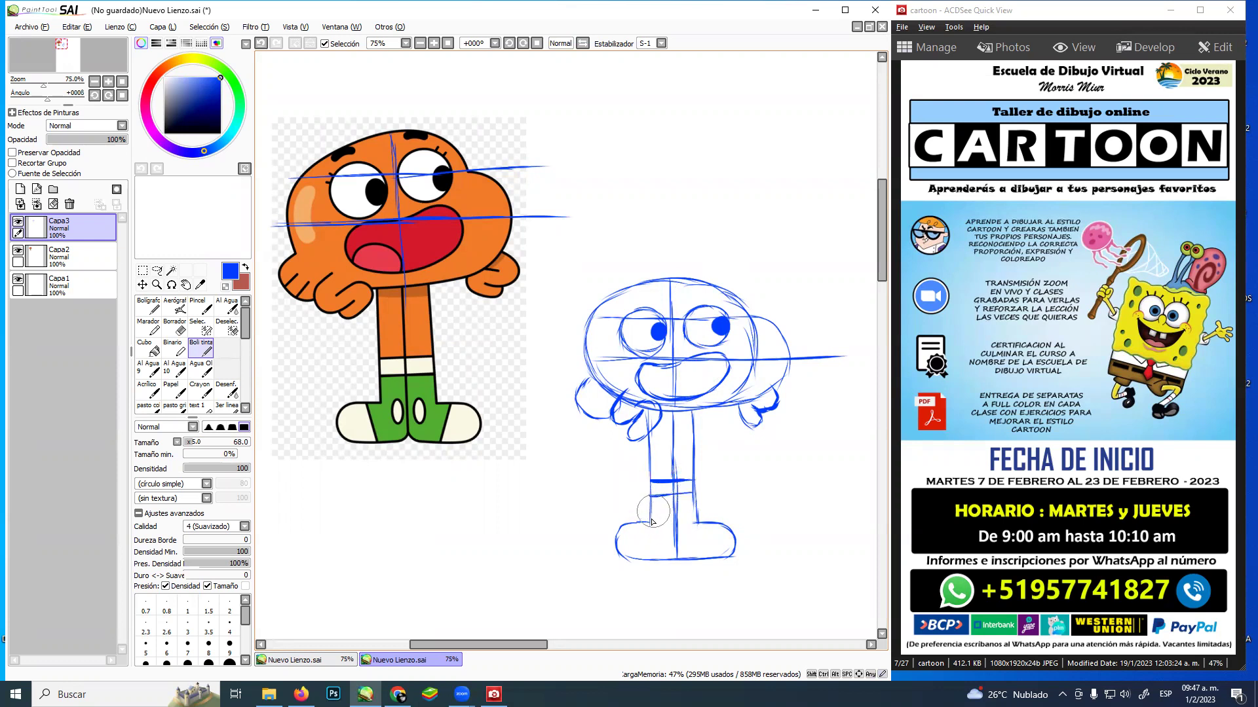
left_click_drag(641, 524, 653, 558)
mouse_move(713, 524)
left_mouse_down()
mouse_move(654, 542)
mouse_move(658, 526)
mouse_move(657, 541)
mouse_move(690, 544)
left_mouse_up()
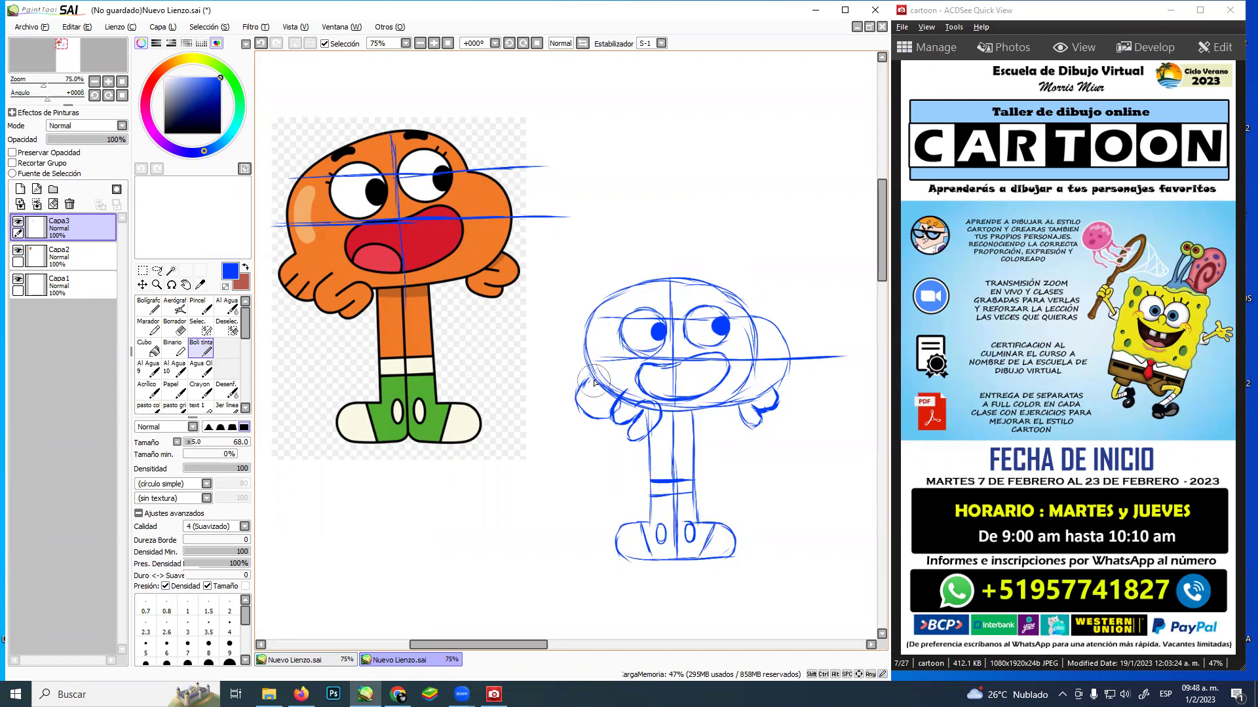
mouse_move(584, 376)
left_mouse_down()
mouse_move(579, 339)
mouse_move(635, 294)
mouse_move(622, 297)
mouse_move(640, 293)
mouse_move(609, 307)
mouse_move(722, 275)
mouse_move(674, 282)
mouse_move(735, 286)
mouse_move(698, 280)
mouse_move(739, 300)
mouse_move(724, 282)
mouse_move(751, 323)
mouse_move(731, 291)
mouse_move(697, 277)
mouse_move(753, 324)
left_mouse_up()
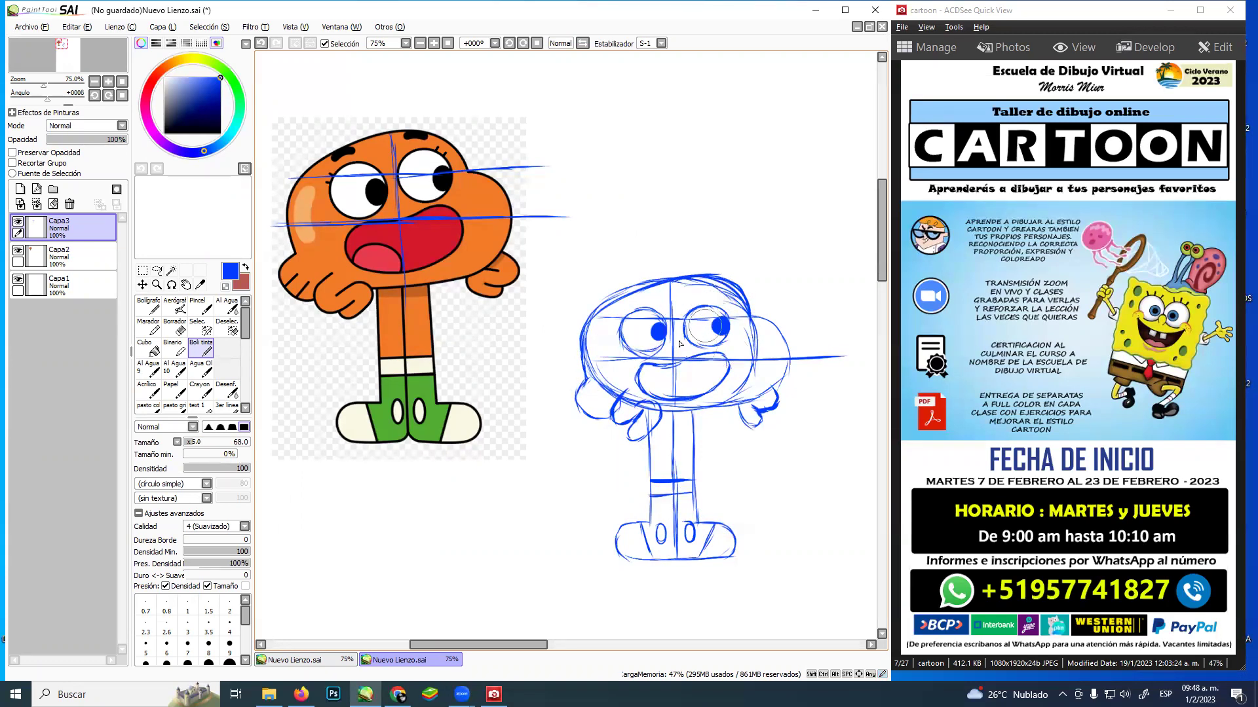
Lower the sketch layer's opacity to 58%, add a new layer above it, and choose black as the drawing colour
mouse_move(118, 140)
left_mouse_down()
mouse_move(77, 143)
mouse_move(93, 149)
left_mouse_up()
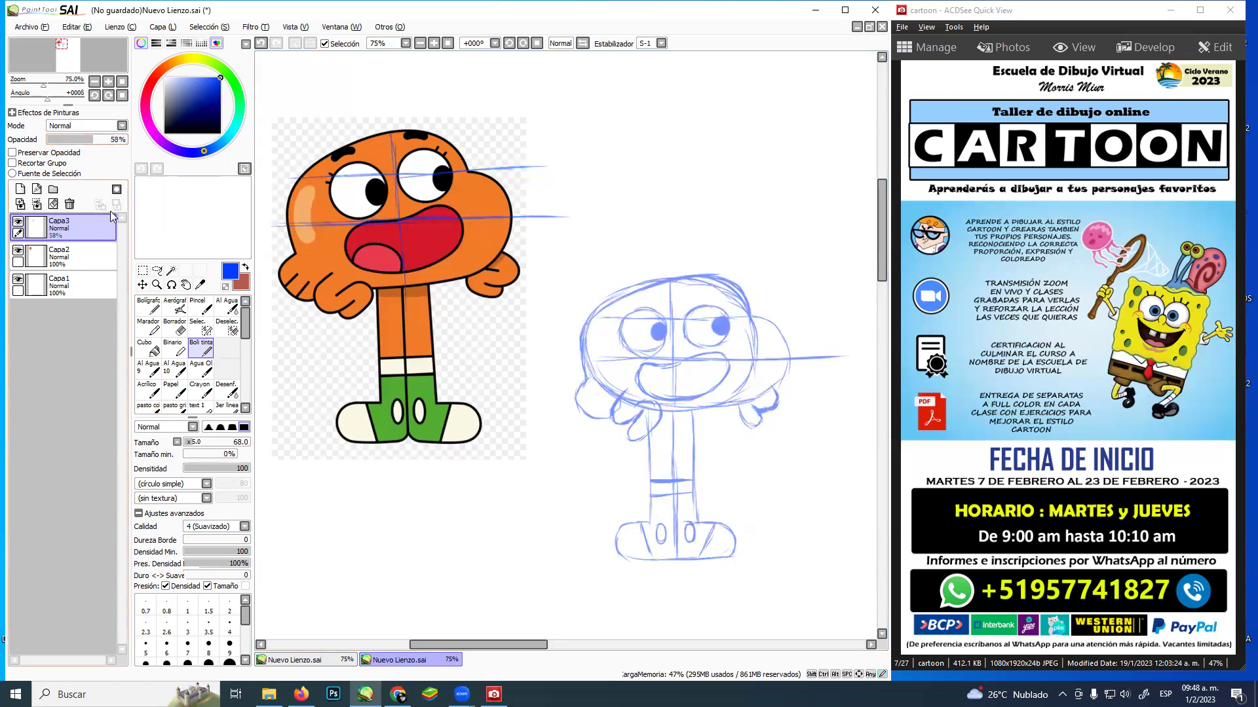
left_click(36, 190)
left_click(165, 133)
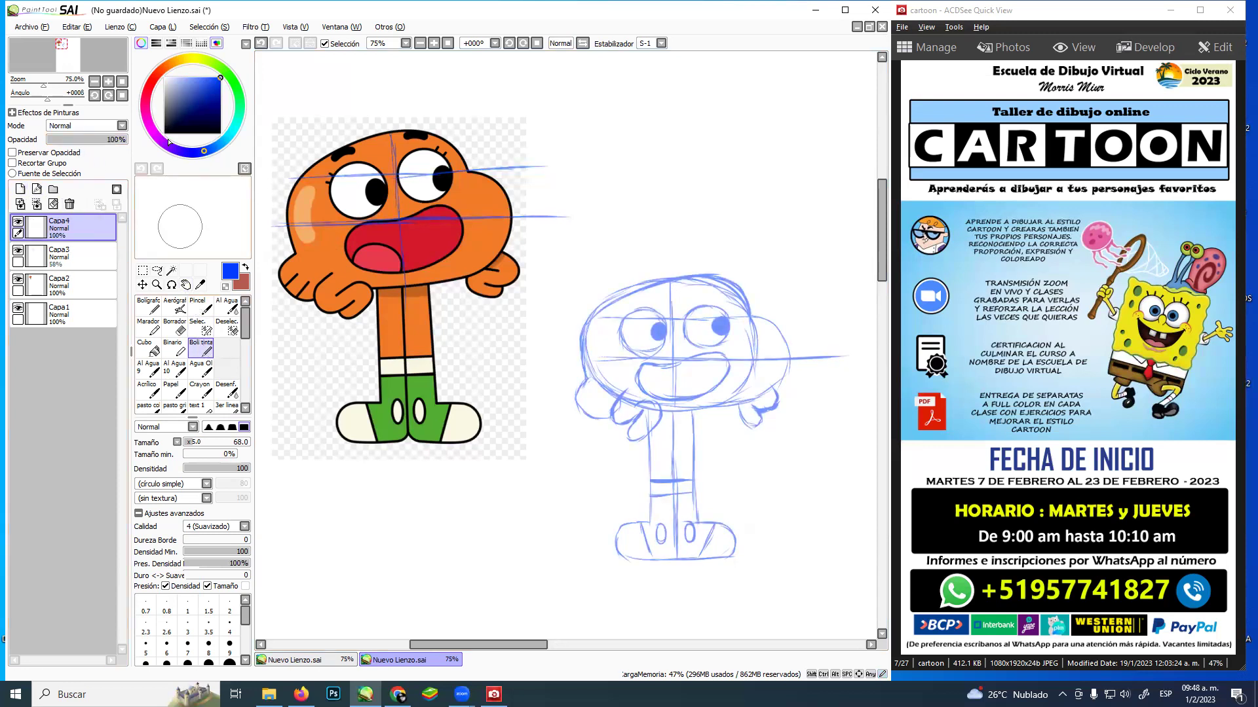
Ink the head's upper contour, its outer side and the fin hand beside the mouth with thick black lines over the sketch
mouse_move(586, 320)
left_mouse_down()
mouse_move(674, 278)
mouse_move(727, 281)
mouse_move(753, 314)
left_mouse_up()
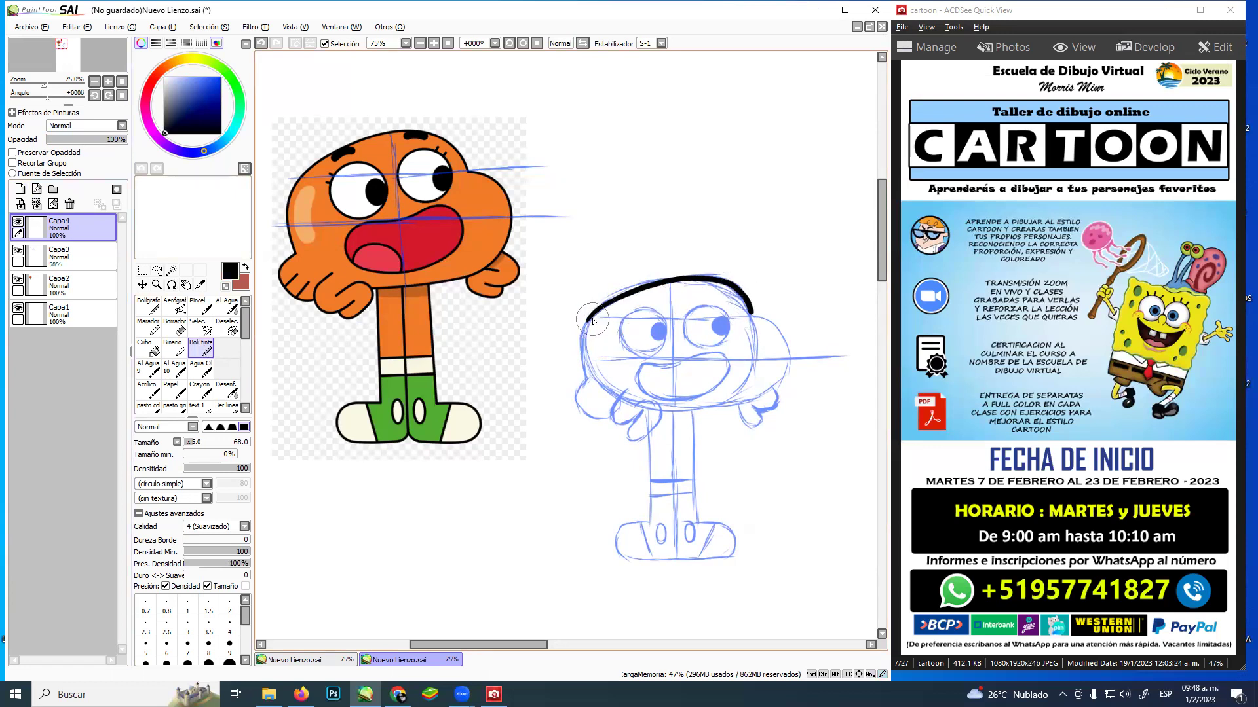
mouse_move(586, 329)
left_mouse_down()
mouse_move(577, 412)
mouse_move(606, 419)
mouse_move(616, 402)
mouse_move(614, 426)
mouse_move(641, 415)
left_mouse_up()
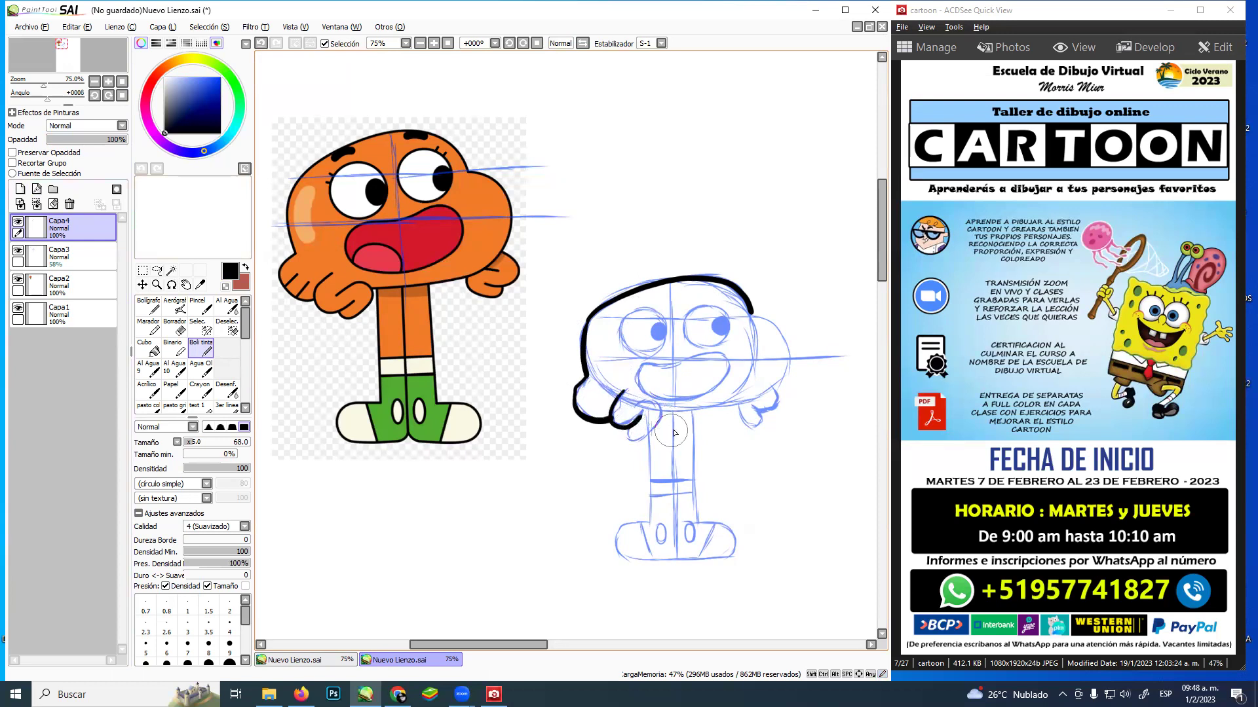
key("ctrl+z")
key("ctrl+z")
mouse_move(625, 393)
left_mouse_down()
mouse_move(619, 426)
mouse_move(643, 403)
mouse_move(658, 411)
mouse_move(636, 445)
mouse_move(627, 430)
mouse_move(669, 419)
left_mouse_up()
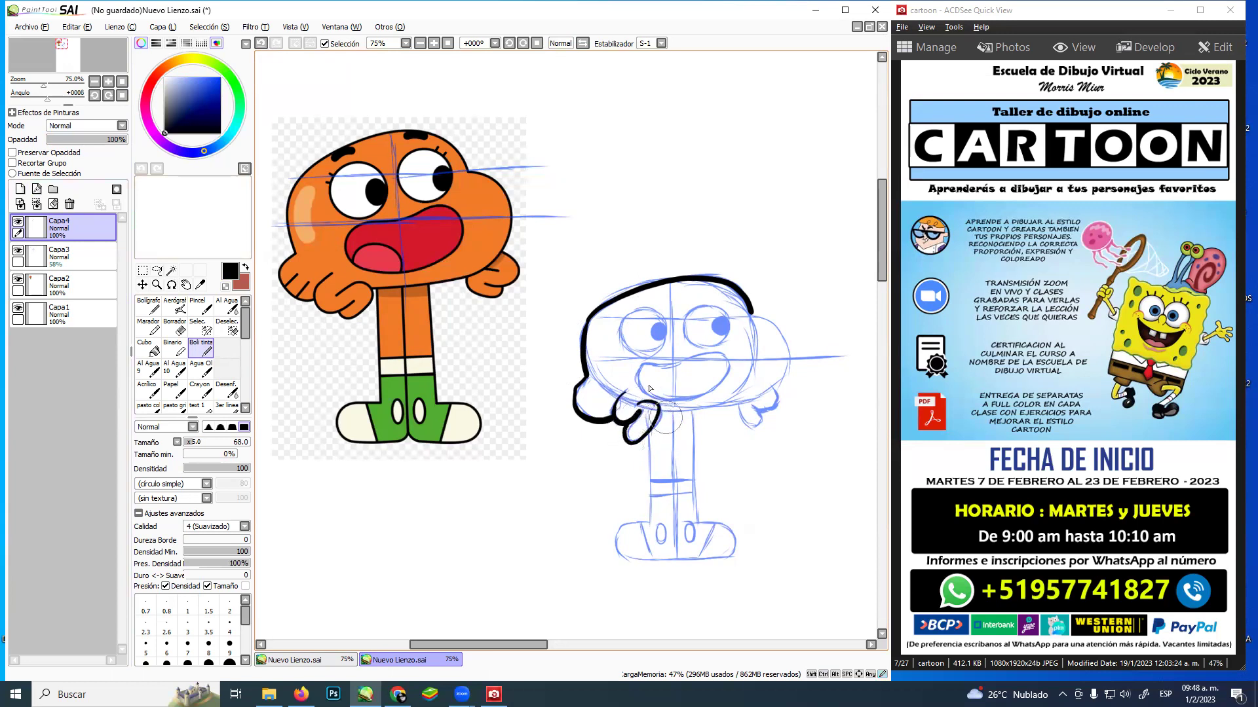
Ink the wide open mouth and the two round eyes with filled pupils and eyelashes
mouse_move(636, 379)
left_mouse_down()
mouse_move(720, 352)
mouse_move(733, 362)
left_mouse_up()
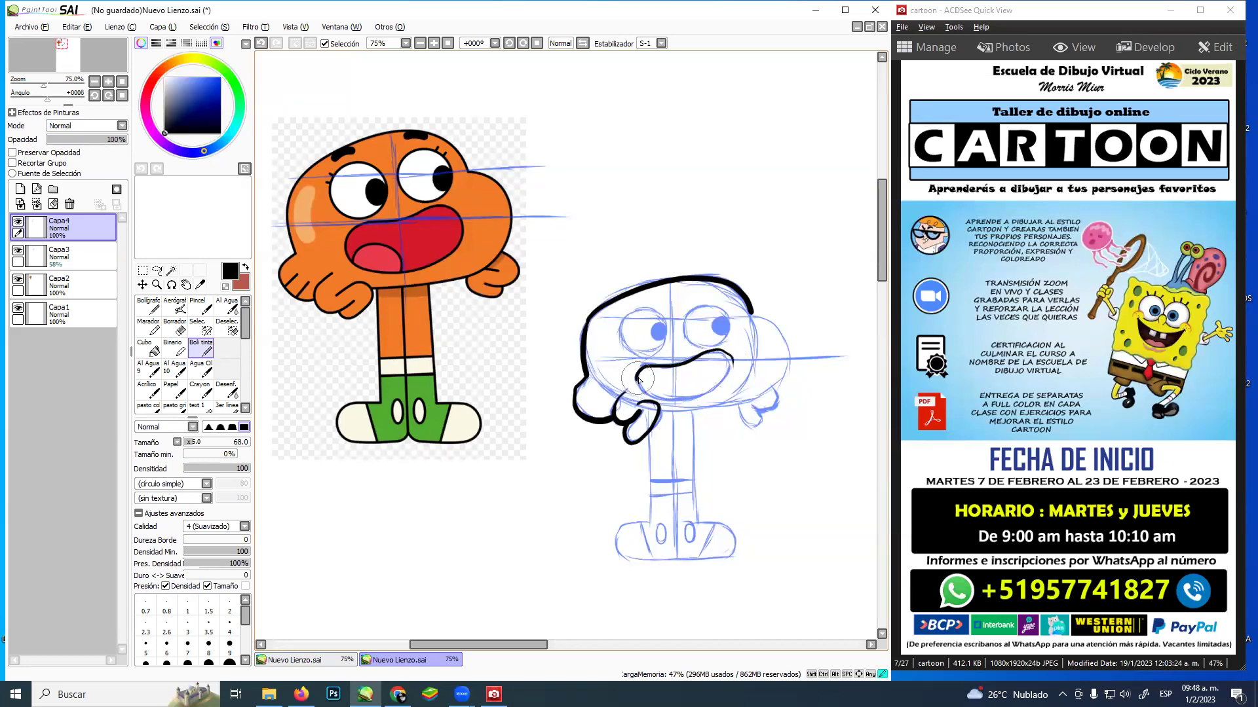
mouse_move(638, 376)
left_mouse_down()
mouse_move(681, 399)
mouse_move(716, 389)
mouse_move(733, 363)
left_mouse_up()
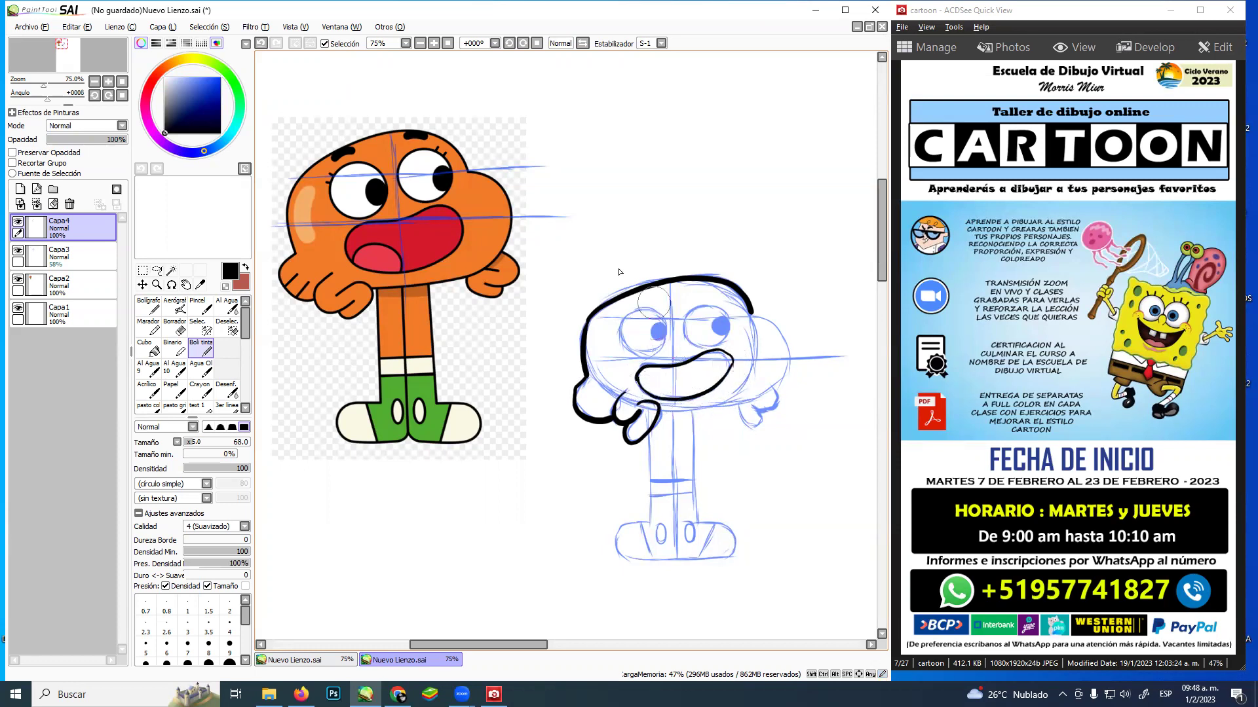
mouse_move(643, 308)
left_mouse_down()
mouse_move(621, 333)
mouse_move(646, 351)
mouse_move(668, 328)
mouse_move(642, 308)
mouse_move(659, 336)
mouse_move(719, 309)
mouse_move(687, 315)
mouse_move(686, 334)
mouse_move(709, 347)
mouse_move(725, 337)
mouse_move(719, 308)
mouse_move(714, 334)
left_mouse_up()
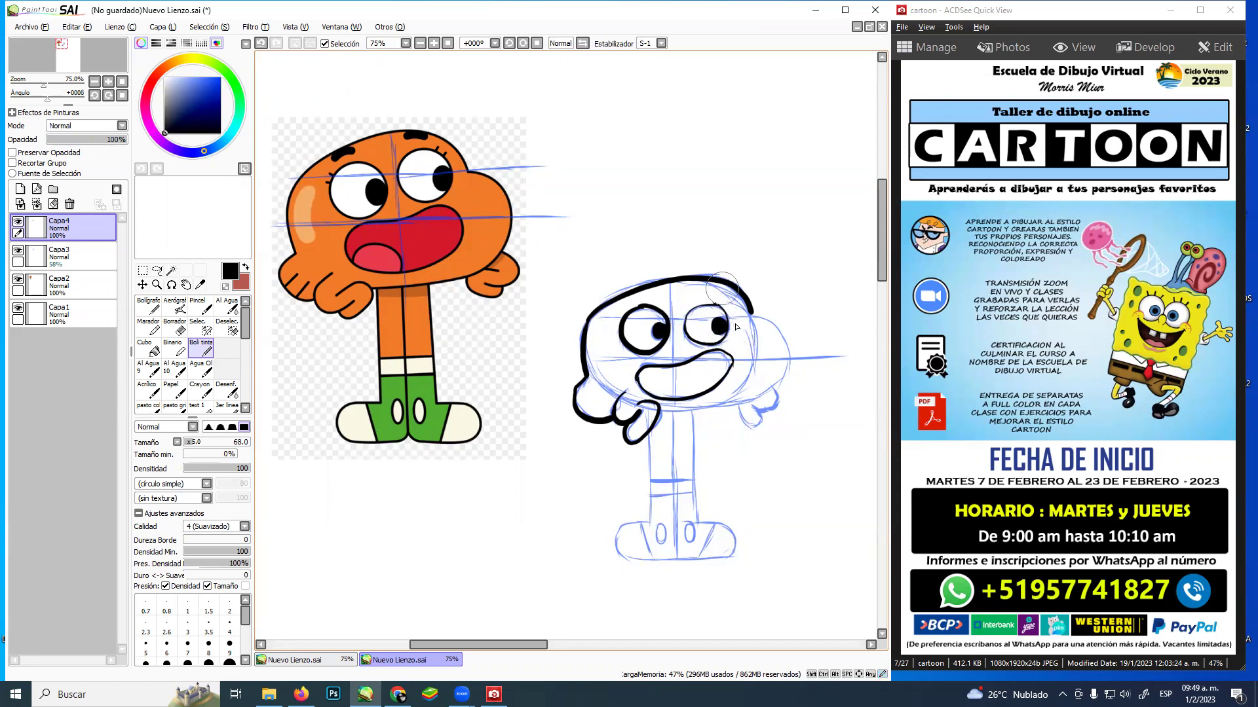
left_click_drag(622, 321, 611, 330)
left_click_drag(716, 299, 713, 290)
left_click_drag(721, 299, 722, 306)
Ink the eyebrows and tongue, and complete the head outline with the cheek bulge, lower contour and second fin hand
mouse_move(627, 296)
left_mouse_down()
mouse_move(616, 305)
mouse_move(707, 285)
mouse_move(789, 354)
mouse_move(756, 406)
left_mouse_up()
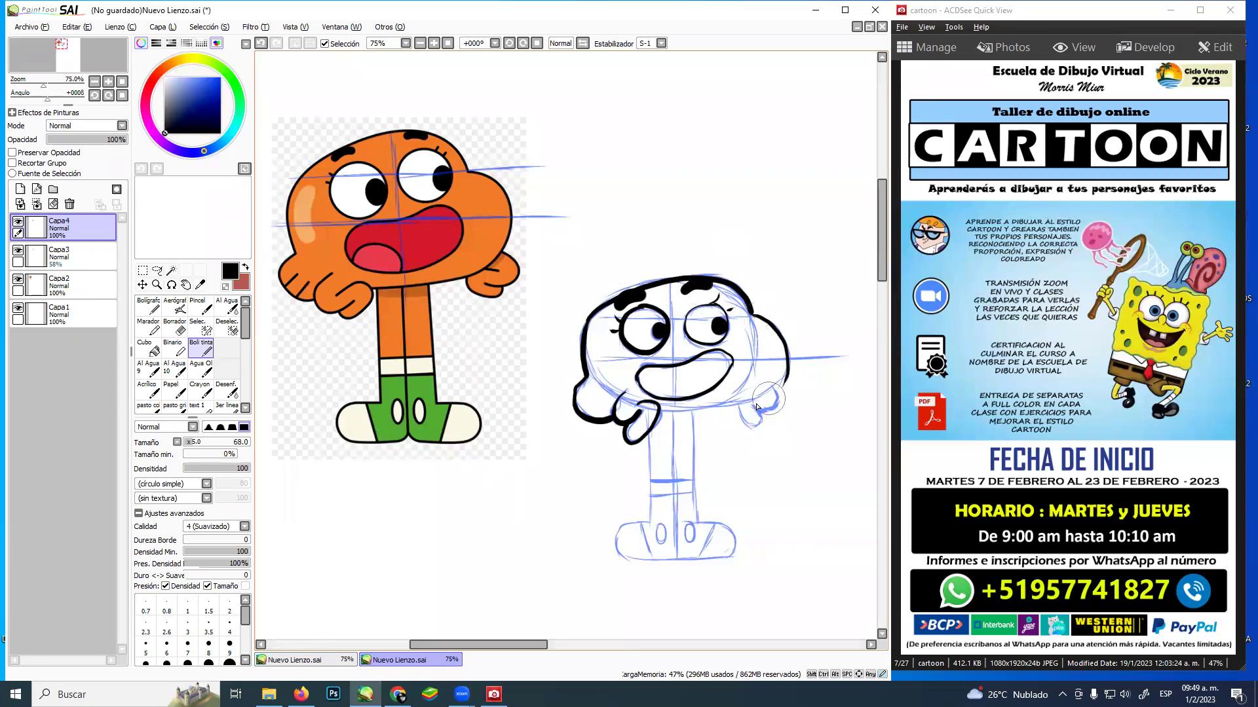
left_click_drag(657, 412, 775, 394)
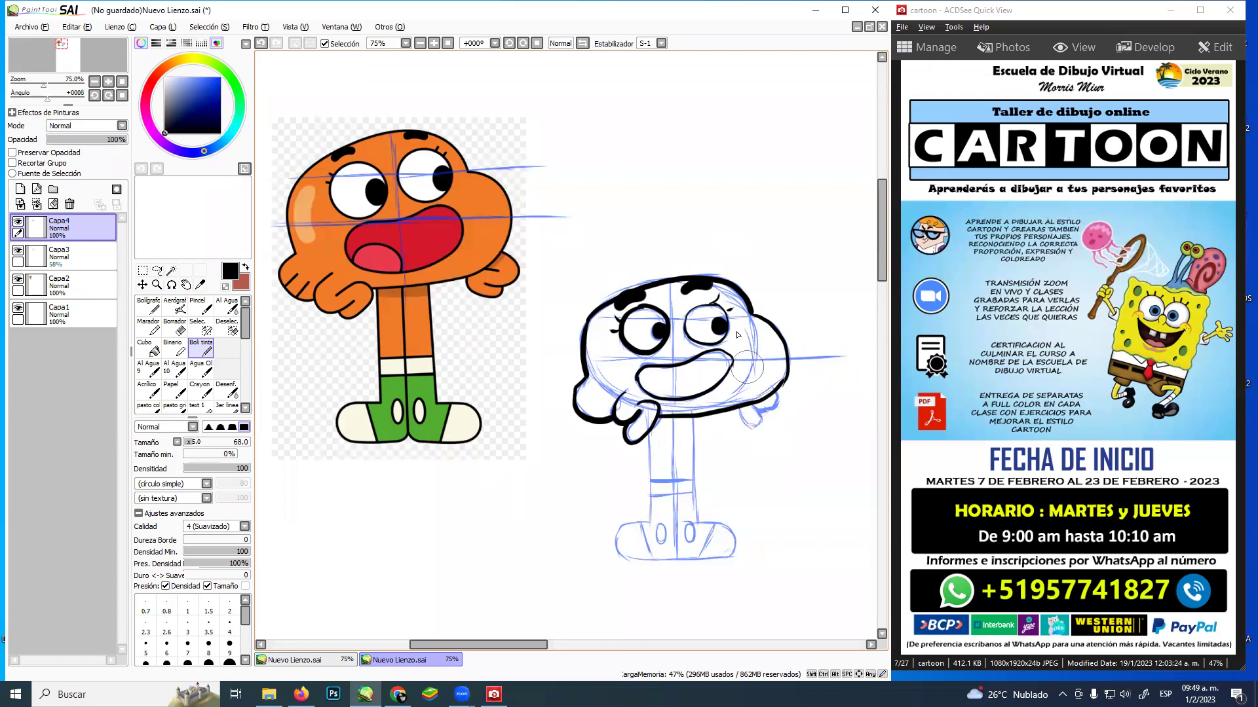
mouse_move(638, 383)
left_mouse_down()
mouse_move(753, 429)
mouse_move(782, 401)
mouse_move(776, 413)
left_mouse_up()
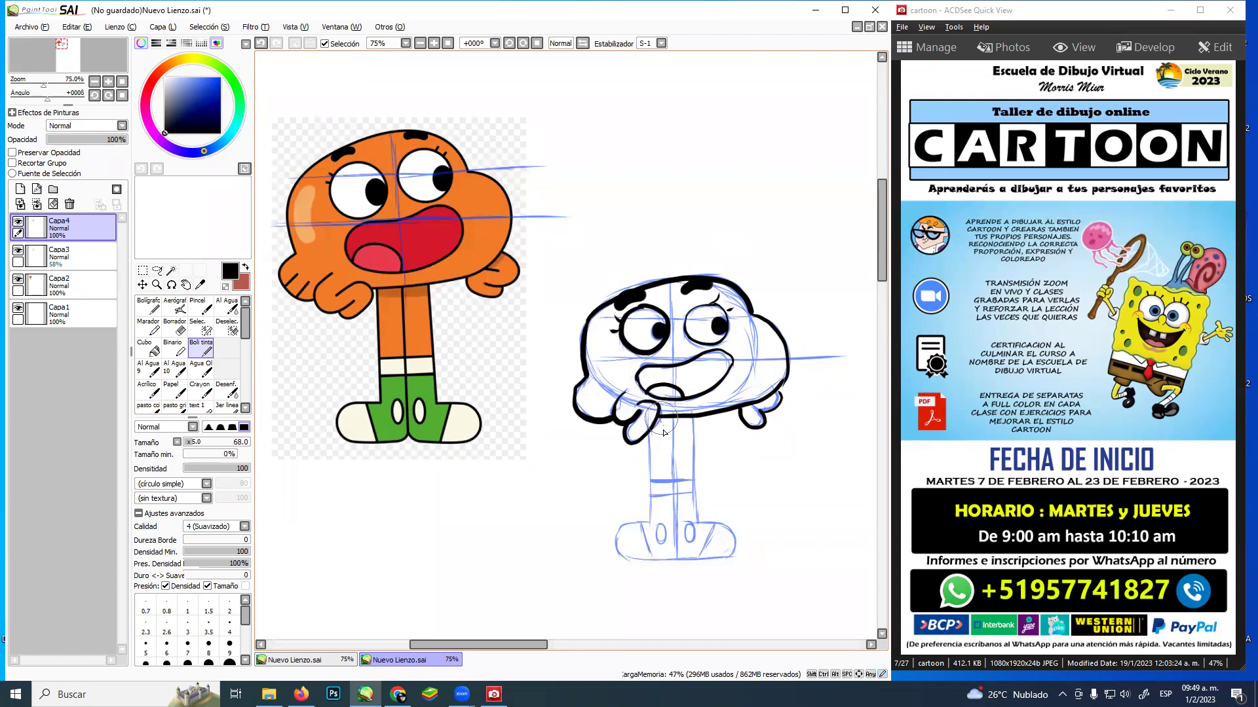
On sketch layer Capa3, lasso the legs and shoes, shift them slightly toward the cheek-bulge side, and clear the selection
left_click(98, 257)
left_click(156, 271)
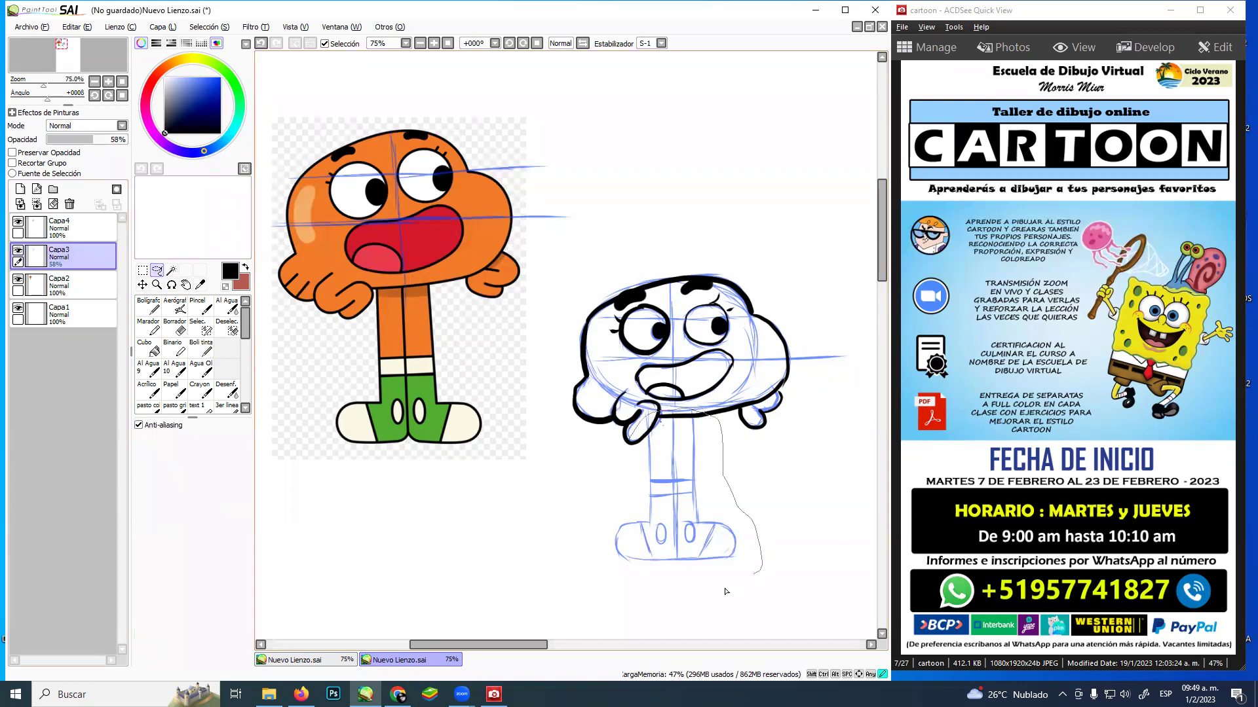
left_click_drag(650, 413, 655, 414)
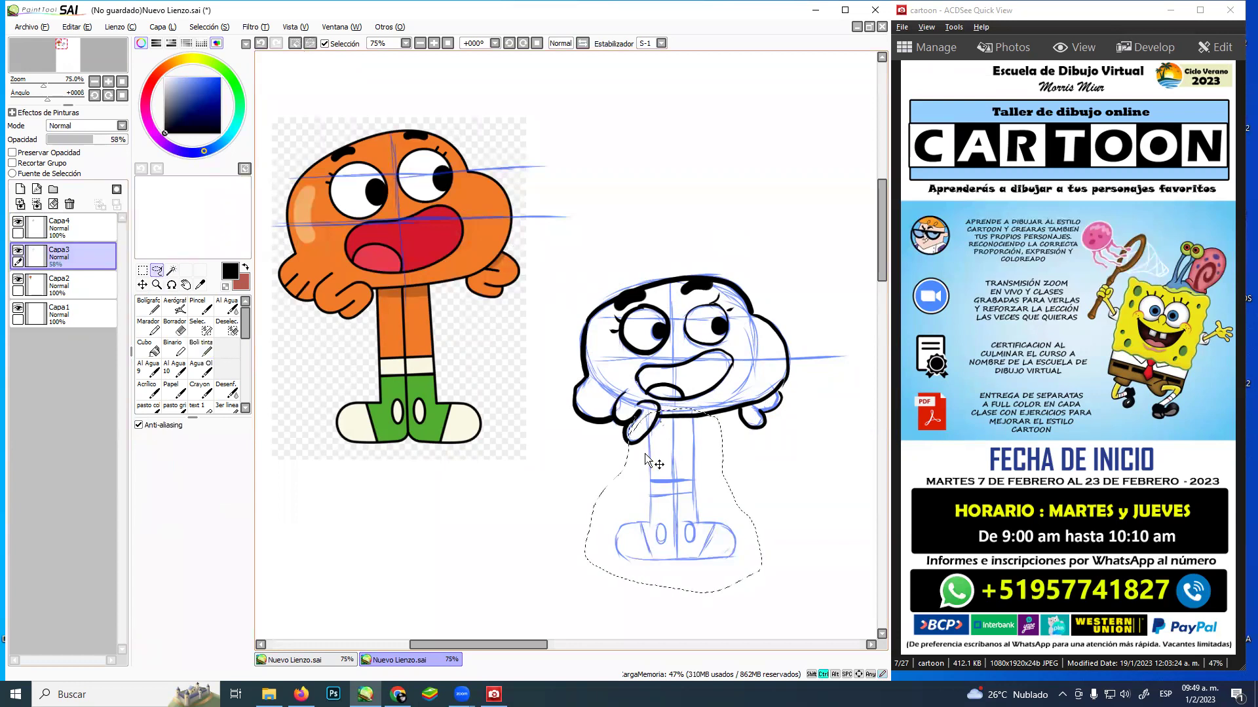
key("ctrl+t")
left_click_drag(660, 482, 671, 488)
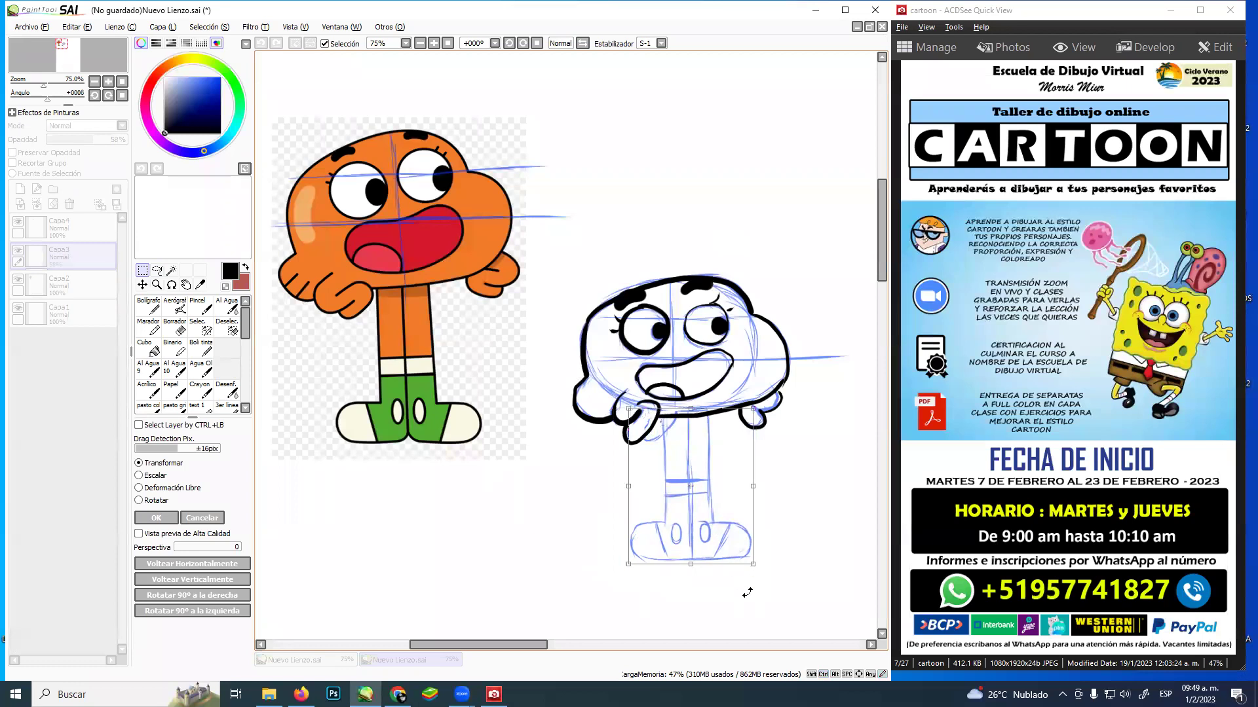
key("Return")
key("ctrl+d")
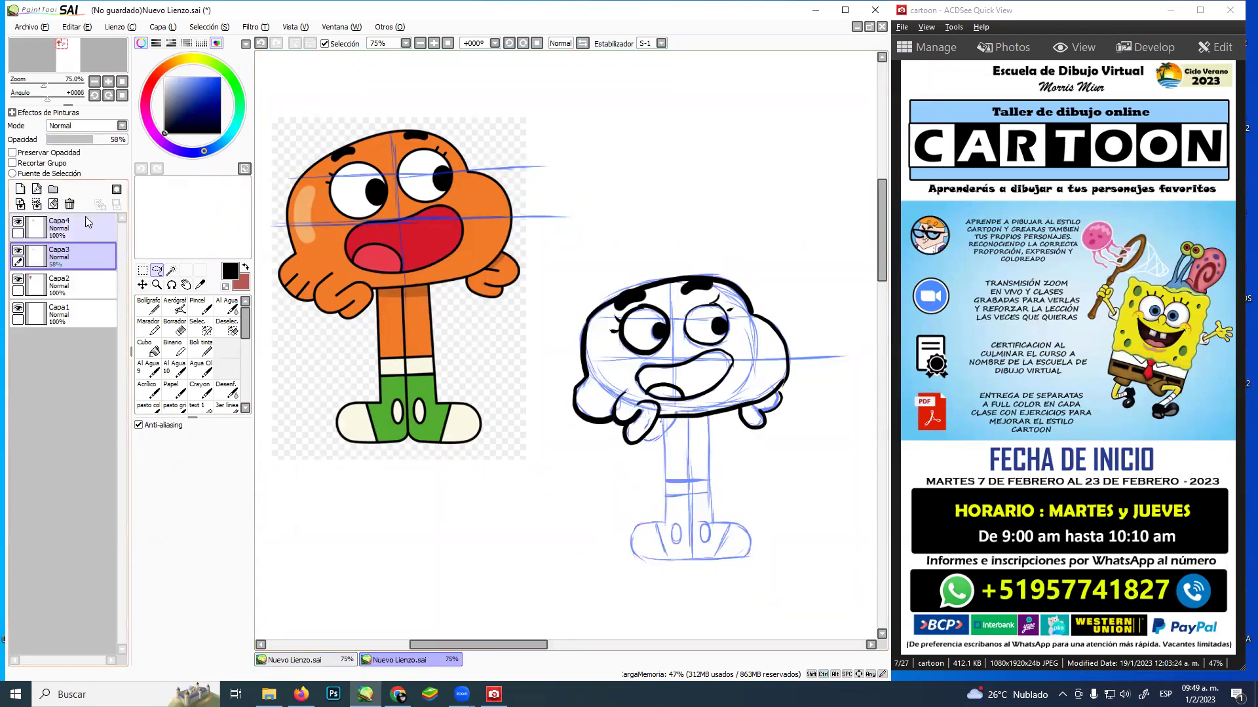
On layer Capa4, ink both legs and shoes in black, including the sock bands, toe caps and oval shoe details
left_click(200, 347)
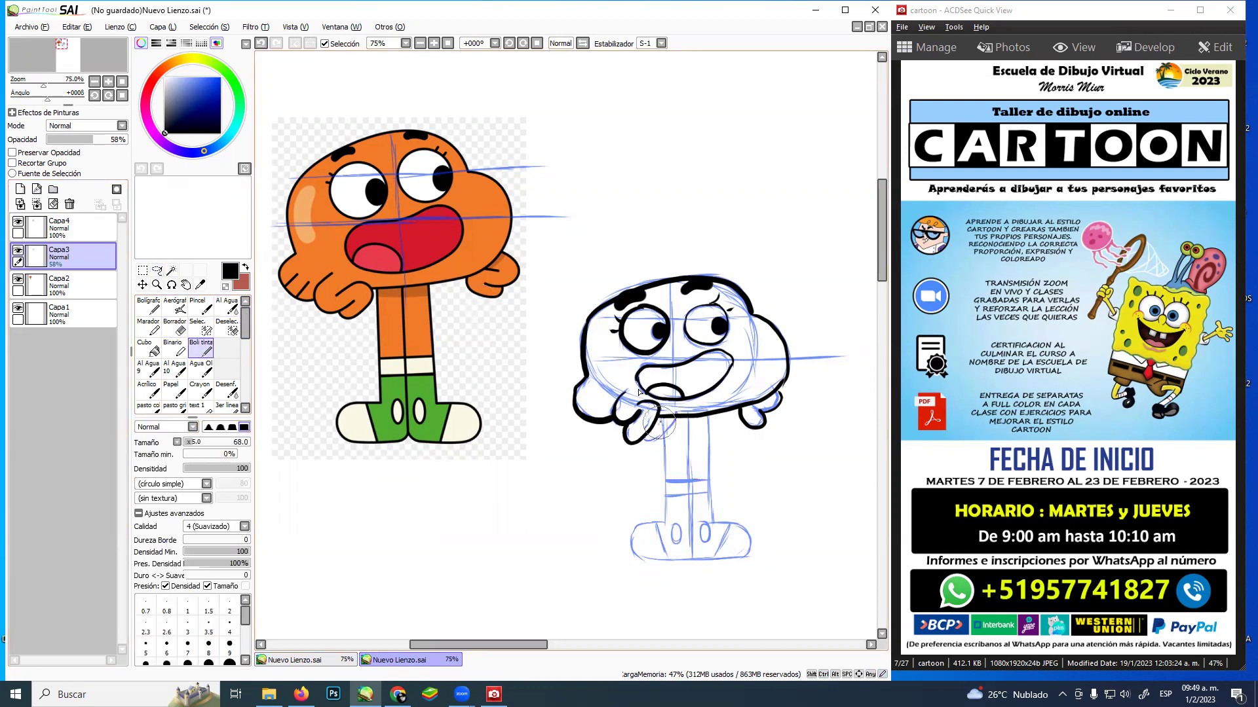
left_click(65, 228)
mouse_move(622, 410)
left_mouse_down()
mouse_move(665, 435)
mouse_move(666, 520)
mouse_move(636, 556)
mouse_move(694, 558)
left_mouse_up()
left_click_drag(688, 424, 695, 557)
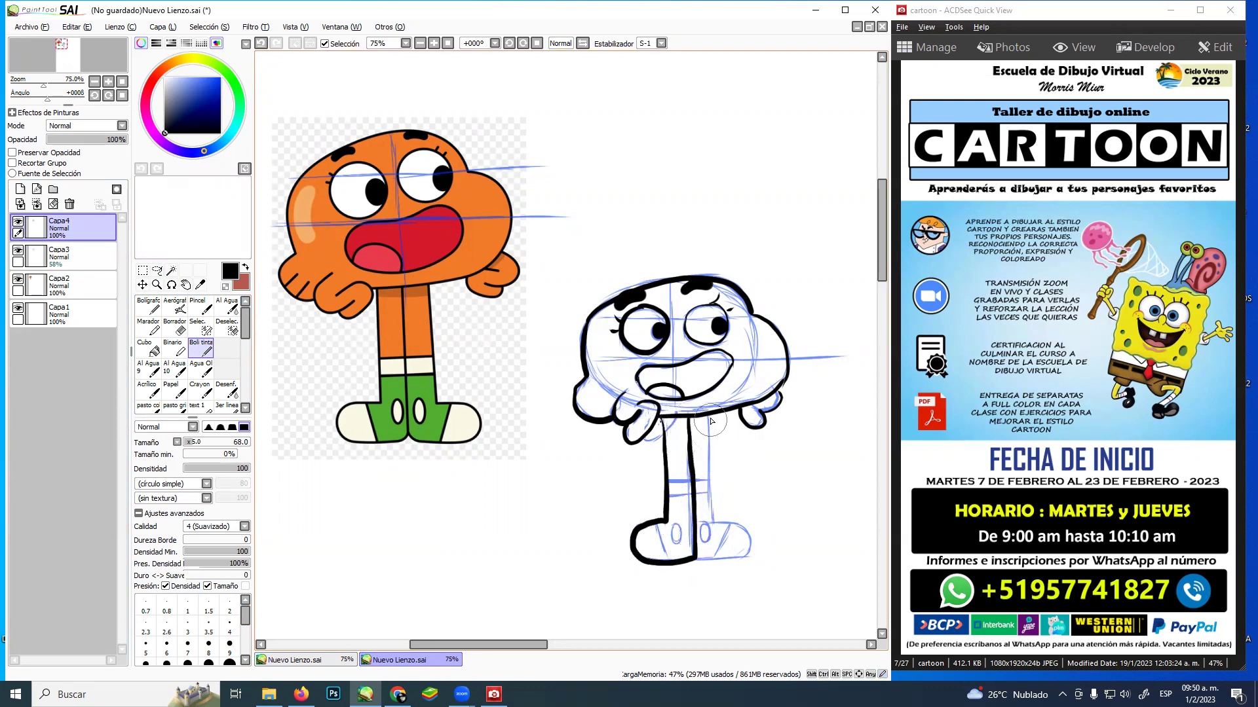
mouse_move(712, 421)
left_mouse_down()
mouse_move(715, 536)
mouse_move(753, 552)
mouse_move(684, 560)
mouse_move(744, 560)
mouse_move(753, 544)
left_mouse_up()
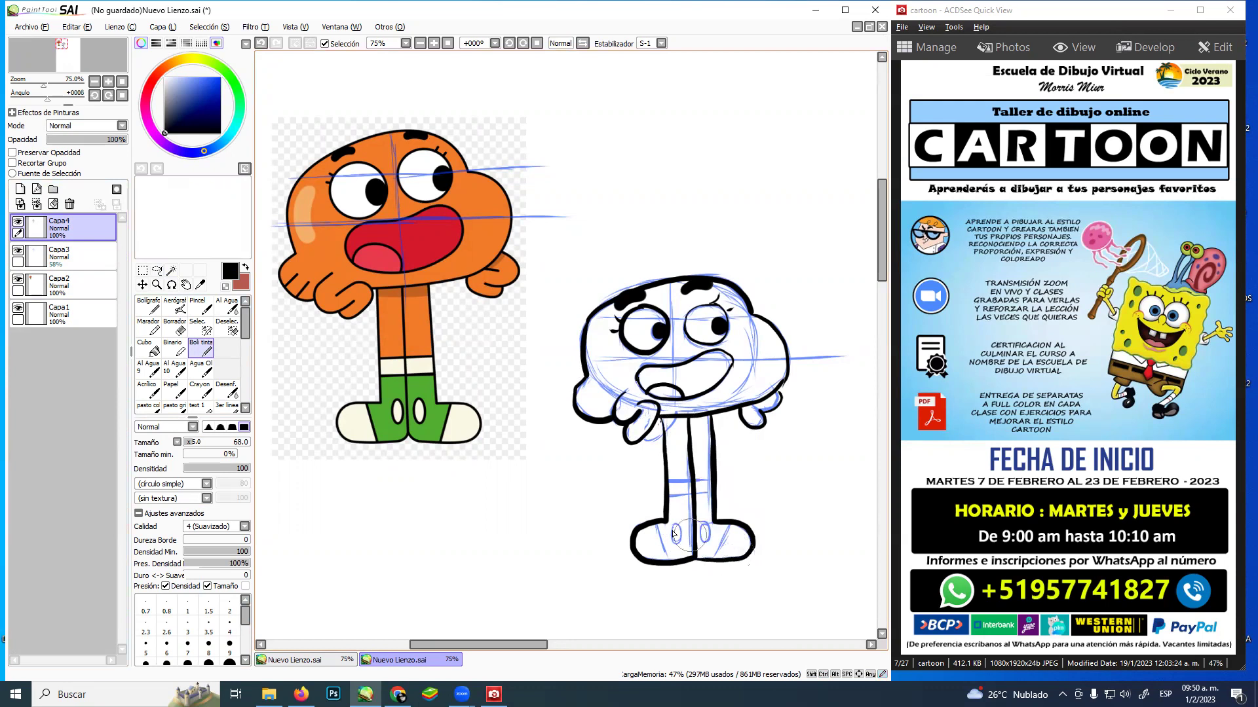
mouse_move(655, 524)
left_mouse_down()
mouse_move(667, 564)
mouse_move(721, 555)
mouse_move(733, 526)
mouse_move(667, 538)
mouse_move(672, 522)
mouse_move(676, 541)
mouse_move(680, 522)
mouse_move(673, 537)
mouse_move(710, 534)
mouse_move(704, 524)
mouse_move(707, 541)
mouse_move(691, 500)
mouse_move(714, 500)
mouse_move(668, 482)
mouse_move(712, 484)
left_mouse_up()
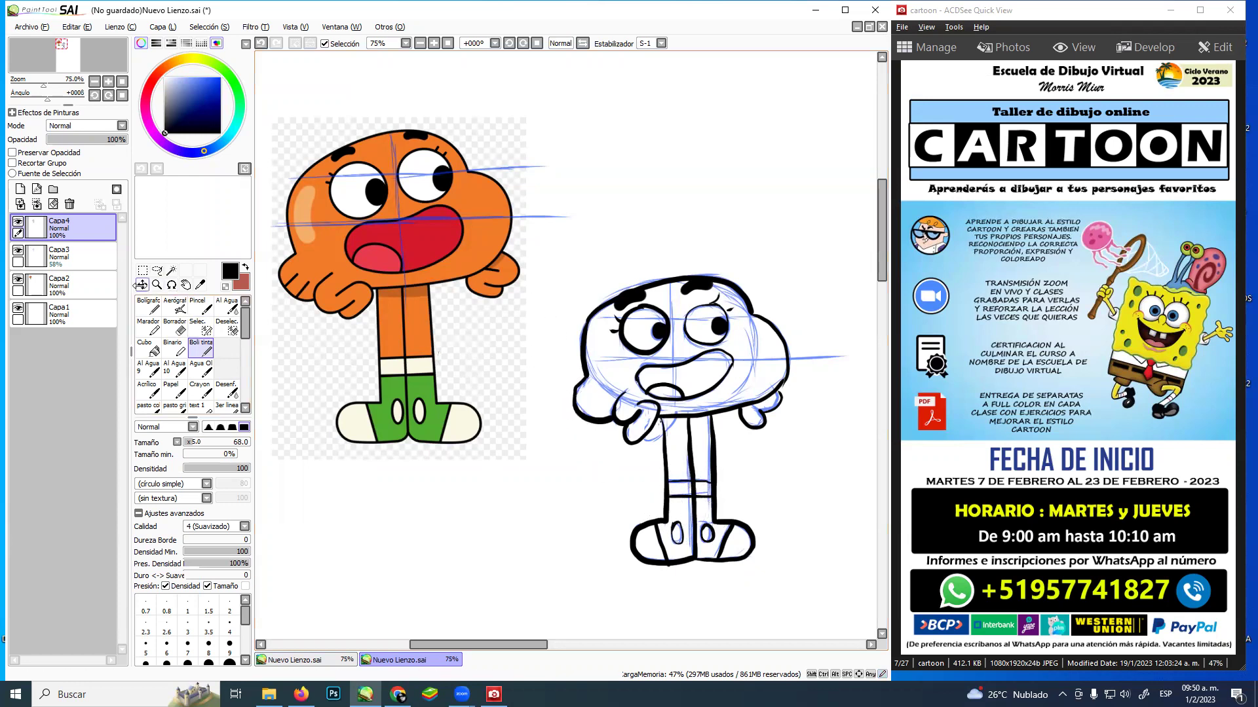
Delete the blue sketch layer Capa3 and zoom out to 50% to make room for another drawing
left_click(62, 255)
left_click(70, 204)
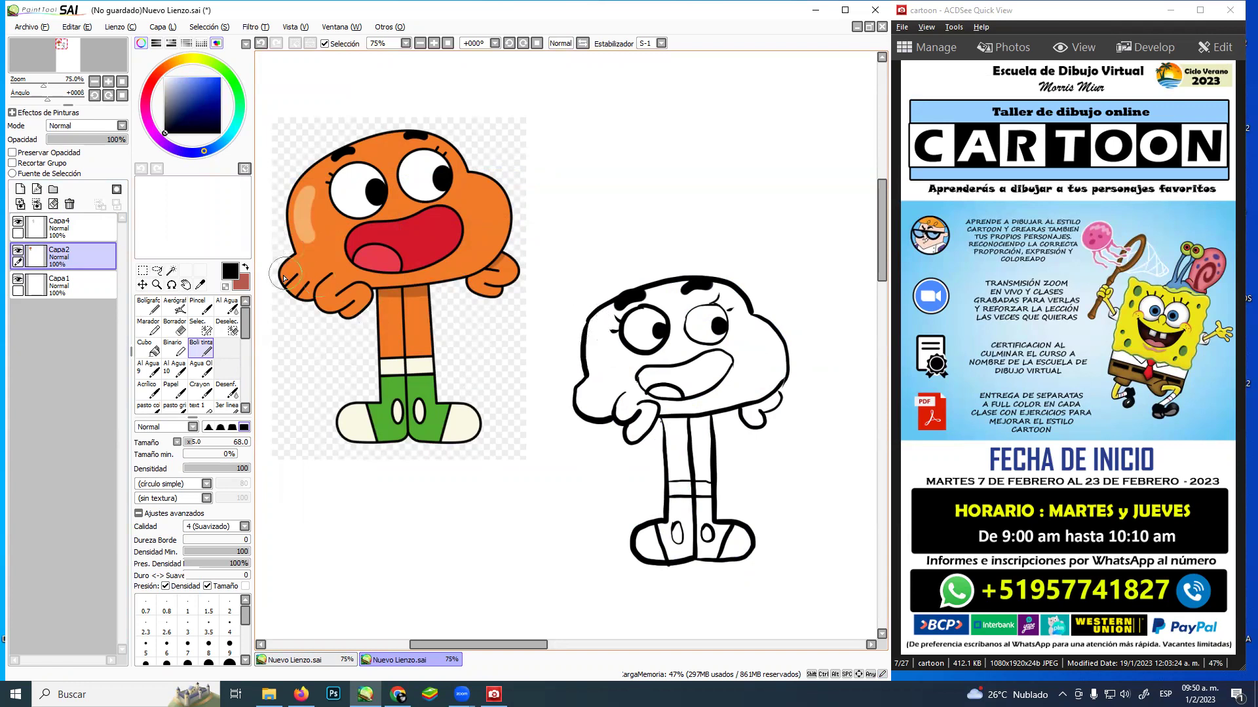
key("space")
mouse_move(544, 348)
left_mouse_down()
mouse_move(572, 322)
mouse_move(550, 330)
left_mouse_up()
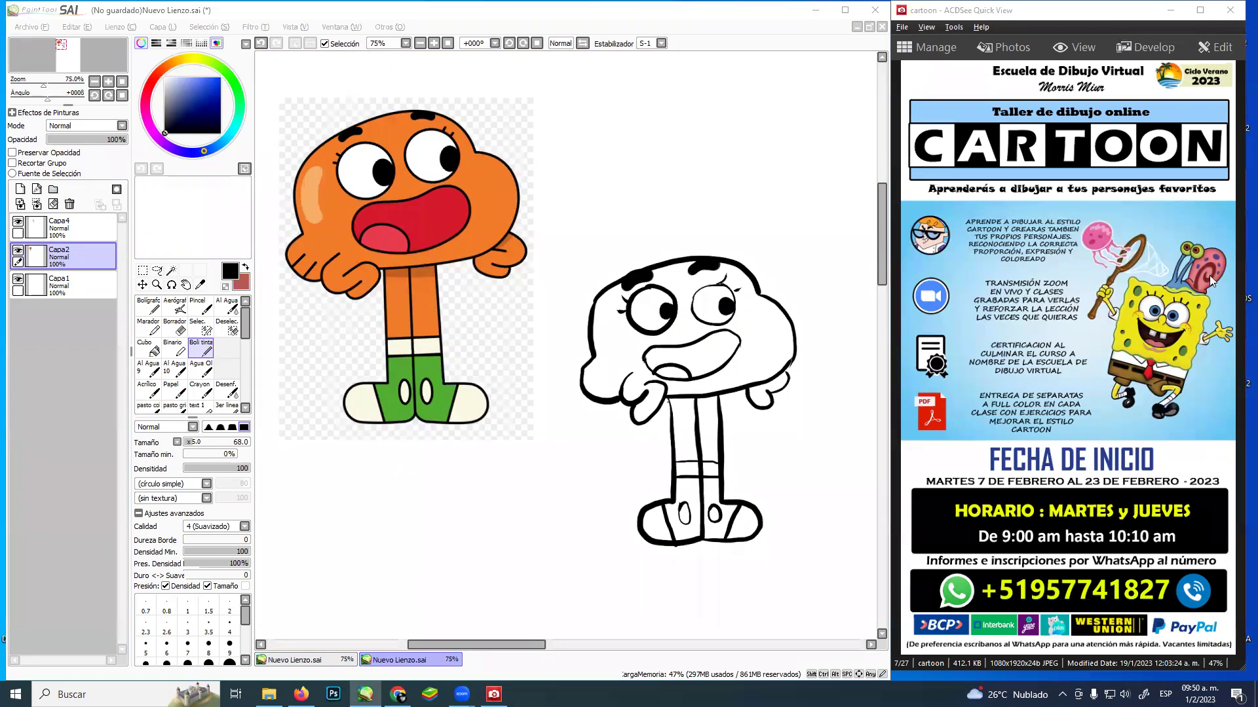
left_click(156, 284)
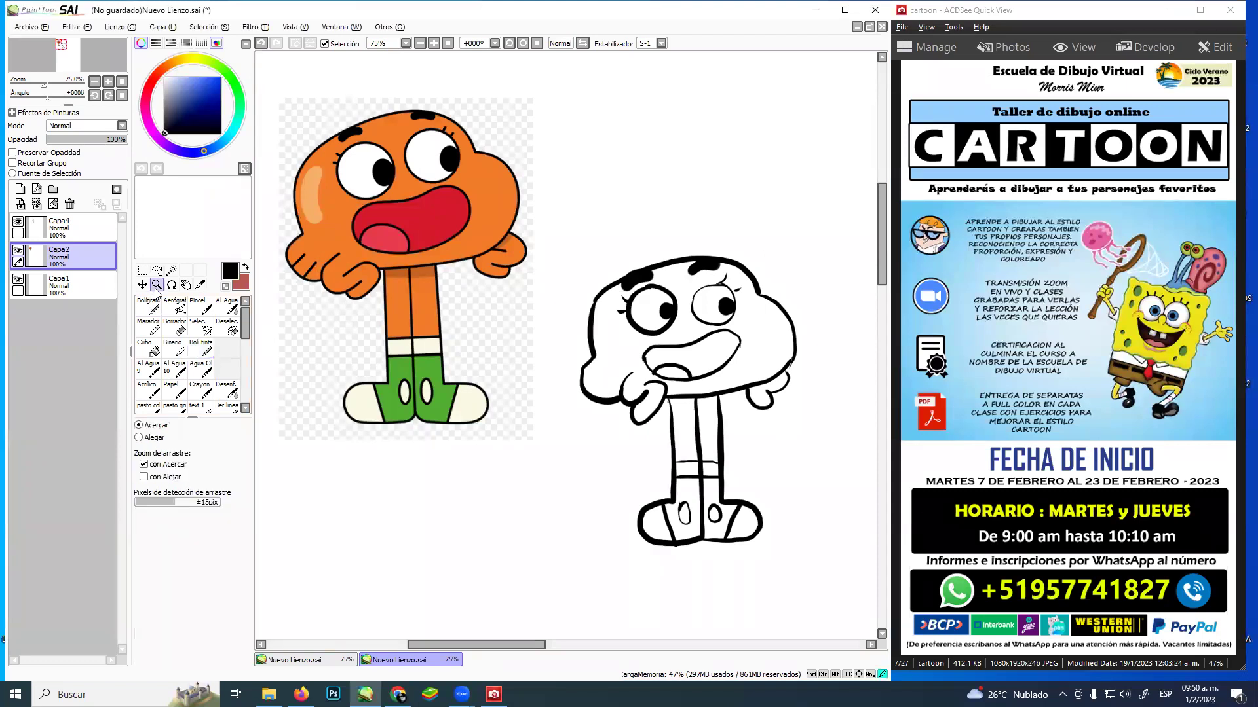
left_click(545, 311, "alt")
left_click_drag(546, 311, 498, 225)
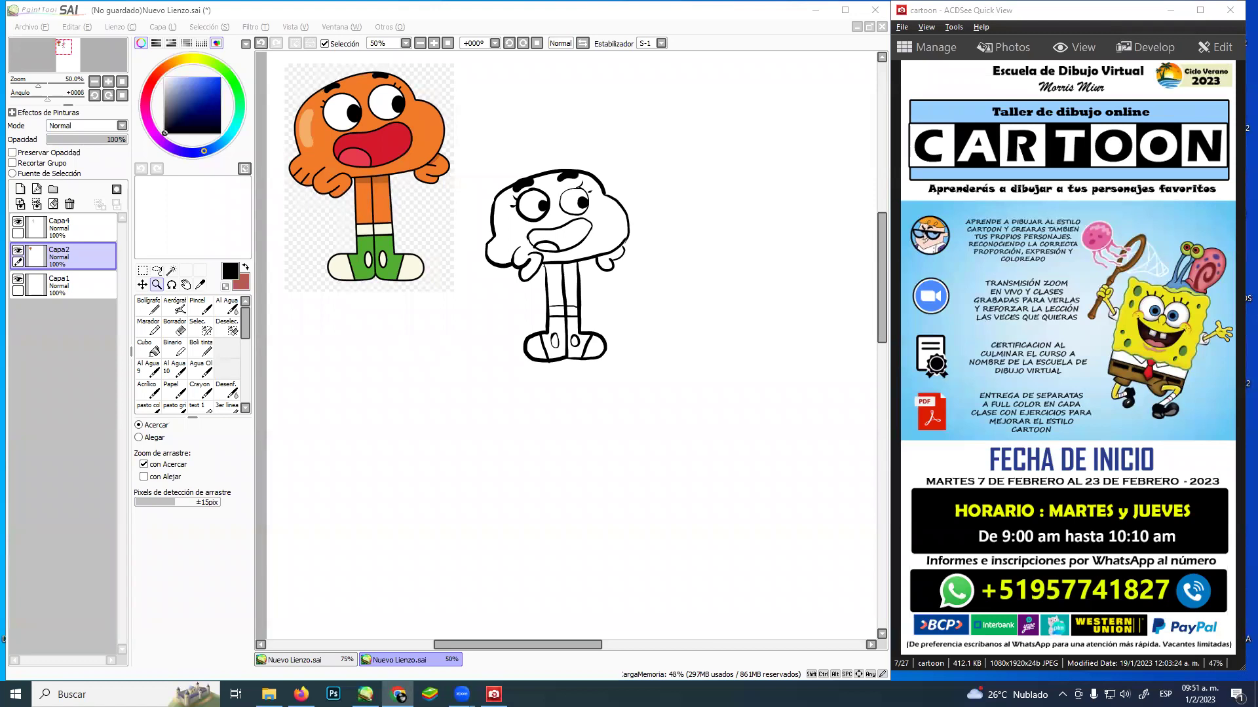
Paste the blue cat reference image, move and enlarge it below the orange character reference, and apply the transformation
left_click(812, 65)
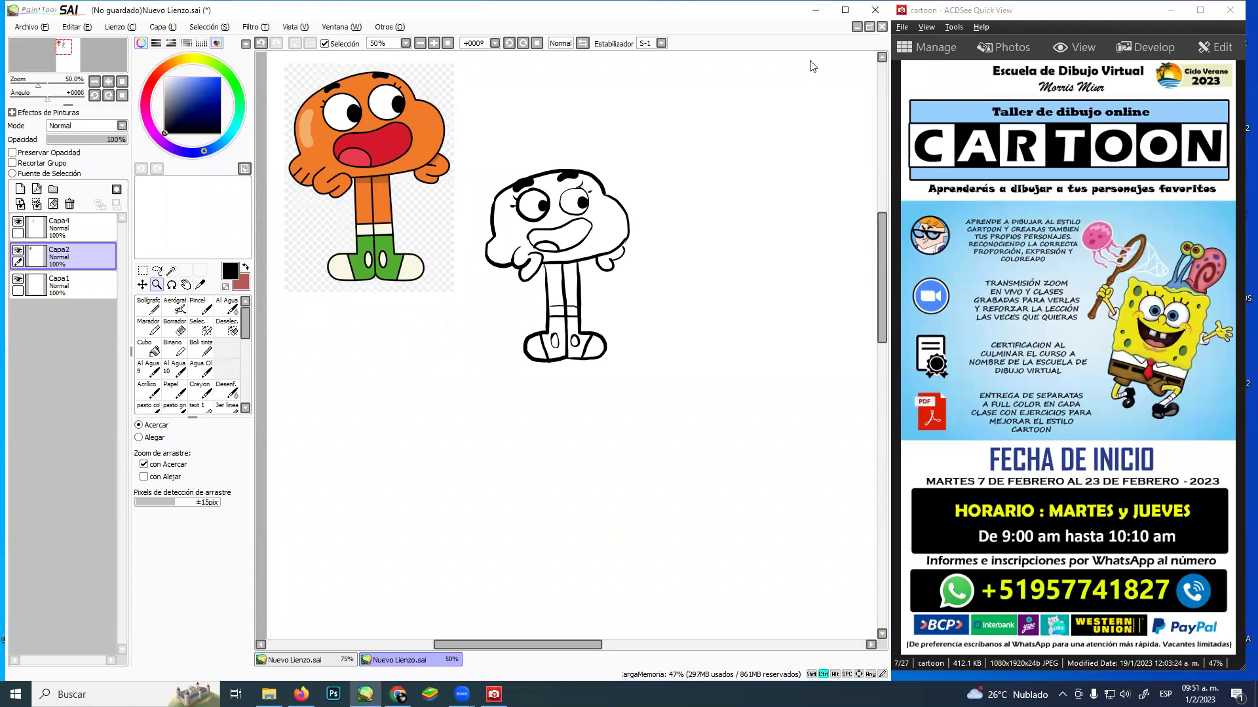
key("ctrl+v")
key("ctrl+t")
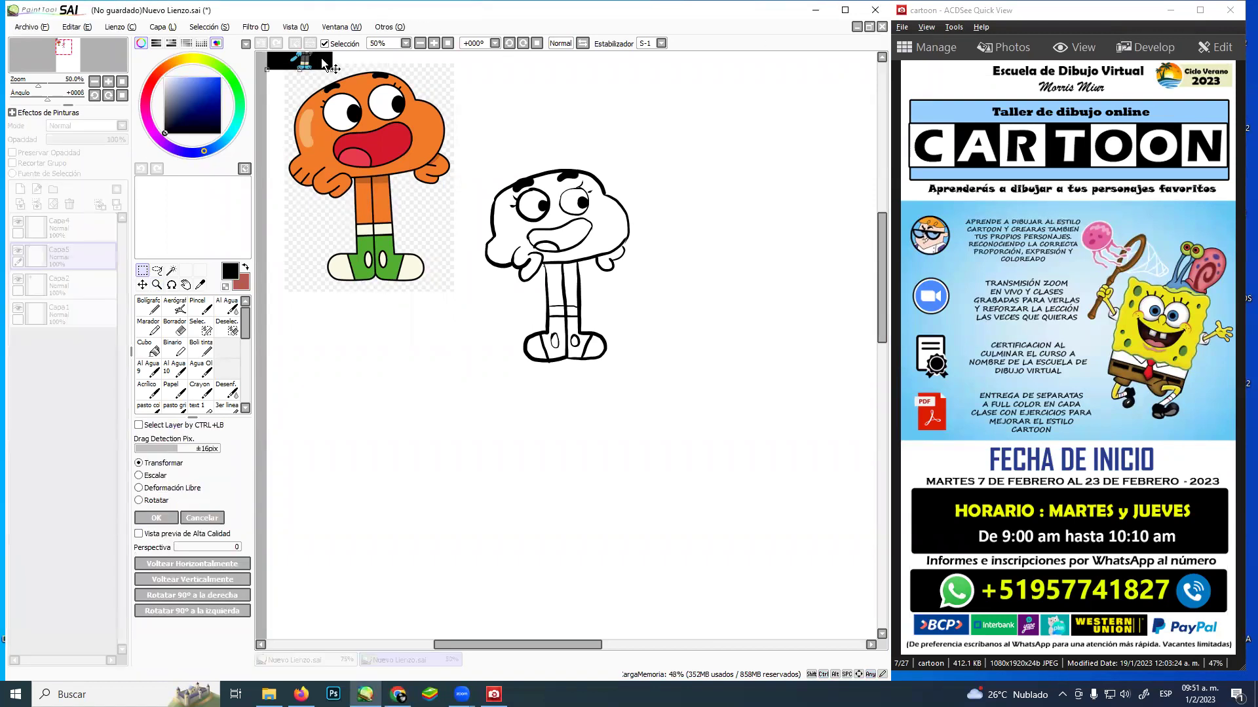
left_click_drag(324, 69, 512, 609)
left_click_drag(448, 541, 435, 528)
key("Return")
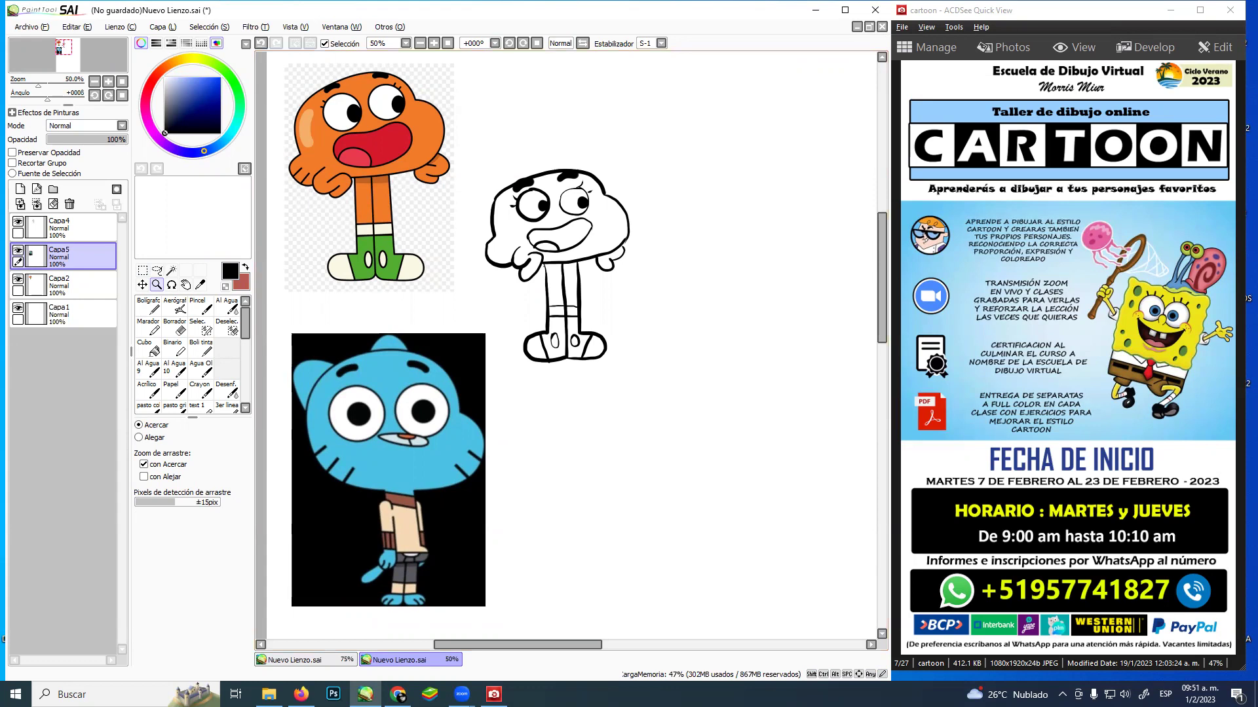
Sketch the cat's oval head beside its reference with thin black lines, adding a horizontal eye guideline and a cheek bulge
left_click(200, 347)
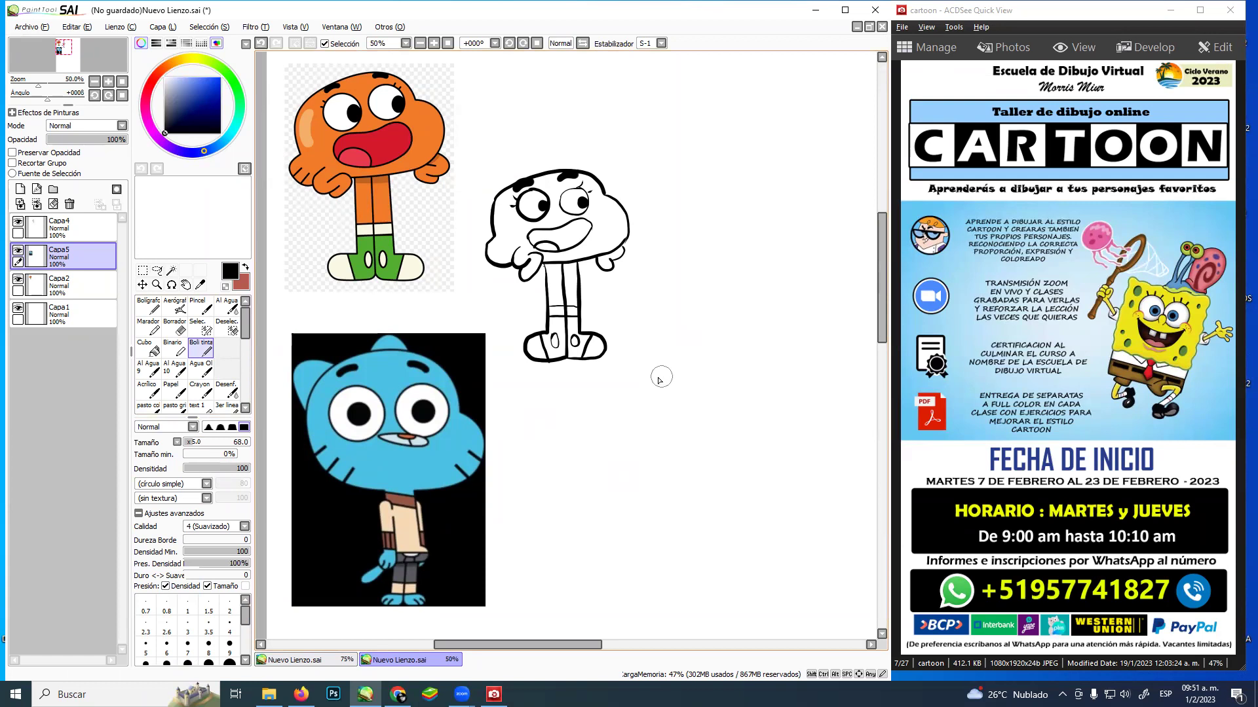
mouse_move(674, 360)
left_mouse_down()
mouse_move(648, 374)
mouse_move(719, 364)
mouse_move(681, 359)
mouse_move(746, 364)
mouse_move(665, 373)
mouse_move(651, 389)
mouse_move(652, 374)
mouse_move(640, 426)
mouse_move(646, 389)
mouse_move(652, 439)
mouse_move(637, 405)
mouse_move(650, 427)
mouse_move(635, 419)
mouse_move(672, 476)
mouse_move(644, 425)
mouse_move(638, 448)
mouse_move(687, 459)
mouse_move(678, 481)
mouse_move(654, 458)
mouse_move(738, 474)
mouse_move(672, 475)
mouse_move(763, 480)
left_mouse_up()
mouse_move(715, 360)
left_mouse_down()
mouse_move(749, 361)
mouse_move(731, 362)
mouse_move(775, 373)
mouse_move(758, 378)
mouse_move(786, 390)
mouse_move(773, 384)
mouse_move(788, 433)
mouse_move(776, 393)
mouse_move(766, 465)
mouse_move(783, 427)
mouse_move(747, 477)
left_mouse_up()
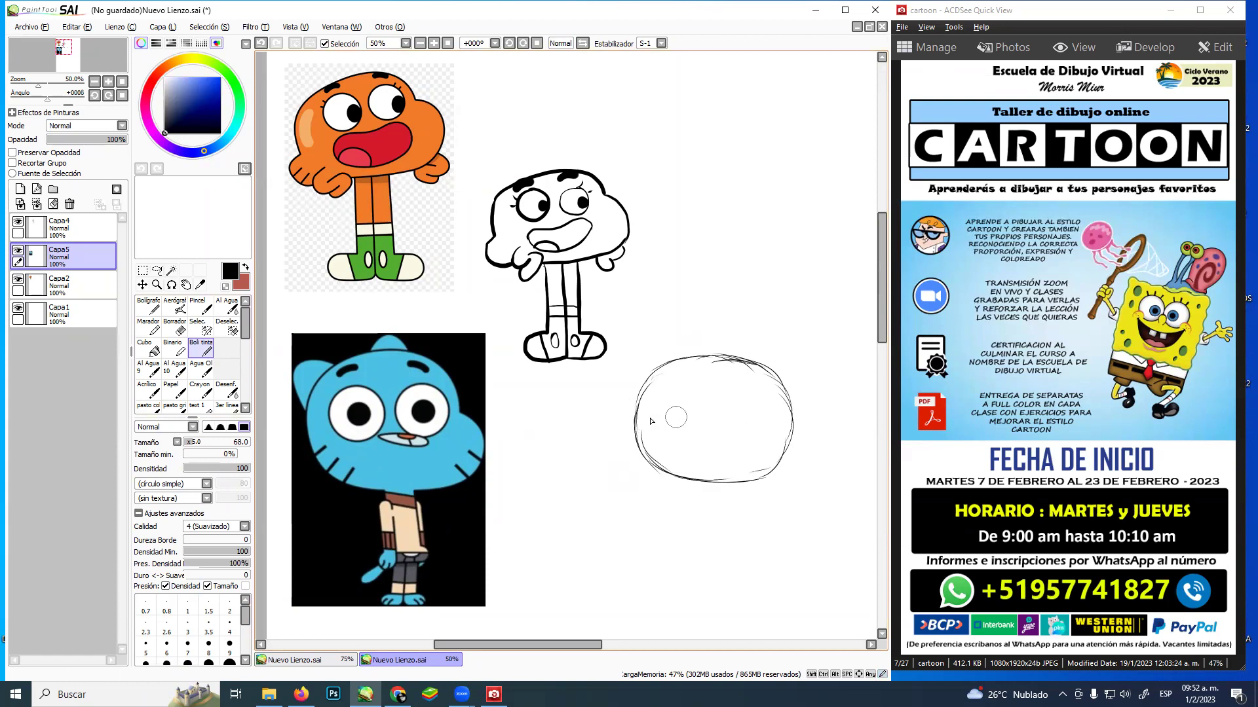
mouse_move(641, 415)
left_mouse_down()
mouse_move(799, 413)
mouse_move(814, 448)
mouse_move(801, 420)
mouse_move(815, 435)
mouse_move(800, 461)
mouse_move(813, 458)
mouse_move(754, 477)
mouse_move(802, 470)
mouse_move(795, 413)
mouse_move(816, 459)
mouse_move(783, 466)
left_mouse_up()
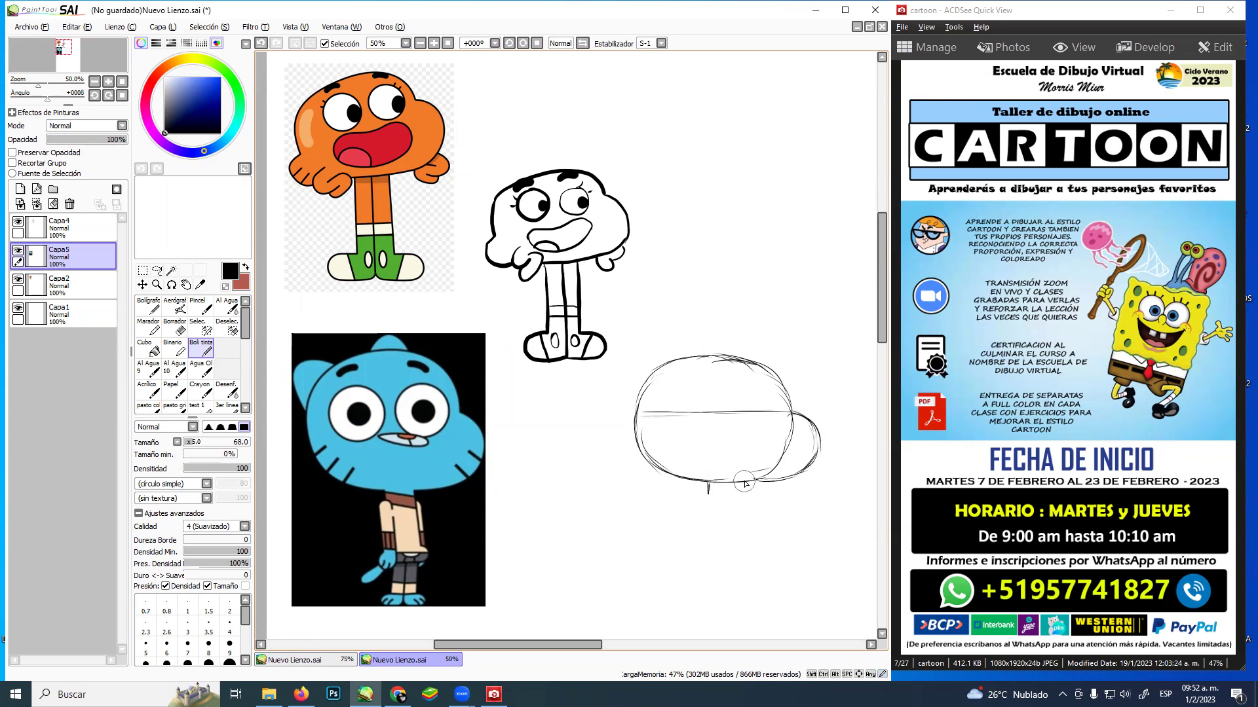
Sketch the cat's small body under the head, with neck, rectangular torso, arms and hands, legs, feet and tail
mouse_move(742, 485)
left_mouse_down()
mouse_move(710, 482)
mouse_move(745, 489)
left_mouse_up()
mouse_move(698, 502)
left_mouse_down()
mouse_move(700, 531)
mouse_move(697, 503)
mouse_move(714, 544)
mouse_move(701, 541)
mouse_move(715, 502)
mouse_move(717, 545)
mouse_move(746, 498)
mouse_move(748, 547)
left_mouse_up()
mouse_move(705, 541)
left_mouse_down()
mouse_move(748, 550)
mouse_move(746, 498)
mouse_move(753, 545)
left_mouse_up()
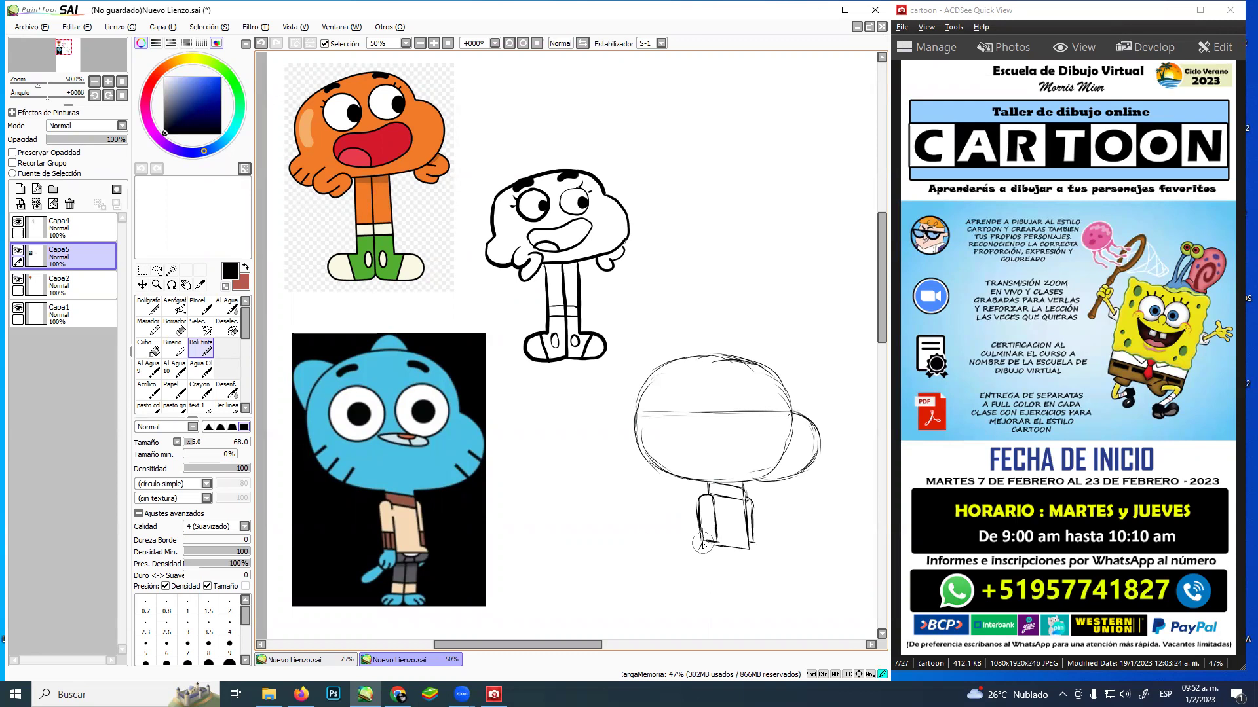
mouse_move(700, 558)
left_mouse_down()
mouse_move(711, 570)
mouse_move(719, 558)
left_mouse_up()
left_click_drag(724, 563, 751, 551)
mouse_move(755, 548)
left_mouse_down()
mouse_move(755, 575)
mouse_move(707, 565)
mouse_move(719, 560)
mouse_move(717, 592)
mouse_move(721, 565)
mouse_move(717, 593)
mouse_move(747, 579)
left_mouse_up()
mouse_move(747, 558)
left_mouse_down()
mouse_move(746, 598)
mouse_move(747, 557)
mouse_move(738, 595)
mouse_move(701, 609)
mouse_move(717, 615)
mouse_move(733, 594)
mouse_move(744, 613)
mouse_move(733, 614)
mouse_move(763, 614)
left_mouse_up()
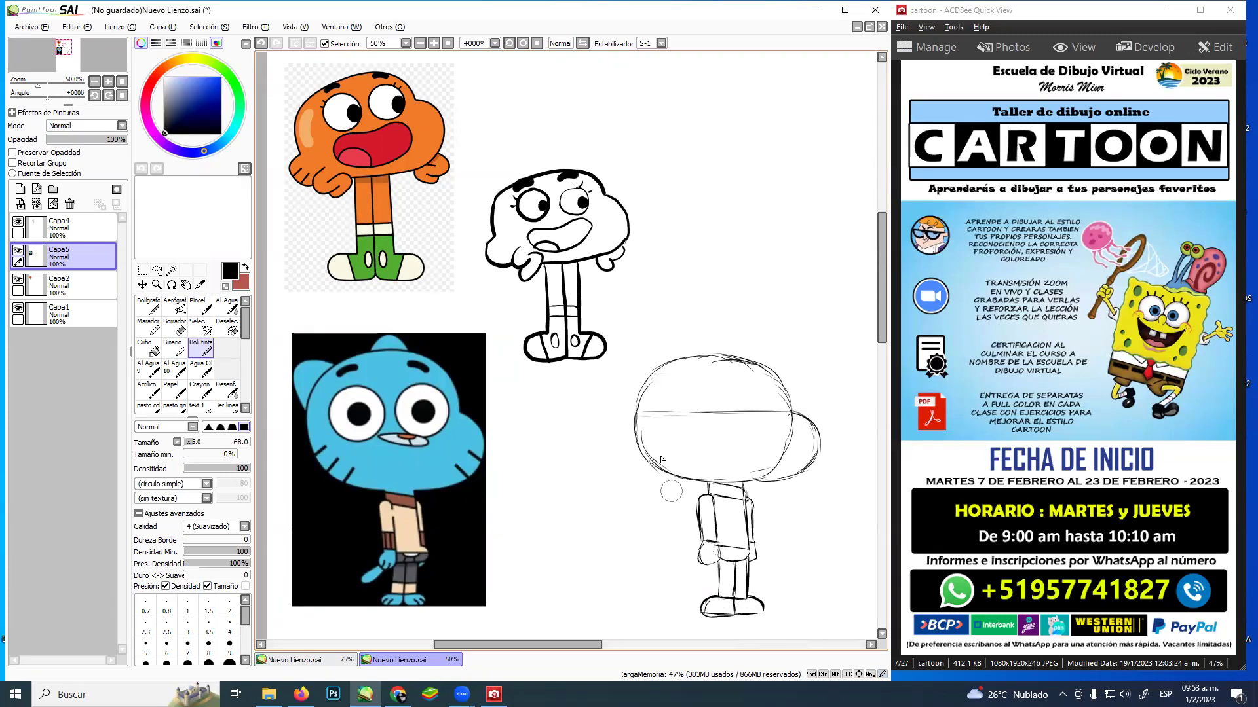
mouse_move(696, 560)
left_mouse_down()
mouse_move(666, 575)
mouse_move(678, 585)
mouse_move(711, 563)
left_mouse_up()
Add short whisker marks on both cheeks and draw a vertical centre line down the cat's head
mouse_move(646, 454)
left_mouse_down()
mouse_move(662, 442)
mouse_move(669, 469)
mouse_move(682, 454)
mouse_move(699, 462)
left_mouse_up()
left_click_drag(790, 468, 819, 457)
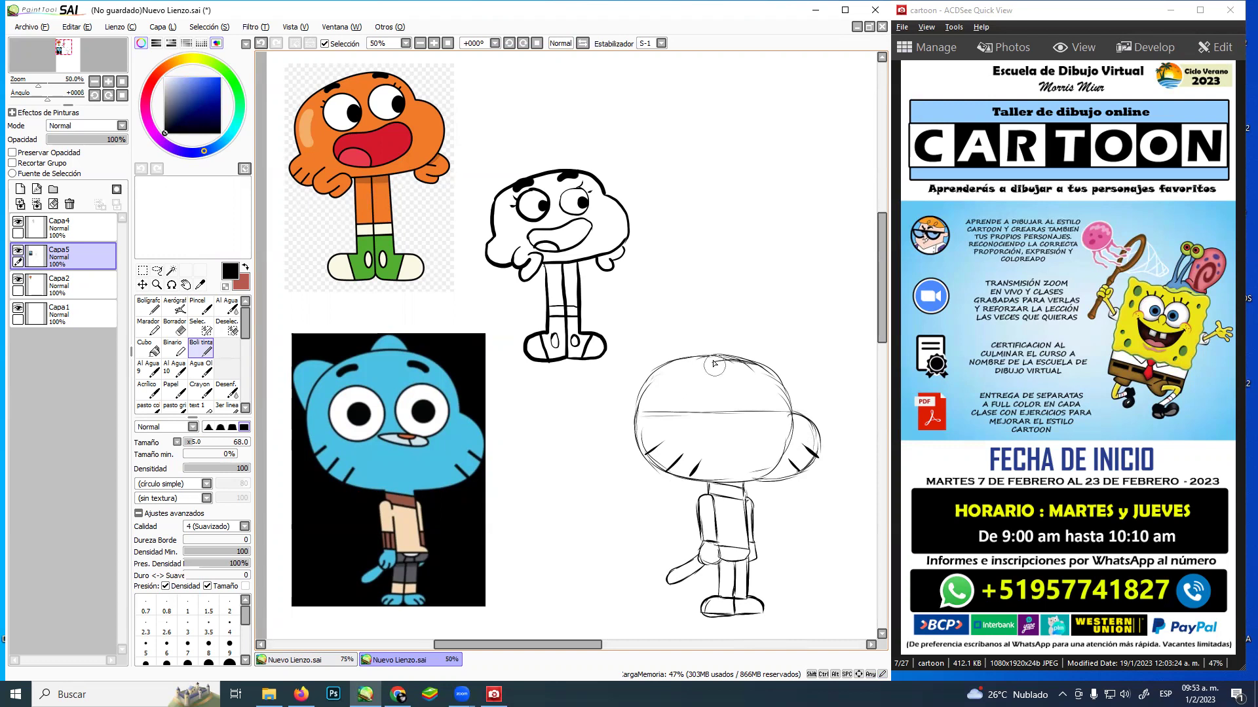
left_click_drag(713, 362, 720, 480)
Sketch the cat's round eyes with filled pupils on the guideline, its nose and mouth below, and two pointed ears
mouse_move(681, 394)
left_mouse_down()
mouse_move(661, 413)
mouse_move(693, 391)
mouse_move(682, 398)
mouse_move(699, 391)
mouse_move(686, 394)
mouse_move(718, 413)
mouse_move(668, 407)
mouse_move(693, 395)
mouse_move(676, 427)
mouse_move(679, 399)
mouse_move(673, 433)
mouse_move(674, 403)
mouse_move(681, 442)
mouse_move(672, 408)
mouse_move(674, 434)
mouse_move(680, 409)
mouse_move(691, 442)
mouse_move(674, 420)
mouse_move(708, 439)
mouse_move(714, 413)
mouse_move(685, 420)
left_mouse_up()
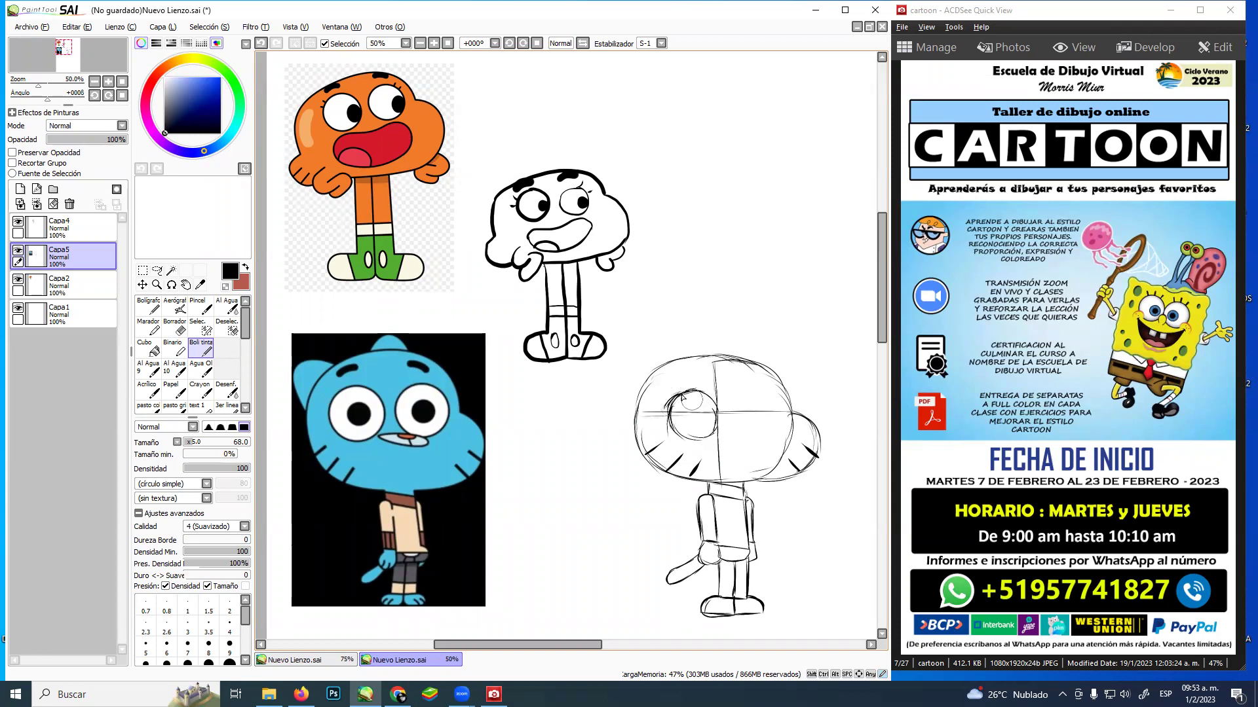
mouse_move(732, 409)
left_mouse_down()
mouse_move(754, 392)
mouse_move(740, 388)
mouse_move(775, 393)
mouse_move(751, 390)
mouse_move(738, 422)
mouse_move(736, 403)
mouse_move(743, 421)
mouse_move(732, 409)
mouse_move(762, 431)
mouse_move(733, 422)
mouse_move(770, 429)
mouse_move(773, 421)
left_mouse_up()
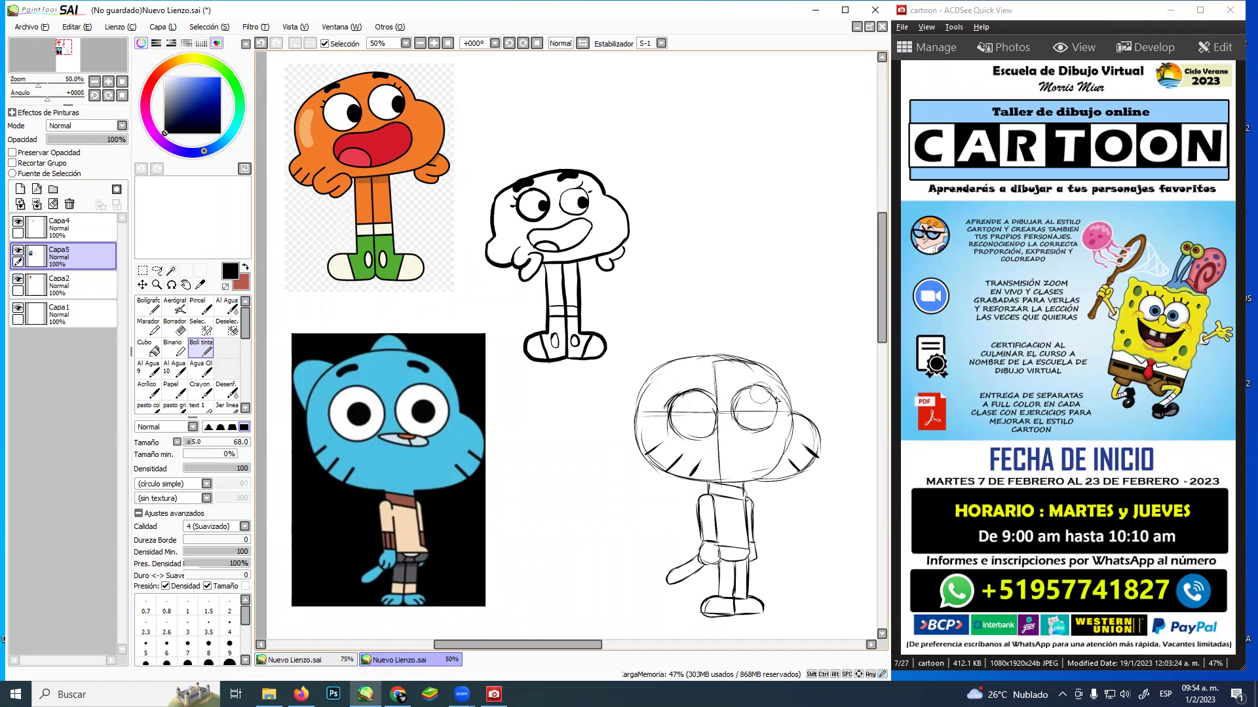
left_click_drag(695, 413, 756, 405)
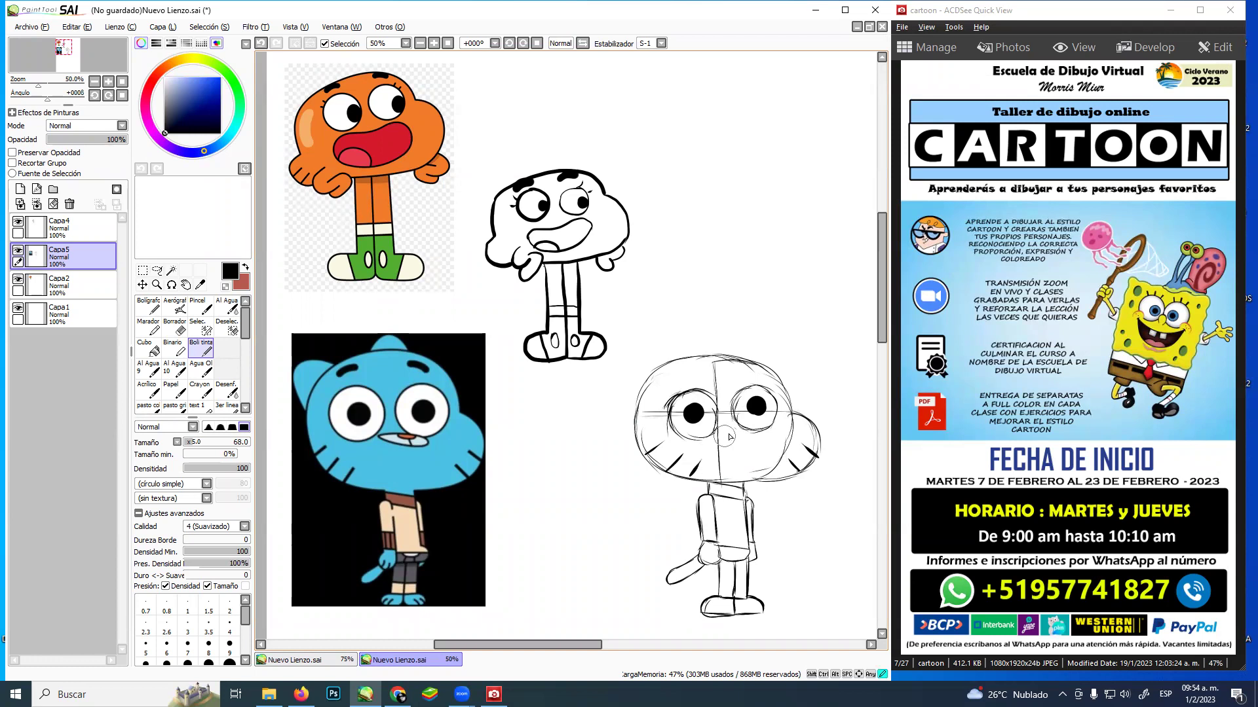
mouse_move(719, 434)
left_mouse_down()
mouse_move(754, 437)
mouse_move(719, 437)
mouse_move(721, 449)
mouse_move(767, 442)
mouse_move(747, 449)
mouse_move(736, 435)
mouse_move(751, 433)
mouse_move(738, 434)
mouse_move(749, 435)
mouse_move(744, 447)
left_mouse_up()
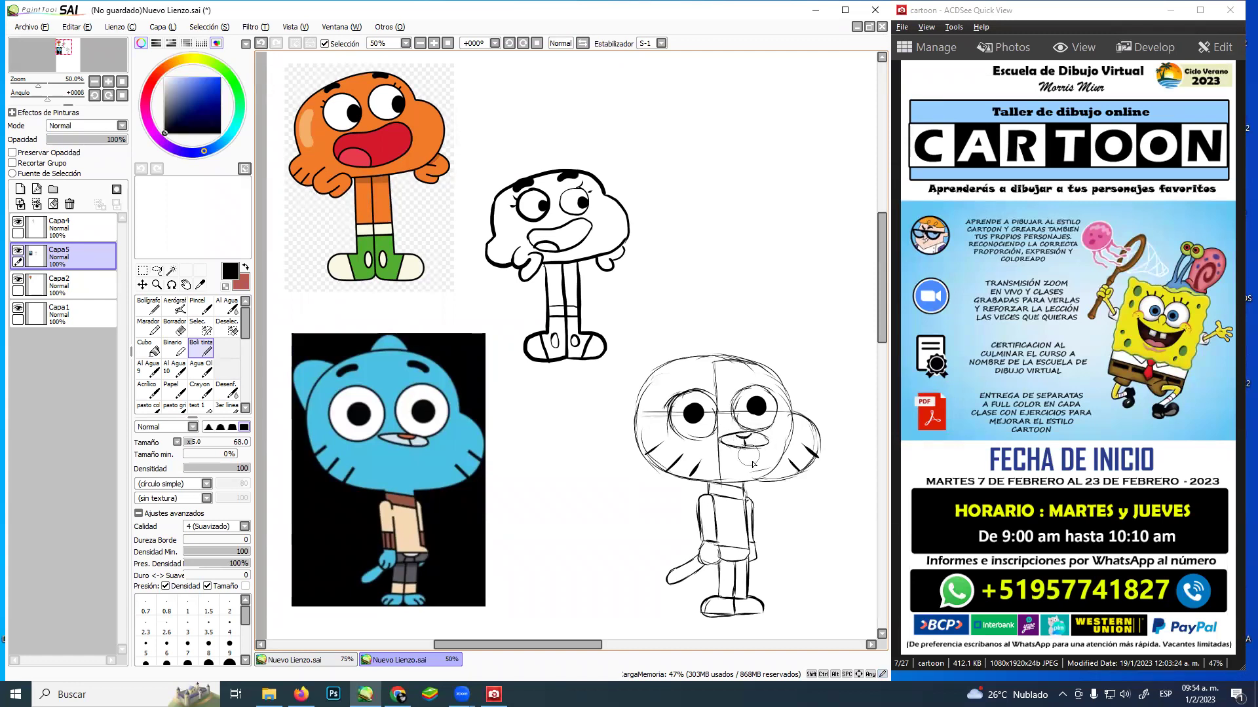
mouse_move(620, 376)
left_mouse_down()
mouse_move(635, 410)
mouse_move(618, 368)
mouse_move(628, 402)
mouse_move(636, 364)
mouse_move(623, 369)
mouse_move(761, 356)
left_mouse_up()
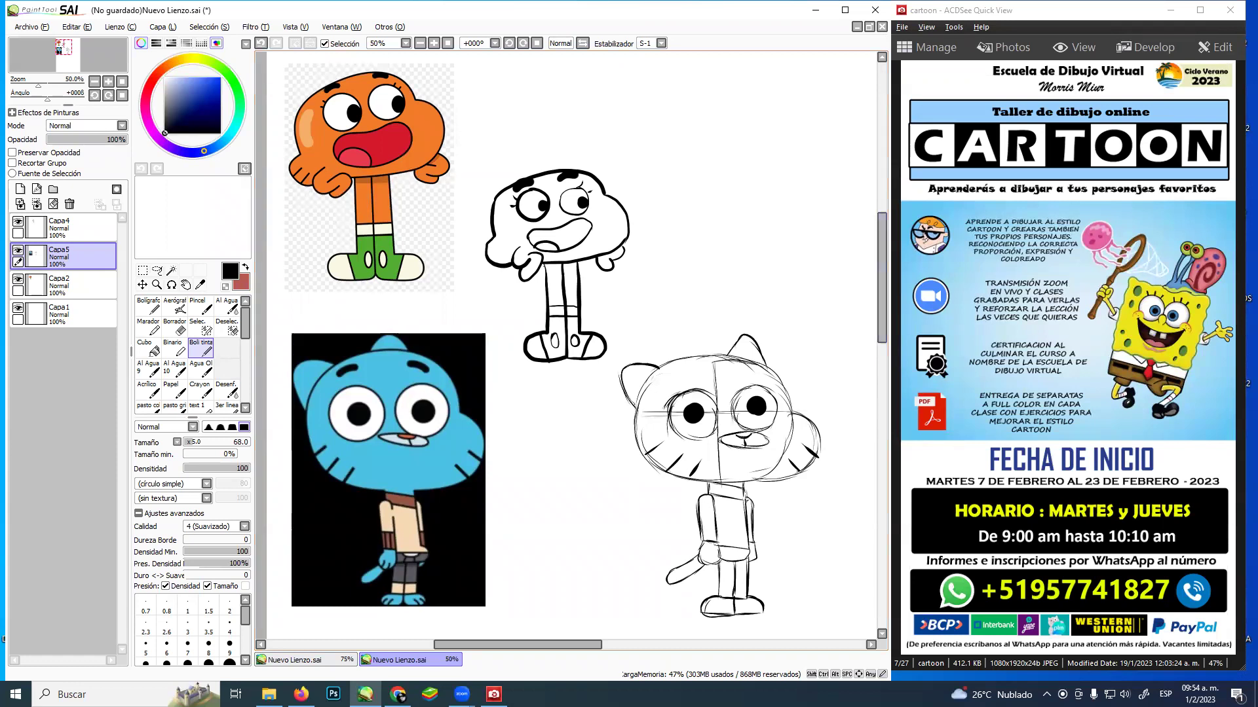
key("alt+Tab")
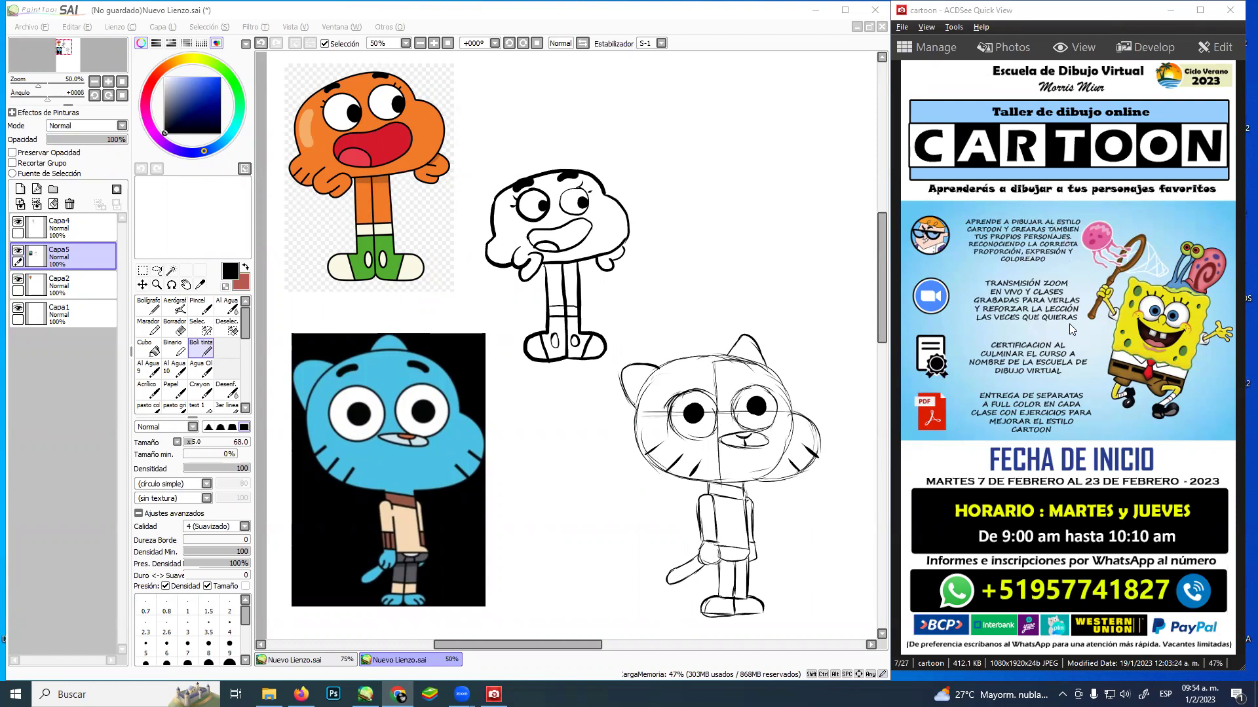
right_click(1037, 405)
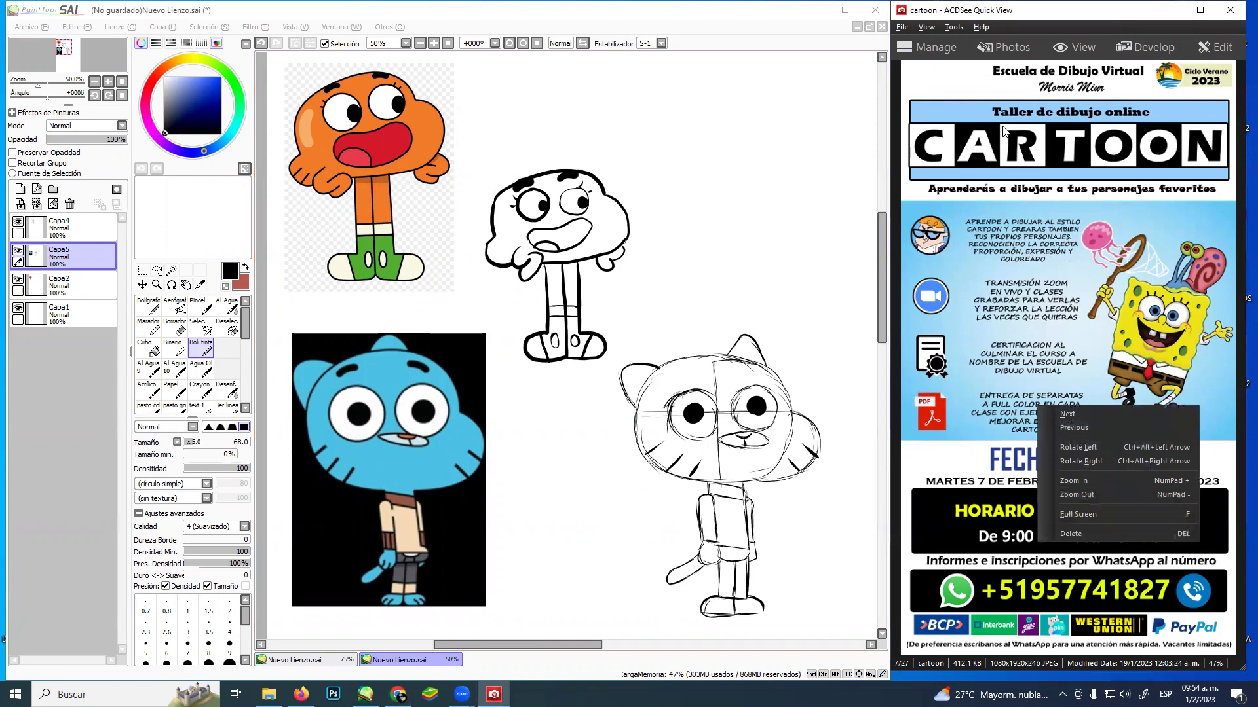
left_click(902, 27)
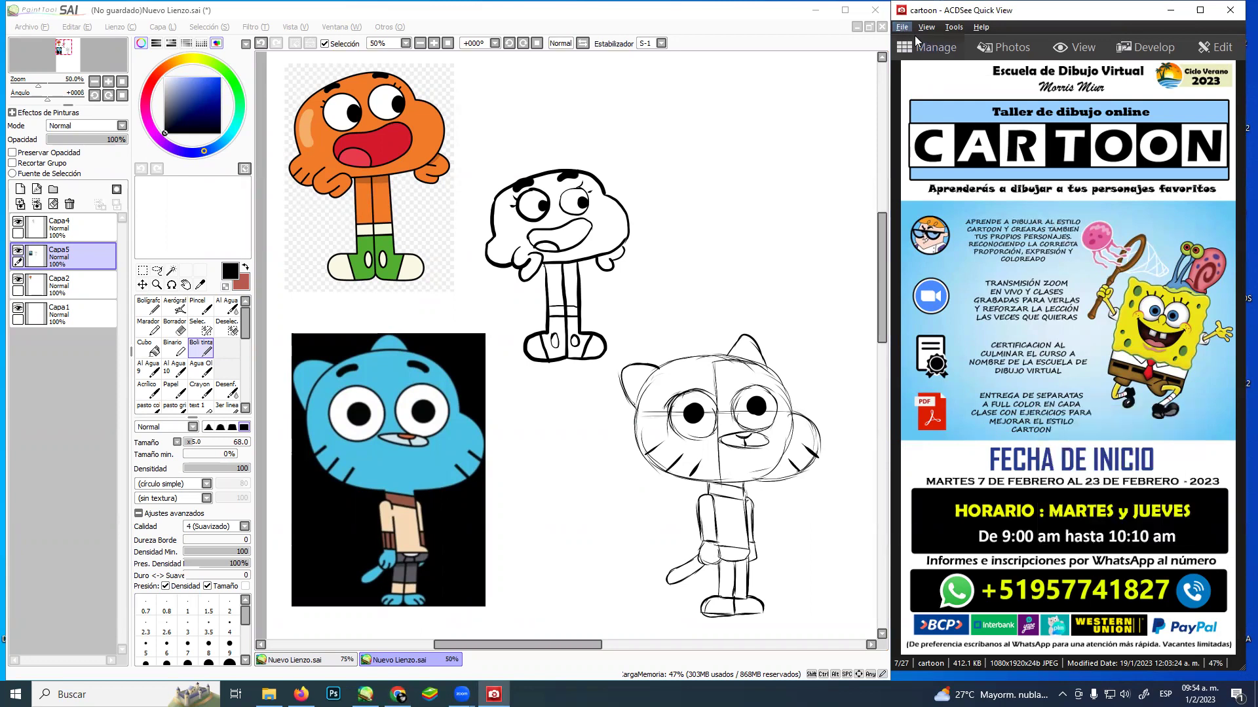
left_click(902, 27)
left_click(938, 57)
key("alt+Tab")
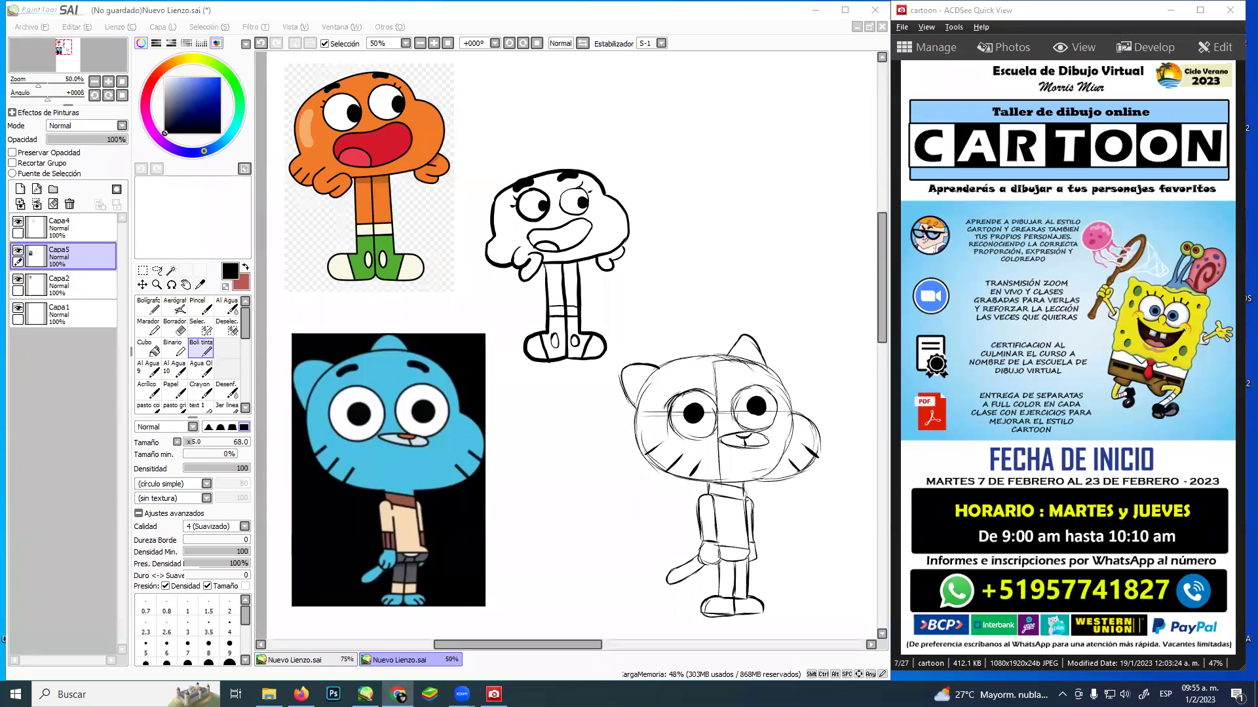
Switch to ACDSee and bring up the Anatomía del Cómic workshop poster beside the canvas
left_click(157, 284)
left_click(553, 261, "alt")
left_click_drag(610, 279, 518, 228)
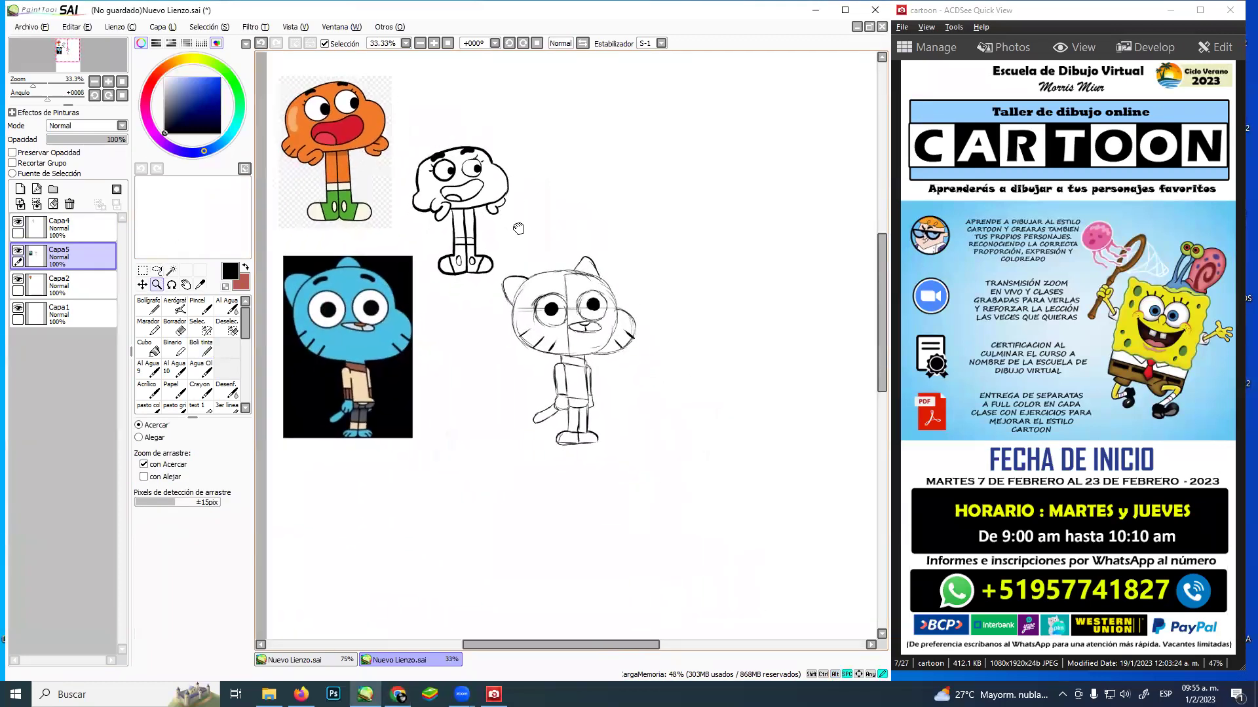
left_click(1154, 411)
scroll(1154, 411, "down", 2)
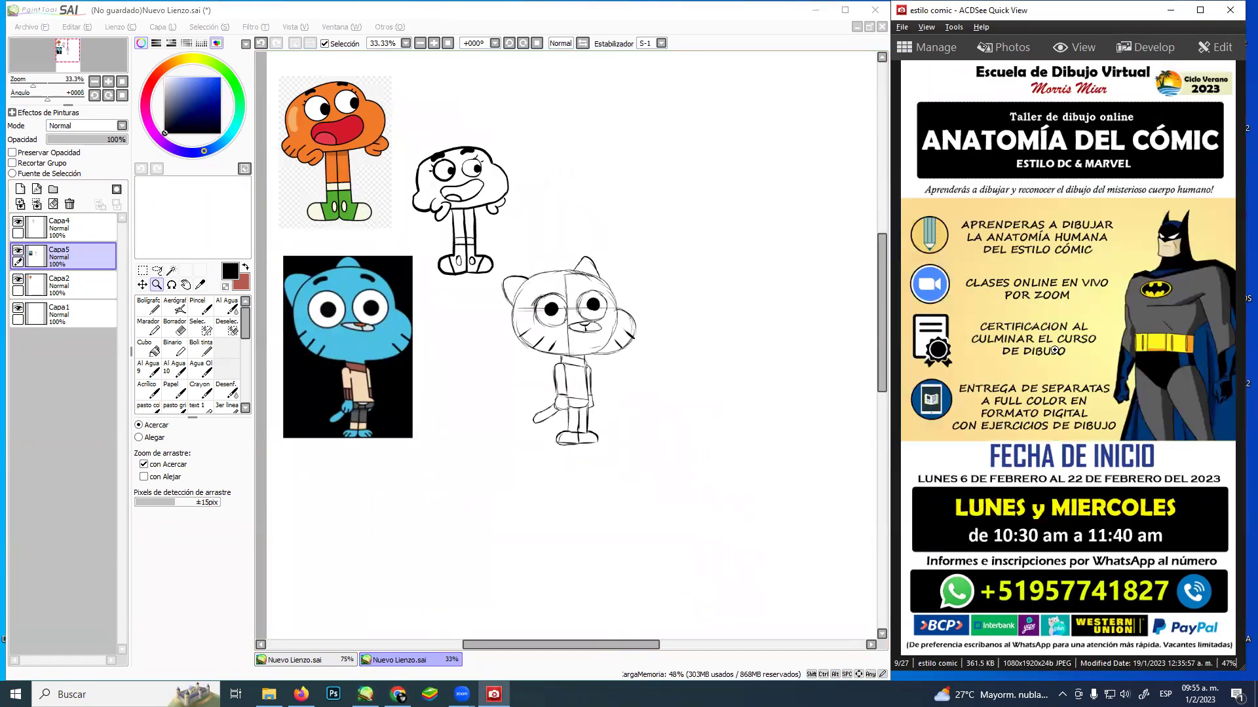
left_click(700, 25)
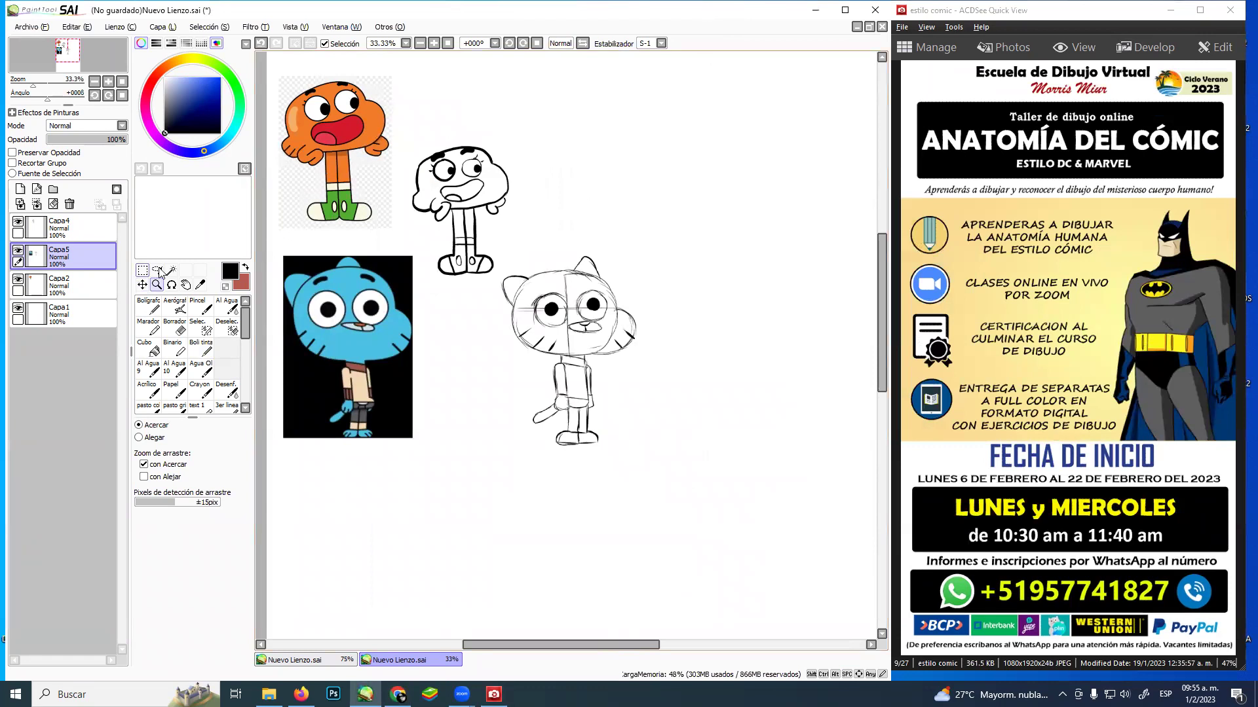
left_click_drag(464, 257, 451, 249)
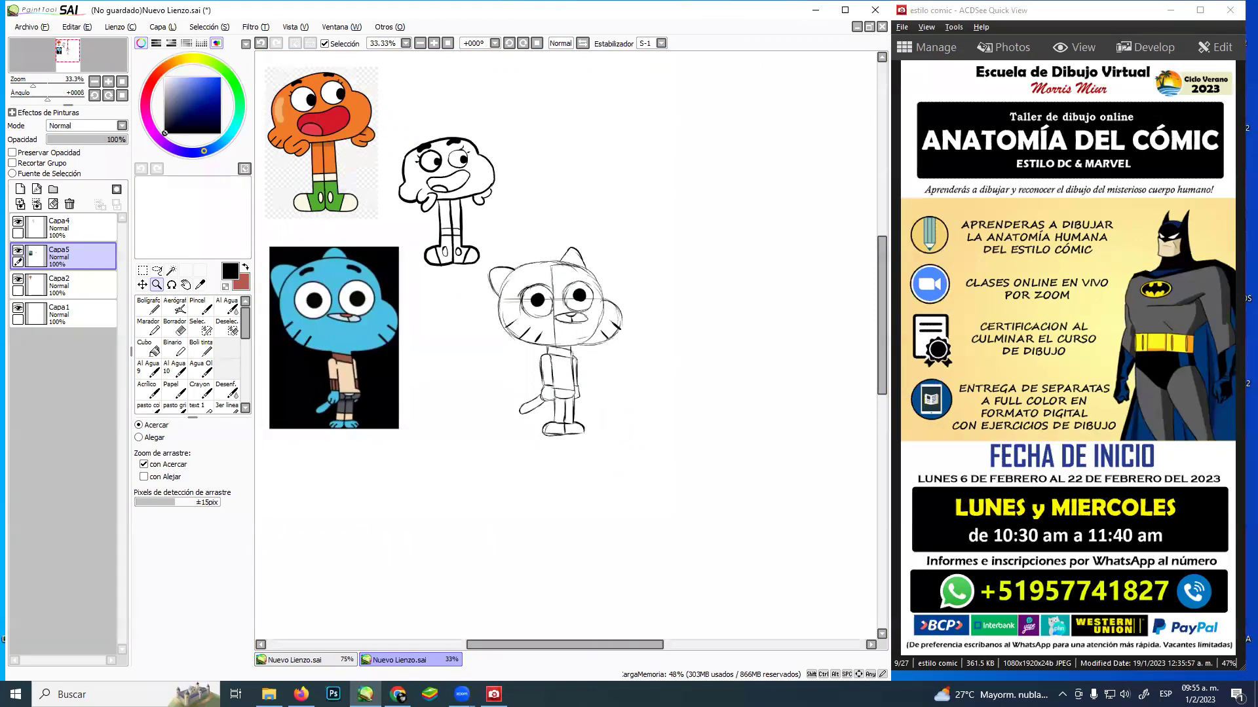
Paste the Spider-Man reference picture as a new layer and transform it into the empty area beyond the cat sketch
key("alt+Tab")
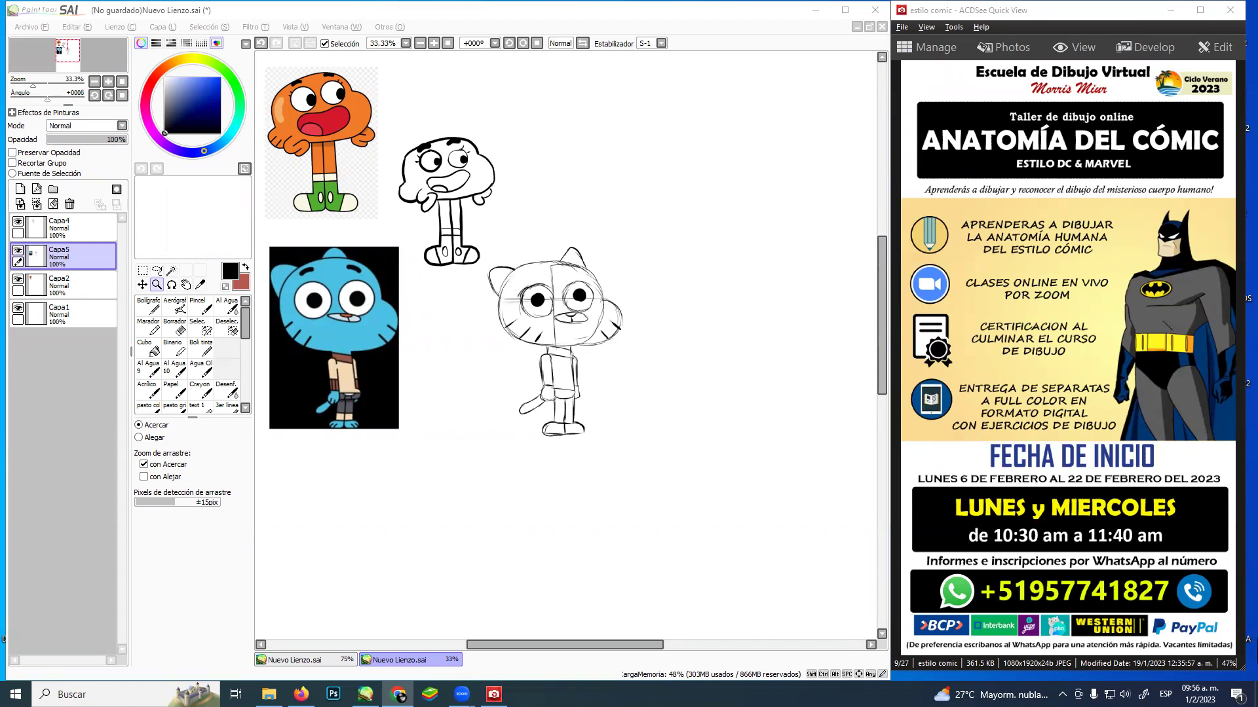
left_click(762, 47)
key("ctrl+v")
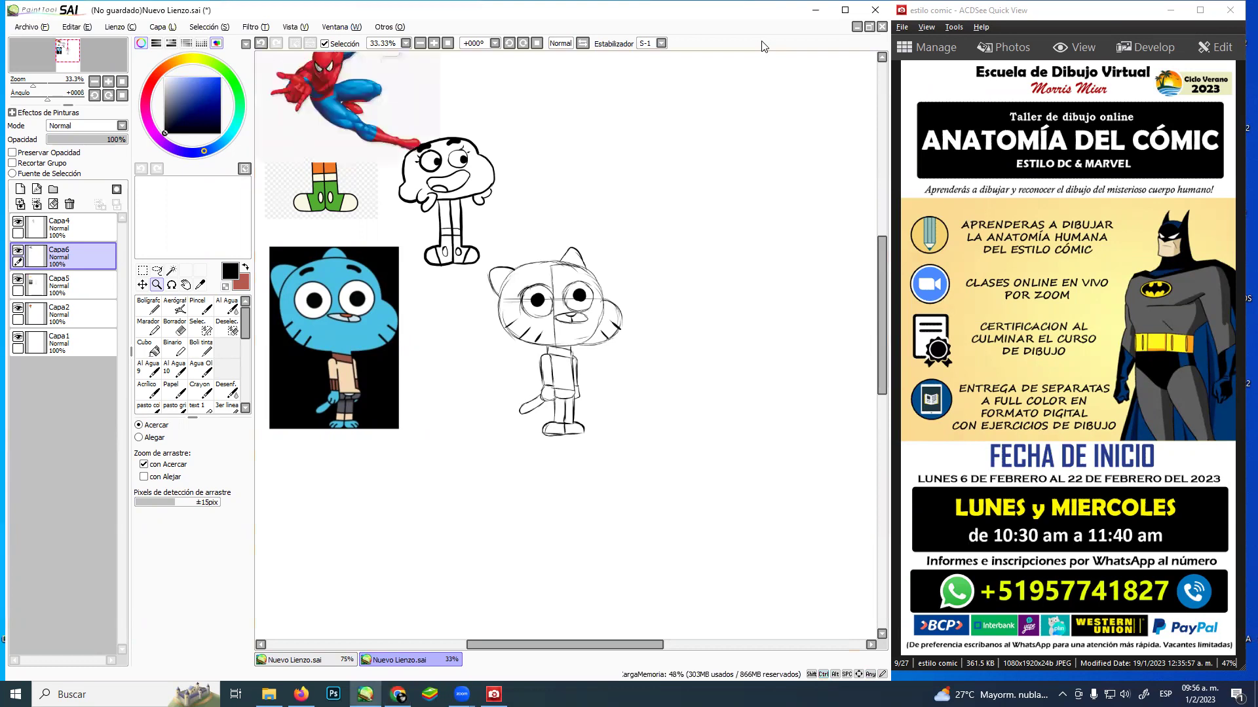
key("ctrl+t")
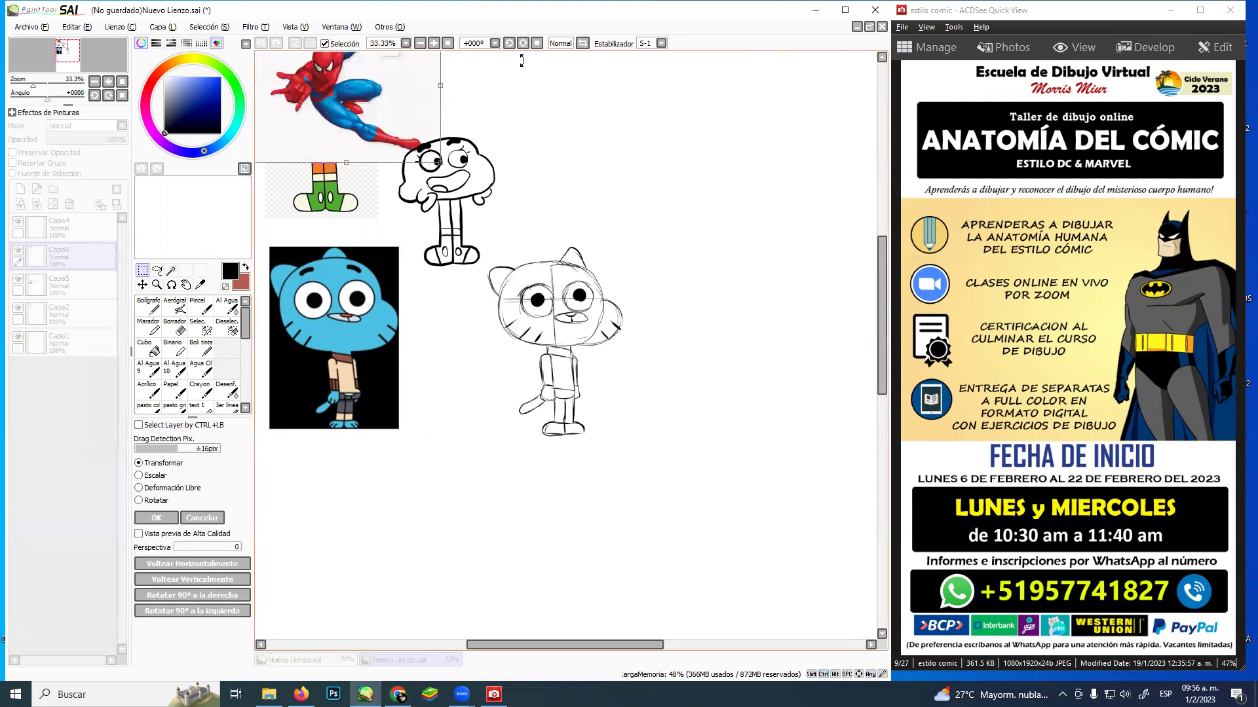
left_click_drag(347, 87, 420, 489)
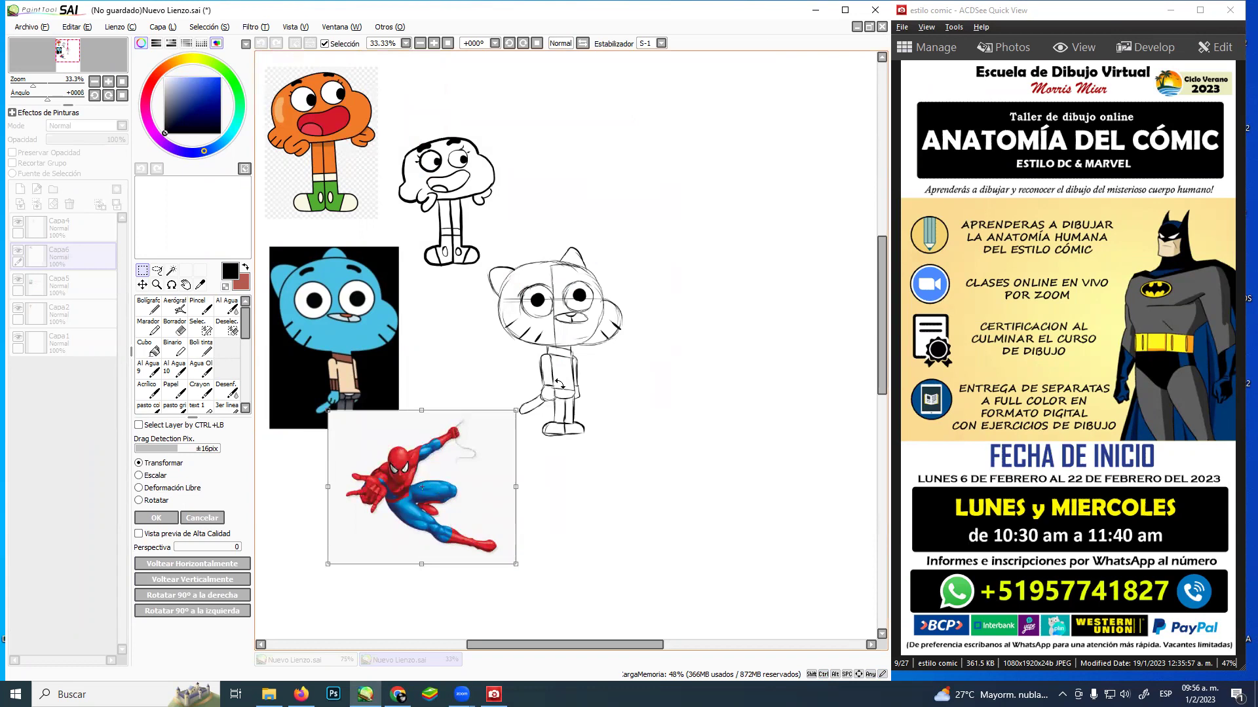
left_click_drag(451, 488, 767, 322)
left_click_drag(835, 224, 843, 380)
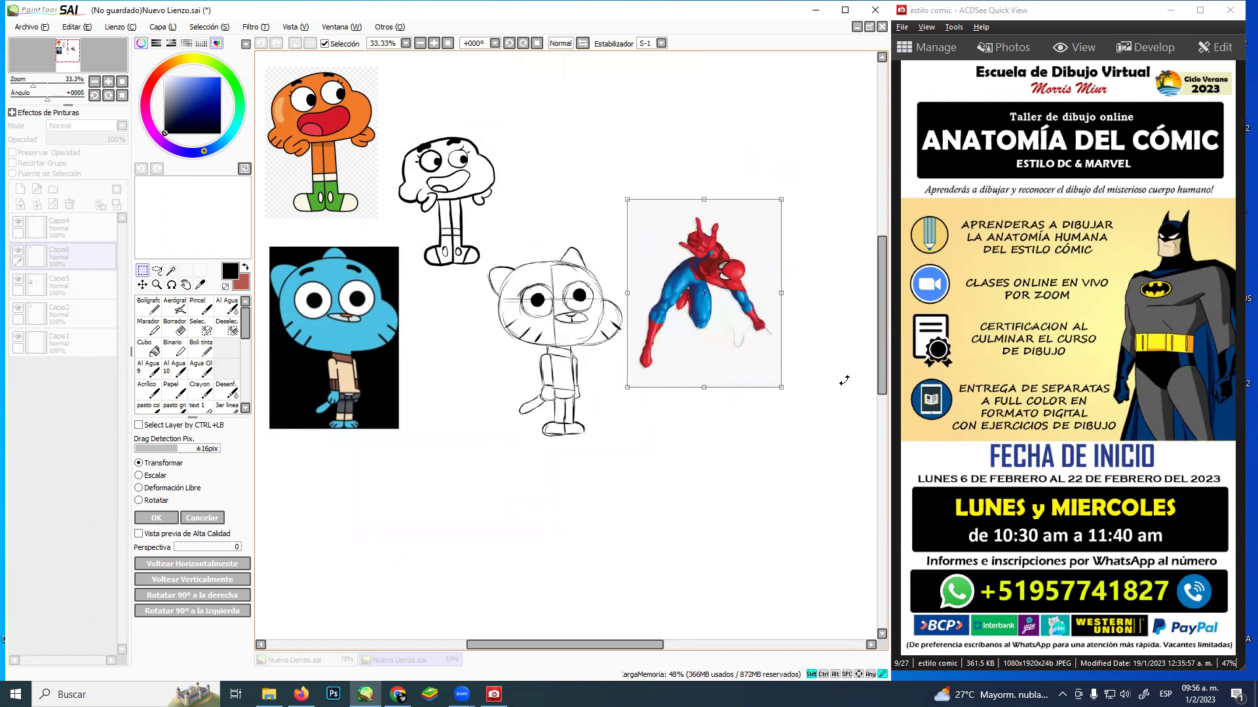
mouse_move(709, 303)
left_mouse_down()
mouse_move(671, 421)
mouse_move(730, 296)
mouse_move(748, 155)
mouse_move(754, 167)
left_mouse_up()
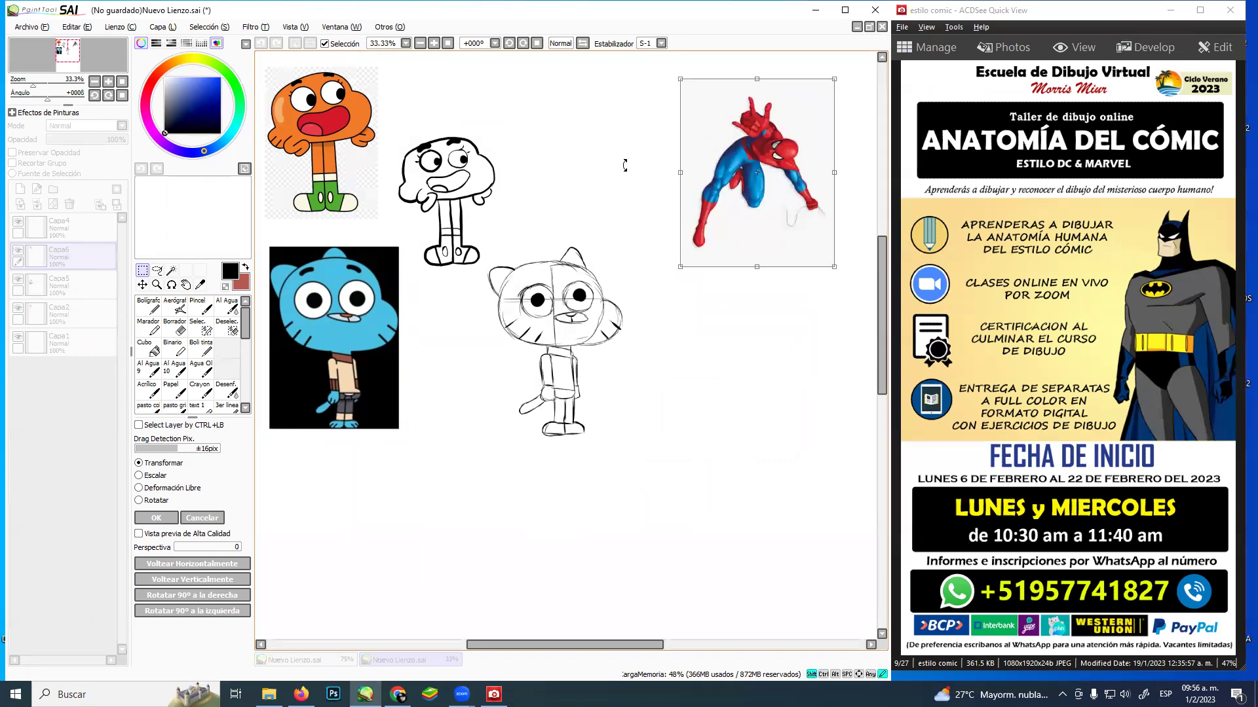
left_click_drag(681, 72, 625, 247)
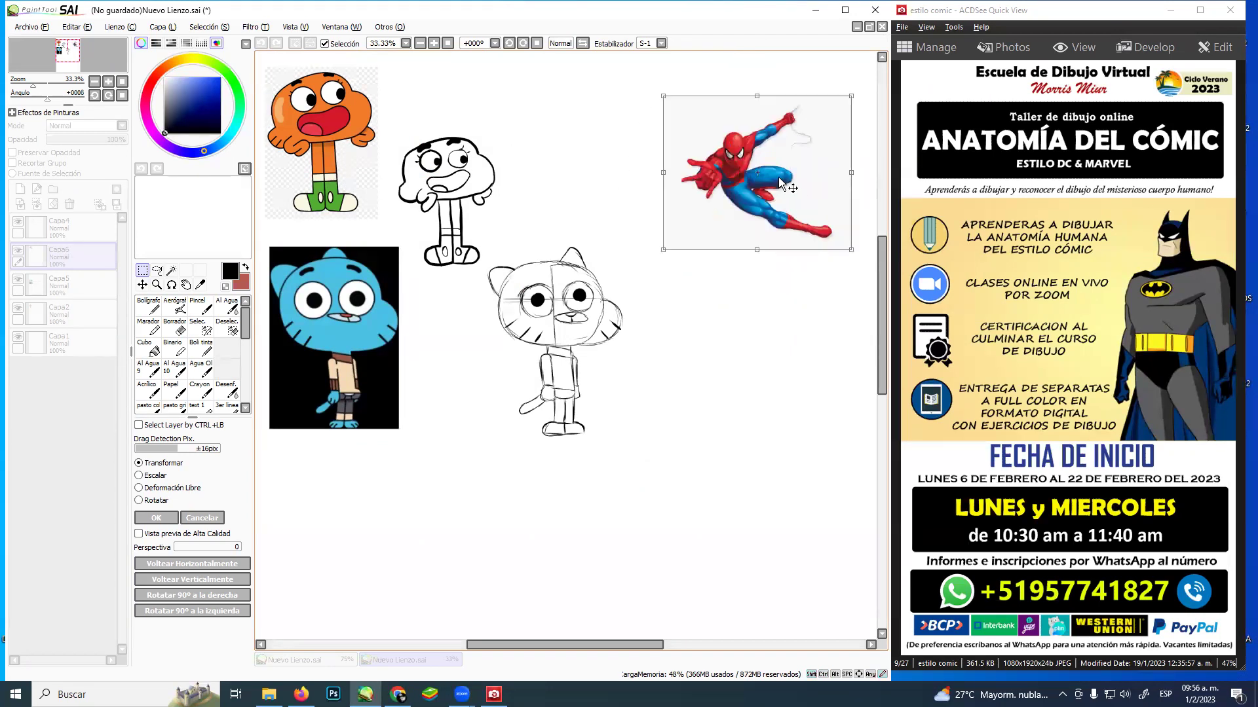
Move the Spider-Man picture to the upper right of the canvas and enlarge it
left_click_drag(780, 181, 808, 124)
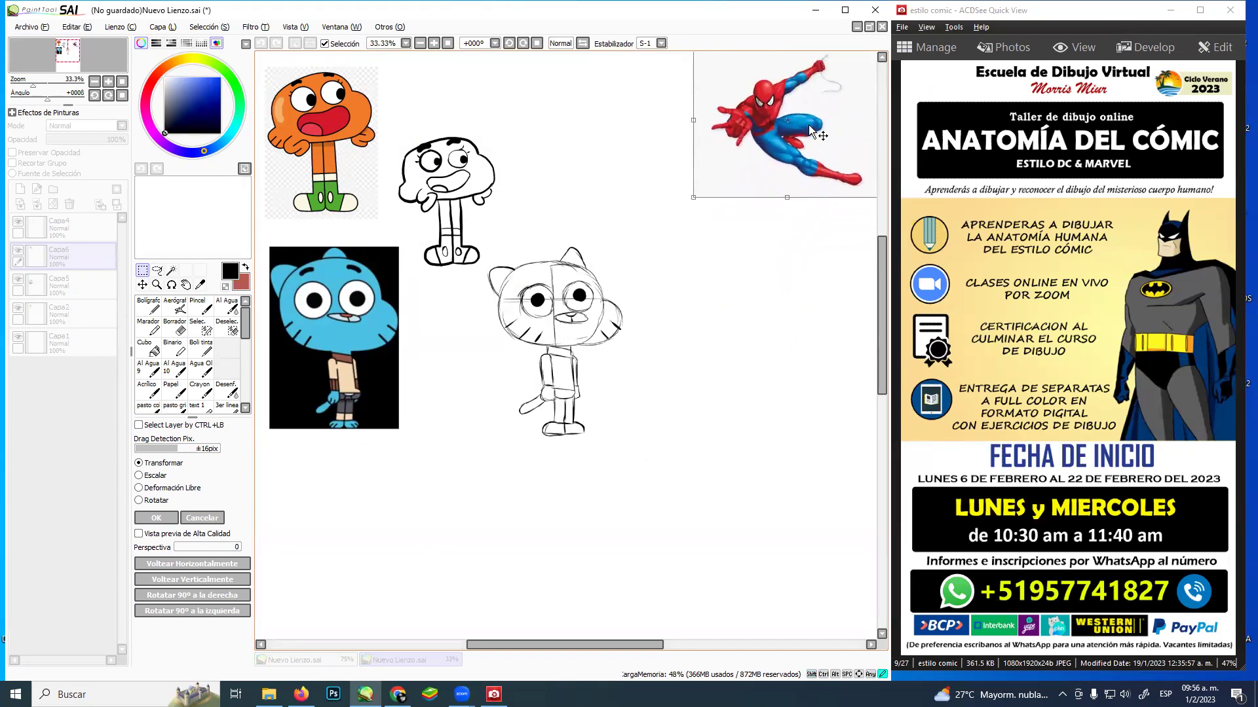
left_click_drag(694, 198, 597, 276)
left_click_drag(698, 239, 700, 239)
key("Return")
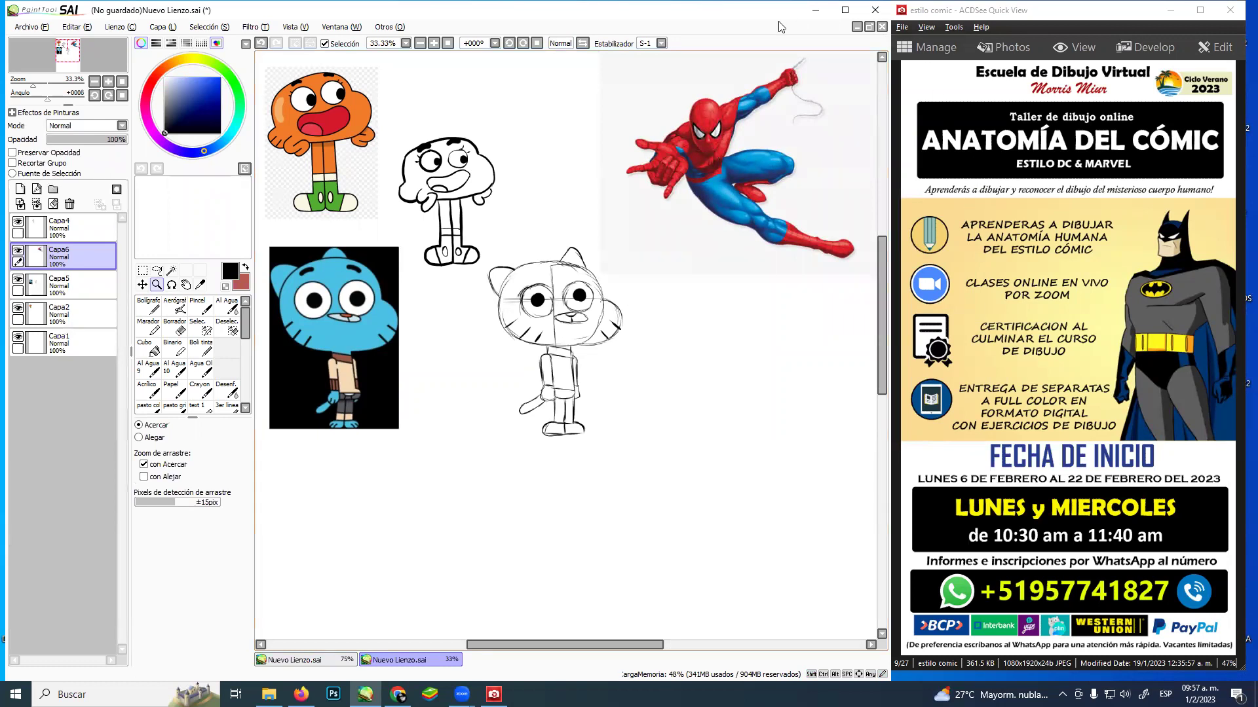
Capture Spider-Man's extended leg as a screen clip, paste it as a new layer, and place it enlarged below the cat reference
key("super+shift+s")
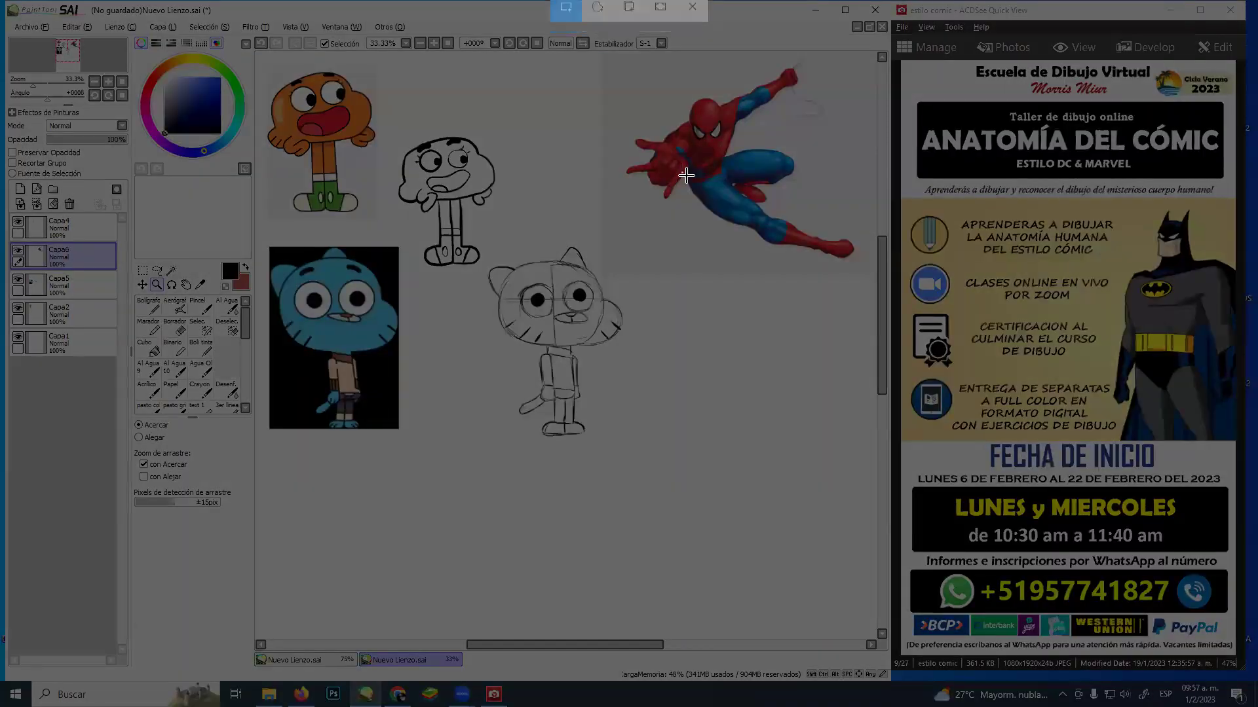
left_click_drag(683, 174, 858, 268)
key("ctrl+v")
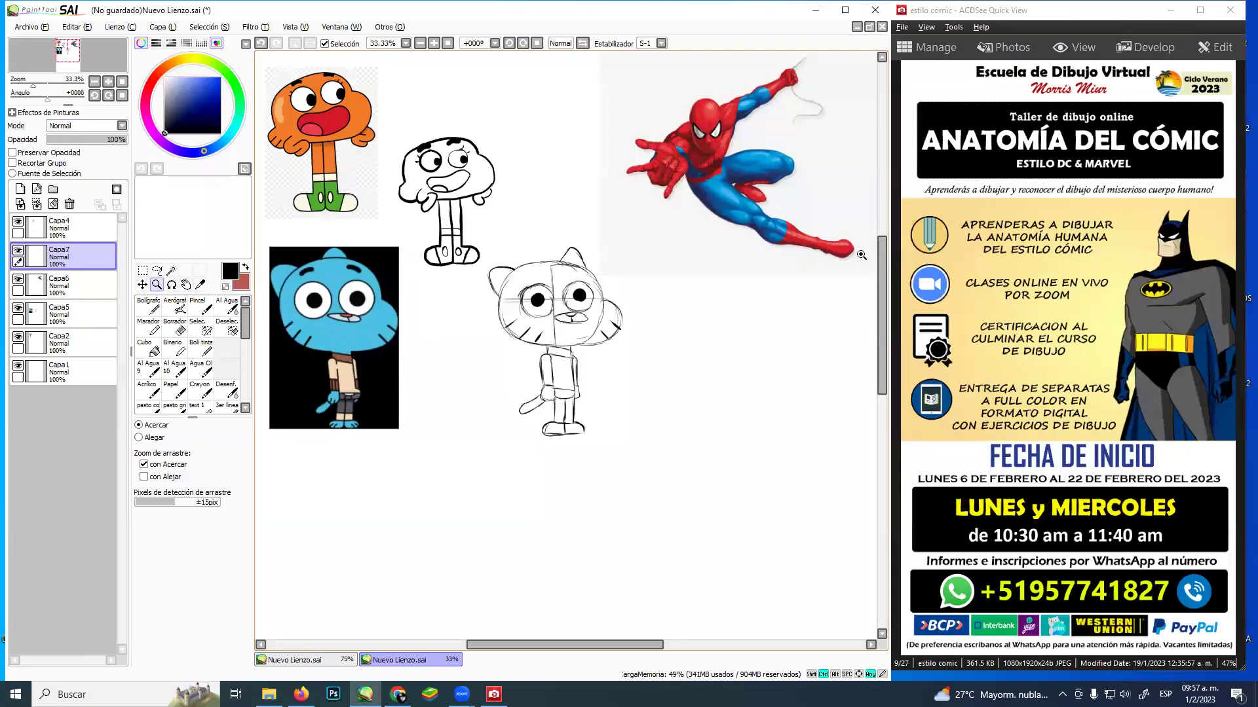
key("ctrl+t")
left_click_drag(603, 279, 637, 342)
mouse_move(337, 97)
left_mouse_down()
mouse_move(648, 544)
mouse_move(671, 465)
mouse_move(702, 443)
mouse_move(685, 481)
mouse_move(403, 488)
mouse_move(629, 617)
left_mouse_up()
left_click_drag(525, 557, 476, 549)
key("Return")
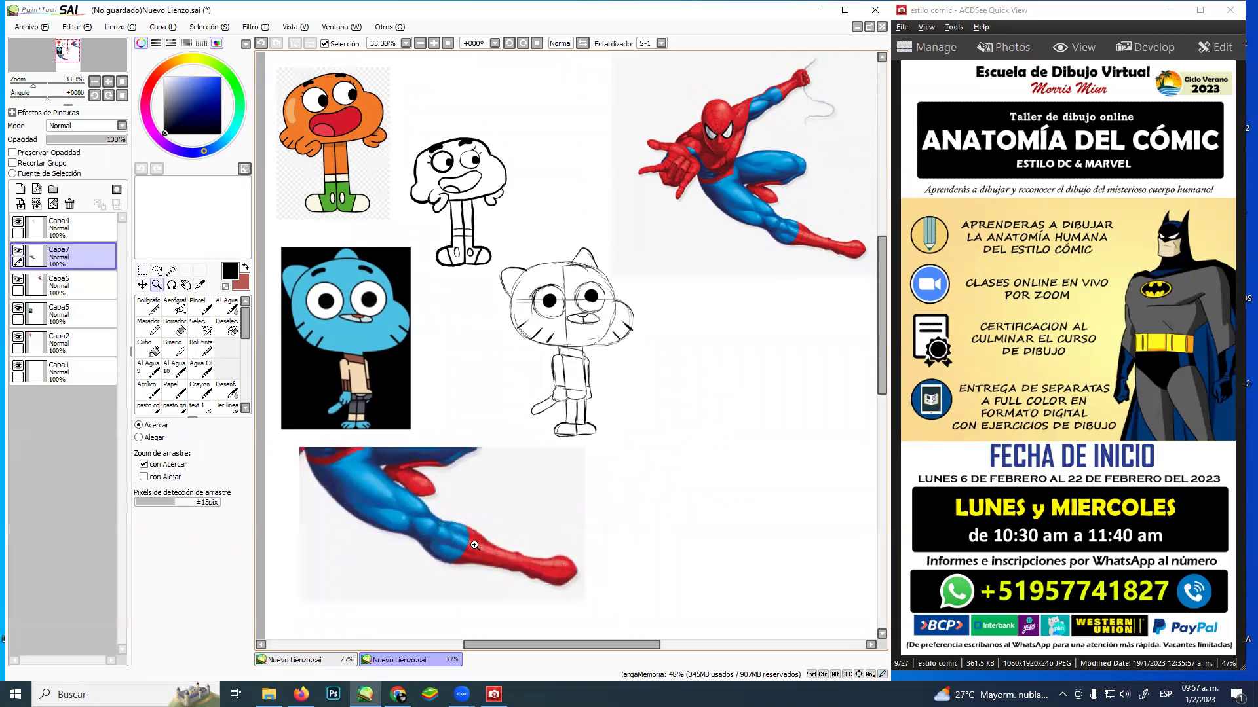
Sketch the leg's construction in blue beside the leg reference, with thigh, knee joint, lower leg, ankle and foot shapes
left_click(201, 347)
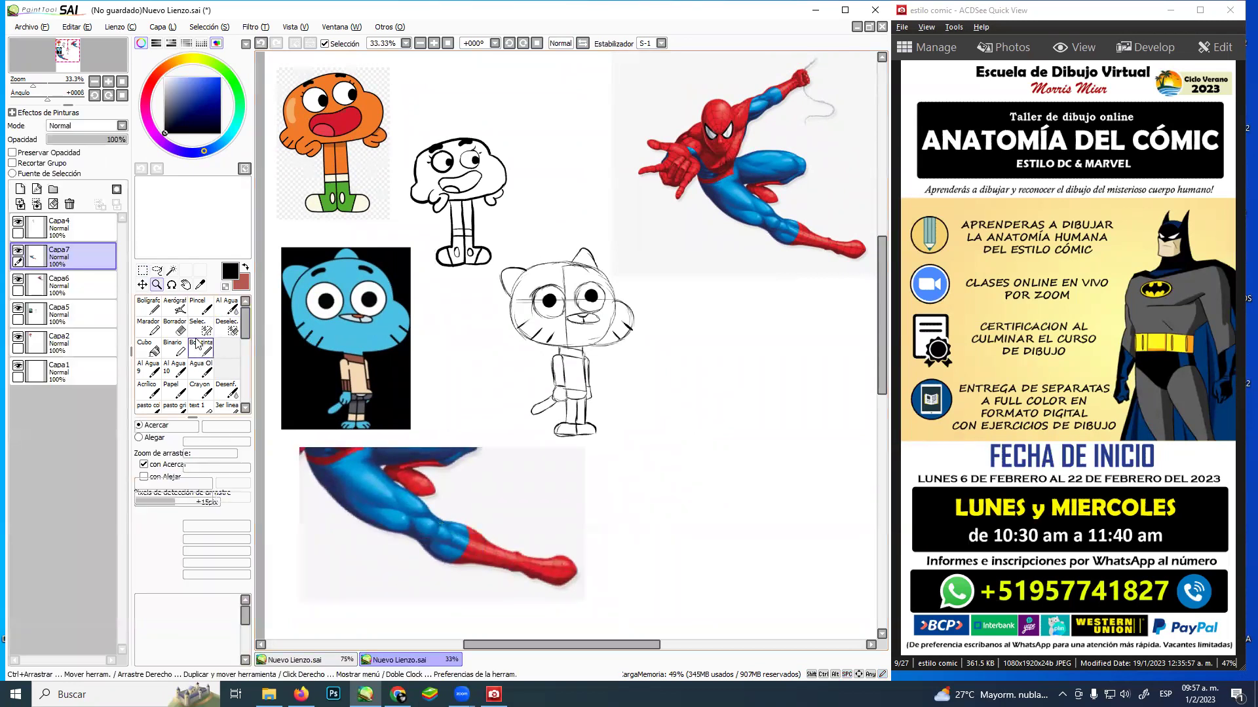
left_click(220, 78)
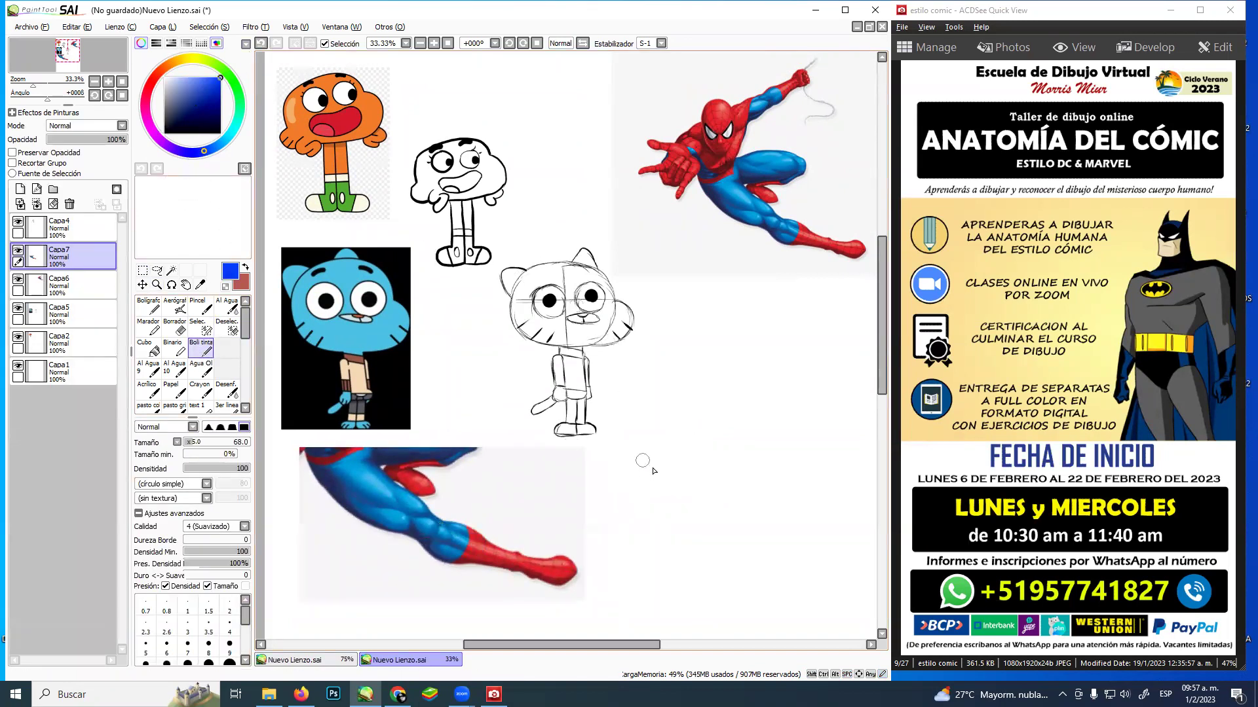
mouse_move(573, 470)
left_mouse_down()
mouse_move(612, 455)
mouse_move(581, 475)
mouse_move(681, 522)
left_mouse_up()
mouse_move(611, 461)
left_mouse_down()
mouse_move(696, 511)
mouse_move(622, 504)
mouse_move(669, 525)
mouse_move(656, 519)
mouse_move(683, 522)
mouse_move(691, 509)
mouse_move(708, 536)
left_mouse_up()
mouse_move(696, 529)
left_mouse_down()
mouse_move(730, 514)
mouse_move(714, 533)
mouse_move(723, 544)
mouse_move(736, 520)
mouse_move(710, 537)
mouse_move(748, 529)
mouse_move(733, 516)
mouse_move(807, 542)
left_mouse_up()
mouse_move(724, 550)
left_mouse_down()
mouse_move(785, 559)
mouse_move(795, 543)
mouse_move(820, 556)
mouse_move(807, 543)
mouse_move(816, 556)
mouse_move(818, 541)
mouse_move(857, 531)
mouse_move(868, 546)
mouse_move(819, 554)
mouse_move(865, 558)
mouse_move(845, 531)
mouse_move(867, 560)
left_mouse_up()
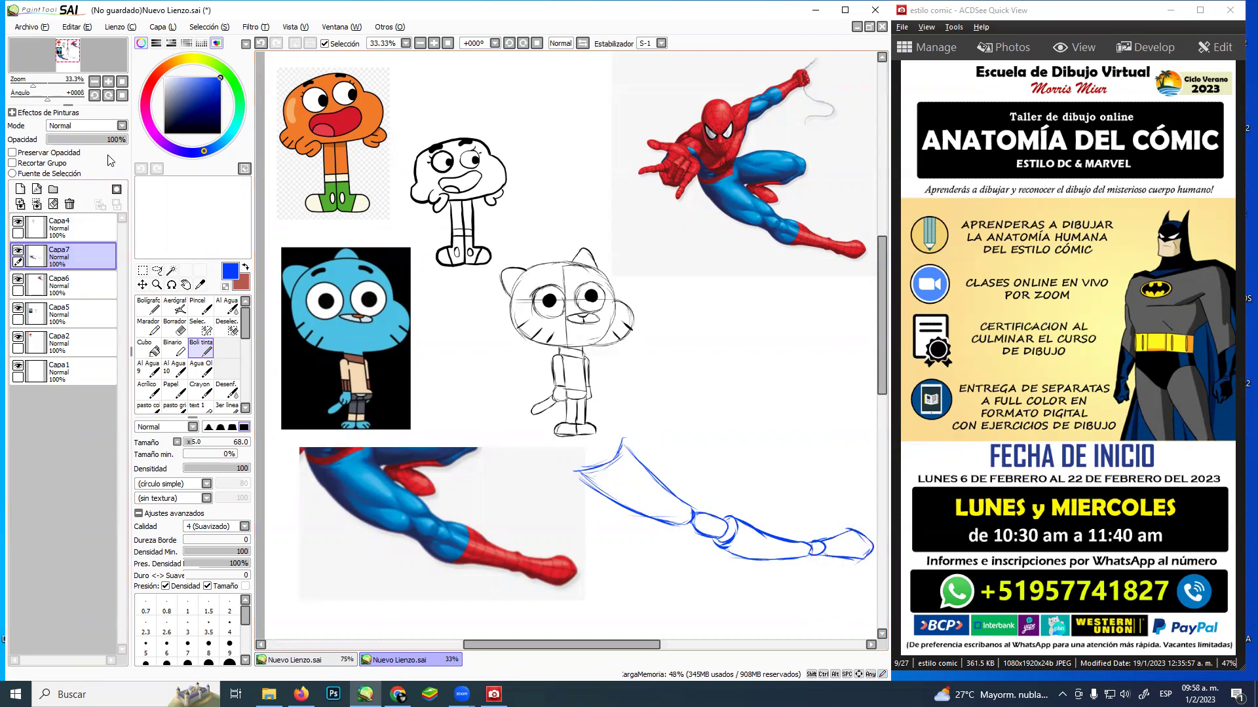
Lower the leg sketch layer's opacity to 57% and trace both edges of the thigh on a new layer above it
left_click_drag(118, 138, 92, 139)
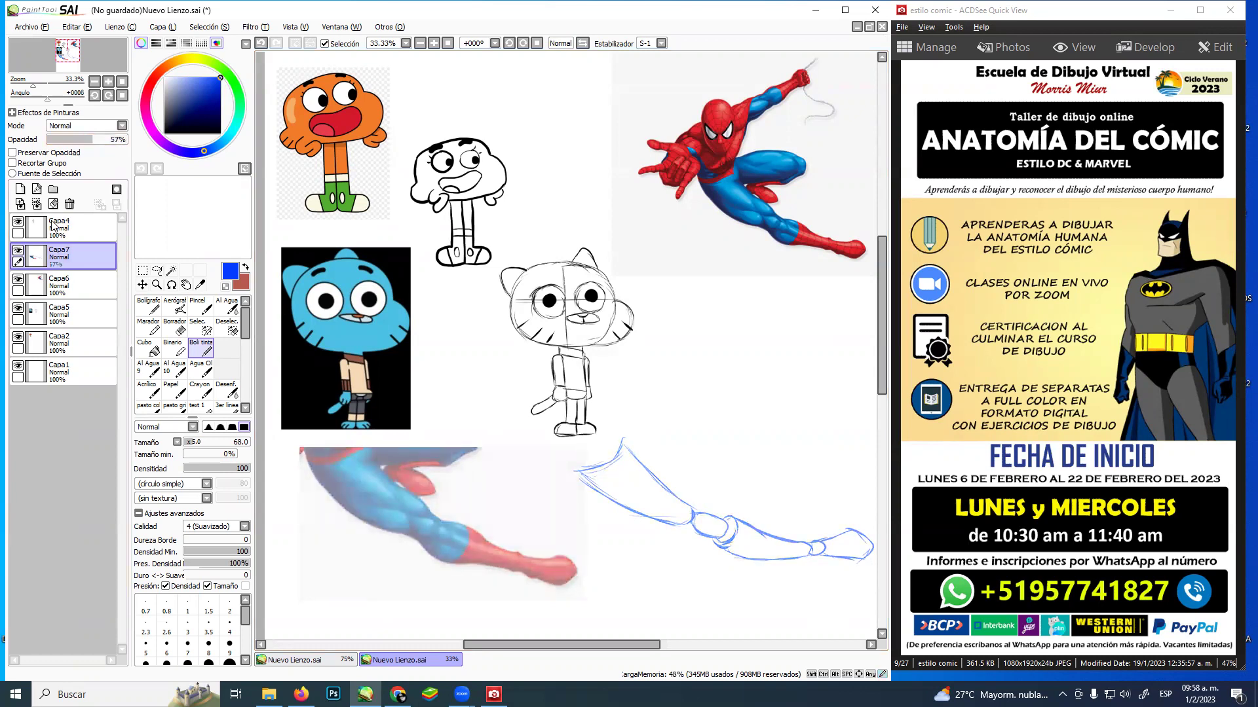
left_click(20, 189)
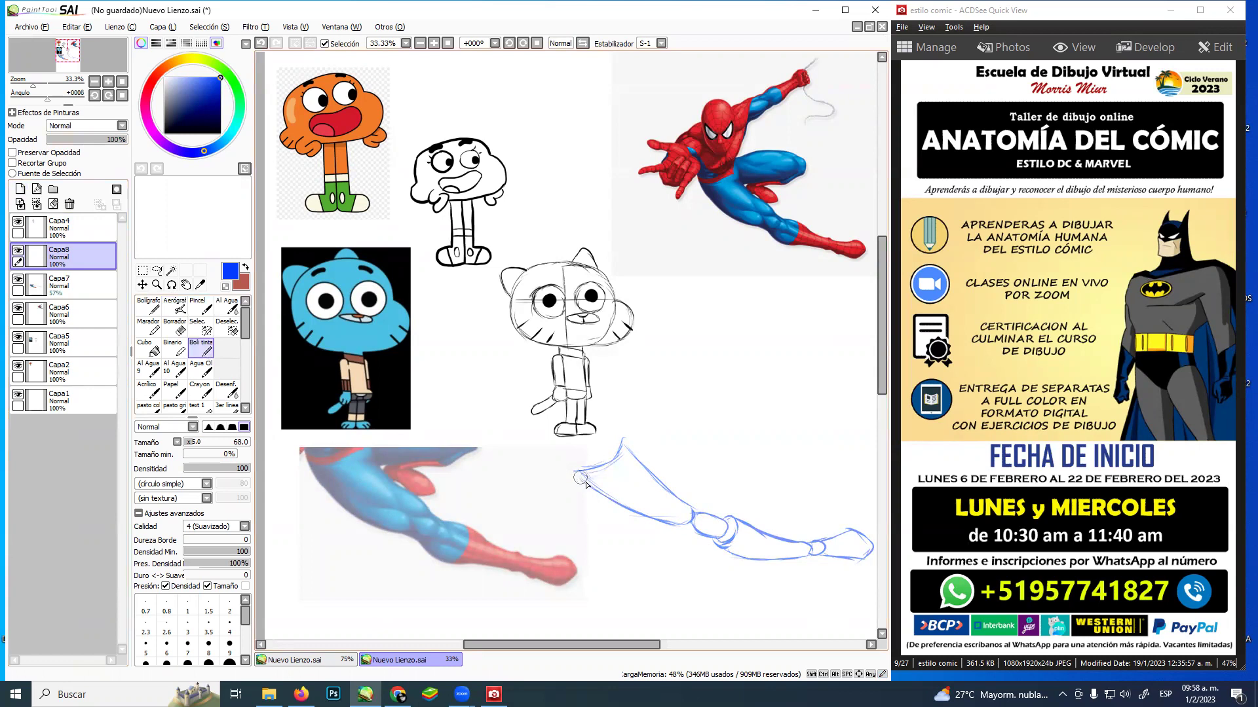
mouse_move(580, 478)
left_mouse_down()
mouse_move(620, 508)
mouse_move(601, 501)
mouse_move(691, 528)
left_mouse_up()
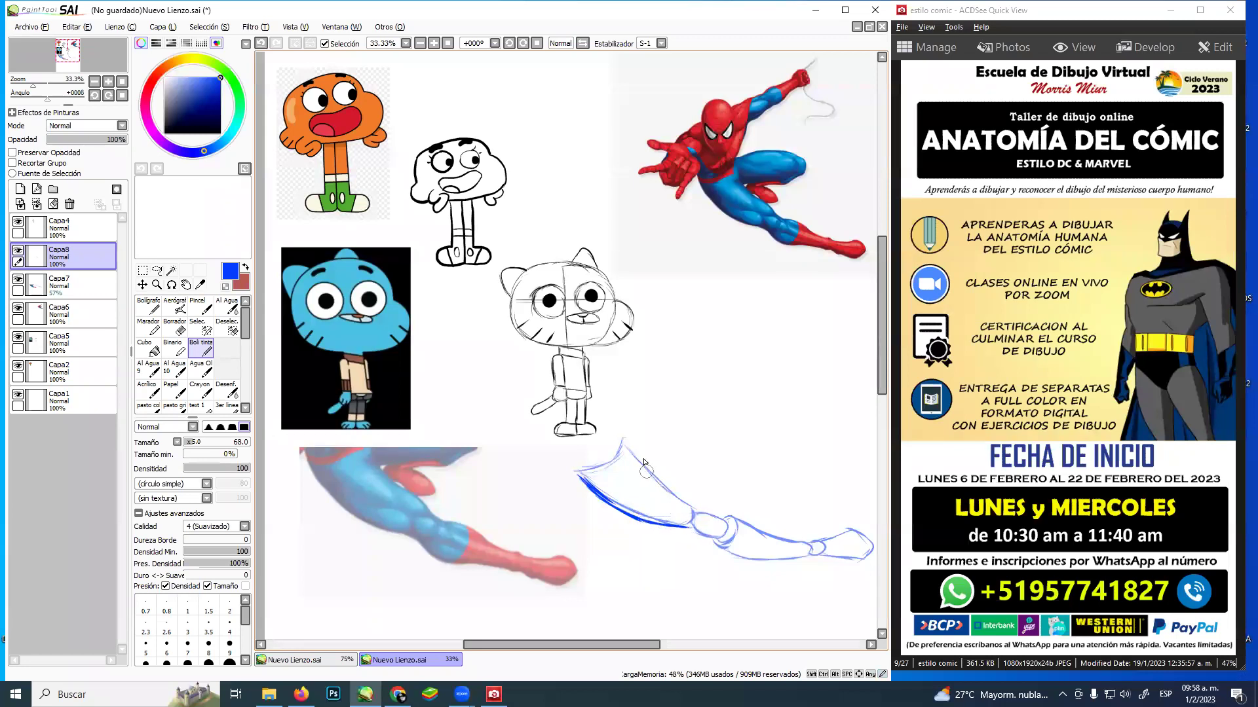
left_click_drag(622, 432, 641, 458)
left_click_drag(625, 436, 643, 461)
left_click_drag(633, 444, 651, 470)
left_click_drag(640, 459, 664, 482)
left_click_drag(651, 473, 669, 489)
left_click_drag(654, 475, 720, 542)
Trace the knee, calf, shin and foot outlines in blue and add curved boot lines below the knee
left_click_drag(698, 511, 725, 519)
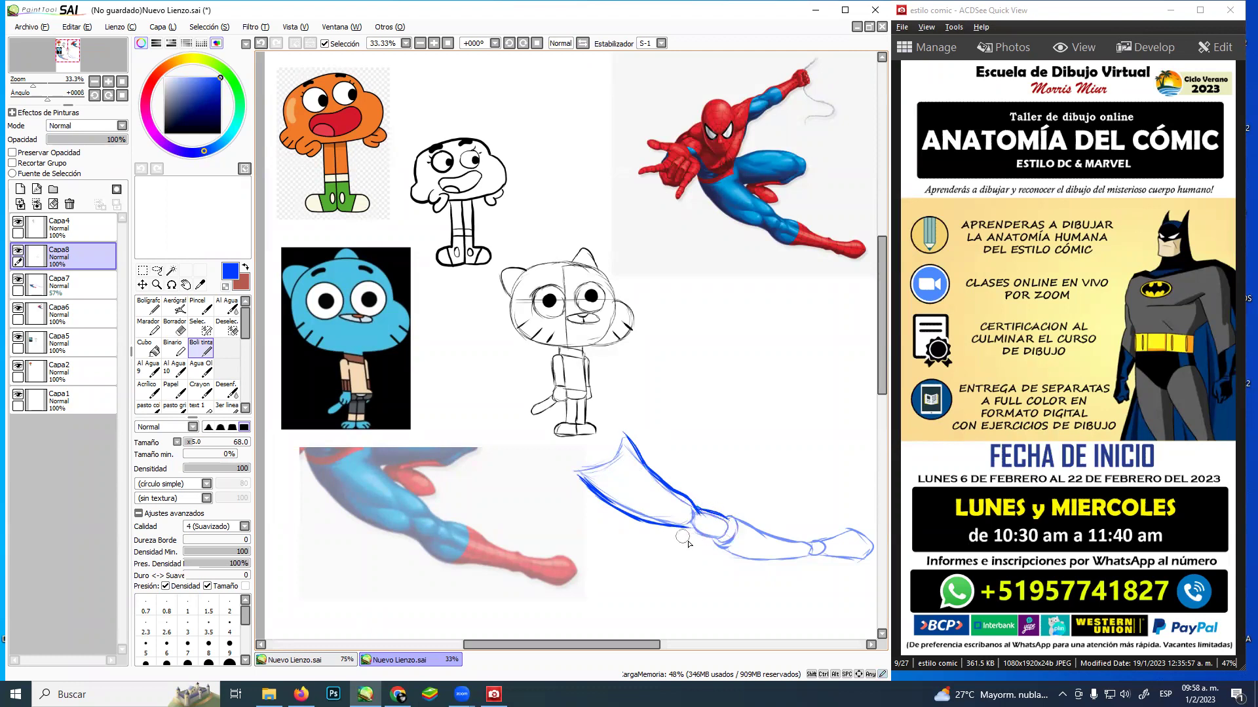
left_click_drag(684, 527, 724, 556)
mouse_move(706, 541)
left_mouse_down()
mouse_move(727, 558)
mouse_move(769, 558)
left_mouse_up()
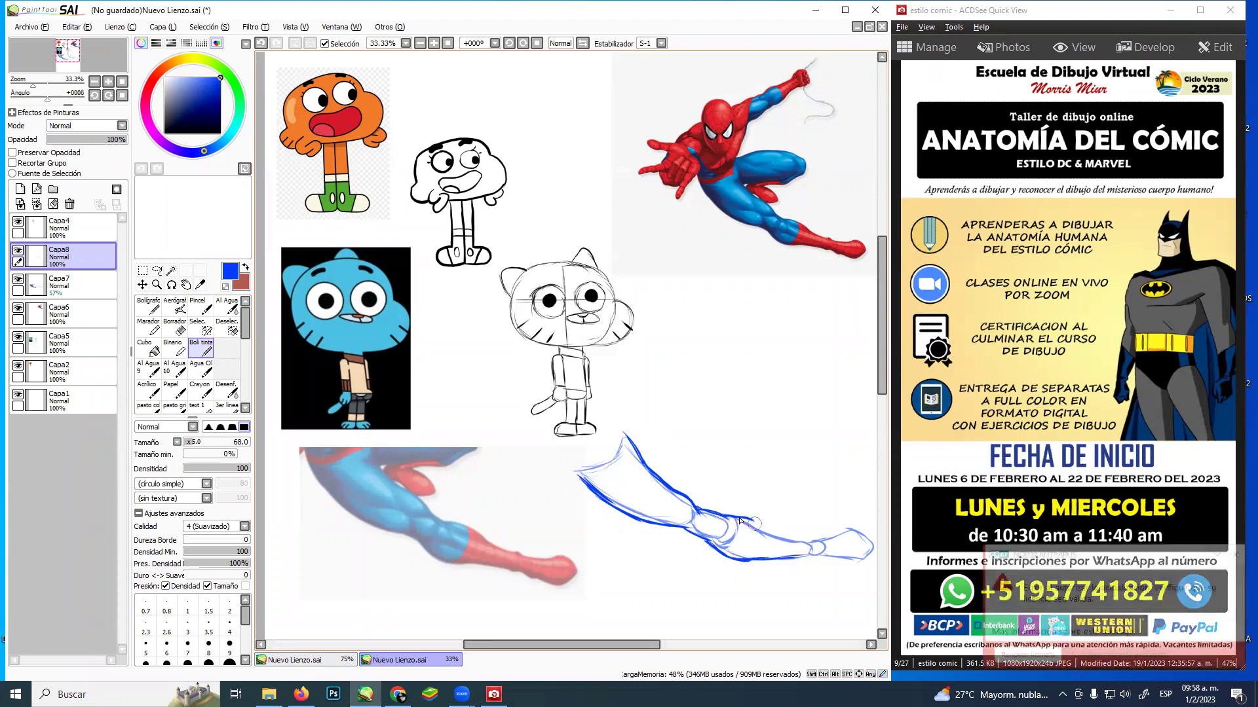
left_click_drag(752, 521, 805, 541)
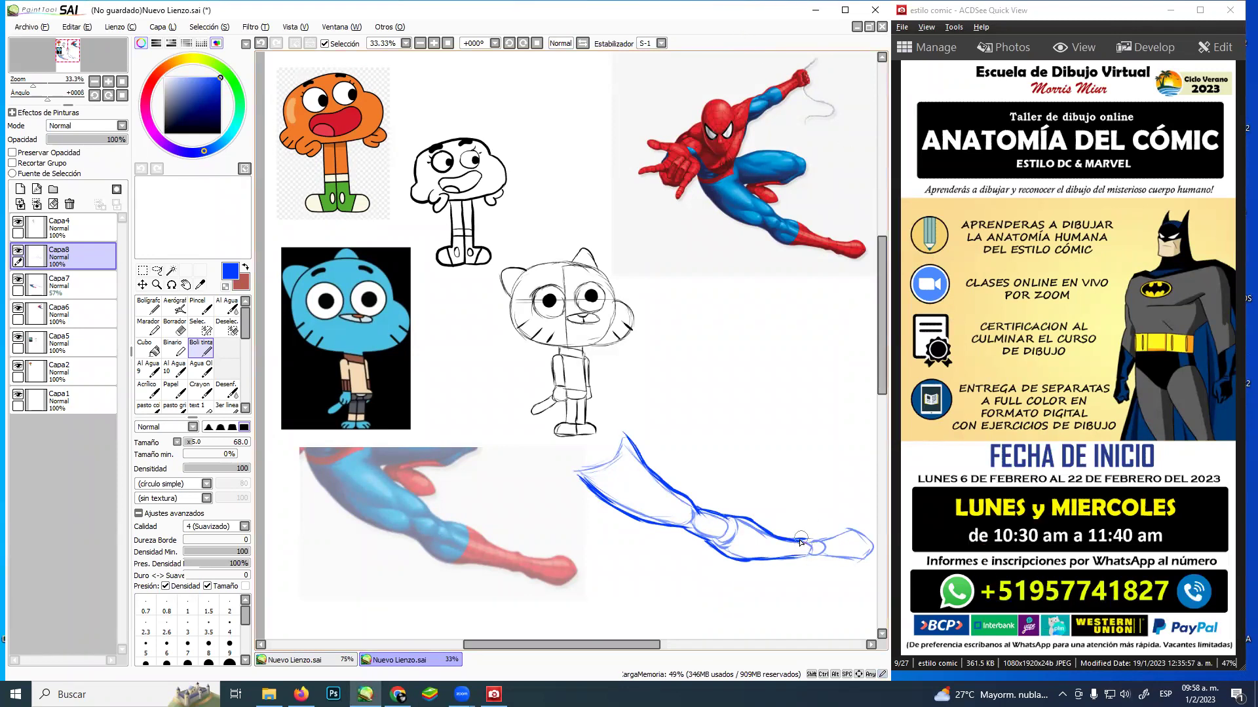
mouse_move(810, 558)
left_mouse_down()
mouse_move(827, 562)
mouse_move(854, 530)
left_mouse_up()
mouse_move(827, 559)
left_mouse_down()
mouse_move(866, 558)
mouse_move(871, 543)
left_mouse_up()
mouse_move(736, 522)
left_mouse_down()
mouse_move(722, 554)
mouse_move(745, 543)
mouse_move(730, 562)
mouse_move(751, 523)
mouse_move(772, 558)
left_mouse_up()
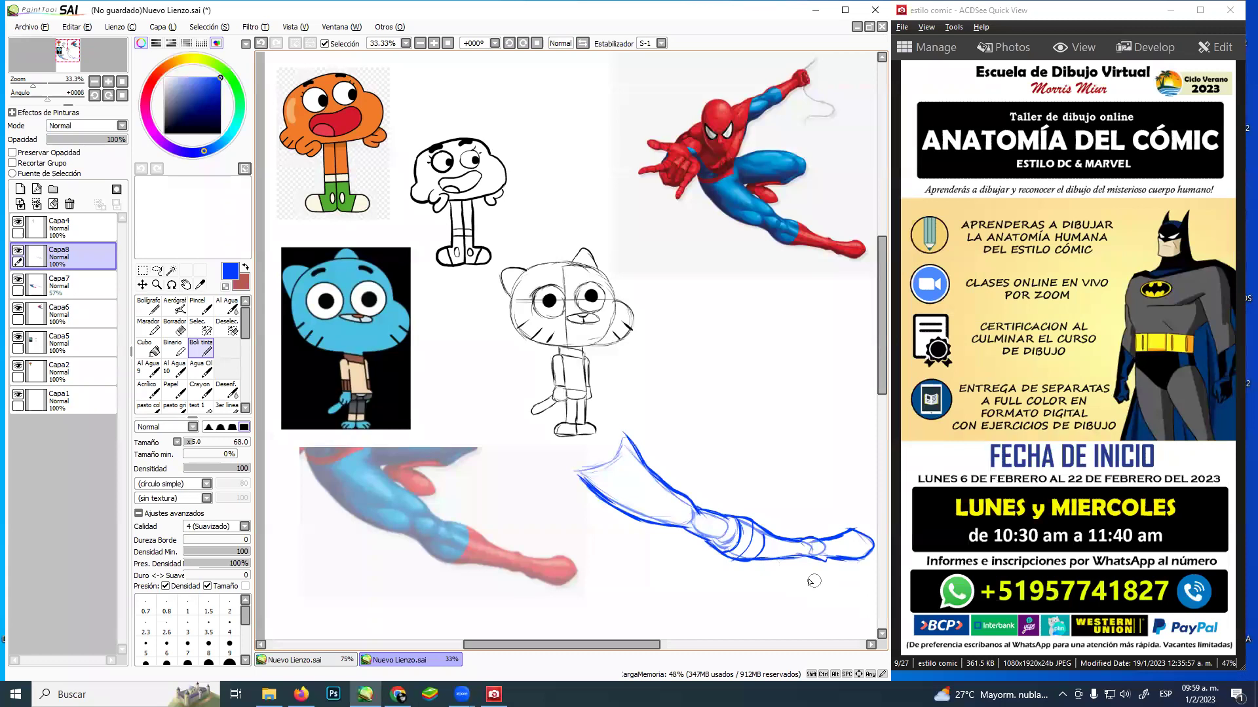
Undo the last boot line and erase the blue construction sketch from the faded leg reference layer
key("ctrl+z")
left_click(98, 281)
left_click(175, 325)
left_click_drag(688, 511, 722, 510)
mouse_move(694, 528)
left_mouse_down()
mouse_move(626, 508)
mouse_move(595, 470)
mouse_move(722, 548)
mouse_move(852, 531)
mouse_move(812, 553)
left_mouse_up()
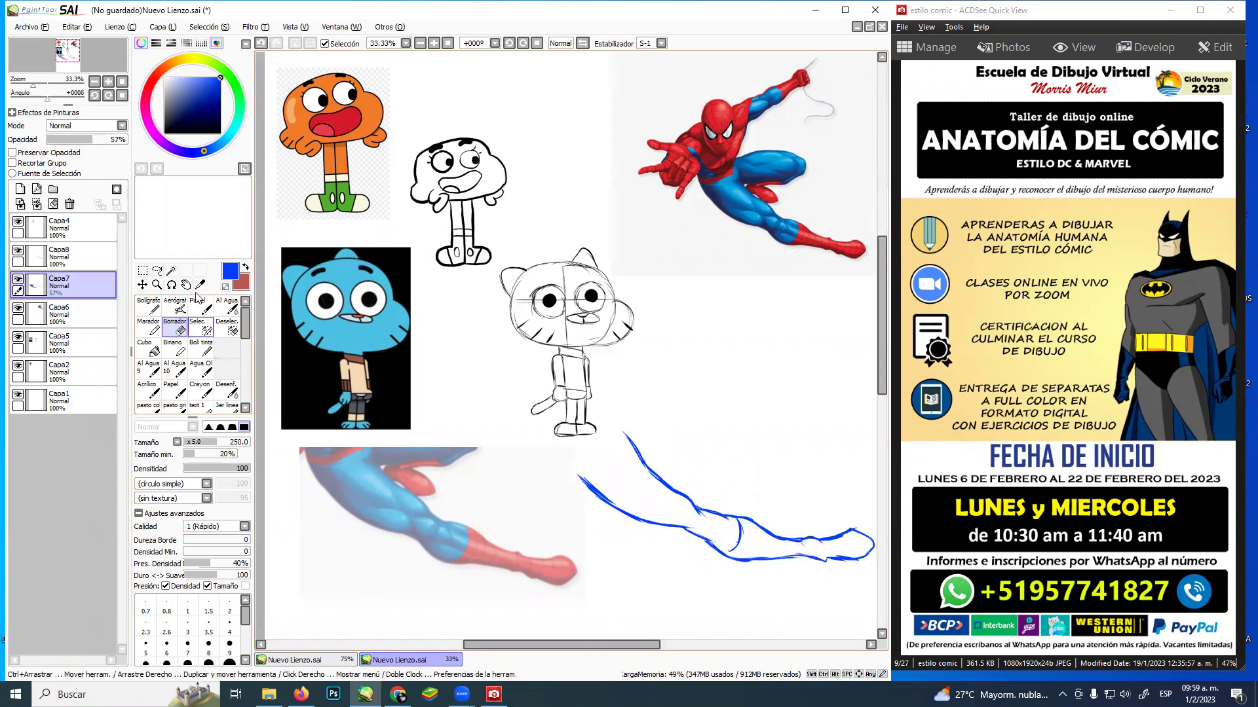
Draw the web pattern over the boot on the outline layer, with lengthwise lines and short cross curves down to the foot
left_click(97, 265)
left_click(201, 347)
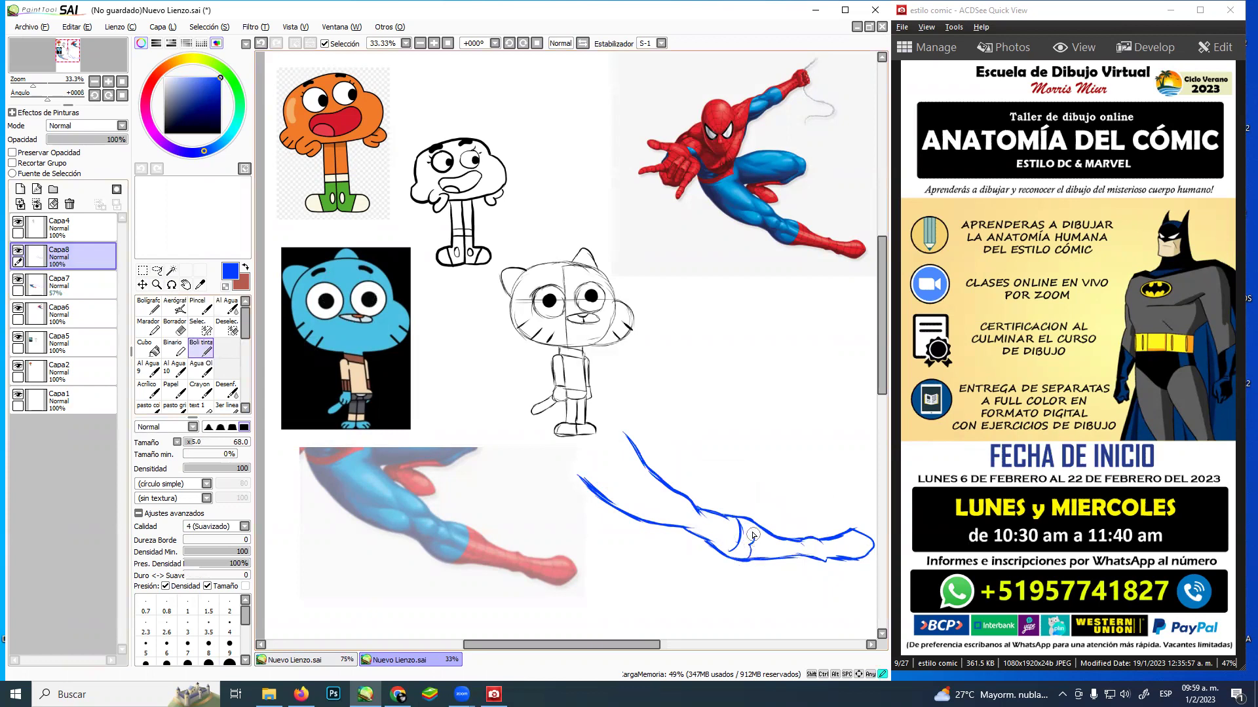
mouse_move(755, 528)
left_mouse_down()
mouse_move(752, 541)
mouse_move(812, 538)
mouse_move(849, 558)
left_mouse_up()
mouse_move(812, 554)
left_mouse_down()
mouse_move(765, 537)
mouse_move(804, 551)
mouse_move(870, 532)
left_mouse_up()
left_click_drag(737, 547, 869, 541)
left_click_drag(739, 547, 822, 558)
left_click_drag(740, 552, 851, 561)
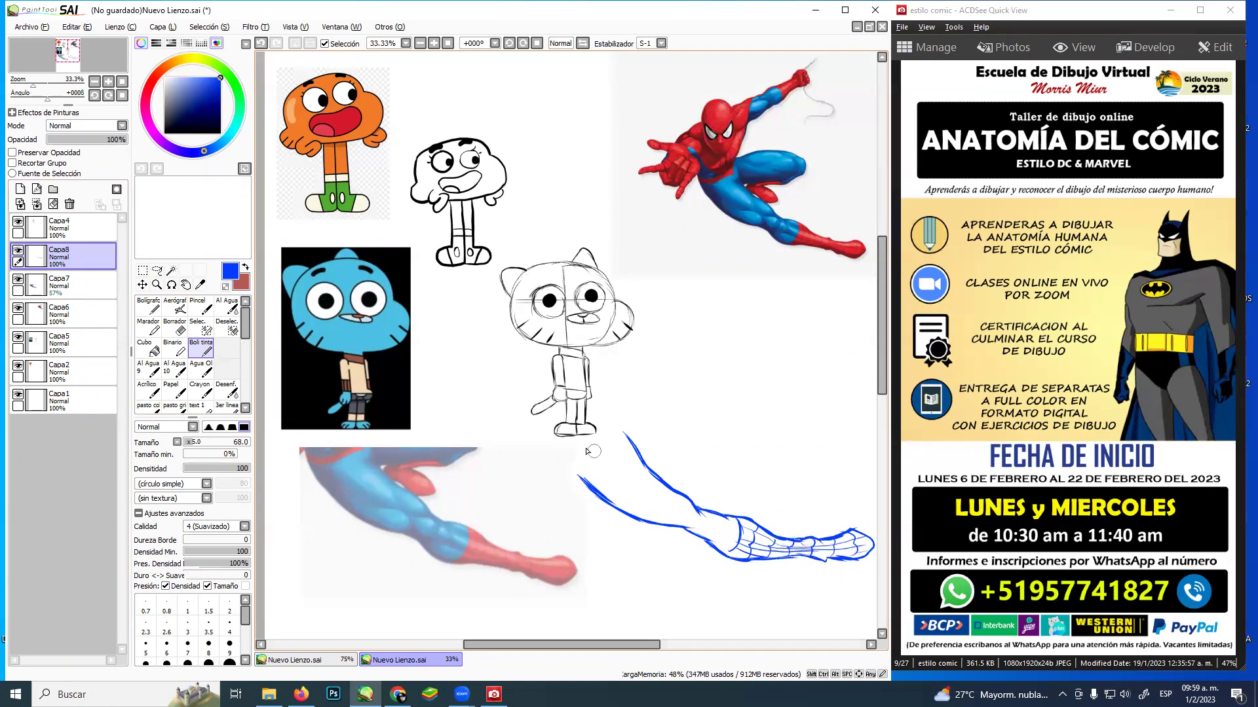
Close the top of the thigh with blue lines and add muscle lines above the knee
left_click_drag(574, 467, 630, 436)
mouse_move(578, 470)
left_mouse_down()
mouse_move(595, 489)
mouse_move(637, 441)
left_mouse_up()
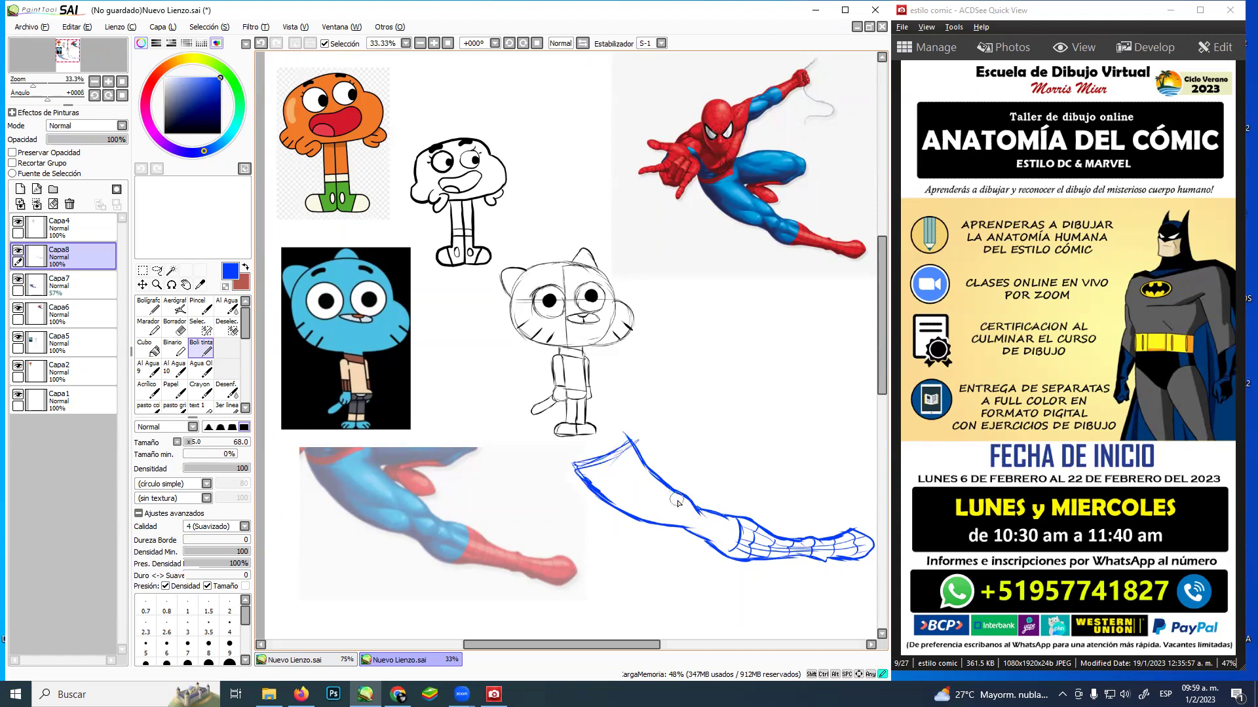
left_click_drag(664, 489, 693, 526)
Switch to ACDSee and bring up the February 2023 online drawing workshop schedule
left_click(1162, 383)
scroll(1162, 383, "down", 1)
scroll(1162, 384, "down", 1)
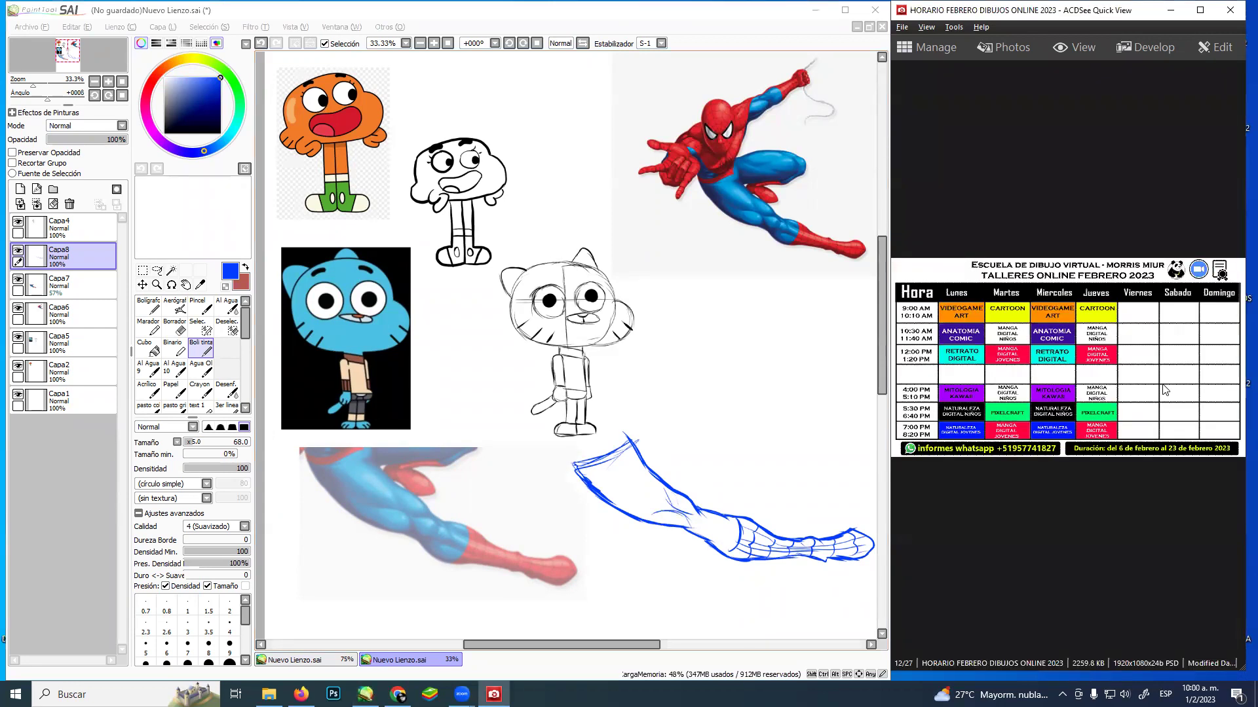
Browse the course posters and bring up the Mitología Kawaii & Cartoon workshop poster
scroll(1164, 390, "up", 4)
scroll(1164, 390, "up", 1)
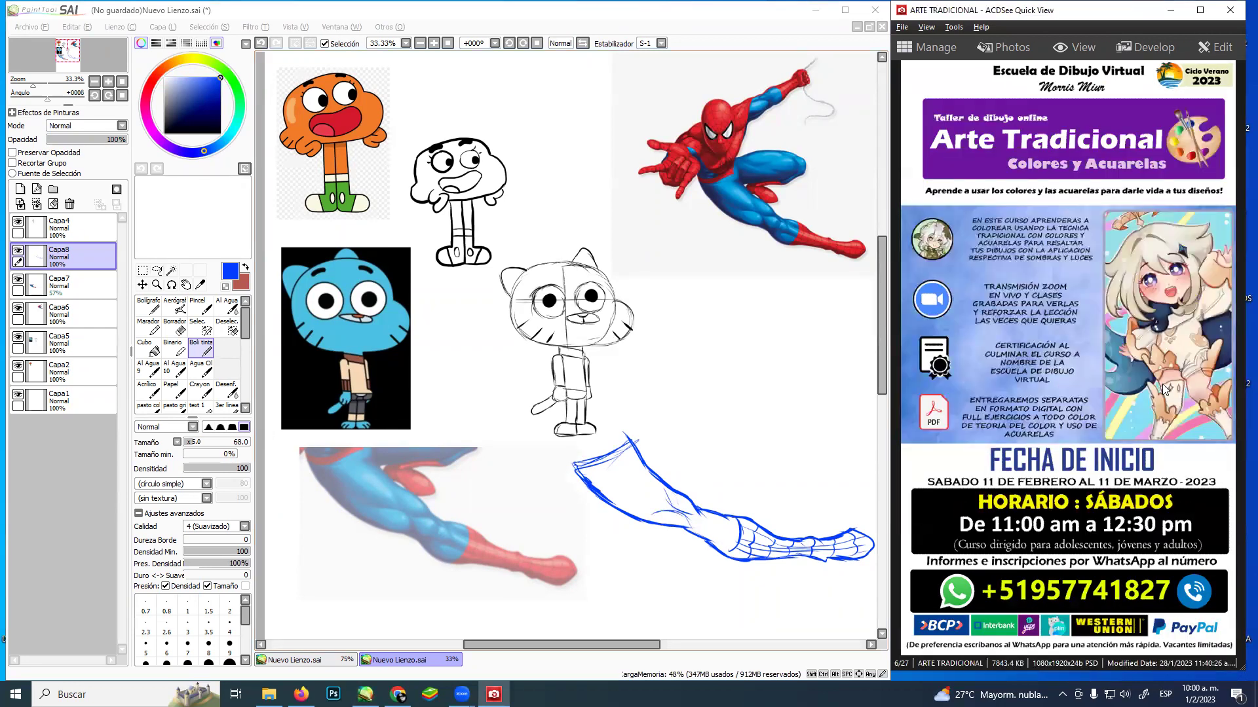
scroll(1163, 390, "up", 5)
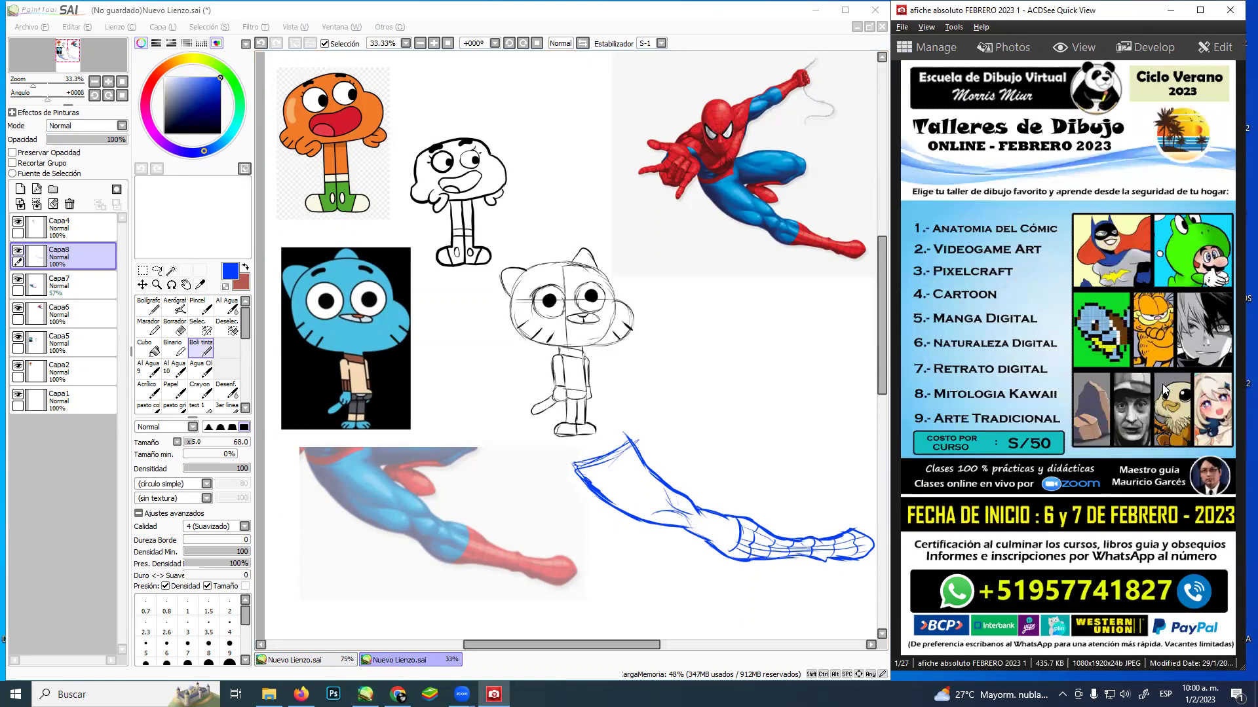
scroll(1163, 390, "down", 13)
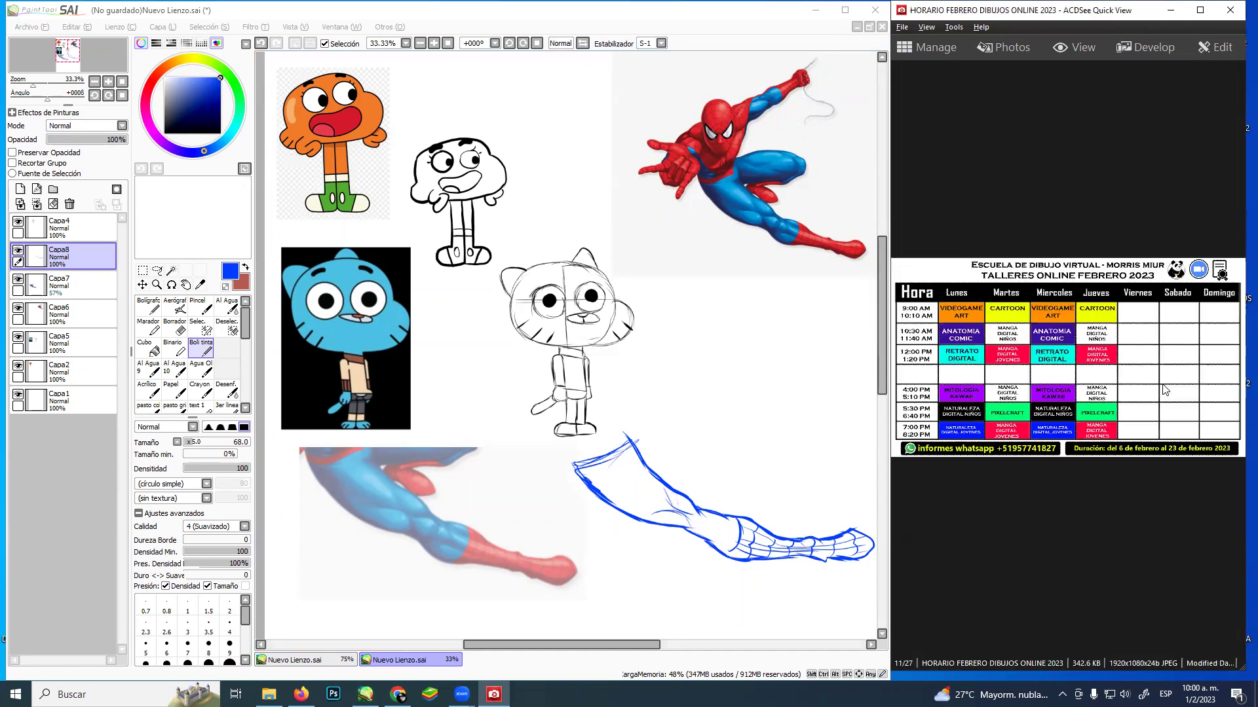
scroll(1162, 384, "down", 5)
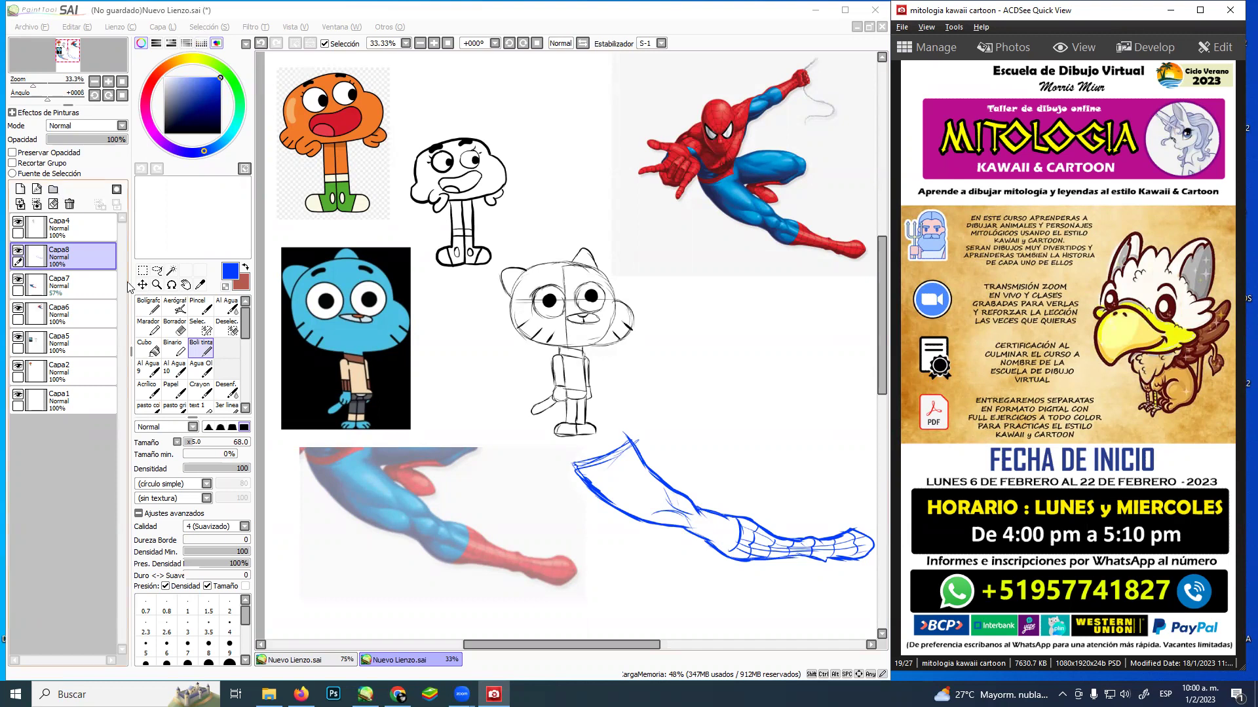
Switch back to PaintTool SAI, paste the copied mermaid illustration as a new layer and start transforming it
left_click(157, 291)
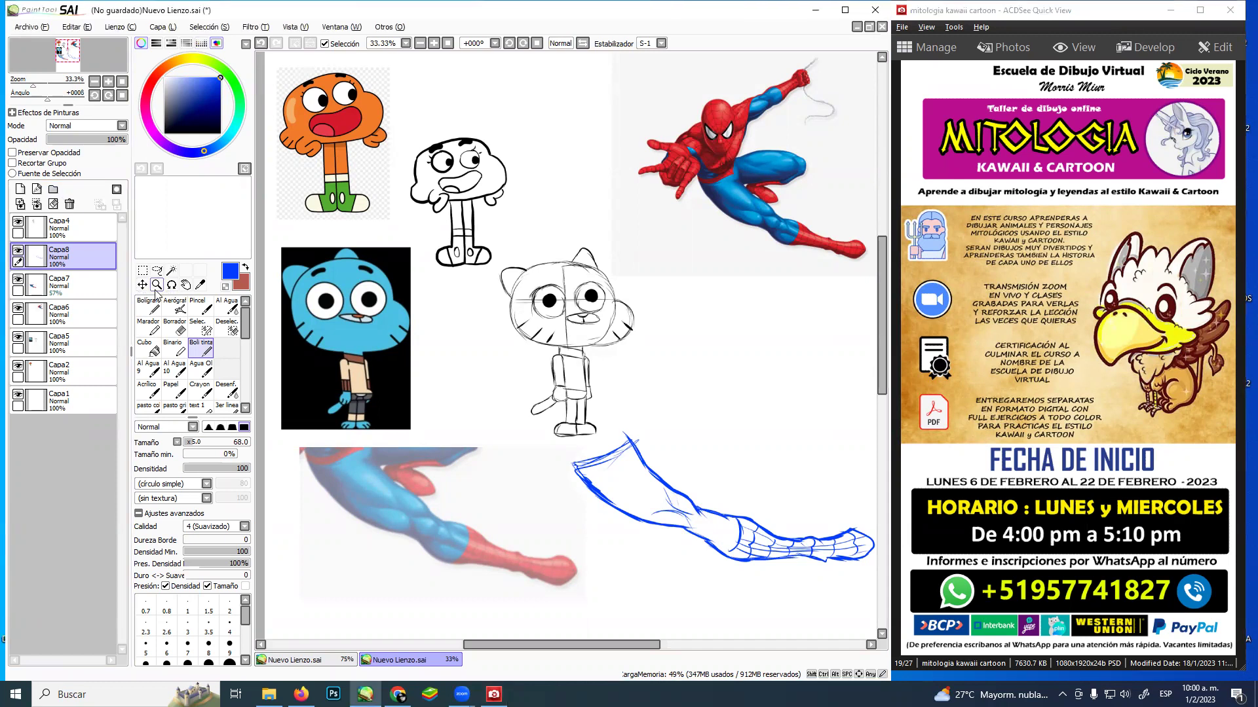
left_click(157, 286)
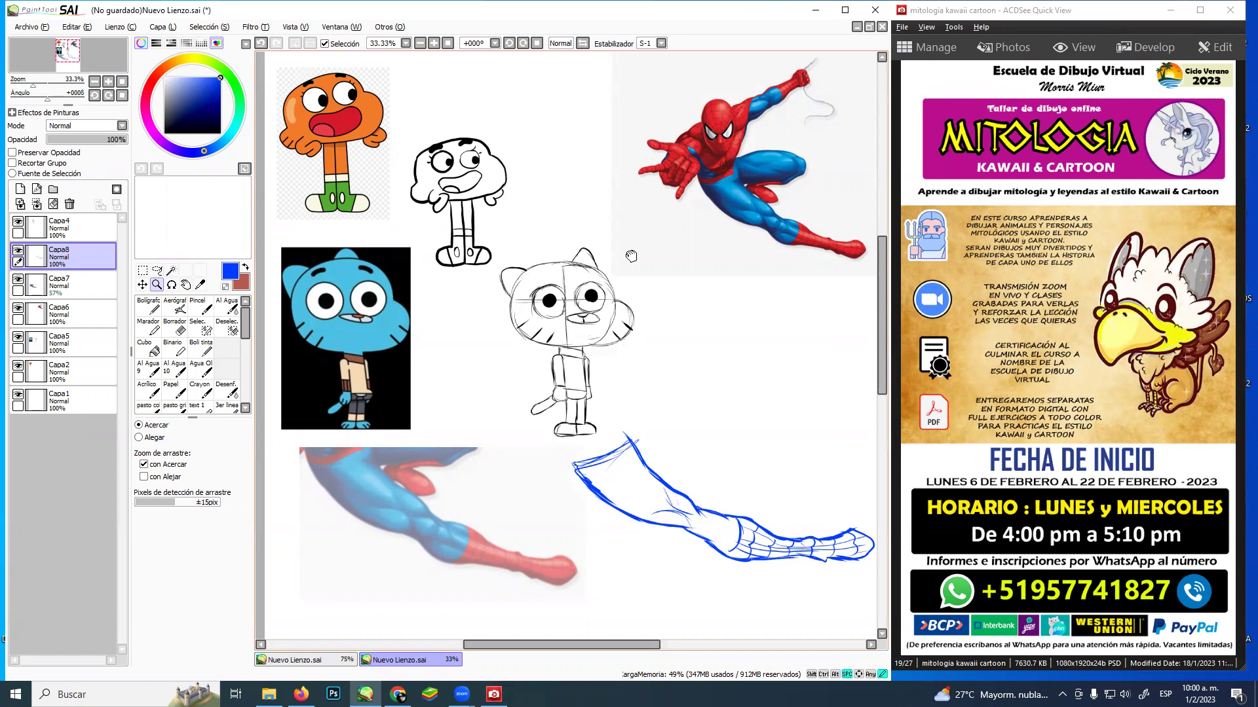
scroll(617, 335, "down", 5)
scroll(621, 330, "up", 3)
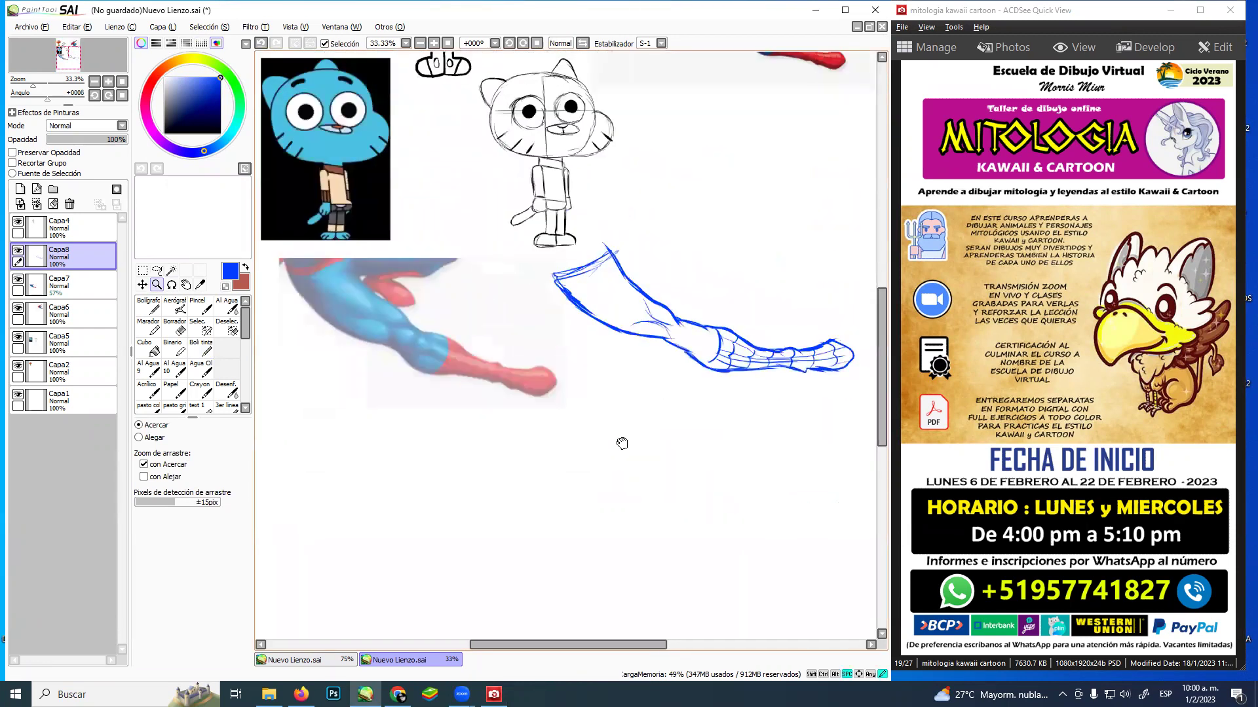
left_click_drag(620, 428, 626, 426)
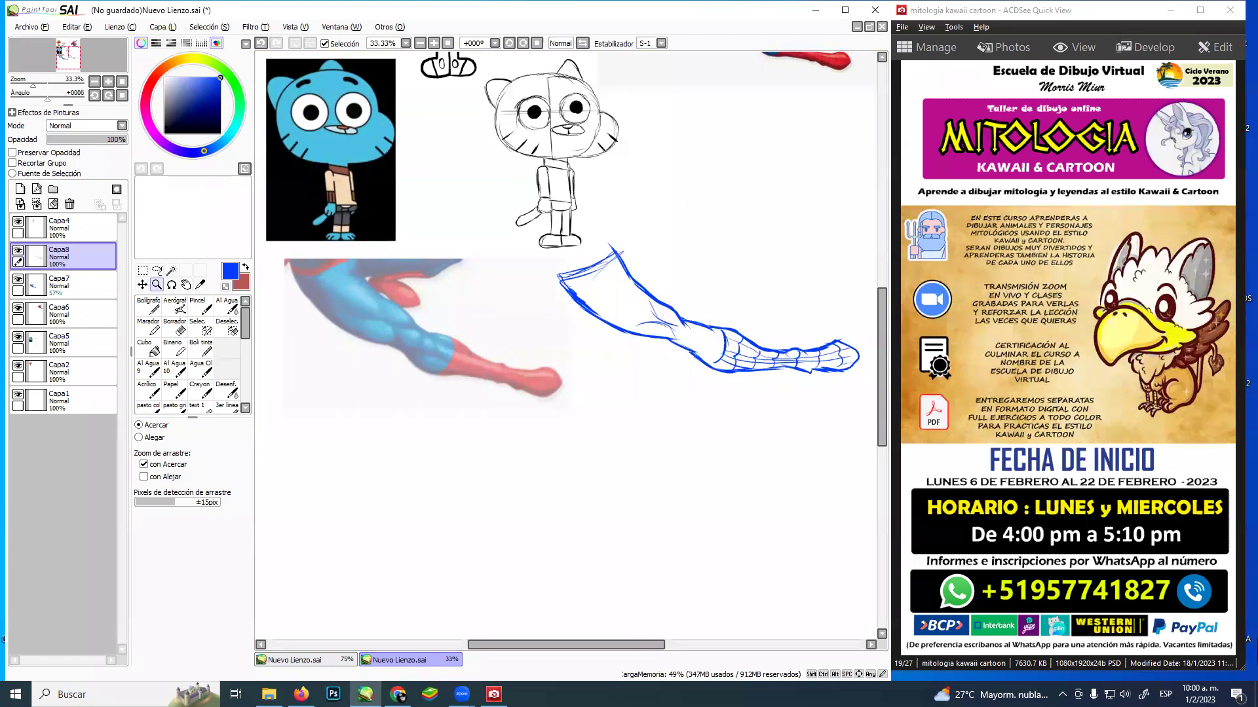
key("alt+Tab")
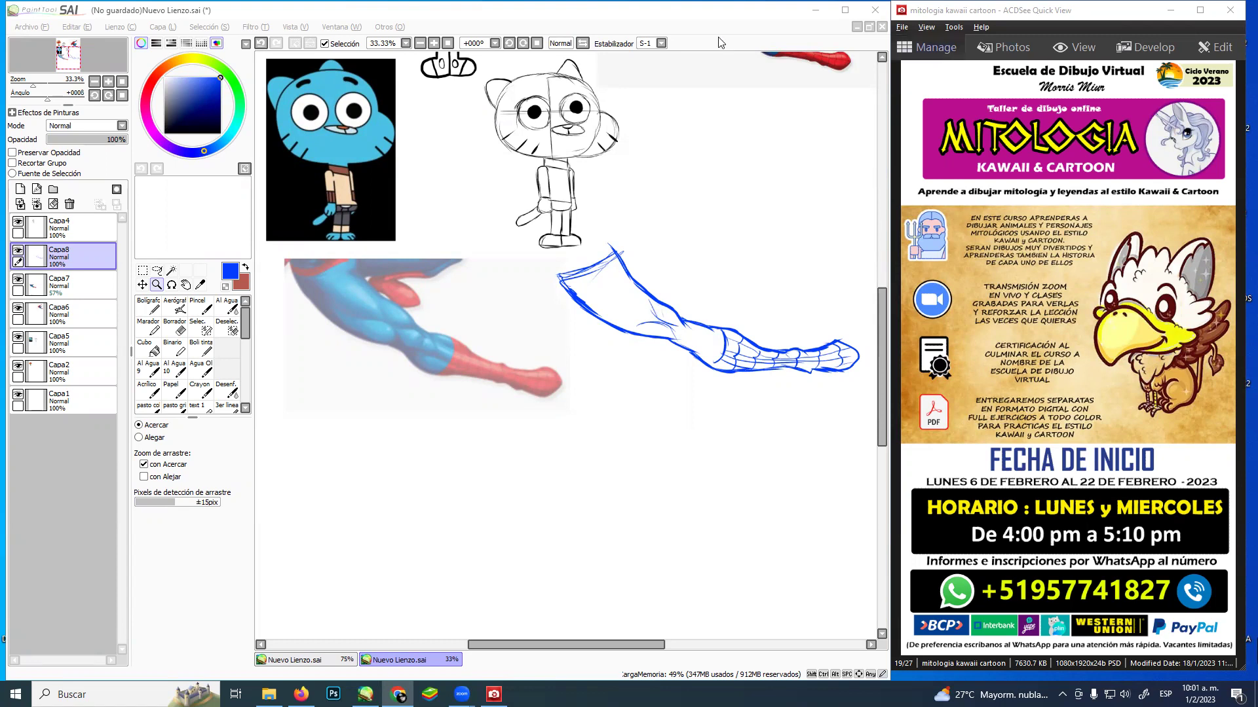
left_click(639, 14)
key("ctrl+v")
left_click_drag(573, 210, 623, 455)
key("ctrl+t")
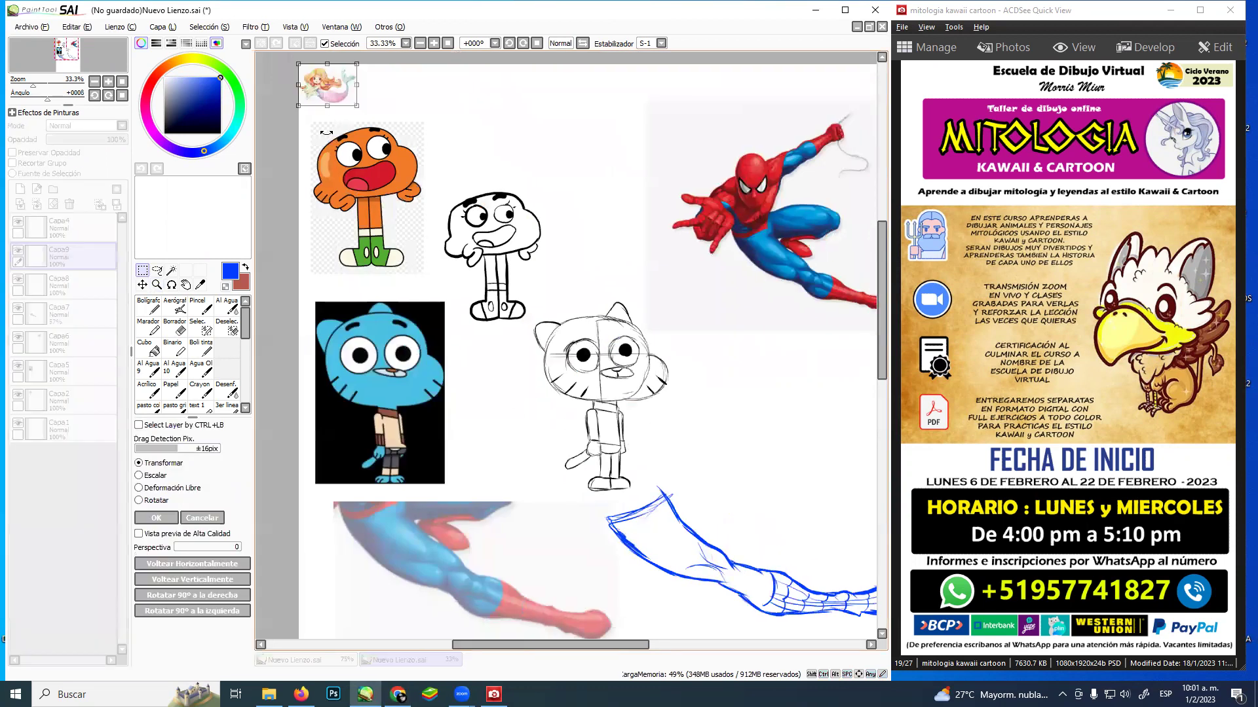
Move the mermaid picture into the empty area below the faded leg reference and enlarge it to about the leg reference's width
left_click_drag(341, 105, 500, 516)
left_click_drag(578, 329, 579, 324)
scroll(579, 322, "down", 5)
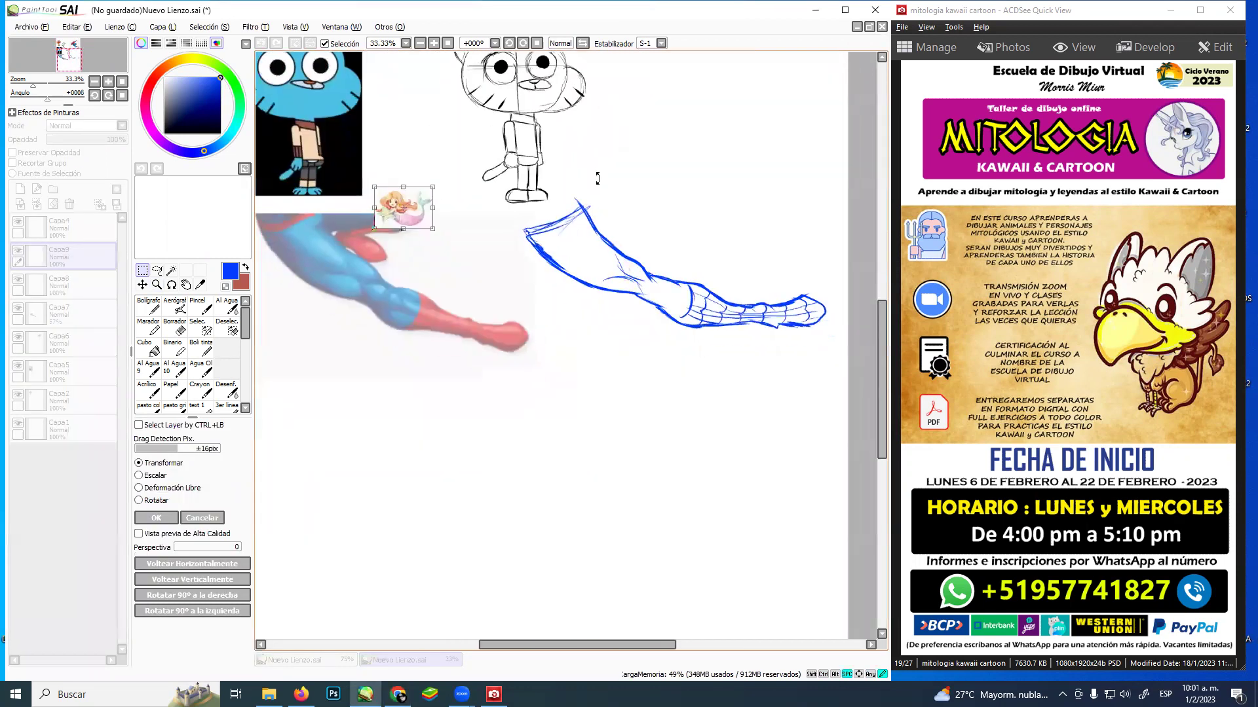
left_click_drag(484, 236, 558, 583)
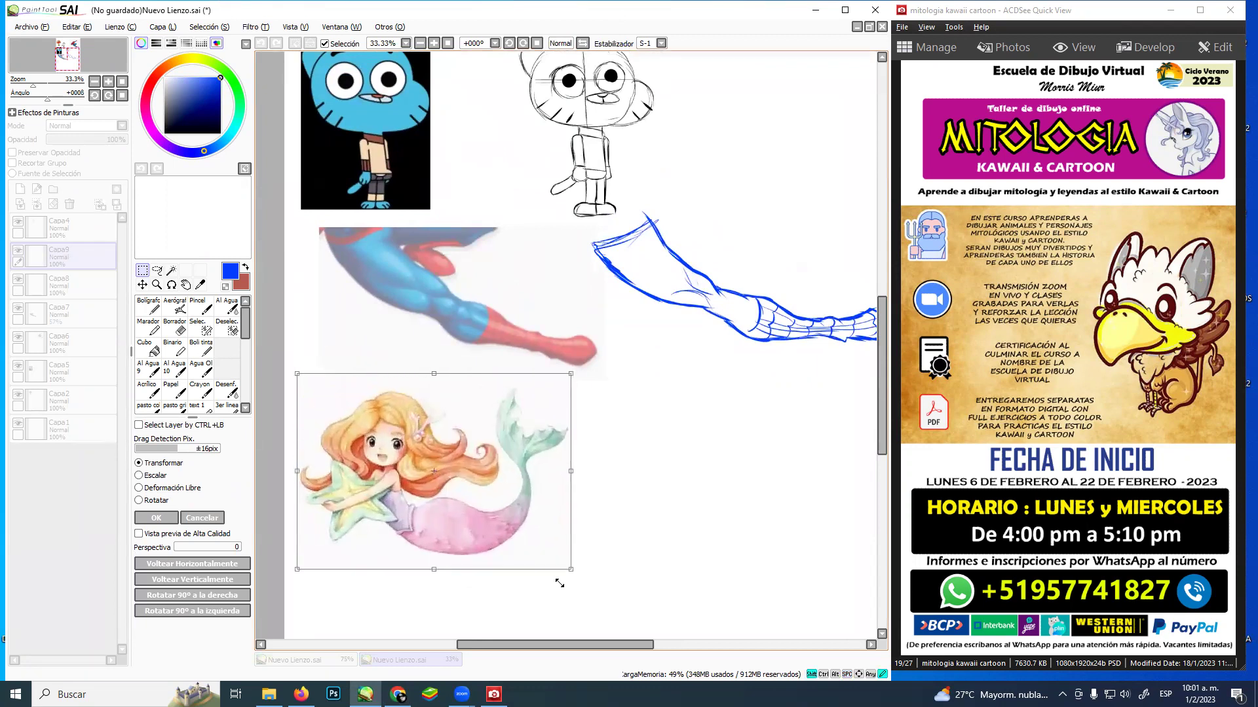
key("Return")
left_click_drag(642, 581, 616, 579)
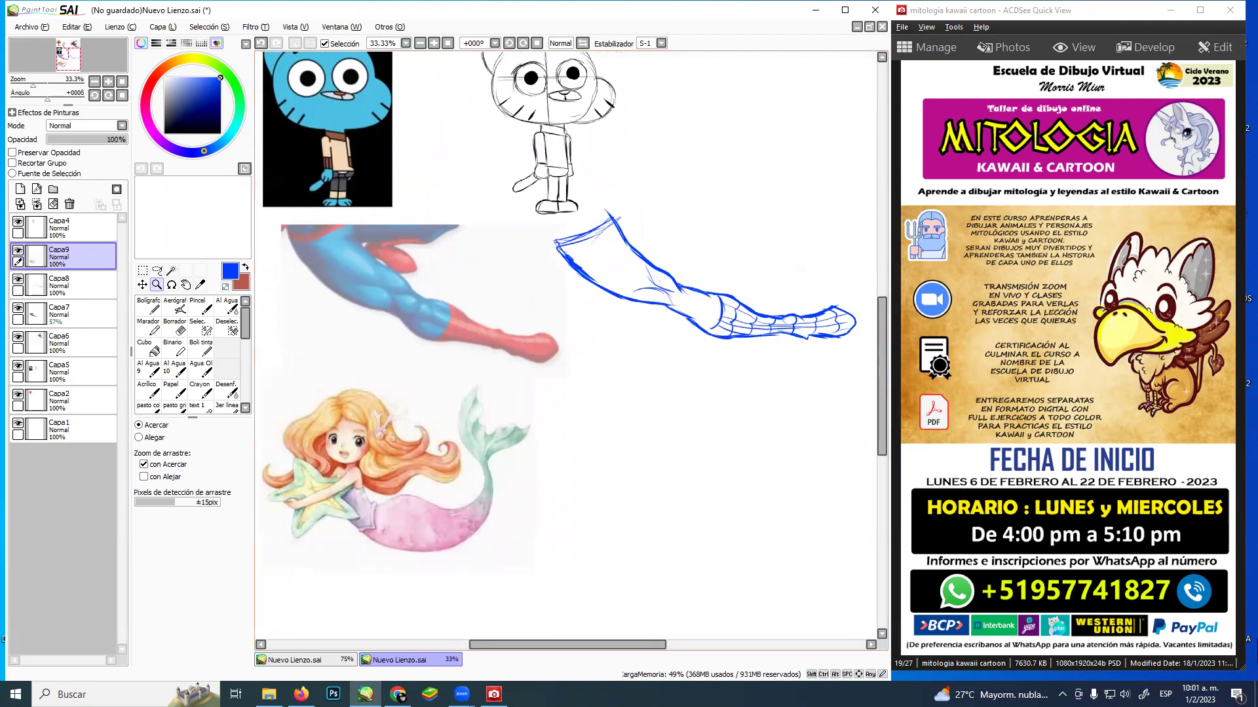
Paste the copied potted cactus picture as a new layer, move it below the mermaid and resize it
key("alt+Tab")
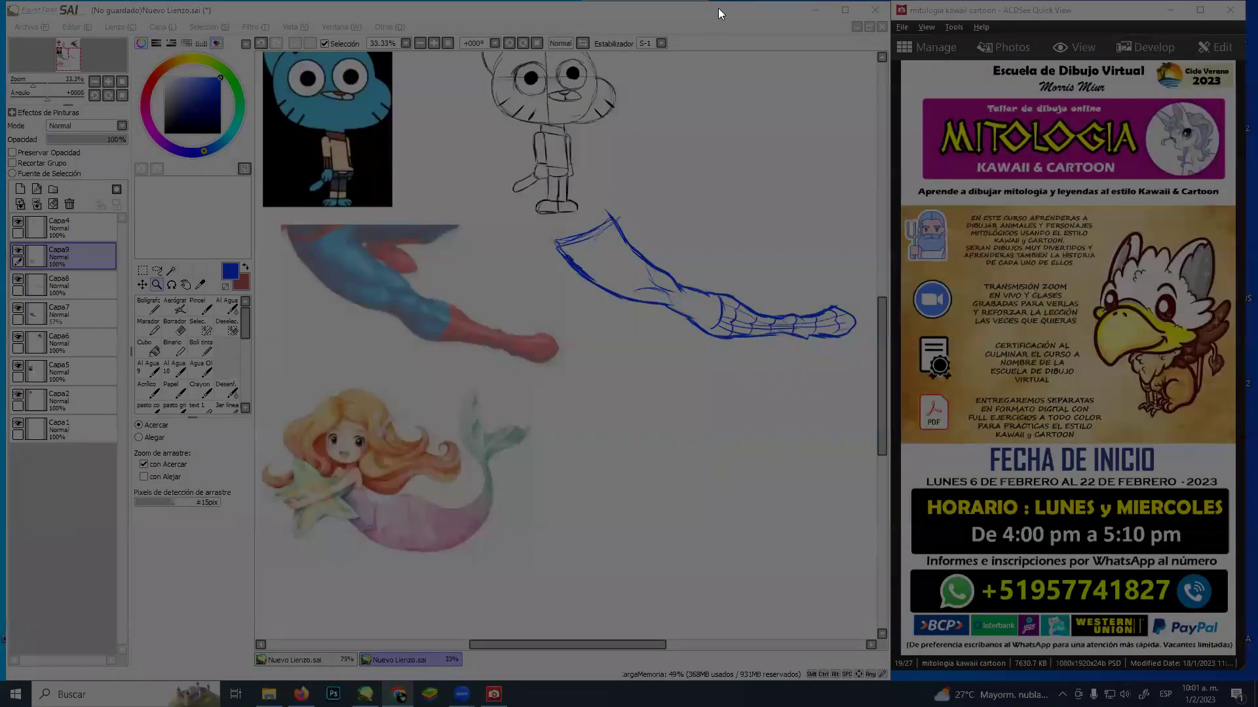
key("ctrl+v")
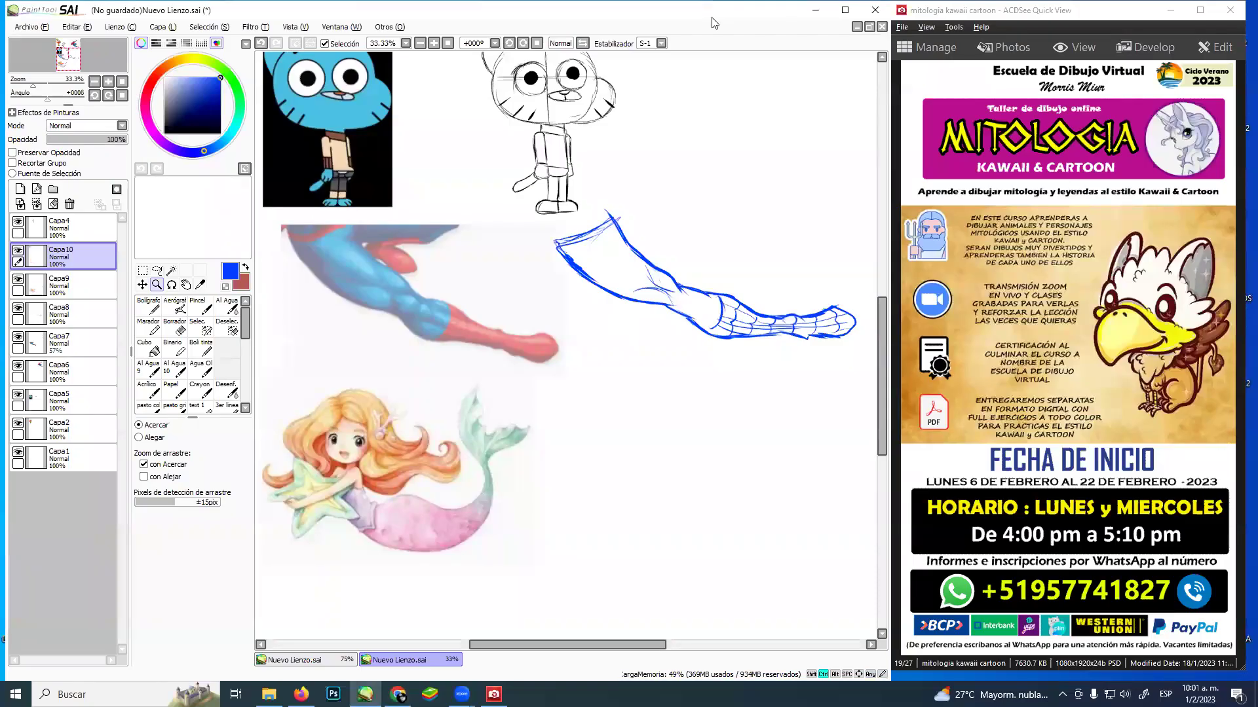
key("ctrl+t")
left_click_drag(525, 244, 670, 423)
left_click_drag(576, 184, 550, 396)
left_click_drag(405, 220, 604, 567)
left_click_drag(668, 452, 624, 109)
left_click_drag(529, 251, 590, 546)
left_click_drag(644, 511, 643, 459)
key("Return")
Scale the mermaid layer down toward its upper-left corner to free drawing space around it
left_click(530, 435, "ctrl")
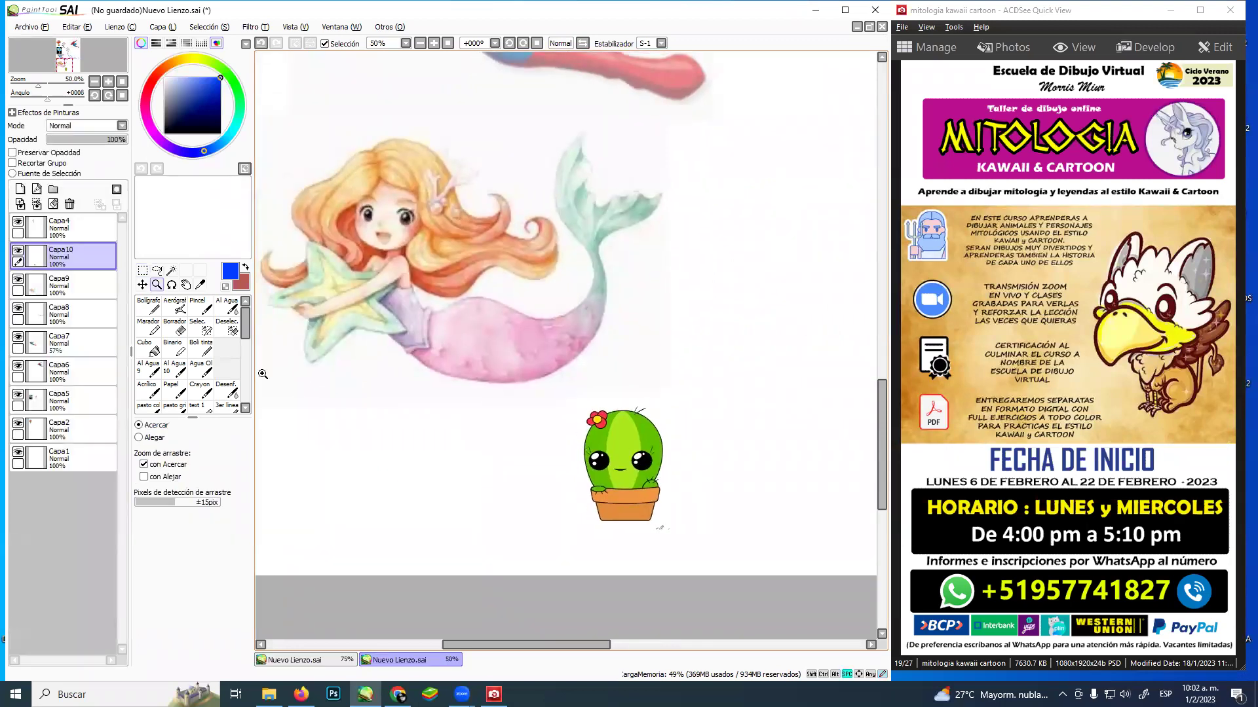
left_click(70, 280)
key("ctrl+t")
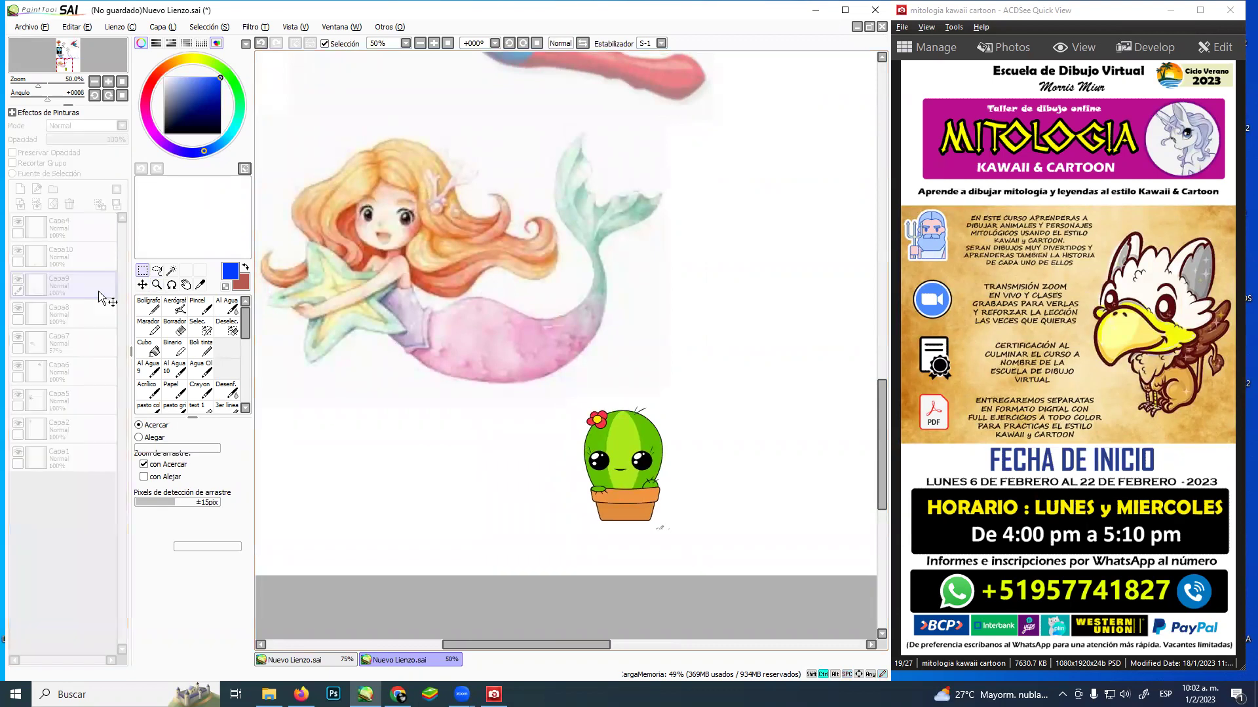
left_click_drag(666, 405, 525, 306)
left_click_drag(404, 261, 402, 253)
key("Return")
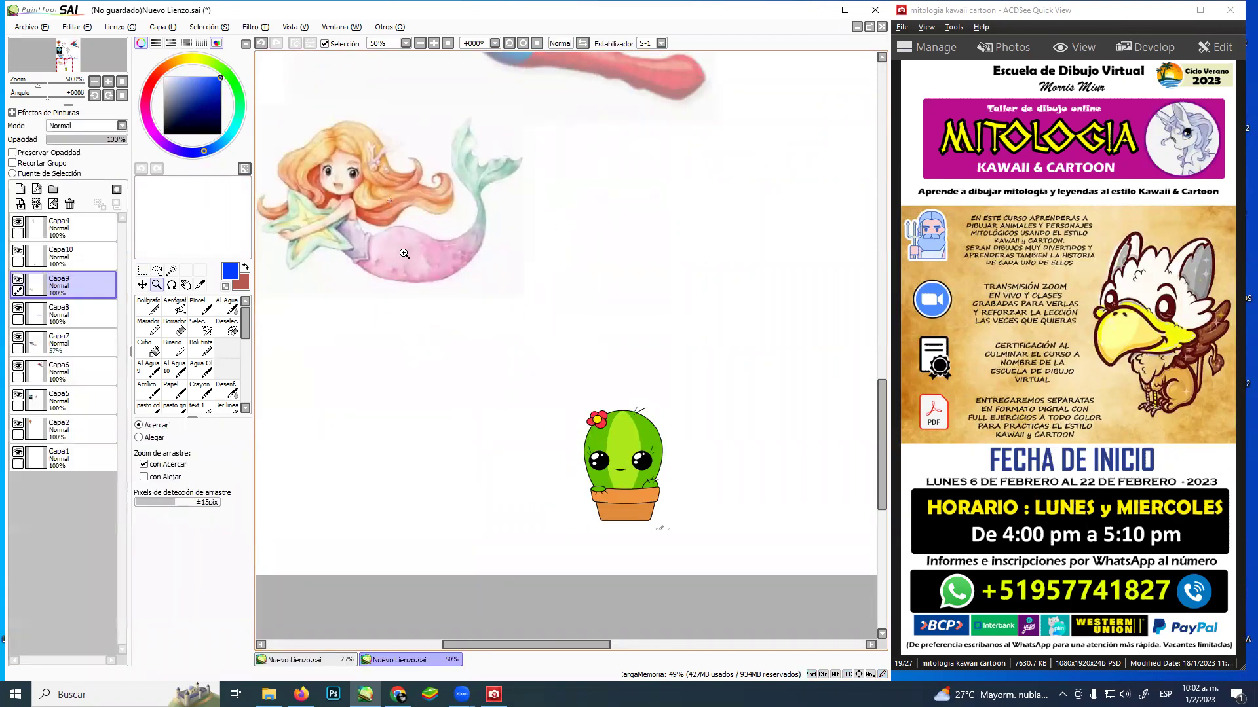
Move the cactus layer directly beneath the mermaid picture
left_click(81, 253)
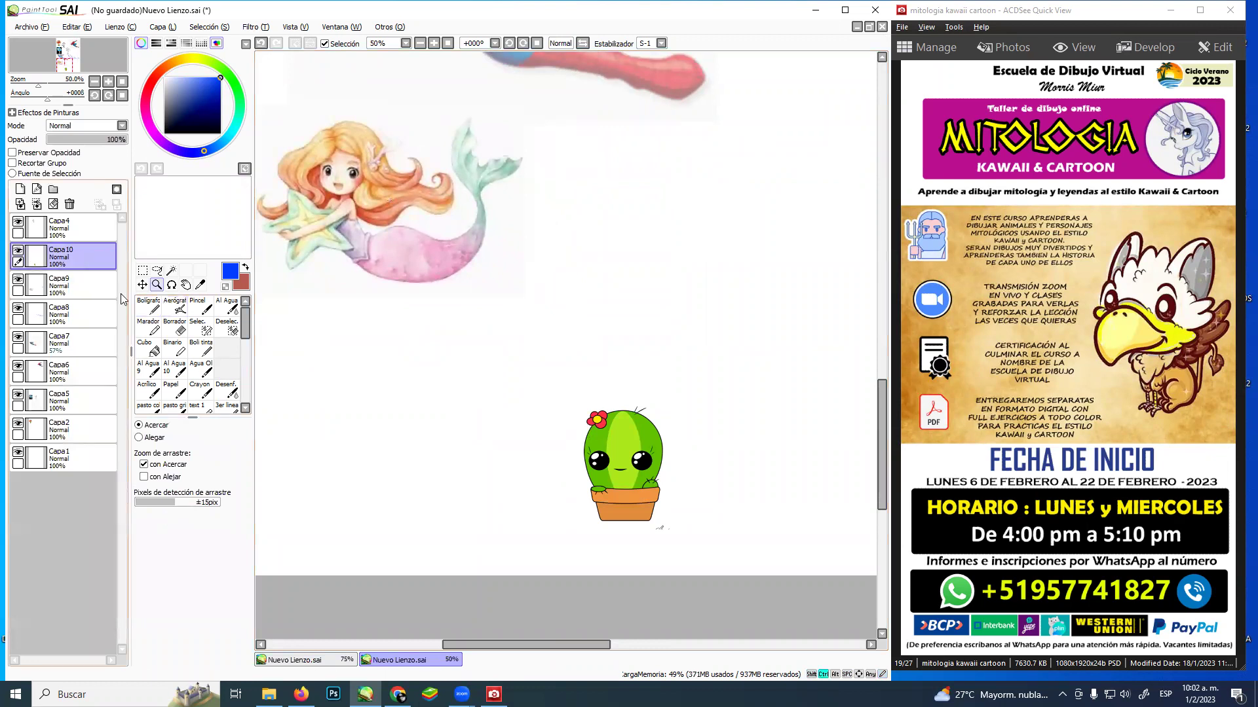
key("ctrl+t")
left_click_drag(618, 462, 403, 379)
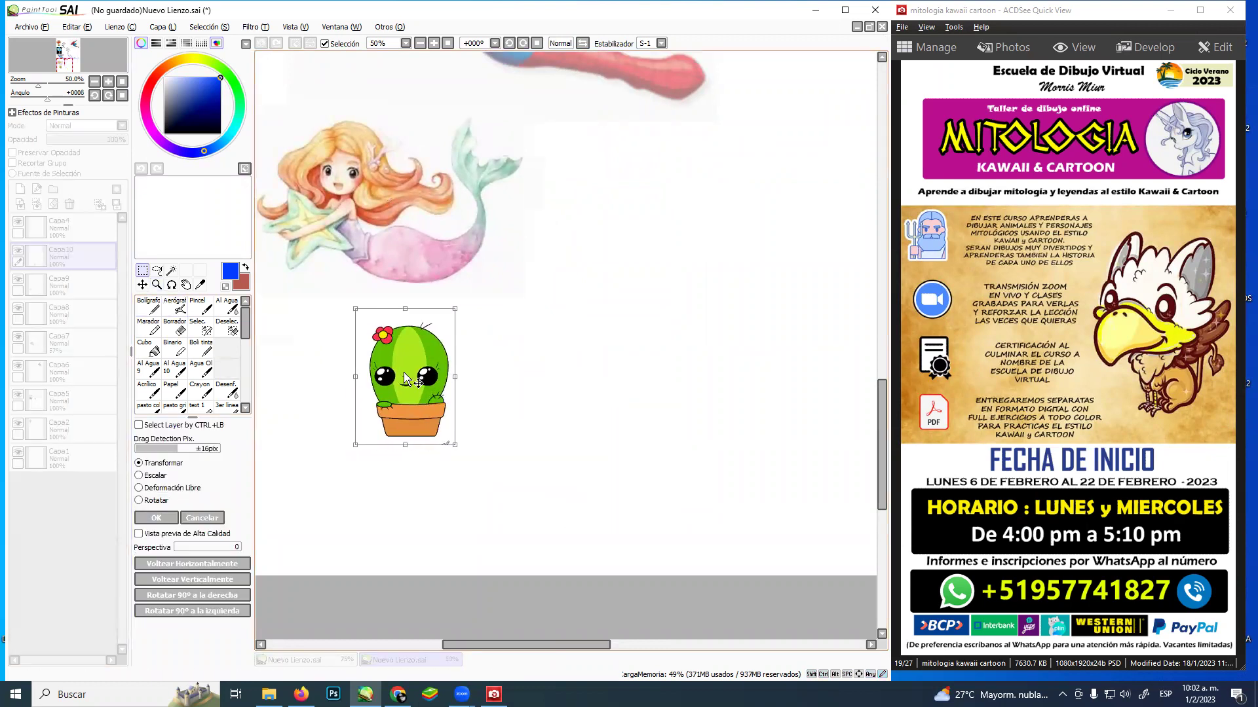
key("Return")
key("ctrl+space")
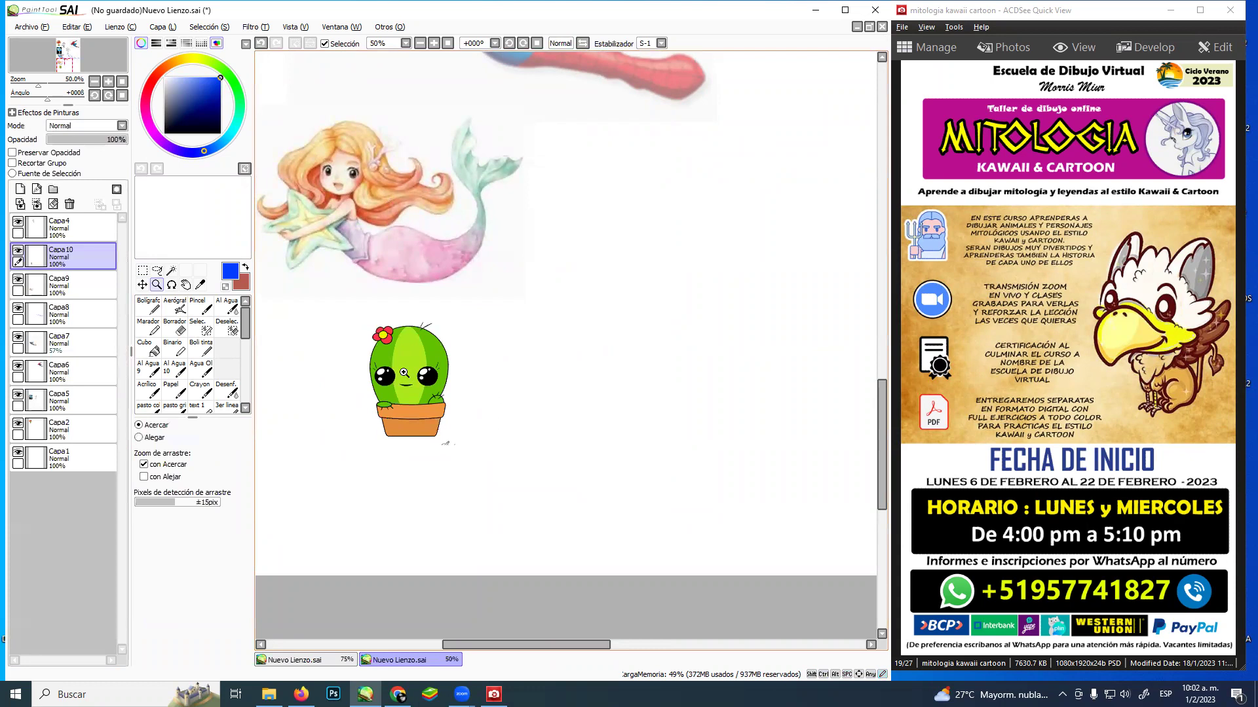
Draw a kawaii face in blue ink beside the references, with oval eyes, a smile, a rounded chin and two ears
left_click(201, 347)
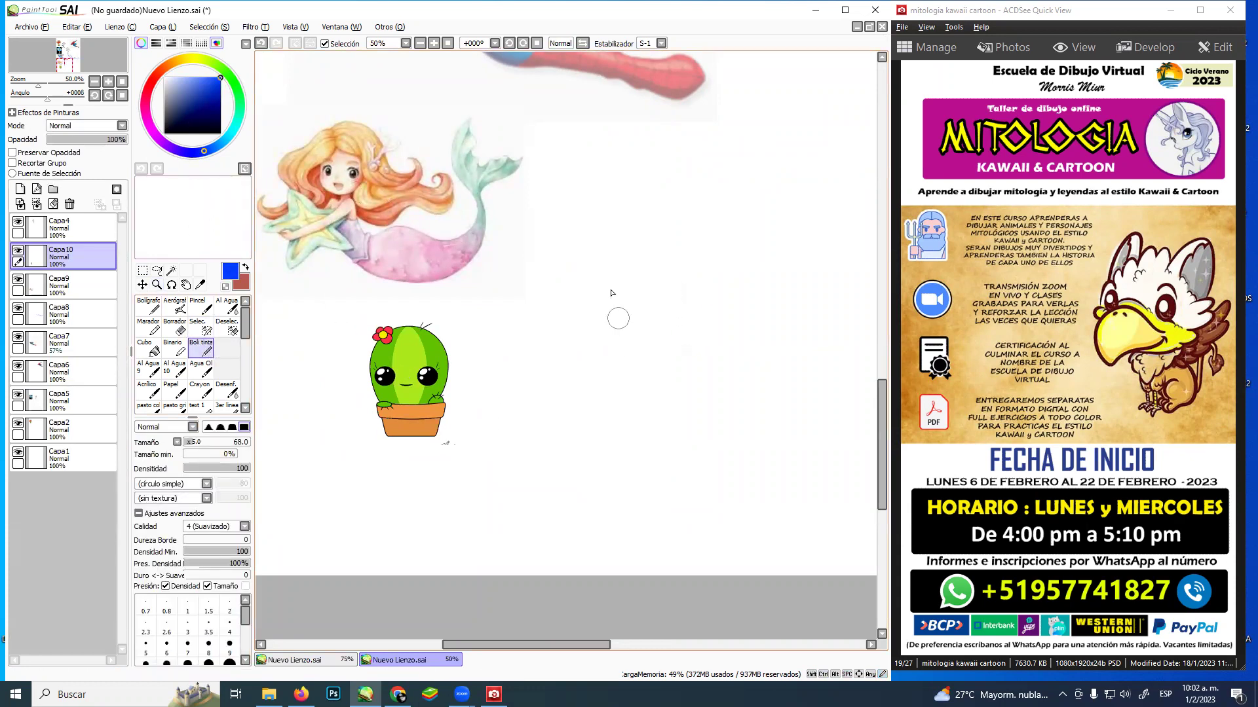
mouse_move(584, 333)
left_mouse_down()
mouse_move(589, 360)
mouse_move(583, 344)
mouse_move(601, 354)
mouse_move(588, 359)
mouse_move(593, 344)
mouse_move(629, 362)
mouse_move(593, 356)
mouse_move(648, 357)
mouse_move(650, 315)
left_mouse_up()
mouse_move(595, 326)
left_mouse_down()
mouse_move(642, 319)
mouse_move(621, 340)
mouse_move(632, 332)
mouse_move(636, 347)
mouse_move(579, 340)
left_mouse_up()
mouse_move(651, 315)
left_mouse_down()
mouse_move(663, 309)
mouse_move(661, 323)
left_mouse_up()
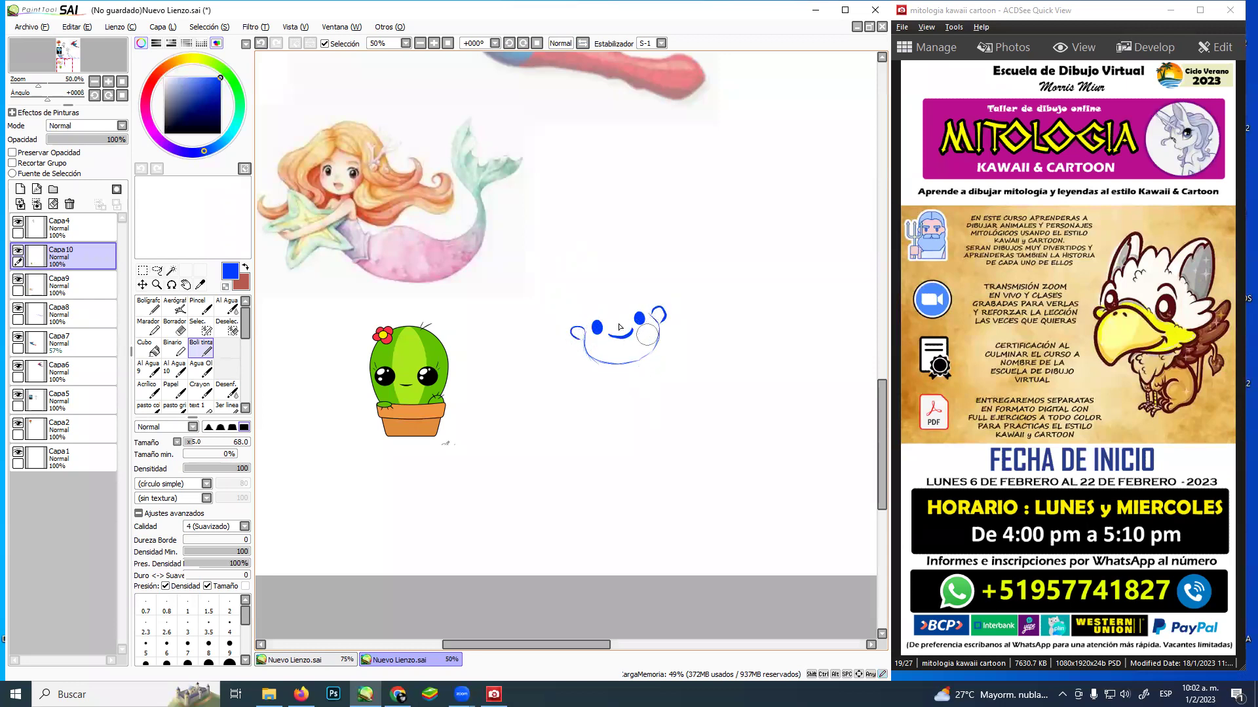
Draw the mermaid's spiky fringe and flowing hair around the face, and retrace the chin line
mouse_move(577, 299)
left_mouse_down()
mouse_move(585, 328)
mouse_move(597, 306)
mouse_move(591, 318)
mouse_move(619, 299)
mouse_move(610, 310)
mouse_move(649, 315)
left_mouse_up()
left_click_drag(566, 297, 567, 334)
right_click(613, 349)
mouse_move(593, 354)
left_mouse_down()
mouse_move(652, 355)
mouse_move(661, 332)
mouse_move(603, 327)
mouse_move(582, 341)
mouse_move(624, 359)
left_mouse_up()
left_click(596, 328, "alt")
mouse_move(603, 351)
left_mouse_down()
mouse_move(633, 351)
mouse_move(658, 323)
left_mouse_up()
Draw the mermaid's small torso and curved tail ending in a two-lobed fin
mouse_move(567, 298)
left_mouse_down()
mouse_move(541, 309)
mouse_move(573, 278)
mouse_move(548, 273)
mouse_move(616, 250)
mouse_move(656, 271)
mouse_move(636, 260)
mouse_move(730, 273)
mouse_move(679, 303)
mouse_move(707, 343)
mouse_move(688, 368)
mouse_move(694, 339)
mouse_move(658, 357)
mouse_move(665, 335)
mouse_move(657, 353)
mouse_move(606, 357)
mouse_move(595, 394)
left_mouse_up()
mouse_move(646, 355)
left_mouse_down()
mouse_move(667, 389)
mouse_move(596, 399)
mouse_move(658, 427)
mouse_move(645, 452)
left_mouse_up()
mouse_move(669, 396)
left_mouse_down()
mouse_move(662, 440)
mouse_move(675, 414)
mouse_move(663, 438)
mouse_move(606, 436)
mouse_move(619, 452)
mouse_move(651, 454)
mouse_move(666, 477)
mouse_move(672, 446)
left_mouse_up()
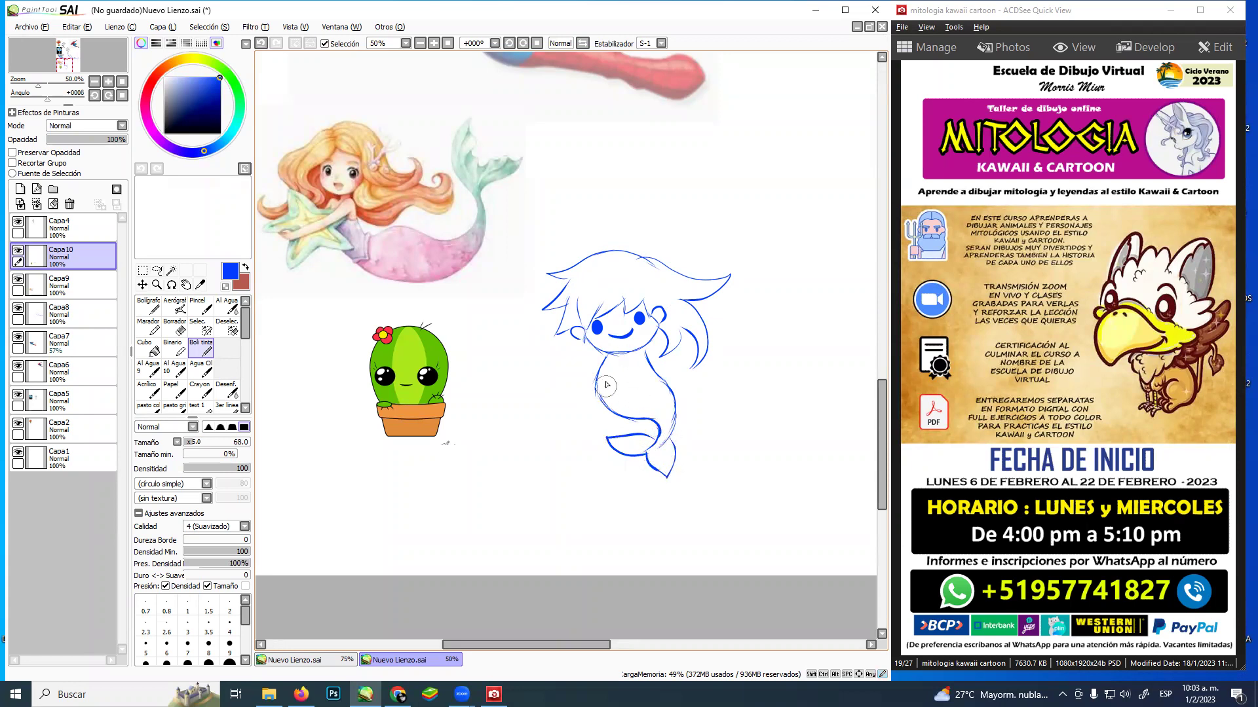
Add the mermaid's arms and shell top, and cover the tail with crossing curved lines as scales
mouse_move(601, 367)
left_mouse_down()
mouse_move(643, 381)
mouse_move(648, 365)
mouse_move(634, 402)
mouse_move(597, 390)
mouse_move(626, 401)
mouse_move(661, 389)
mouse_move(604, 407)
mouse_move(670, 398)
mouse_move(644, 420)
mouse_move(674, 431)
left_mouse_up()
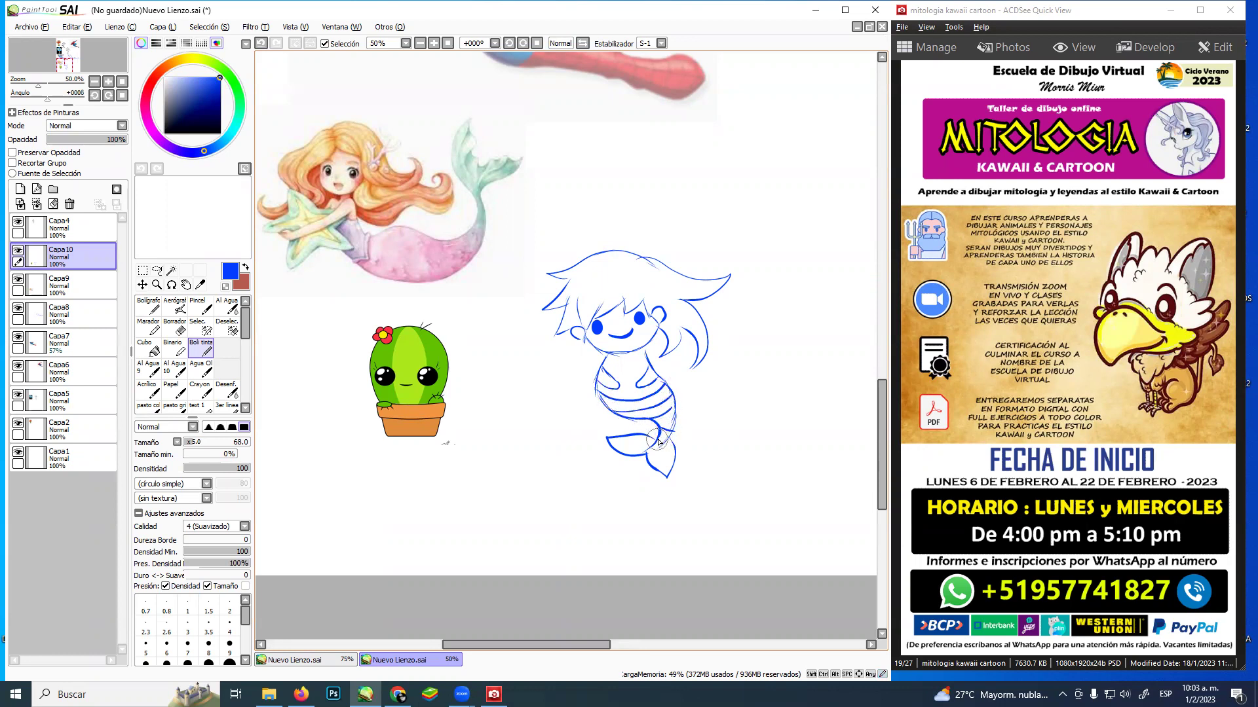
mouse_move(616, 393)
left_mouse_down()
mouse_move(638, 426)
mouse_move(651, 427)
mouse_move(653, 398)
mouse_move(675, 402)
mouse_move(662, 450)
left_mouse_up()
left_click_drag(608, 362, 646, 362)
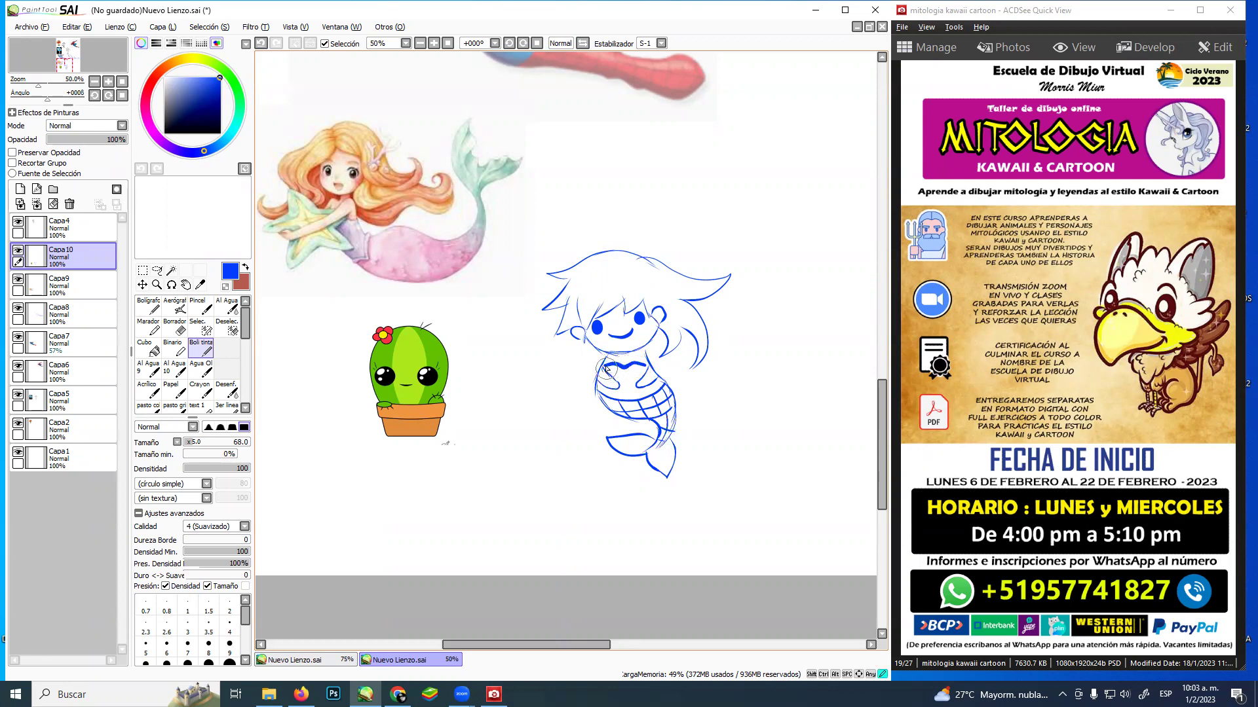
left_click_drag(627, 380, 652, 372)
Draw oval bubbles above the mermaid's head and beside her body
mouse_move(693, 250)
left_mouse_down()
mouse_move(644, 214)
mouse_move(685, 191)
left_mouse_up()
mouse_move(612, 161)
left_mouse_down()
mouse_move(607, 175)
mouse_move(593, 160)
left_mouse_up()
mouse_move(535, 344)
left_mouse_down()
mouse_move(543, 352)
mouse_move(532, 348)
left_mouse_up()
mouse_move(568, 422)
left_mouse_down()
mouse_move(550, 424)
mouse_move(573, 433)
left_mouse_up()
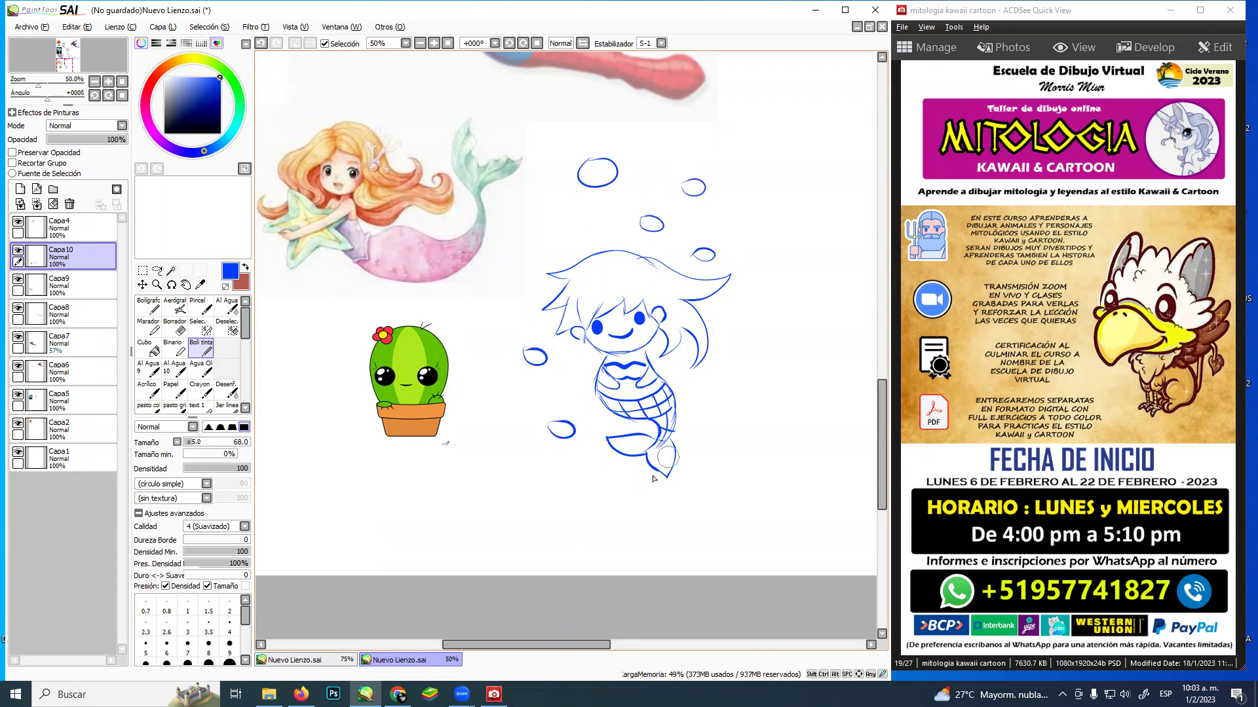
Draw a long sea floor line beneath the mermaid, redoing it once, and add an oval crab body with a smiling face
left_click_drag(523, 514, 852, 498)
key("ctrl+z")
left_click_drag(534, 513, 849, 508)
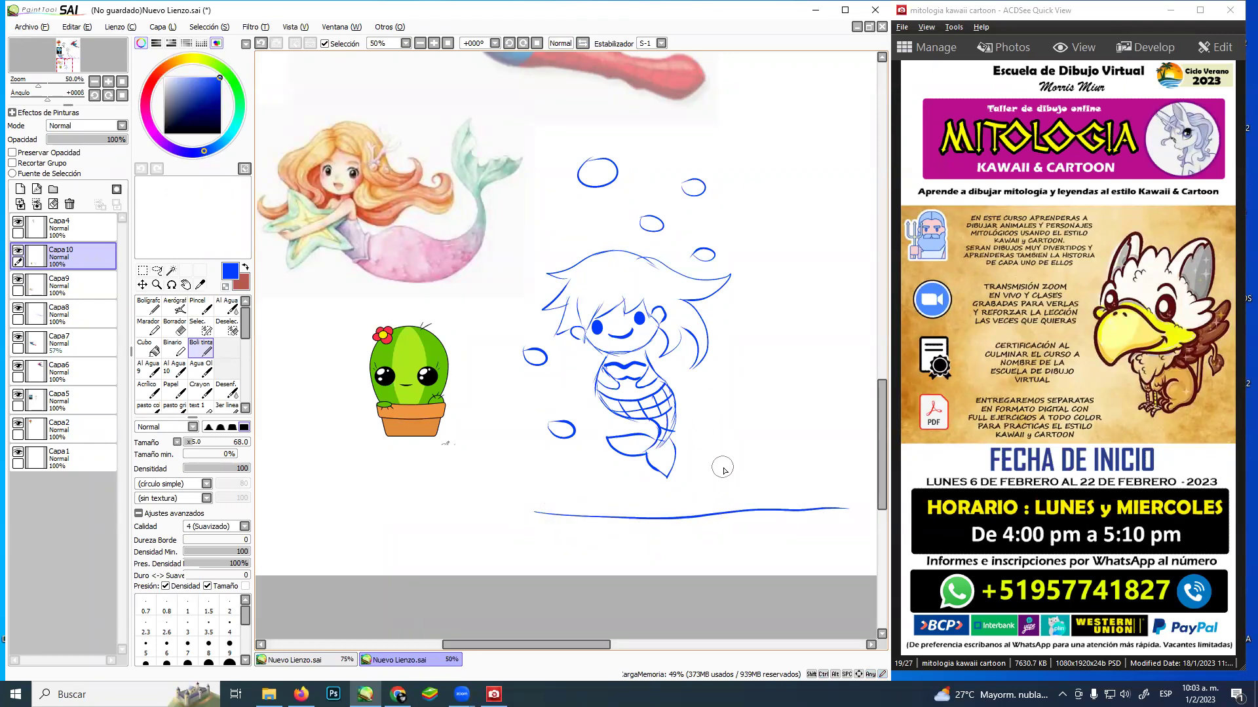
mouse_move(718, 477)
left_mouse_down()
mouse_move(740, 461)
mouse_move(773, 464)
mouse_move(785, 485)
mouse_move(726, 500)
mouse_move(776, 505)
mouse_move(786, 483)
mouse_move(751, 484)
left_mouse_up()
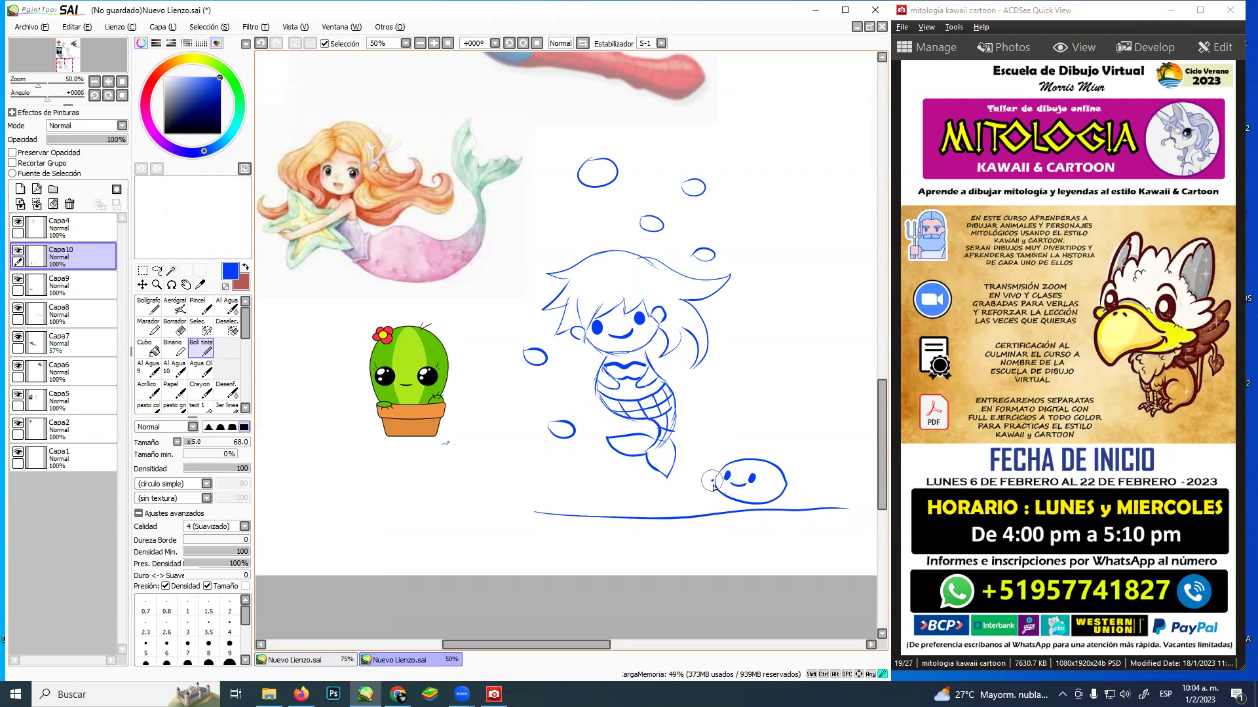
Add legs and two raised open claws to the crab
mouse_move(702, 484)
left_mouse_down()
mouse_move(704, 511)
mouse_move(714, 486)
mouse_move(802, 484)
mouse_move(800, 511)
mouse_move(811, 498)
left_mouse_up()
mouse_move(716, 470)
left_mouse_down()
mouse_move(697, 437)
mouse_move(715, 469)
left_mouse_up()
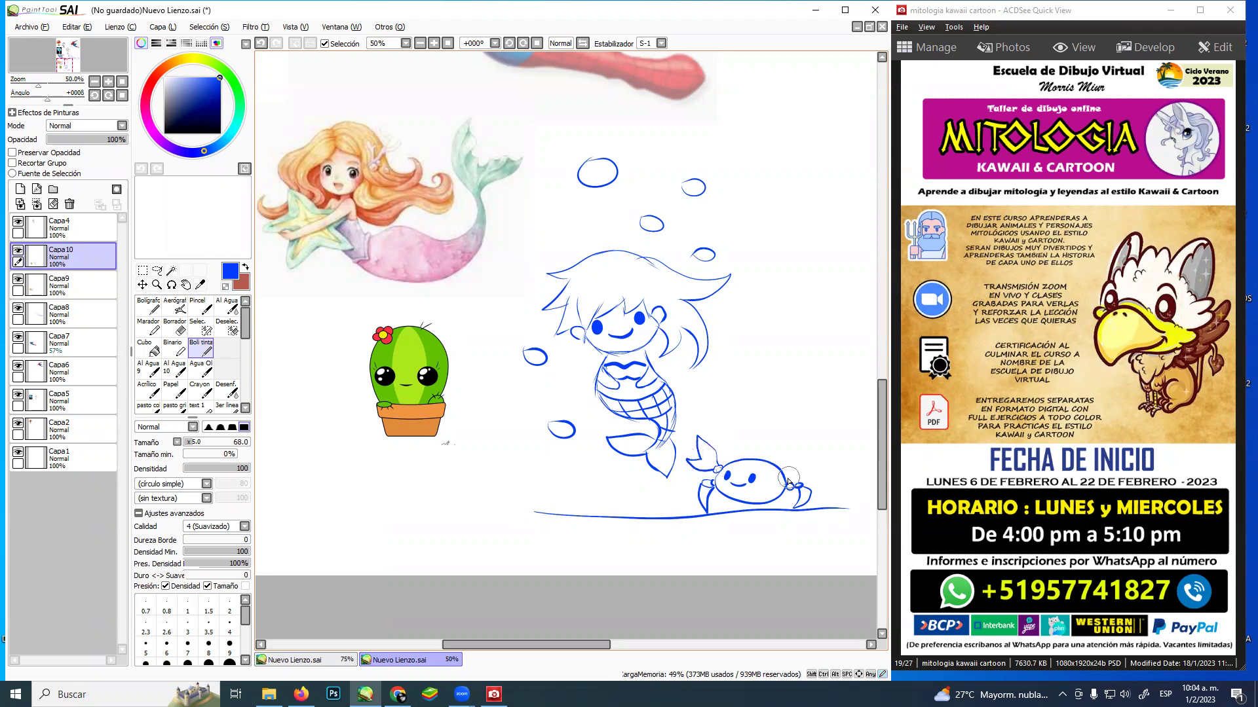
mouse_move(795, 480)
left_mouse_down()
mouse_move(821, 442)
mouse_move(805, 469)
mouse_move(830, 474)
mouse_move(796, 484)
left_mouse_up()
Scatter more bubbles of varied sizes above the crab and around the mermaid, and touch up her smile
left_click_drag(761, 426, 763, 429)
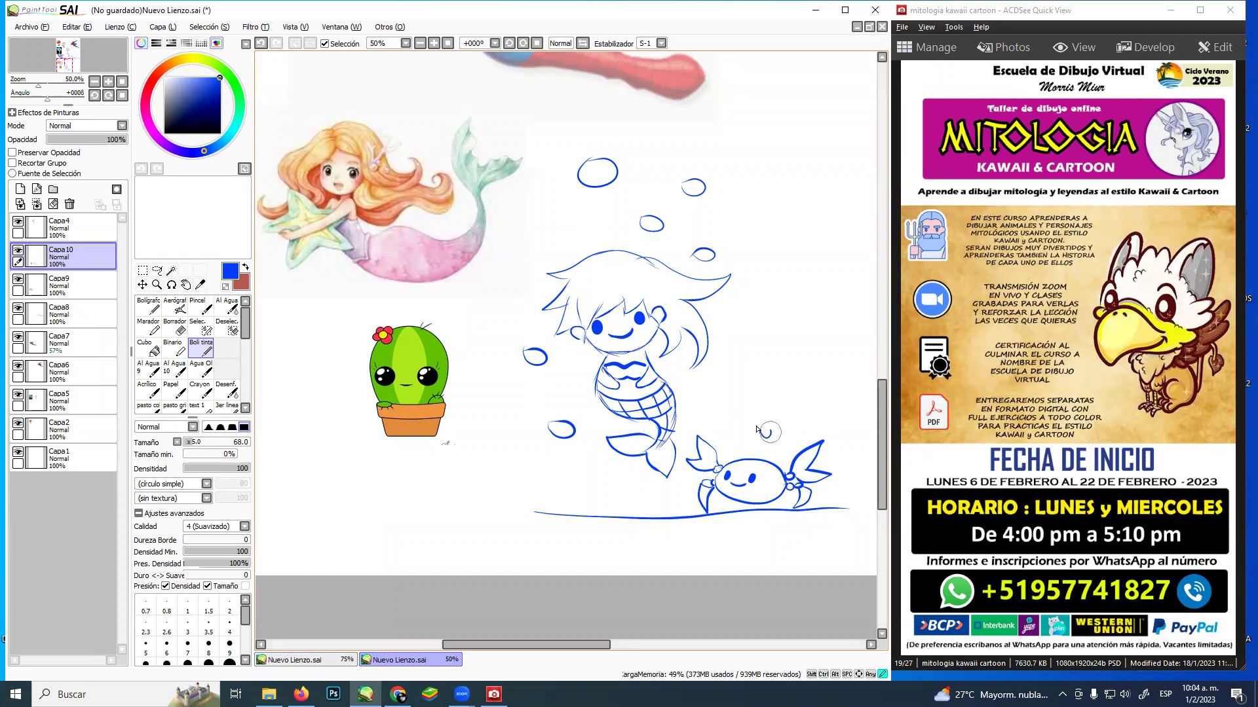
left_click_drag(790, 387, 792, 390)
mouse_move(788, 302)
left_mouse_down()
mouse_move(775, 316)
mouse_move(794, 309)
left_mouse_up()
left_click_drag(818, 425, 835, 421)
left_click_drag(822, 348, 840, 365)
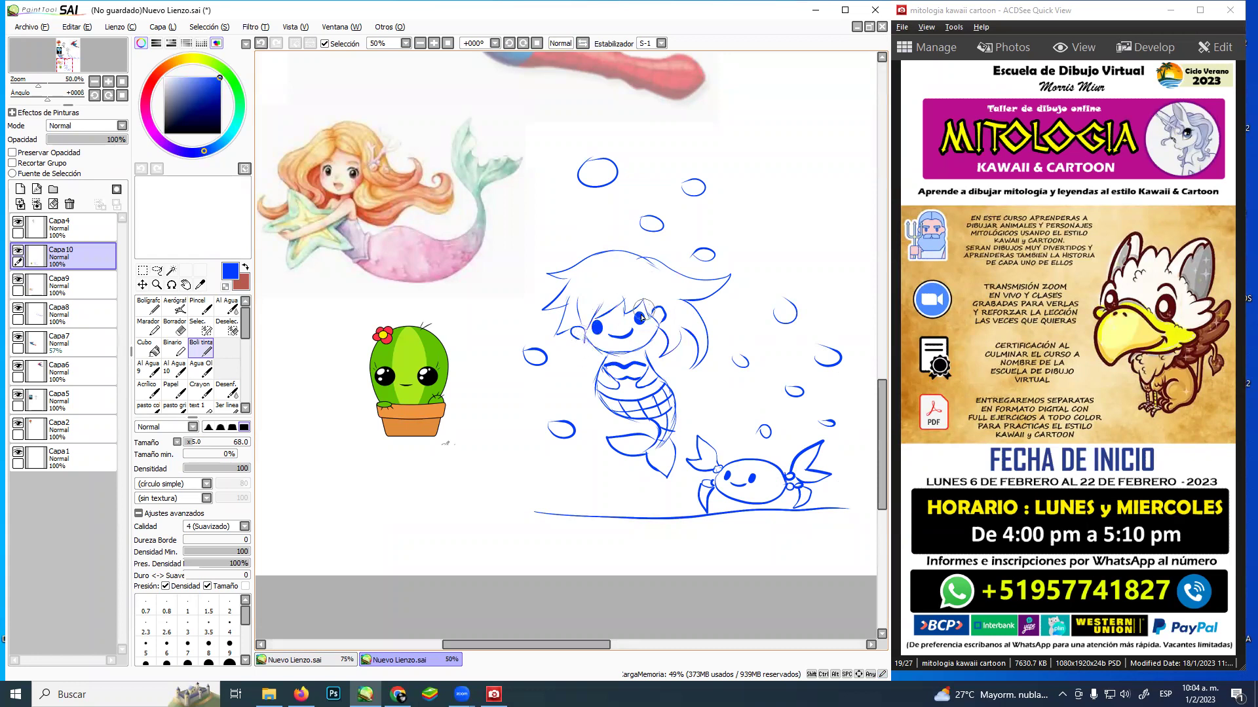
left_click_drag(610, 332, 633, 332)
left_click_drag(725, 306, 727, 306)
mouse_move(789, 228)
left_mouse_down()
mouse_move(773, 256)
mouse_move(793, 227)
left_mouse_up()
left_click_drag(751, 181, 753, 182)
mouse_move(505, 433)
left_mouse_down()
mouse_move(487, 458)
mouse_move(520, 447)
mouse_move(580, 463)
left_mouse_up()
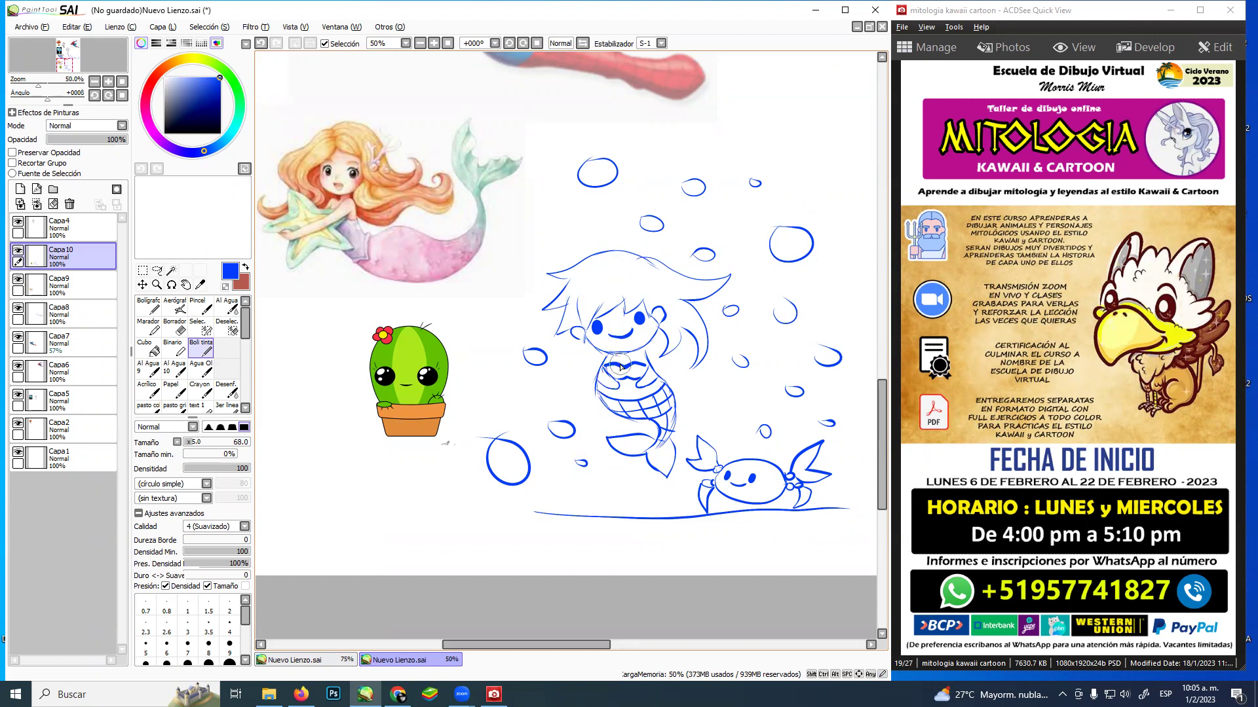
Switch to ACDSee and bring up the Pixelcraft workshop poster
left_click(1067, 282)
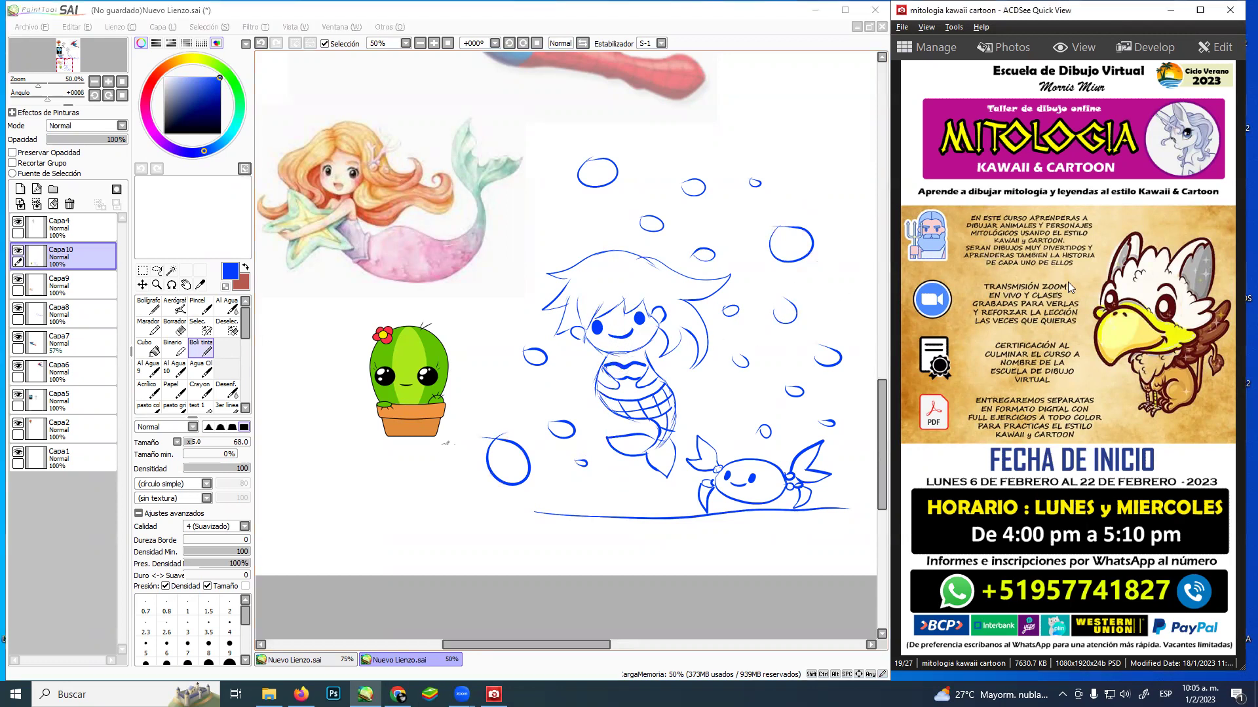
scroll(1067, 282, "down", 1)
scroll(1068, 282, "down", 3)
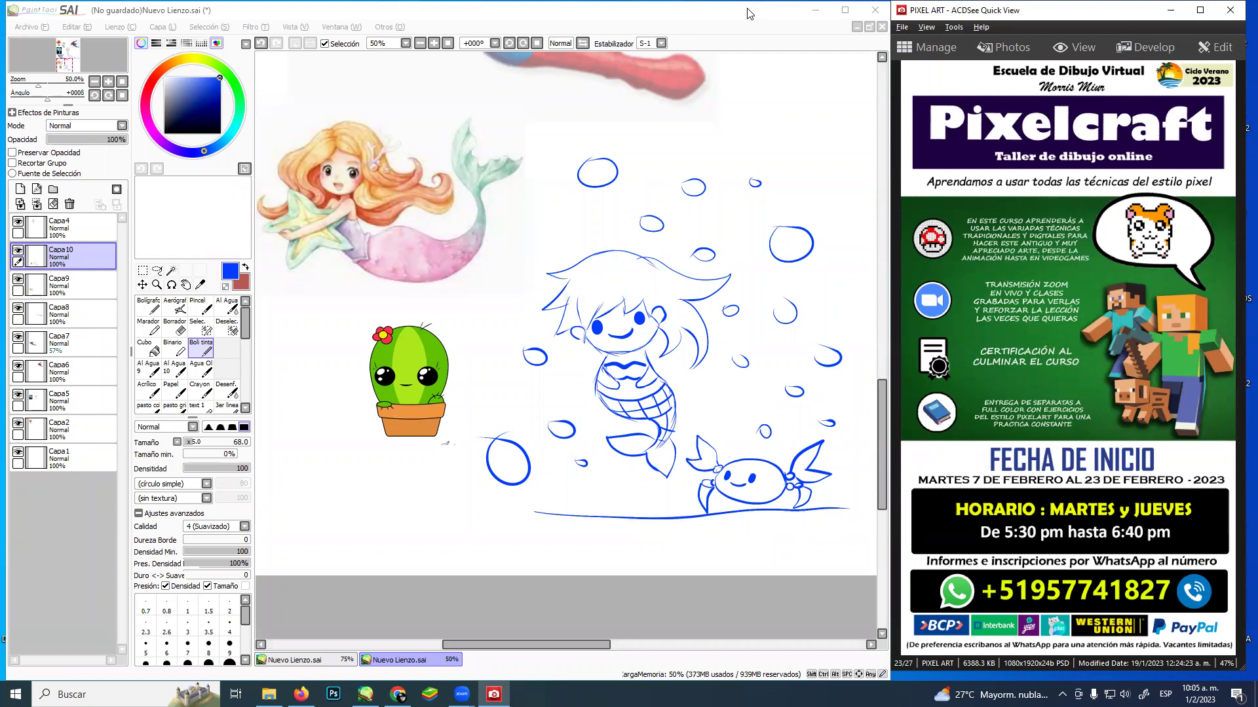
Launch TLauncher from the desktop and start its update to version 2.871
left_click(673, 152)
double_click(106, 537)
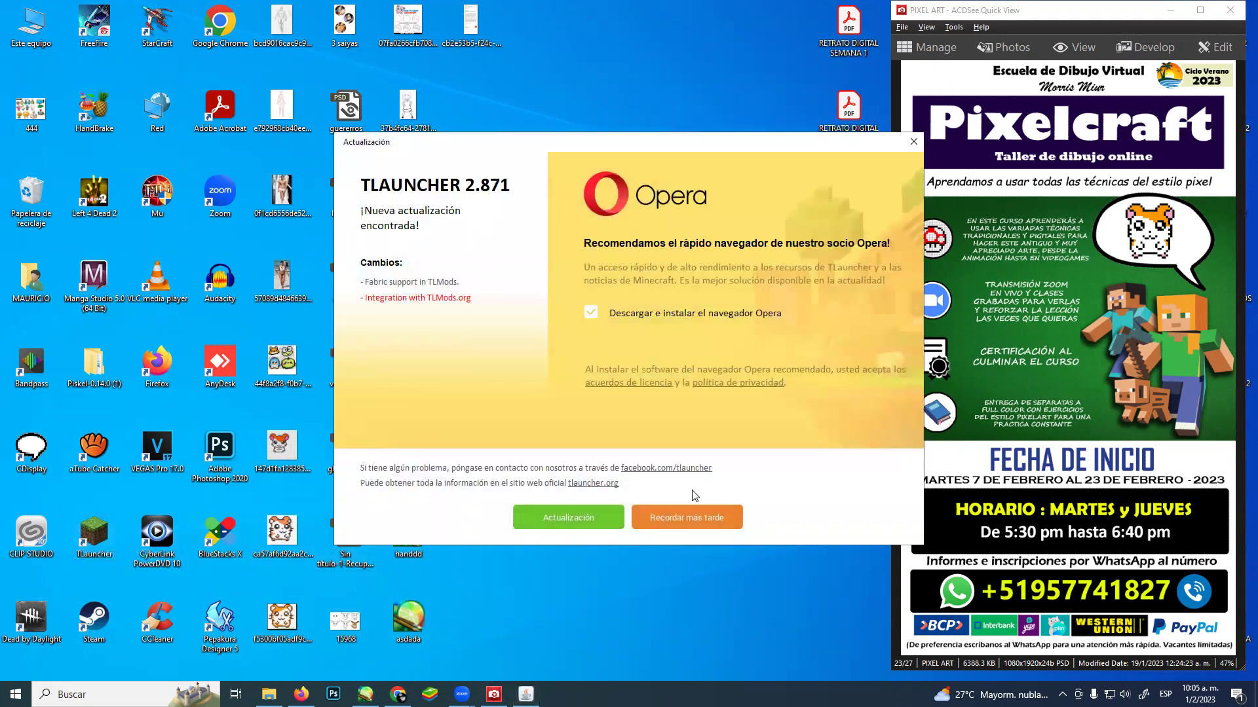
left_click(571, 518)
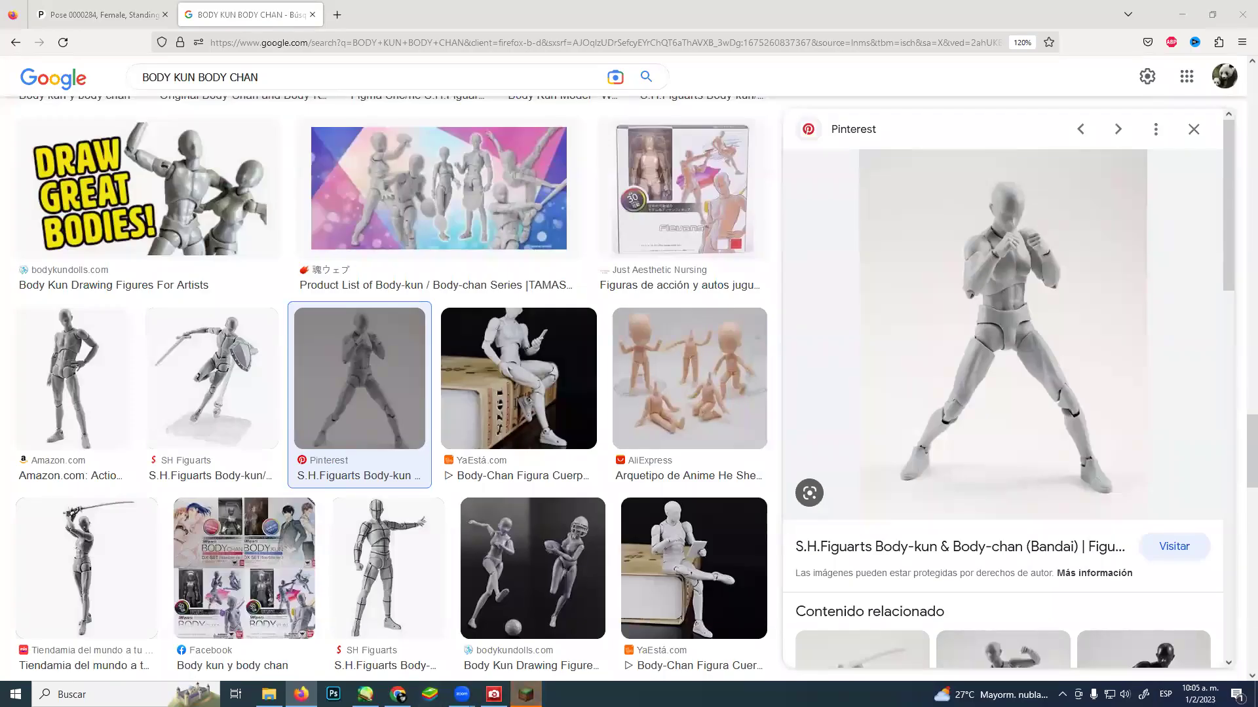
Switch to Firefox and replace the image search query with "pixel" on Google Images
double_click(463, 74)
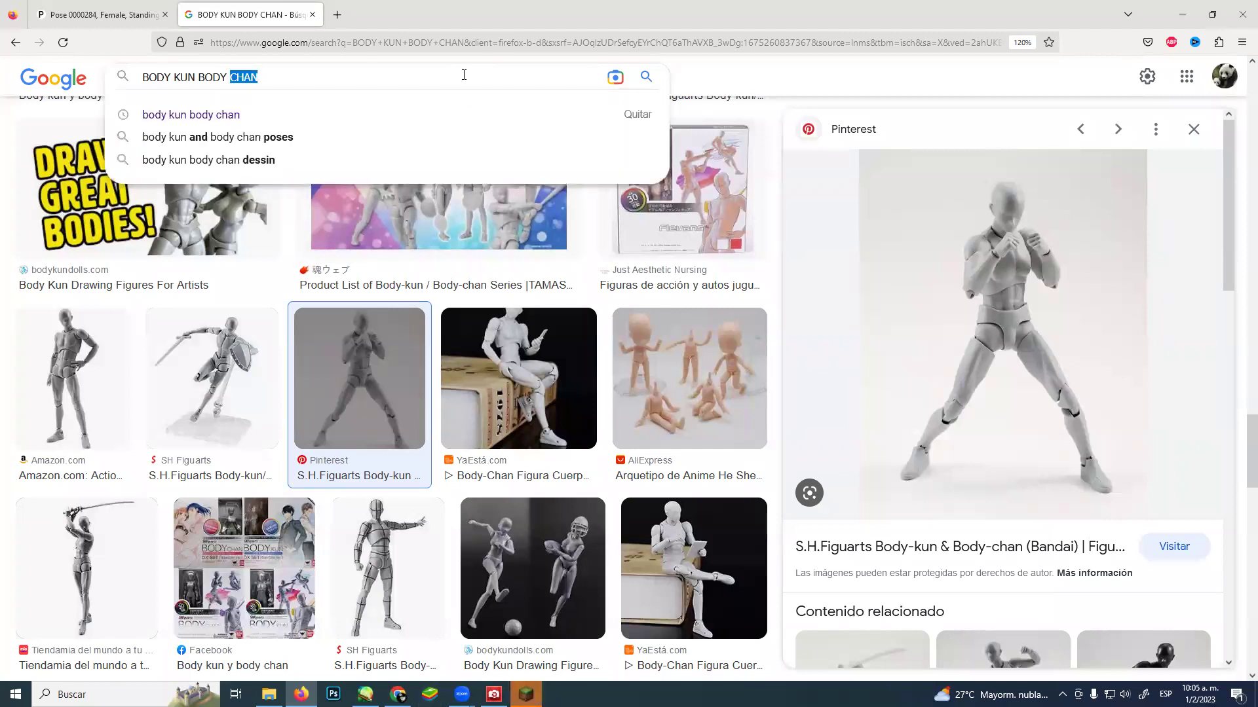
key("BackSpace")
key("BackSpace")
key("BackSpace")
key("BackSpace")
key("BackSpace")
key("BackSpace")
key("BackSpace")
key("BackSpace")
key("BackSpace")
key("BackSpace")
key("BackSpace")
key("BackSpace")
key("BackSpace")
key("BackSpace")
key("BackSpace")
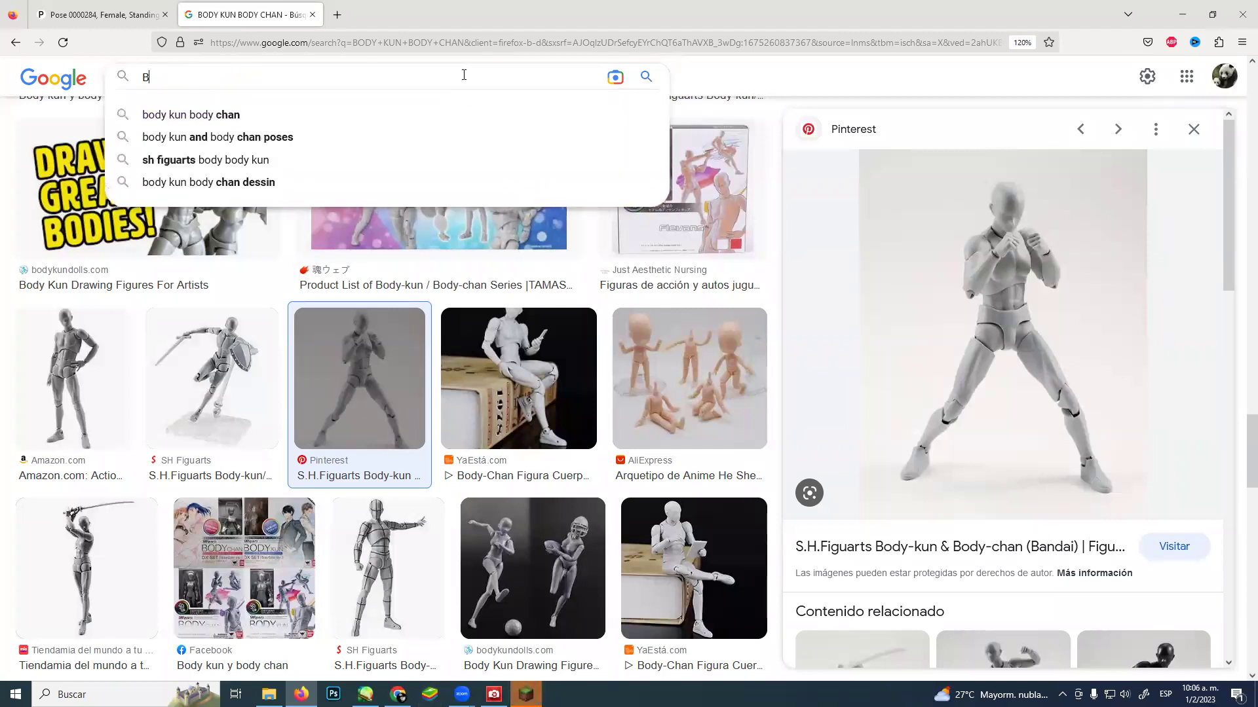
type("pixel")
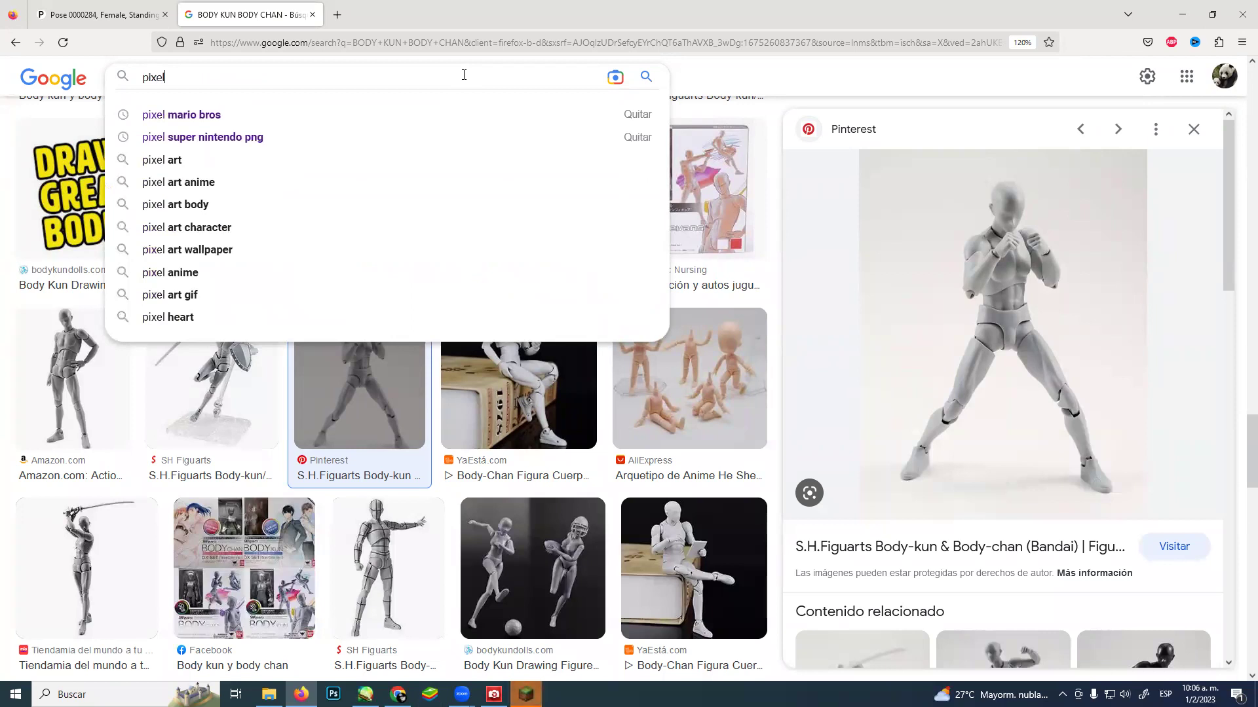
key("Return")
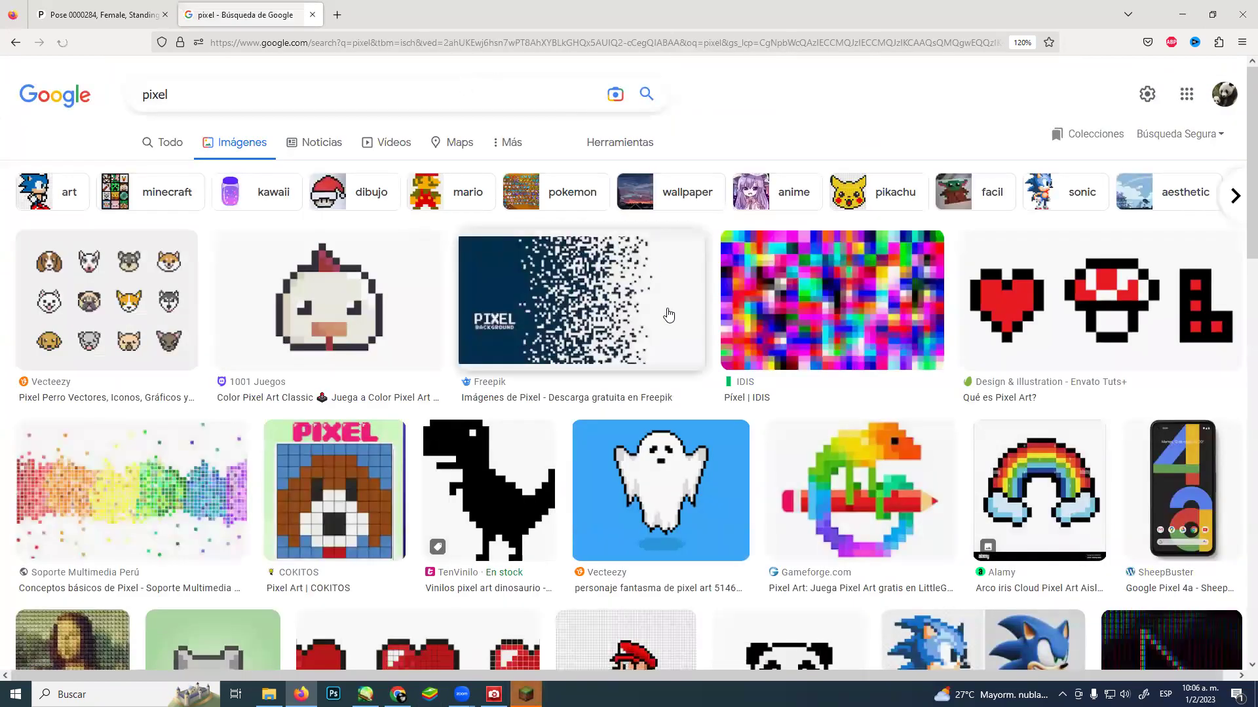
Find the IONOS pixel hearts image among the results, open it in its own tab and enlarge it to 160%
scroll(459, 469, "down", 3)
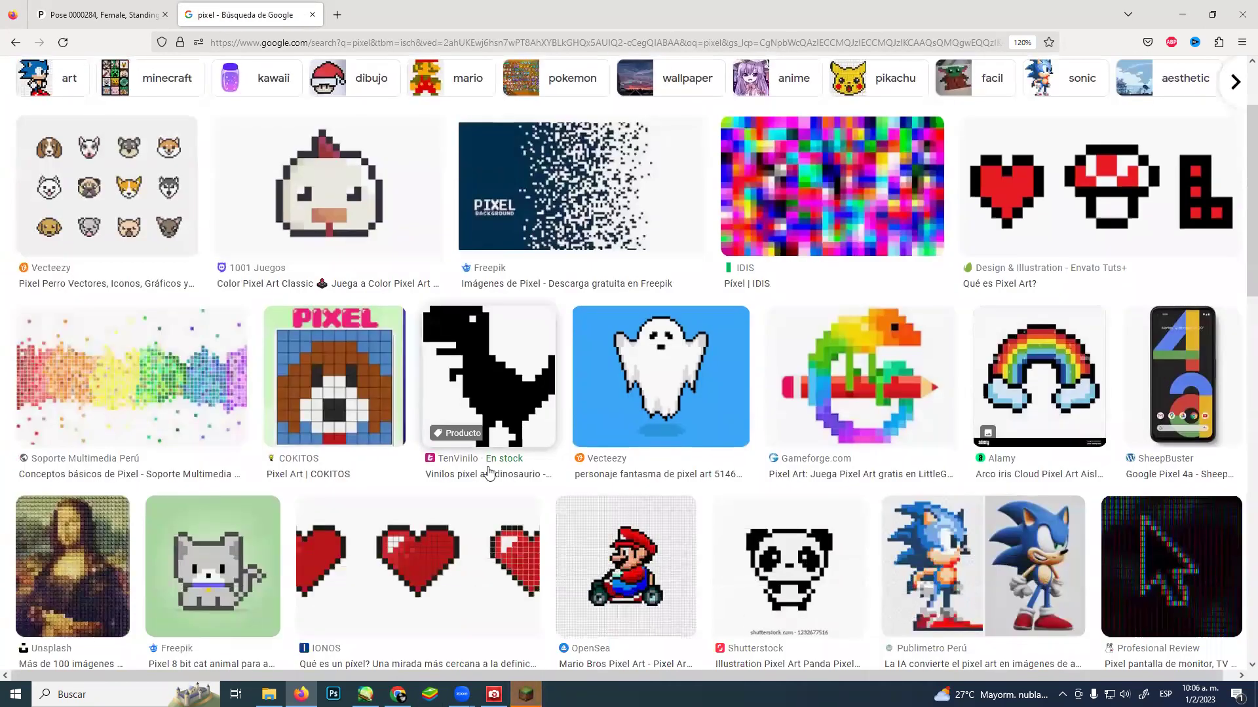
scroll(412, 468, "down", 3)
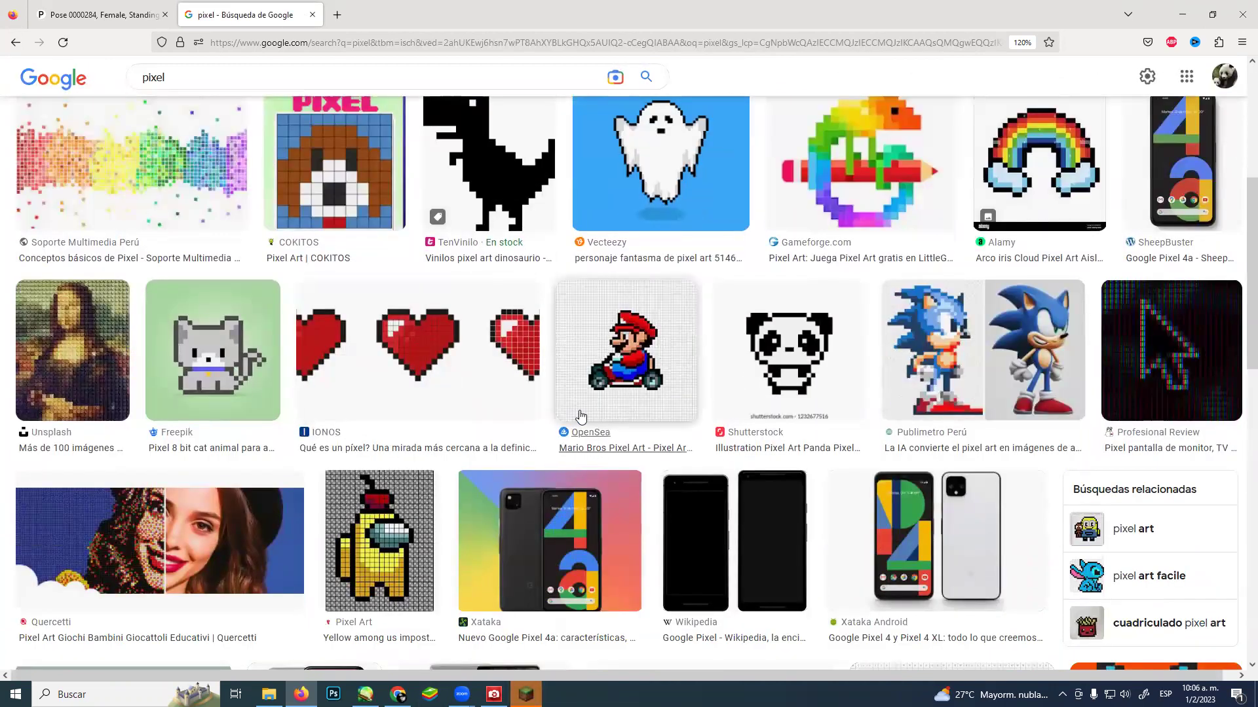
left_click(512, 342)
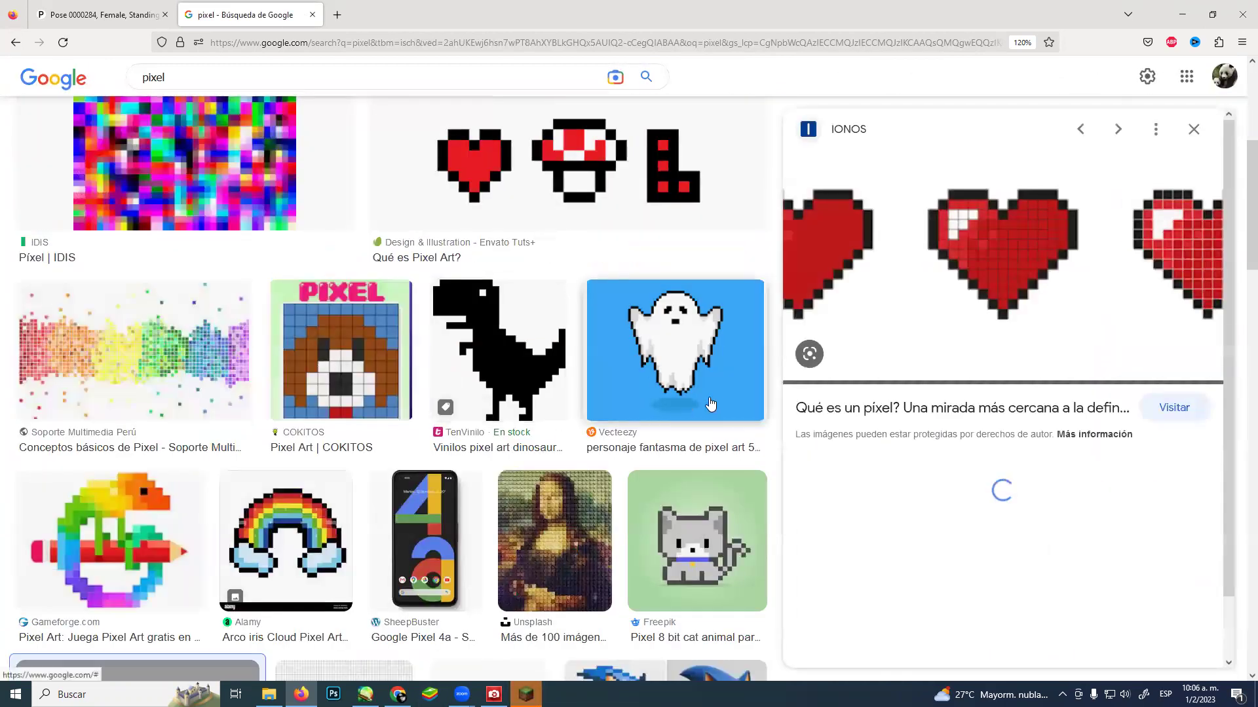
right_click(1020, 295)
left_click(1058, 444)
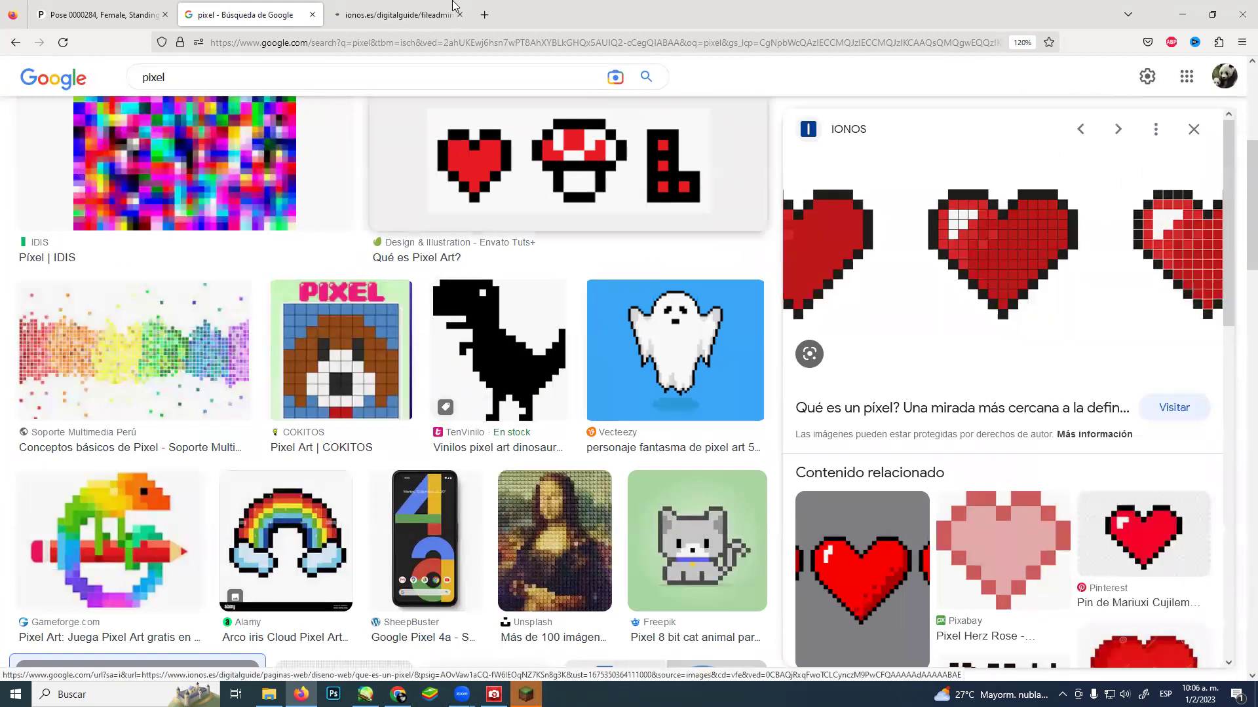
left_click(418, 9)
scroll(667, 329, "up", 5, "ctrl")
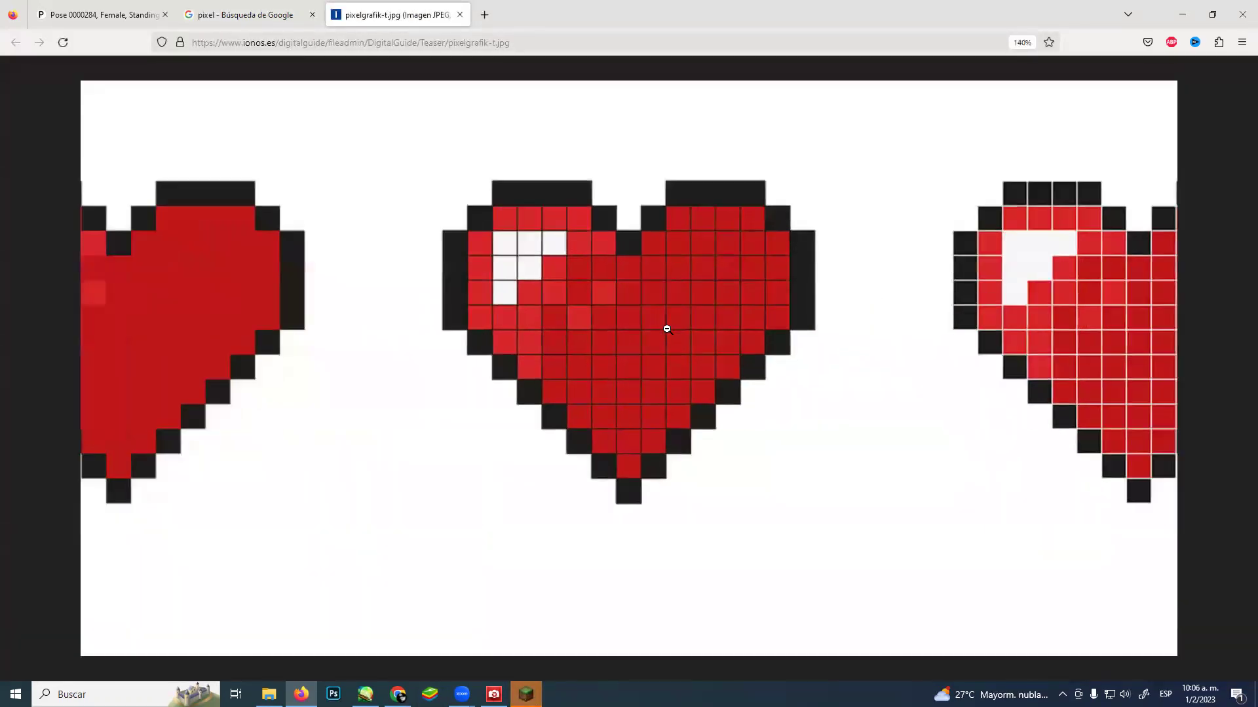
scroll(667, 329, "down", 1, "ctrl")
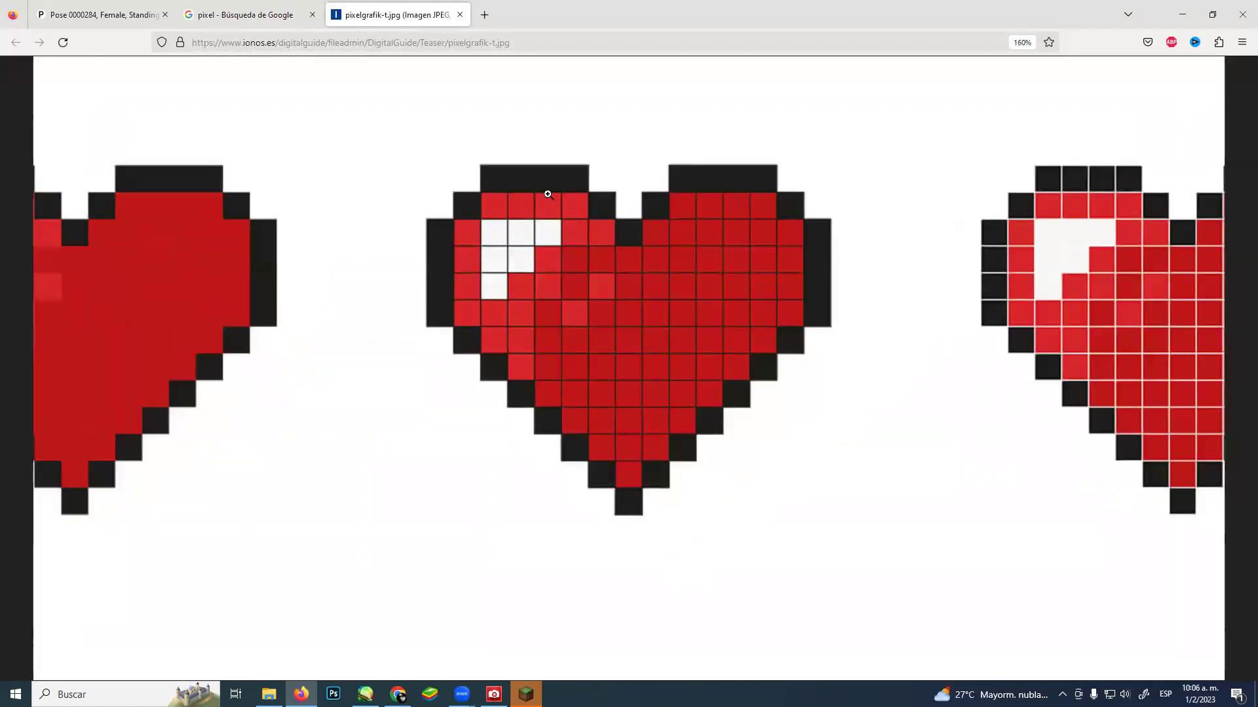
Open YouTube in a new tab and go to the signed-in account's own channel page
left_click(485, 14)
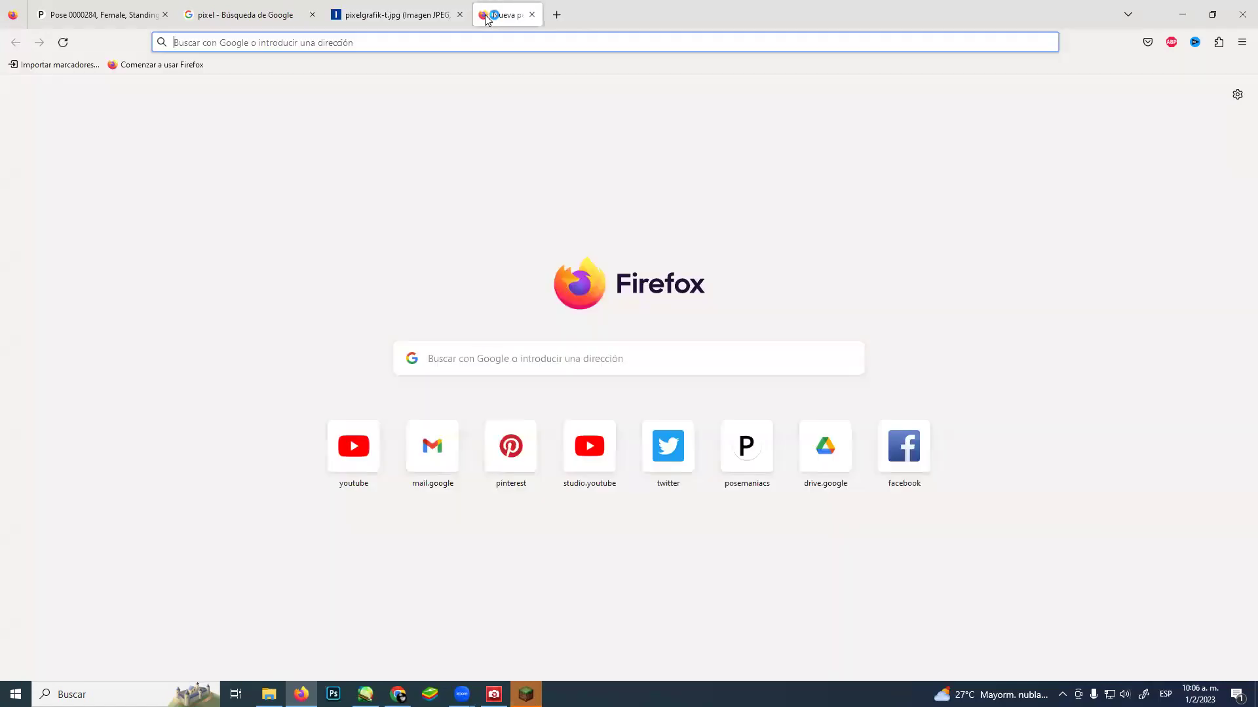
left_click(353, 452)
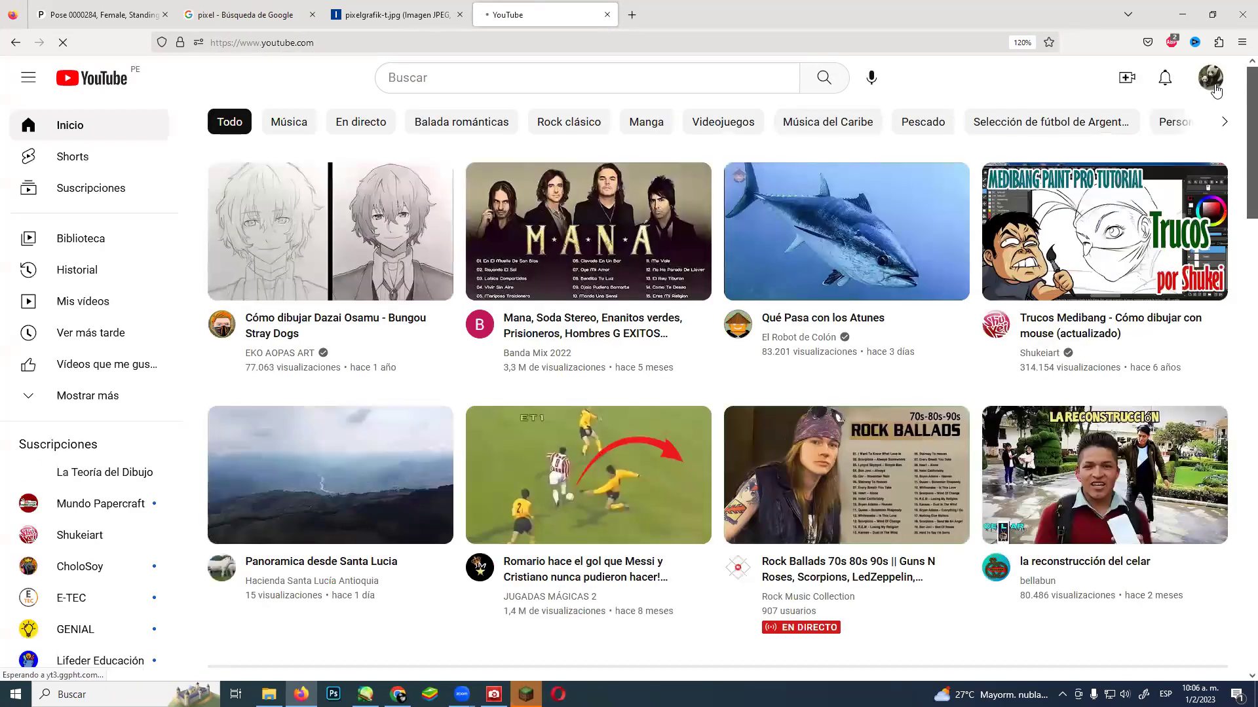
left_click(1212, 78)
left_click(1076, 194)
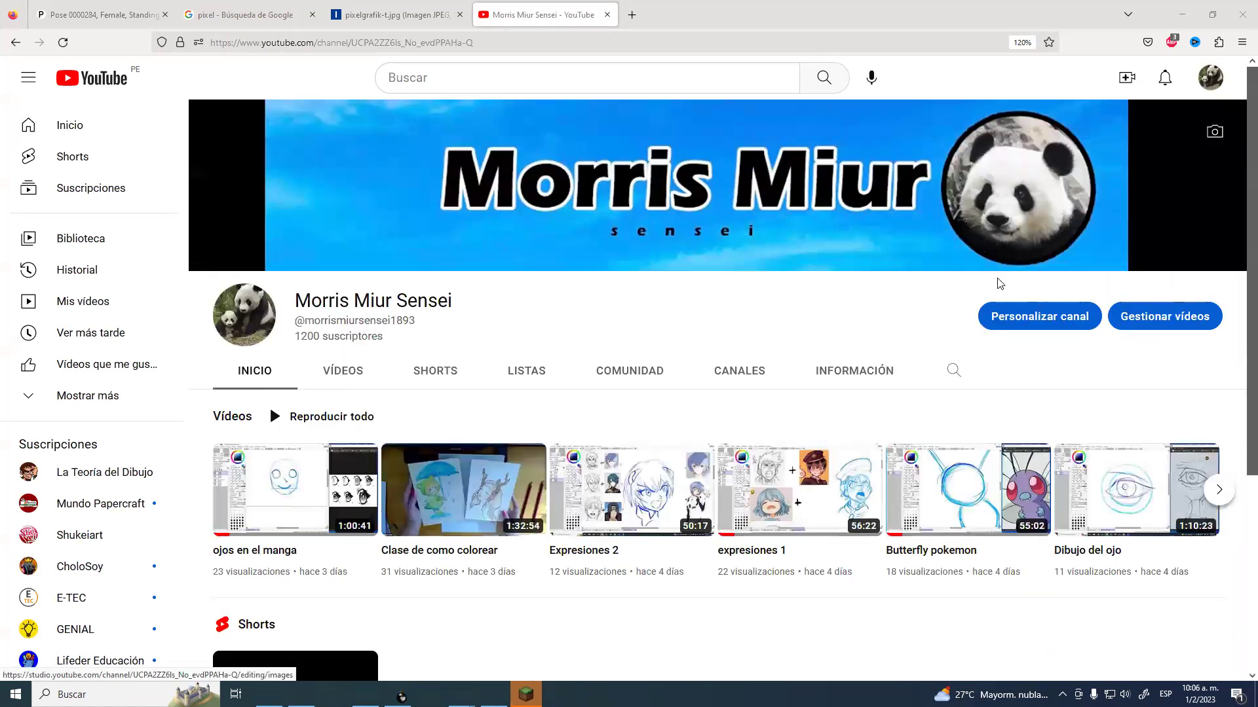
Search the channel for "pixel" and open the video "Dibujando pixel art con el motor del Minecraft Java edition"
left_click(953, 371)
type("pixel")
key("Return")
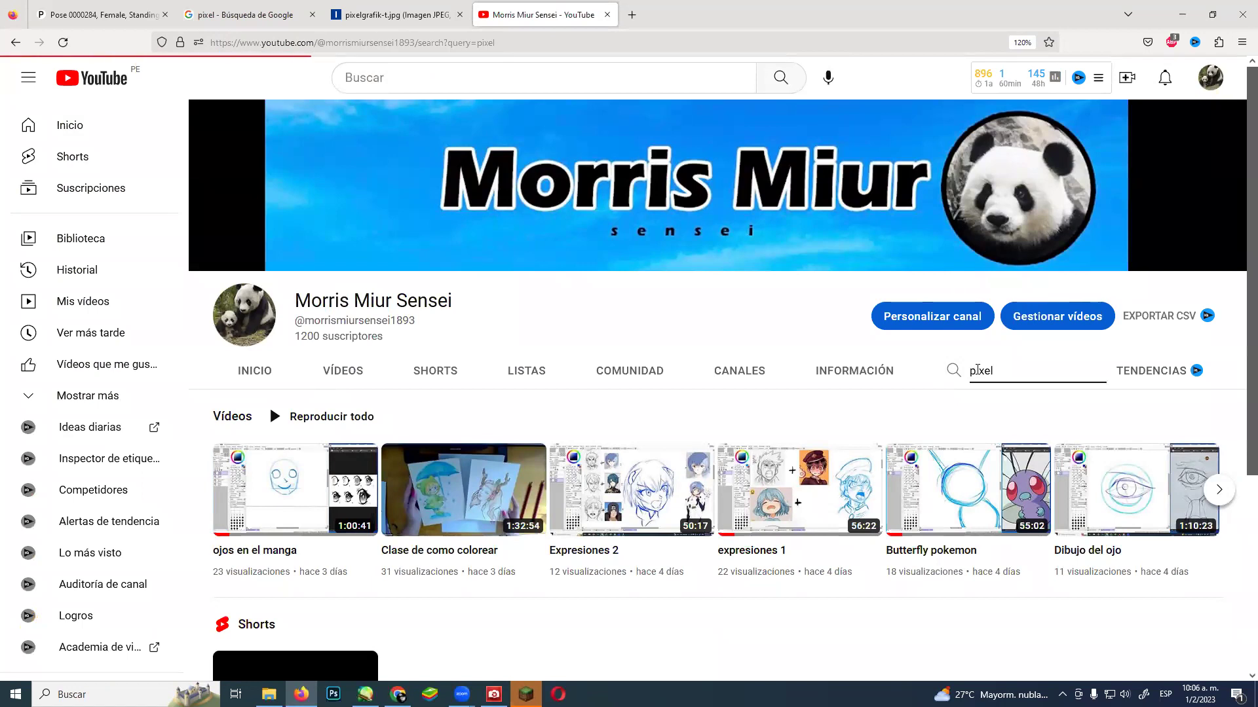
scroll(514, 518, "down", 2)
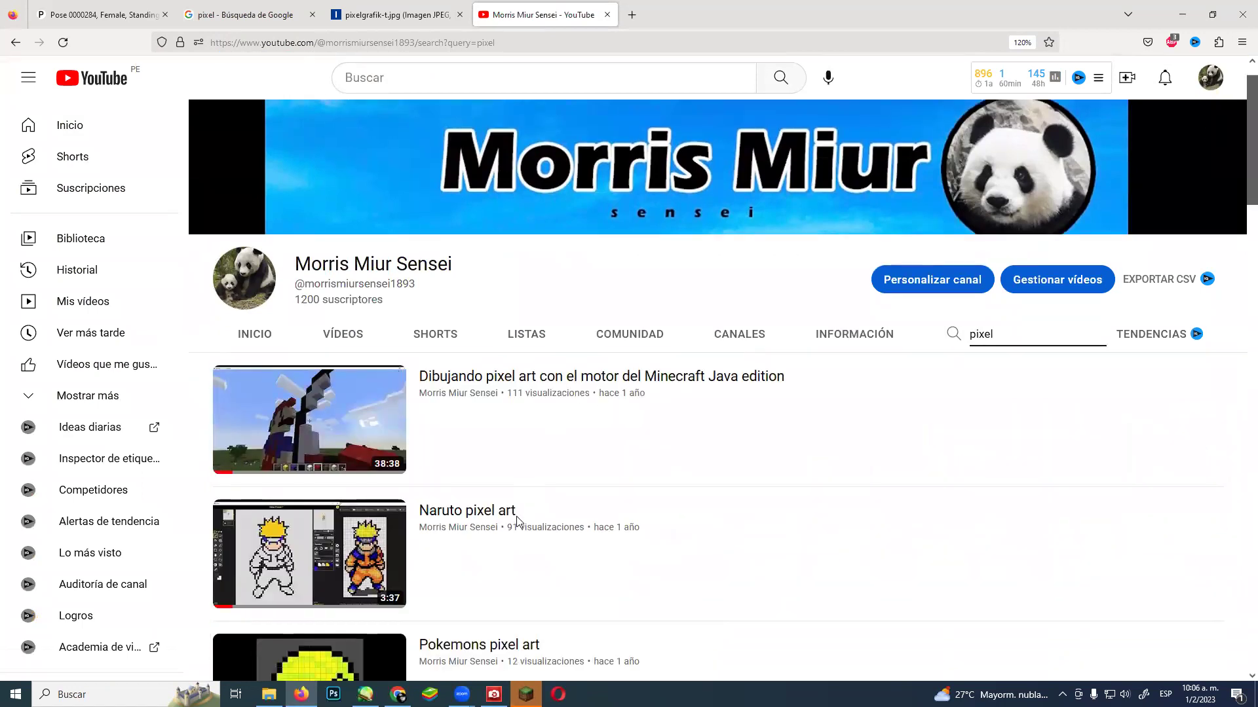
left_click(306, 381)
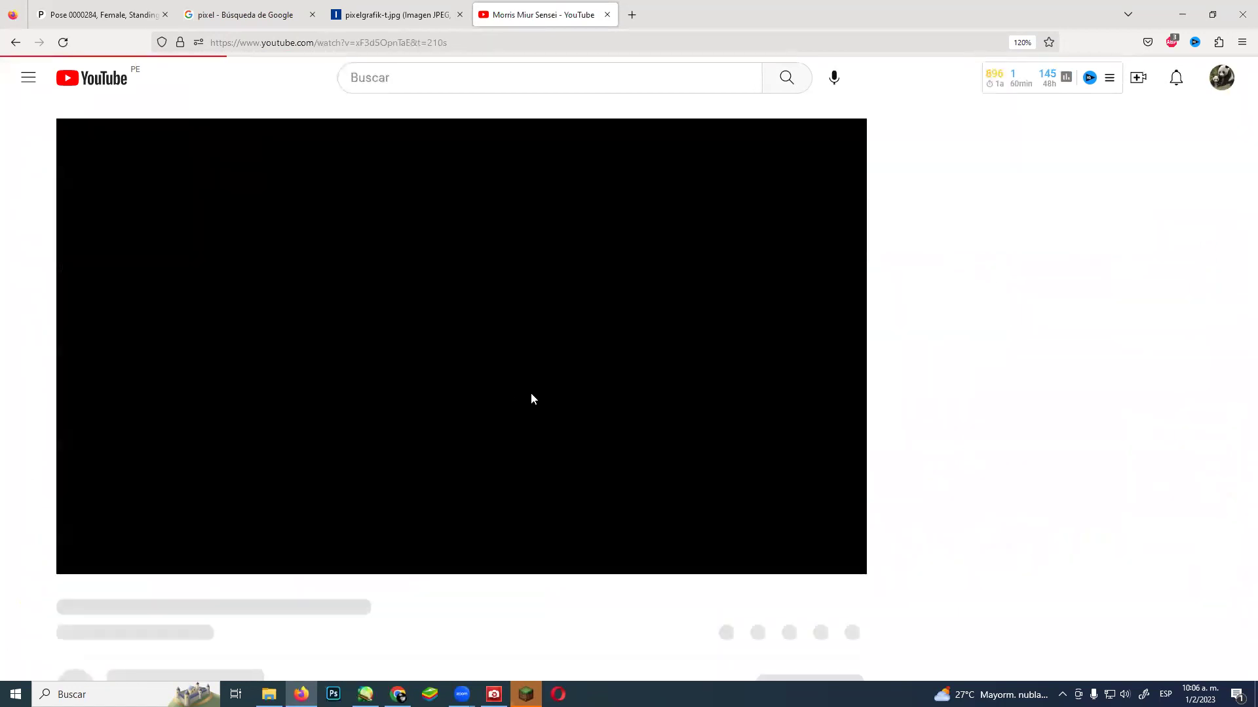
Play the Minecraft pixel art video in full screen, dismissing the launcher's context menu that covers it
left_click(833, 557)
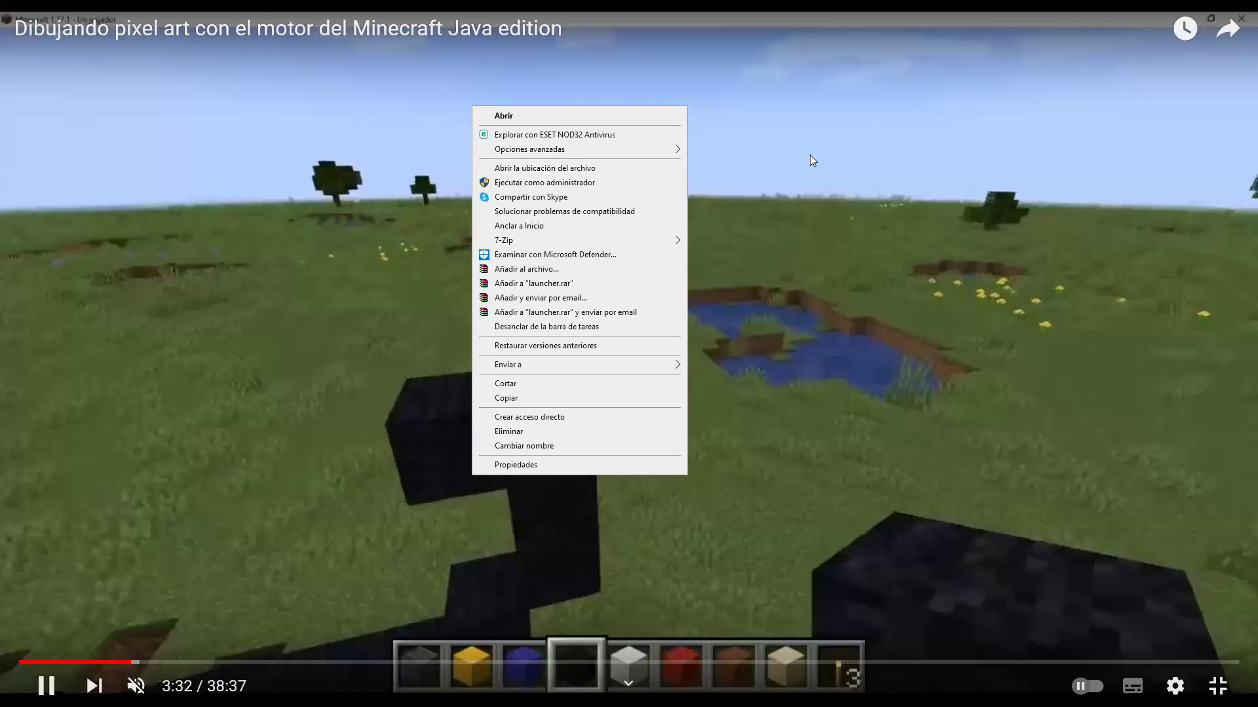
key("space")
double_click(763, 188)
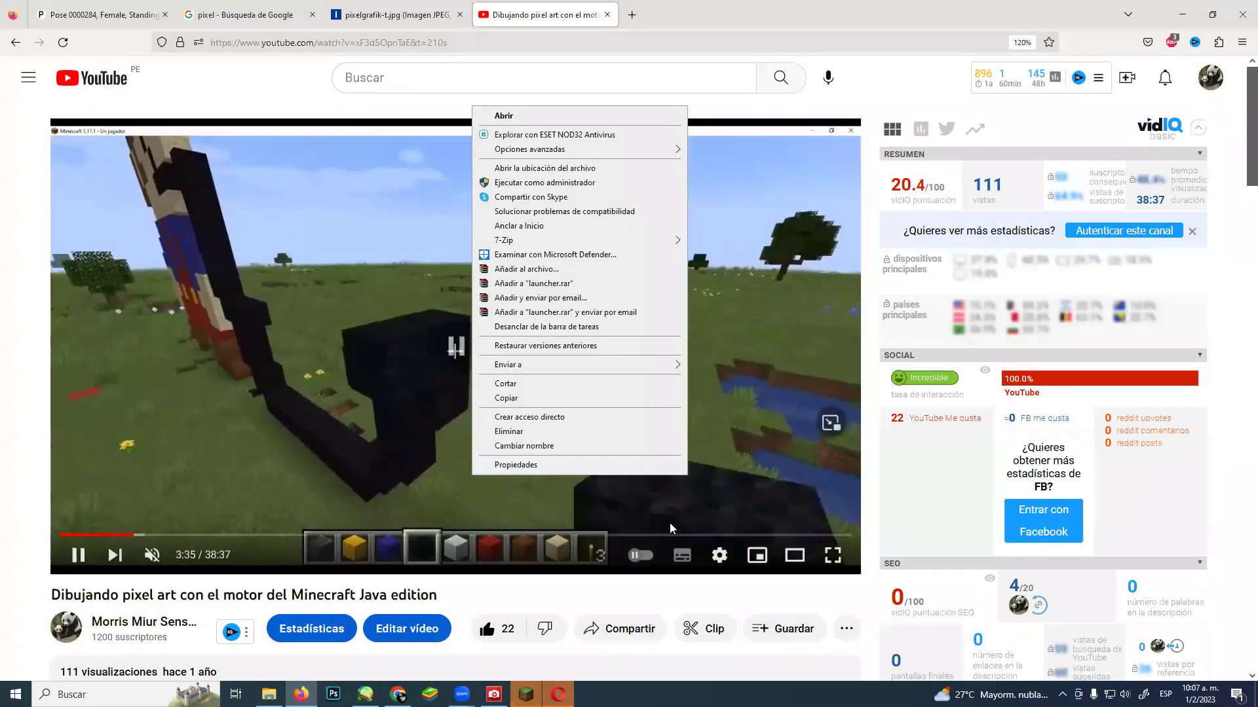
left_click(574, 465)
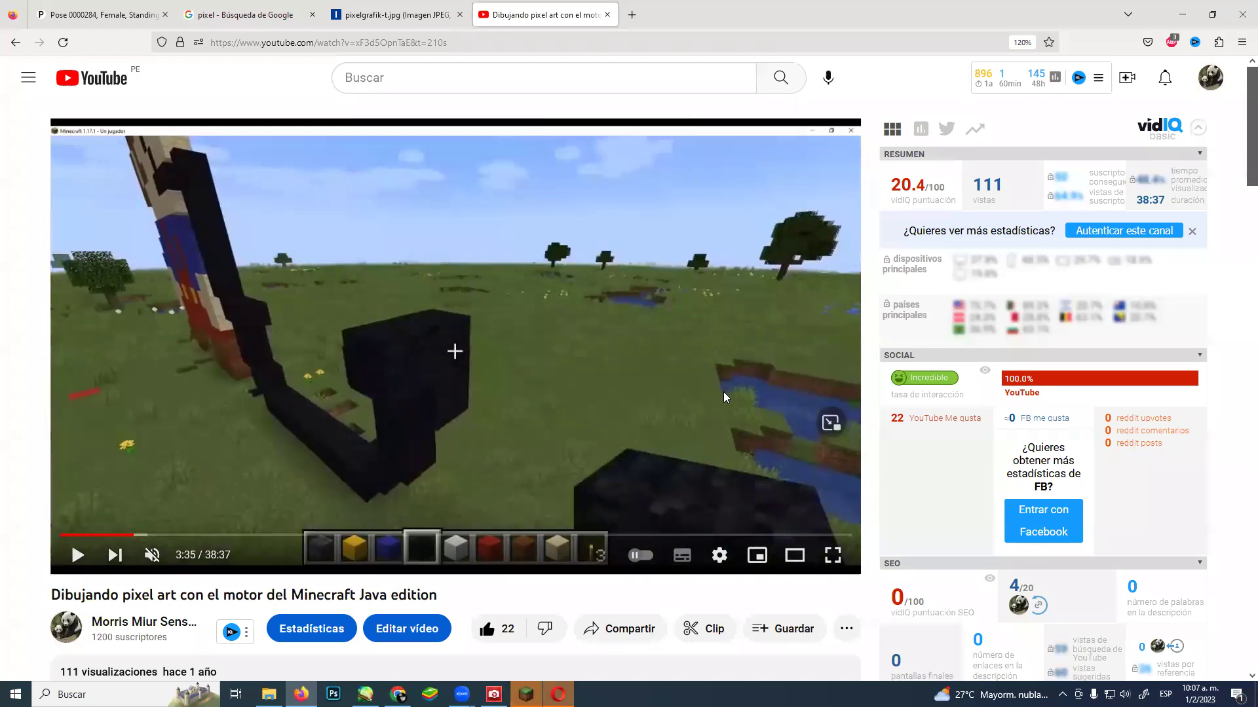
left_click(833, 556)
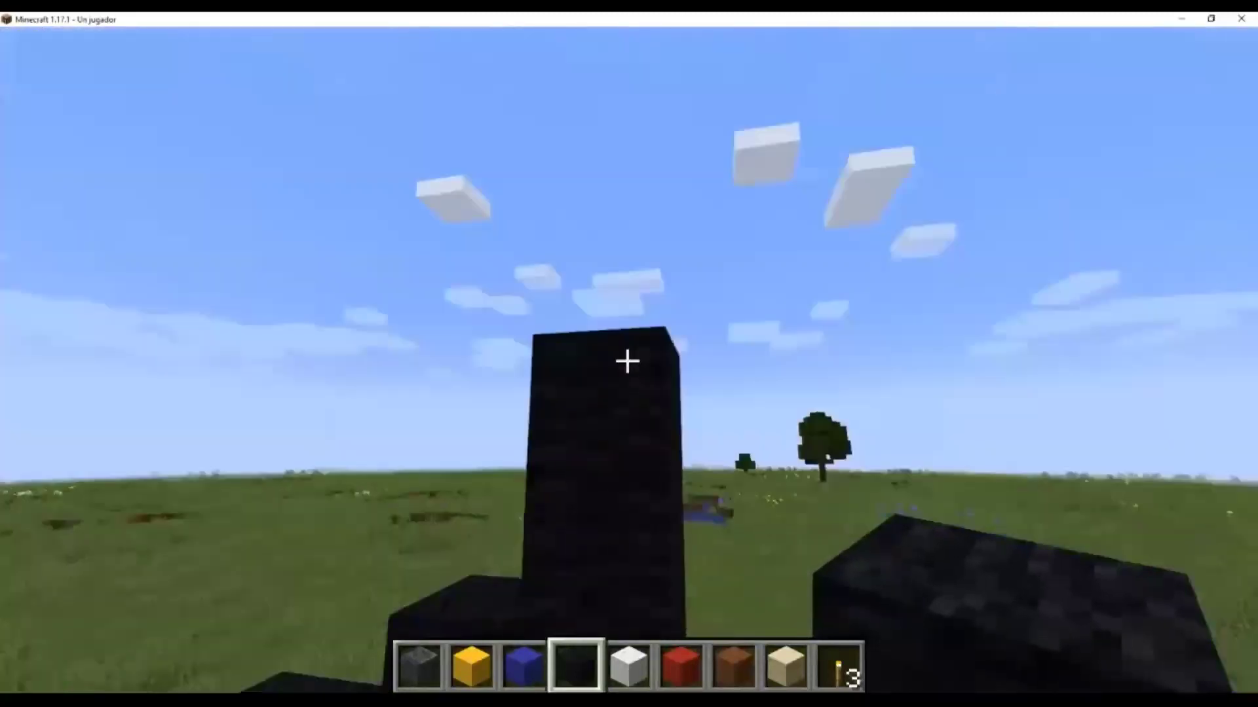
mouse_move(875, 276)
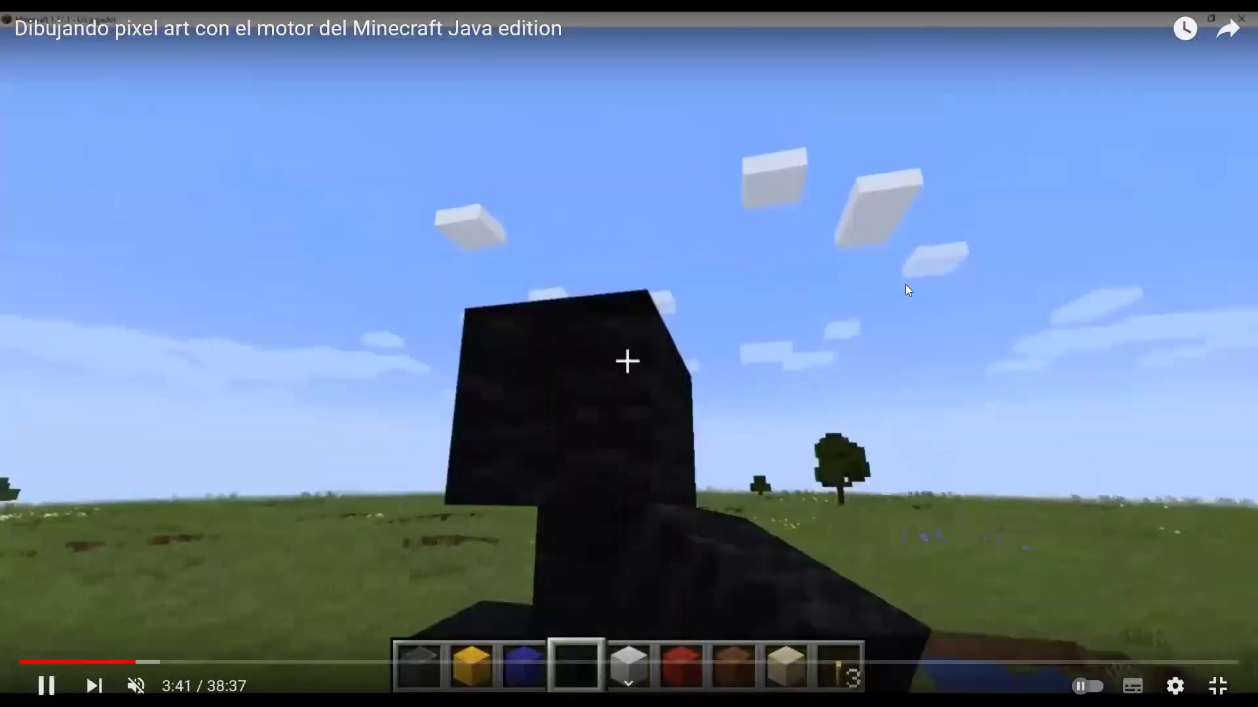